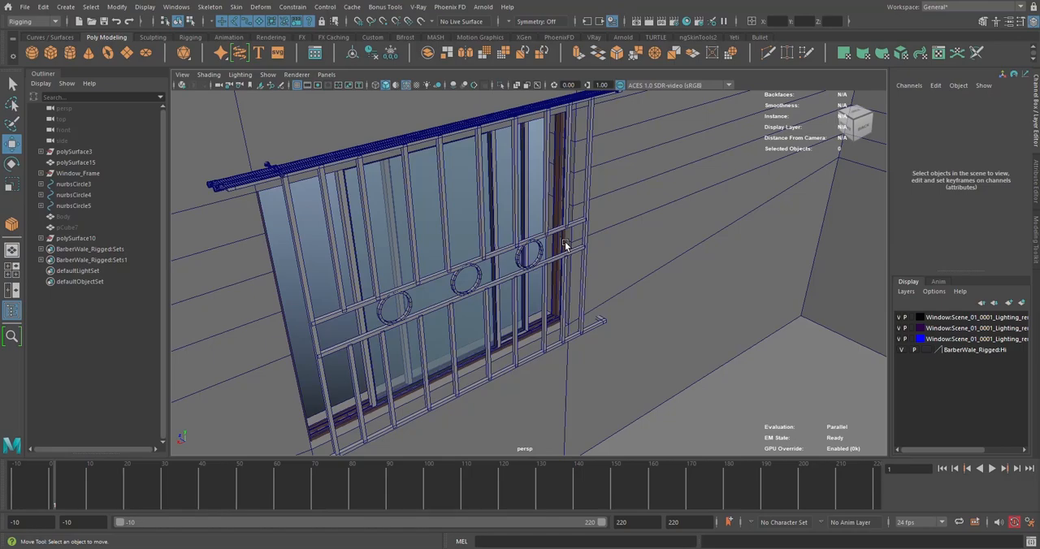
# Duplicate Window_Frame and move the copy into the room at Translate X 215.234, Z 112.902
pyautogui.keyDown('alt'); pyautogui.moveTo(564, 241); pyautogui.dragTo(550, 285); pyautogui.keyUp('alt')
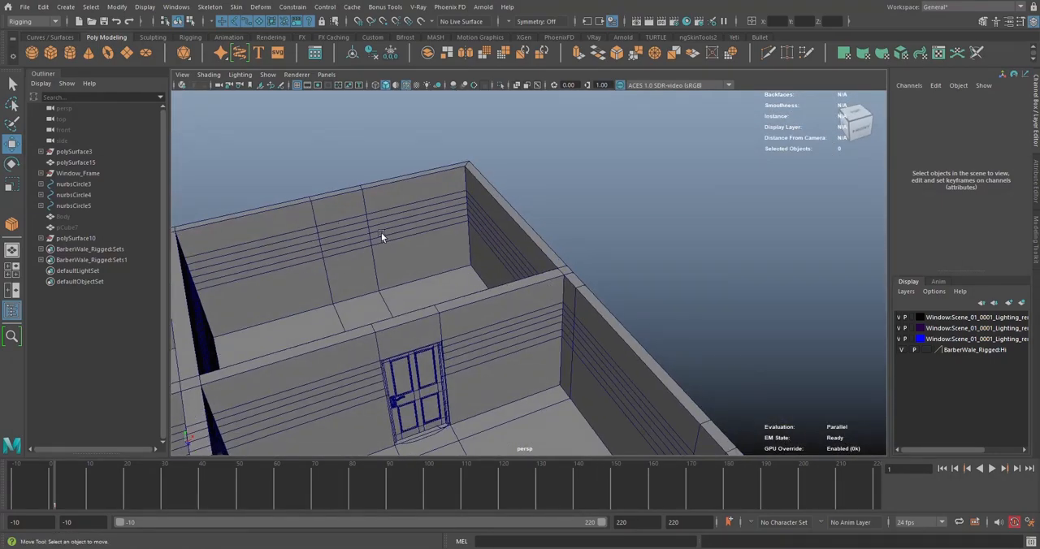
pyautogui.keyDown('alt'); pyautogui.moveTo(381, 232); pyautogui.dragTo(423, 192); pyautogui.keyUp('alt')
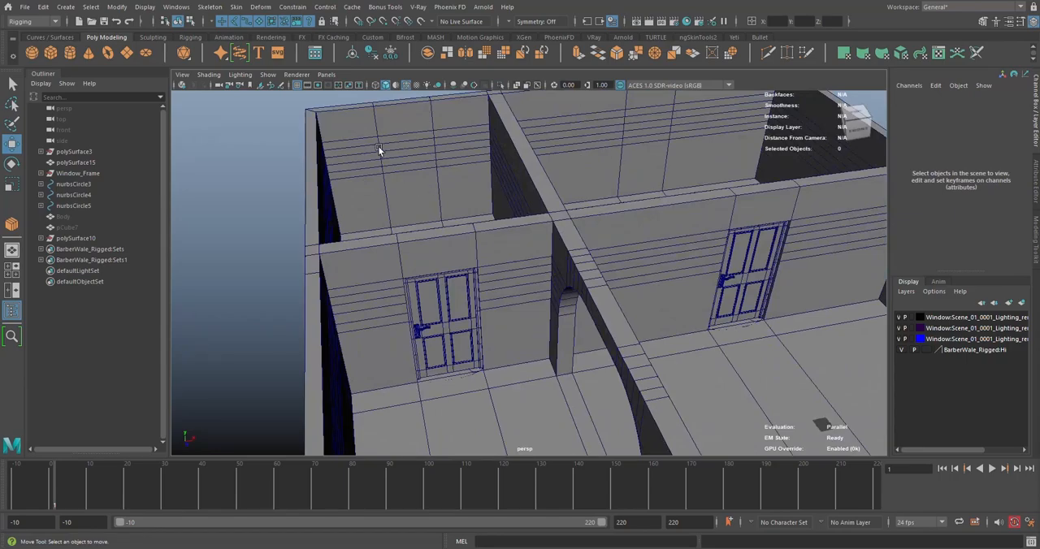
pyautogui.keyDown('alt'); pyautogui.moveTo(409, 142); pyautogui.dragTo(557, 322); pyautogui.keyUp('alt')
pyautogui.scroll(5, 572, 274)
pyautogui.scroll(-5, 621, 313)
pyautogui.scroll(3, 558, 323)
pyautogui.scroll(-2, 591, 341)
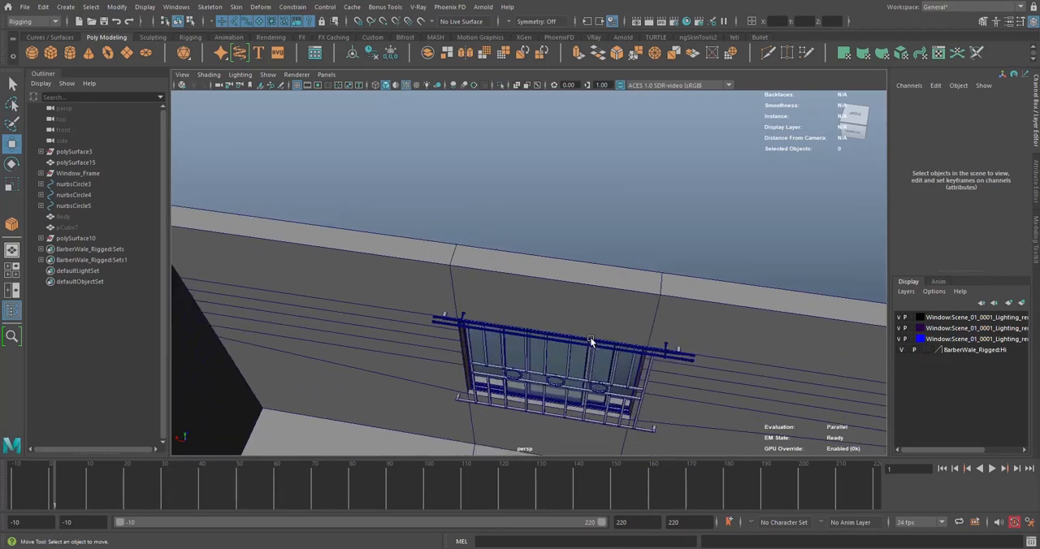
pyautogui.click(77, 173)
pyautogui.keyDown('alt'); pyautogui.moveTo(516, 290); pyautogui.dragTo(511, 302); pyautogui.keyUp('alt')
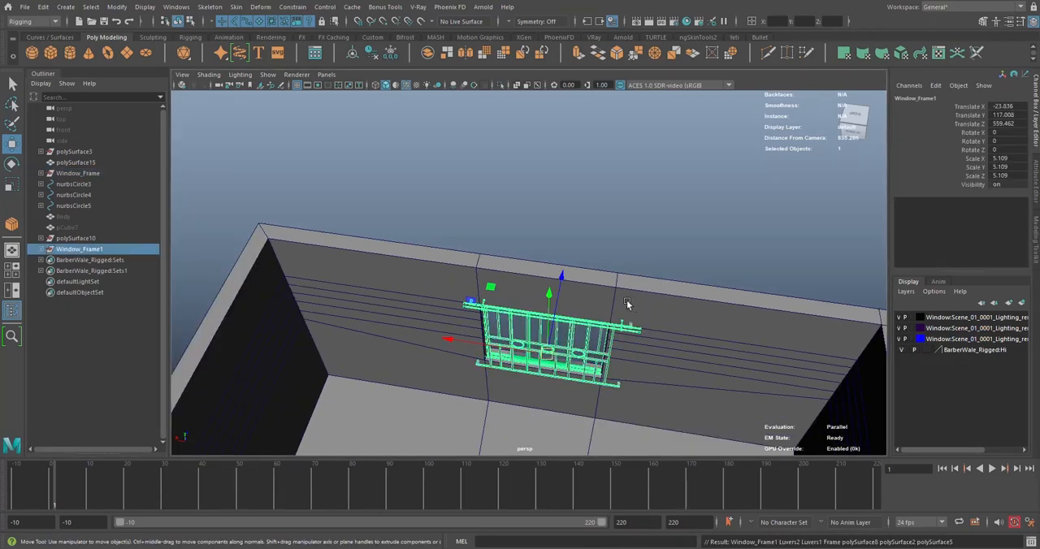
pyautogui.keyDown('alt'); pyautogui.moveTo(626, 304); pyautogui.dragTo(514, 302); pyautogui.keyUp('alt')
# Rotate the window copy 90 degrees about the Y axis to face the adjoining wall
pyautogui.press('e')
pyautogui.keyDown('alt'); pyautogui.moveTo(436, 293); pyautogui.dragTo(508, 229, button='middle'); pyautogui.keyUp('alt')
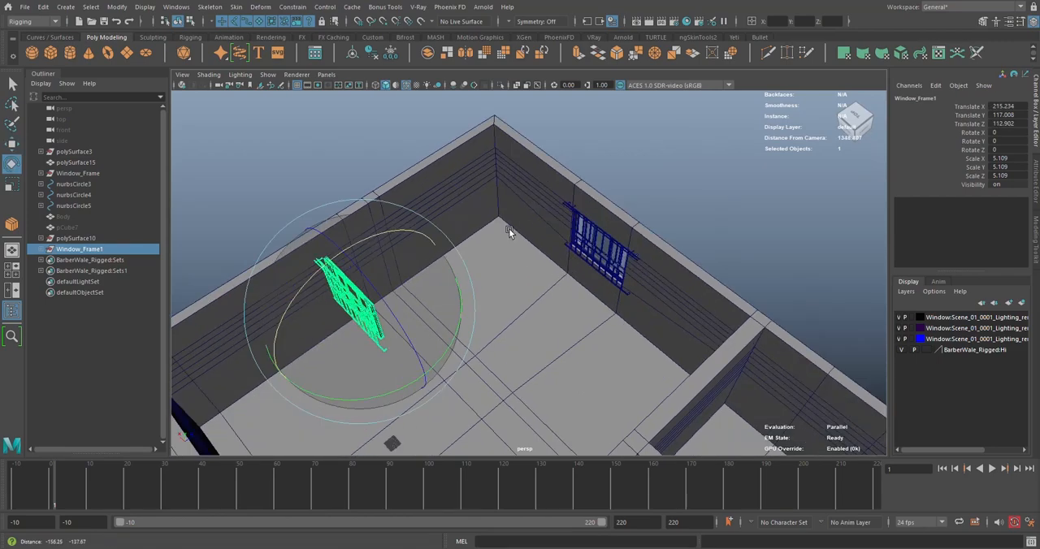
pyautogui.keyDown('alt'); pyautogui.moveTo(560, 299); pyautogui.dragTo(514, 322); pyautogui.keyUp('alt')
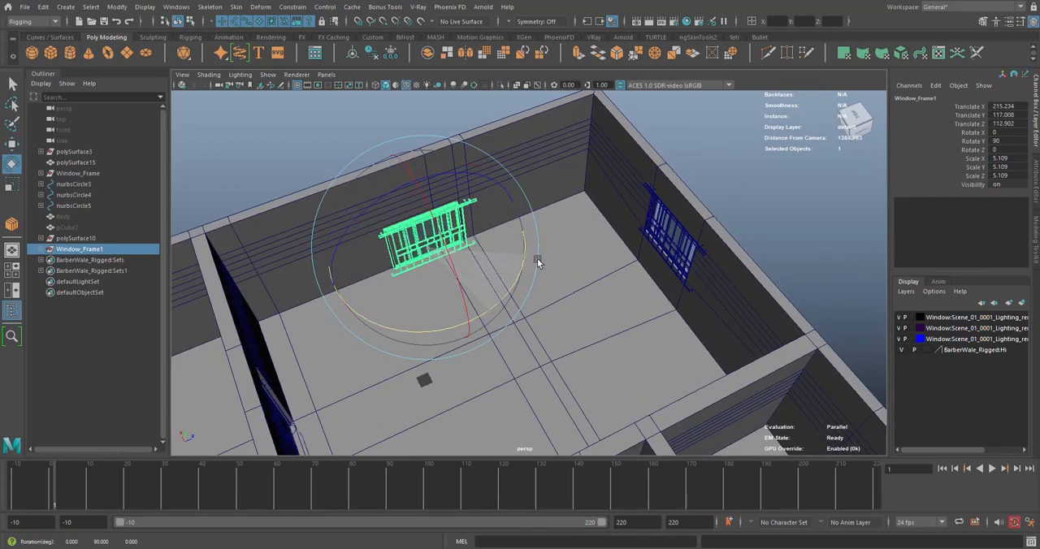
pyautogui.keyDown('alt'); pyautogui.moveTo(503, 236); pyautogui.dragTo(504, 250); pyautogui.keyUp('alt')
# Move the rotated window copy against the adjoining wall, at about Translate X 301.2, Z 211.3
pyautogui.press('w')
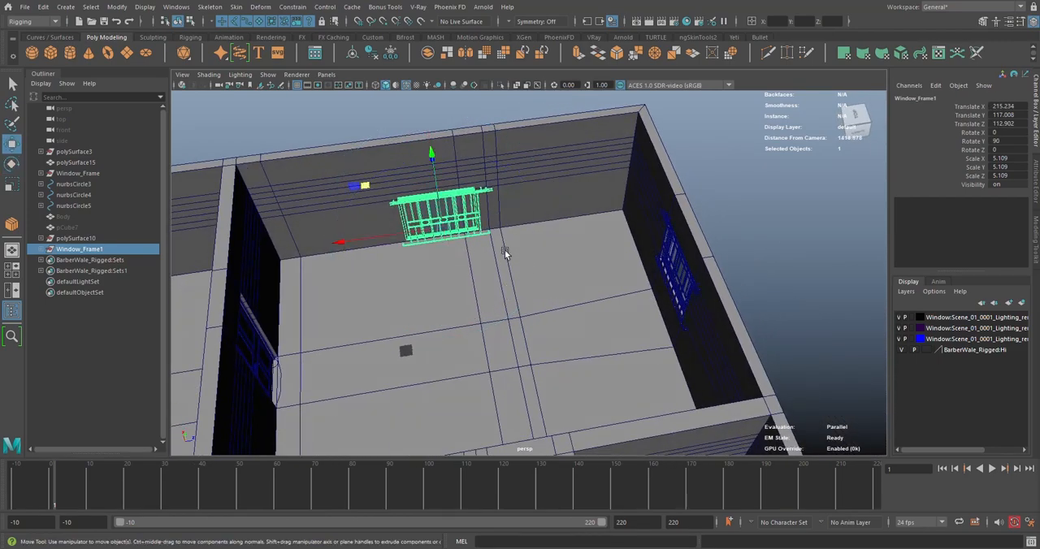
pyautogui.keyDown('alt'); pyautogui.moveTo(505, 250); pyautogui.dragTo(573, 283, button='middle'); pyautogui.keyUp('alt')
pyautogui.scroll(4, 573, 282)
pyautogui.keyDown('alt'); pyautogui.moveTo(573, 283); pyautogui.dragTo(610, 275); pyautogui.keyUp('alt')
pyautogui.keyDown('alt'); pyautogui.moveTo(405, 250); pyautogui.dragTo(408, 269, button='middle'); pyautogui.keyUp('alt')
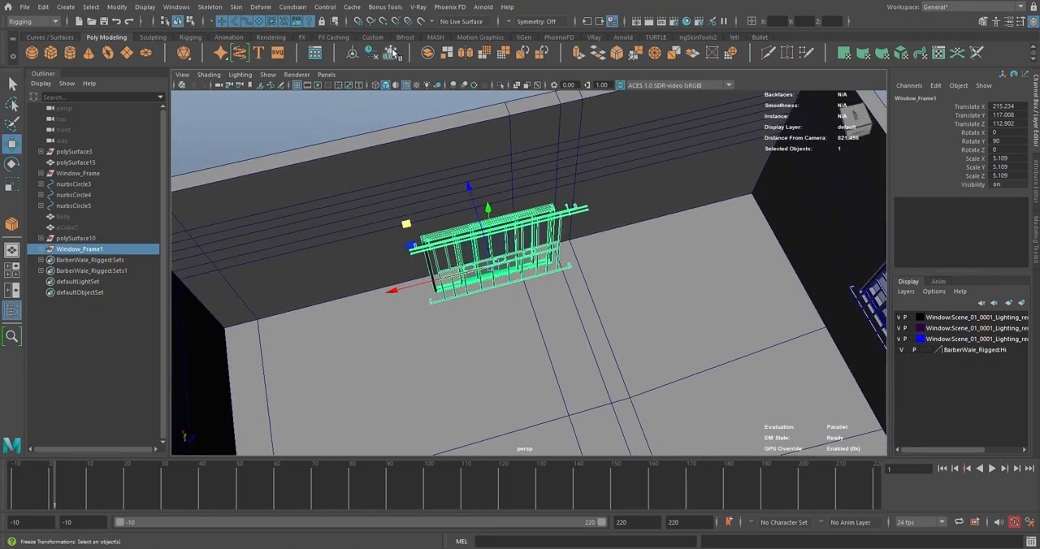
pyautogui.keyDown('alt'); pyautogui.moveTo(455, 213); pyautogui.dragTo(491, 244, button='middle'); pyautogui.keyUp('alt')
pyautogui.scroll(5, 492, 244)
pyautogui.keyDown('alt'); pyautogui.moveTo(492, 244); pyautogui.dragTo(536, 267); pyautogui.keyUp('alt')
pyautogui.scroll(-3, 488, 240)
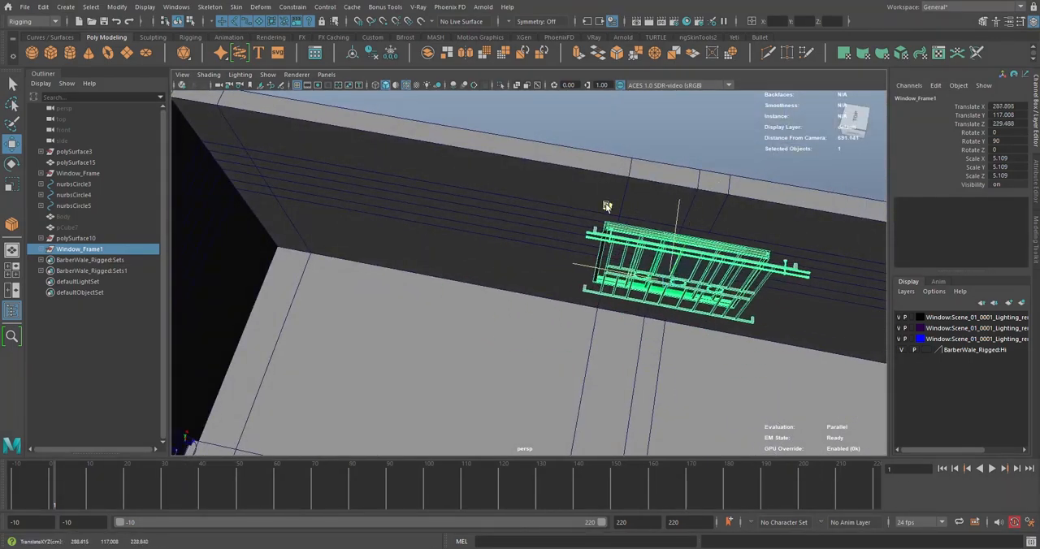
pyautogui.moveTo(599, 193); pyautogui.dragTo(597, 195)
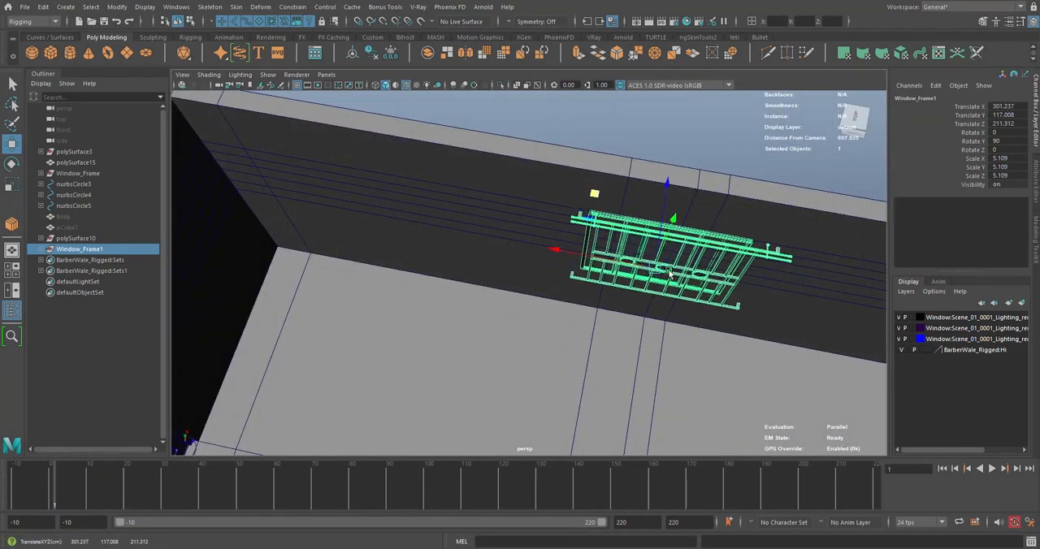
# Slide the window copy sideways along the wall to fine-tune its position
pyautogui.scroll(-4, 666, 292)
pyautogui.keyDown('alt'); pyautogui.moveTo(669, 298); pyautogui.dragTo(682, 253); pyautogui.keyUp('alt')
pyautogui.keyDown('alt'); pyautogui.moveTo(683, 254); pyautogui.dragTo(616, 223, button='middle'); pyautogui.keyUp('alt')
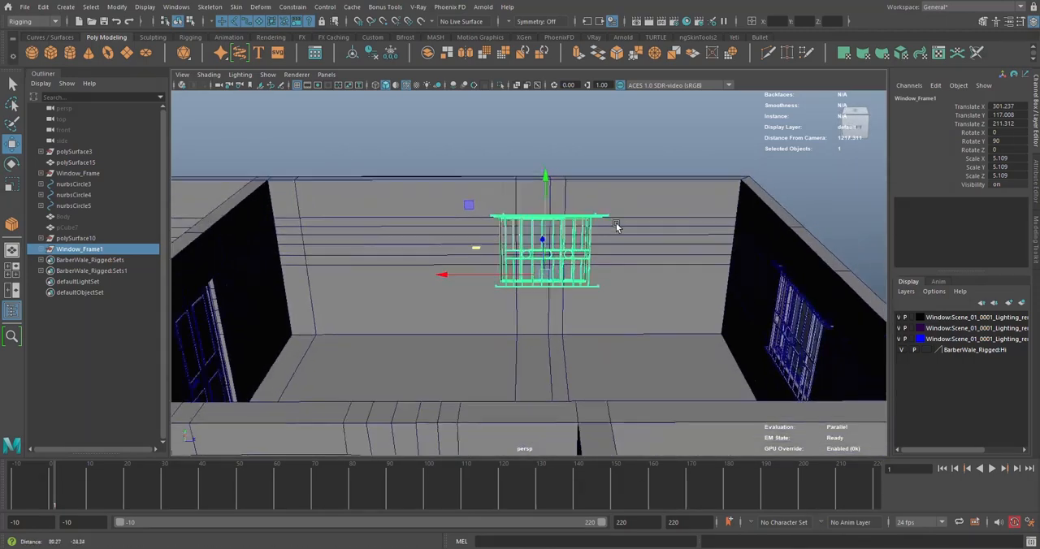
pyautogui.keyDown('alt'); pyautogui.moveTo(616, 223); pyautogui.dragTo(609, 258); pyautogui.keyUp('alt')
pyautogui.scroll(4, 555, 229)
pyautogui.keyDown('alt'); pyautogui.moveTo(555, 229); pyautogui.dragTo(556, 277, button='middle'); pyautogui.keyUp('alt')
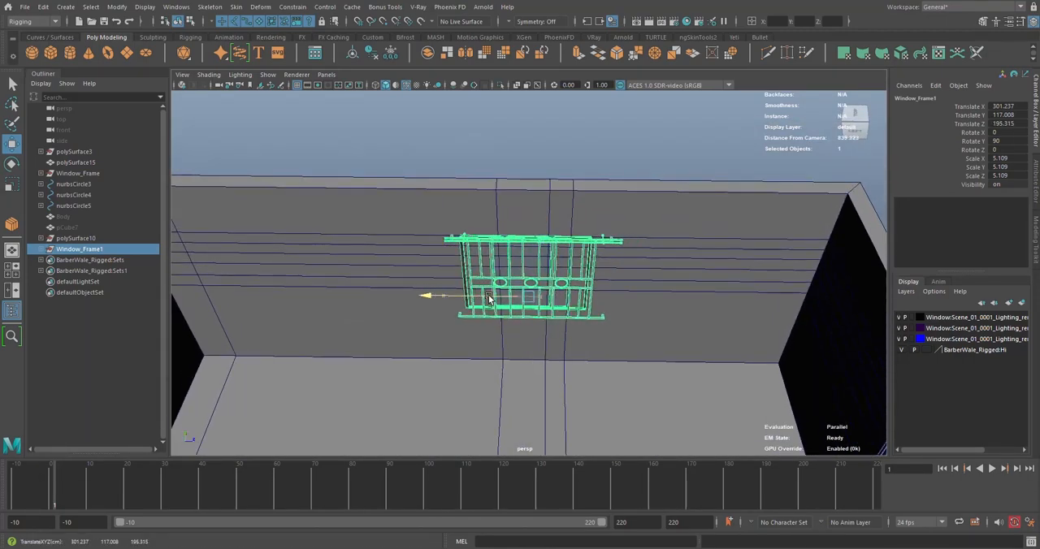
pyautogui.moveTo(500, 298); pyautogui.dragTo(501, 298)
pyautogui.scroll(2, 575, 225)
pyautogui.keyDown('alt'); pyautogui.moveTo(576, 225); pyautogui.dragTo(556, 253, button='middle'); pyautogui.keyUp('alt')
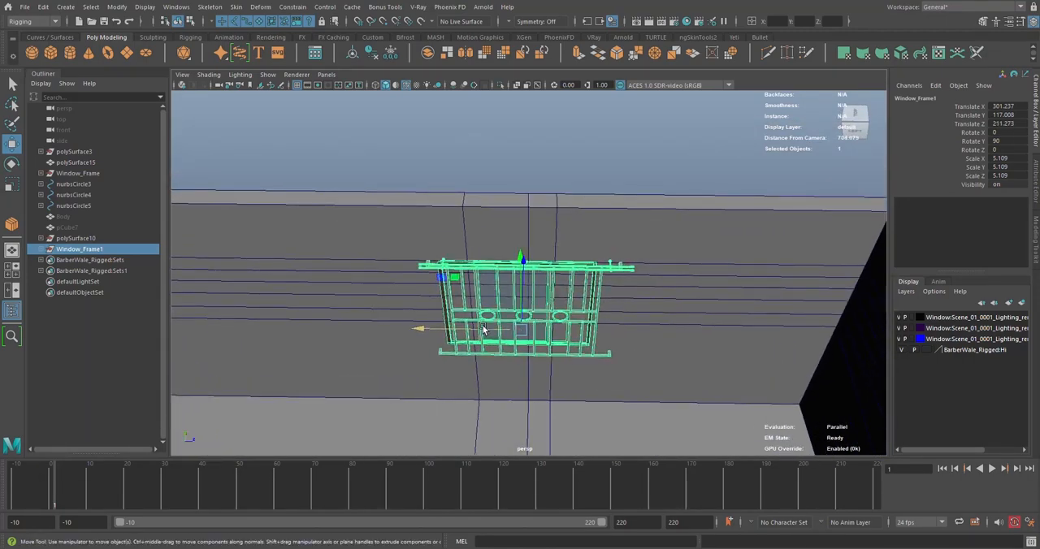
# Put the wall mesh into component editing and select part of its lowest horizontal edge line behind the new window
pyautogui.click(541, 218)
pyautogui.moveTo(547, 191); pyautogui.dragTo(503, 190, button='right')
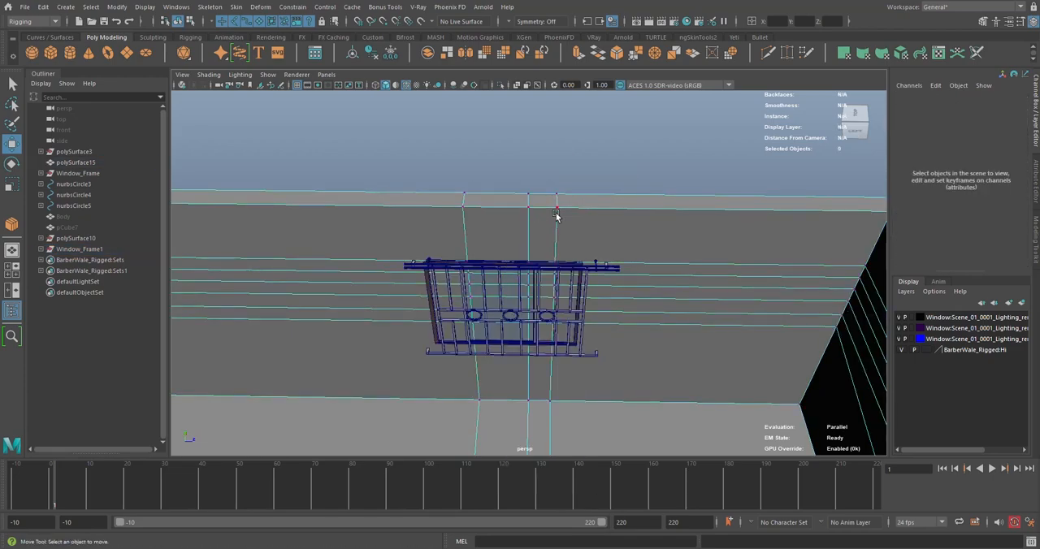
pyautogui.scroll(-5, 586, 259)
pyautogui.keyDown('alt'); pyautogui.moveTo(588, 259); pyautogui.dragTo(568, 150, button='middle'); pyautogui.keyUp('alt')
pyautogui.keyDown('alt'); pyautogui.moveTo(568, 149); pyautogui.dragTo(556, 267); pyautogui.keyUp('alt')
pyautogui.keyDown('alt'); pyautogui.moveTo(557, 266); pyautogui.dragTo(559, 119, button='middle'); pyautogui.keyUp('alt')
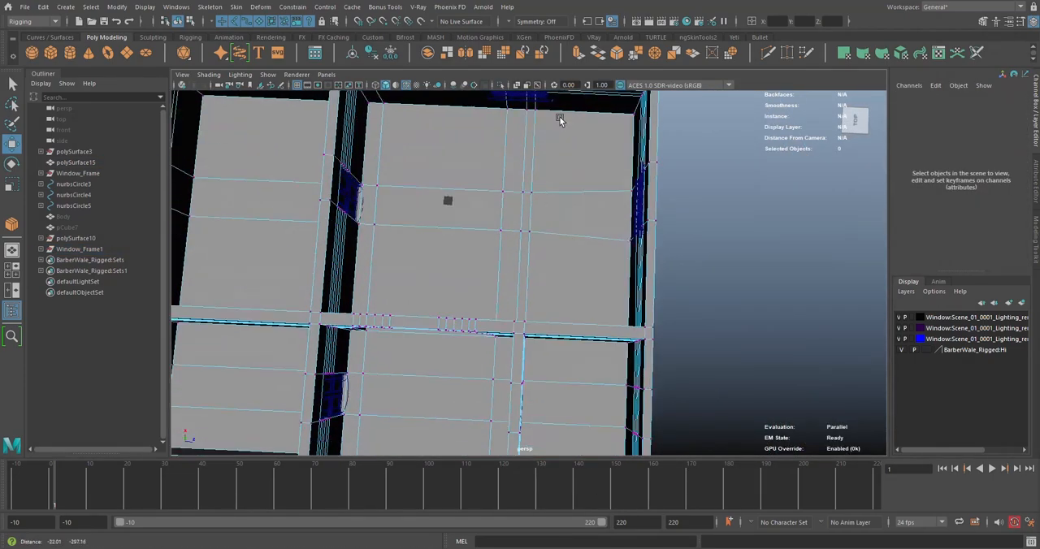
pyautogui.keyDown('alt'); pyautogui.moveTo(559, 118); pyautogui.dragTo(553, 173); pyautogui.keyUp('alt')
pyautogui.keyDown('alt'); pyautogui.moveTo(522, 154); pyautogui.dragTo(526, 249, button='middle'); pyautogui.keyUp('alt')
pyautogui.scroll(5, 527, 249)
pyautogui.keyDown('alt'); pyautogui.moveTo(527, 248); pyautogui.dragTo(536, 170); pyautogui.keyUp('alt')
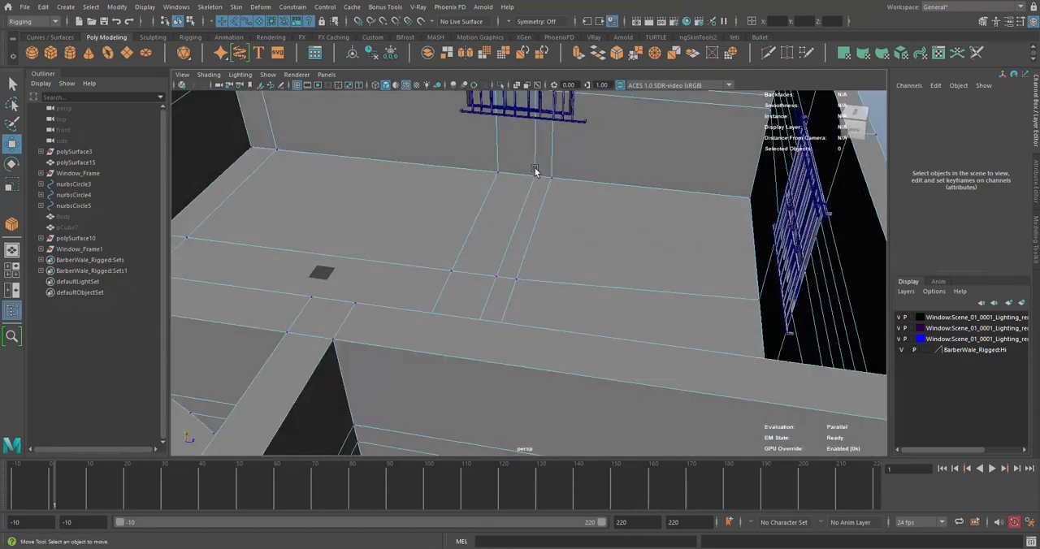
pyautogui.keyDown('alt'); pyautogui.moveTo(536, 170); pyautogui.dragTo(547, 321, button='middle'); pyautogui.keyUp('alt')
pyautogui.scroll(3, 550, 296)
pyautogui.keyDown('alt'); pyautogui.moveTo(549, 294); pyautogui.dragTo(480, 260); pyautogui.keyUp('alt')
pyautogui.scroll(-5, 433, 234)
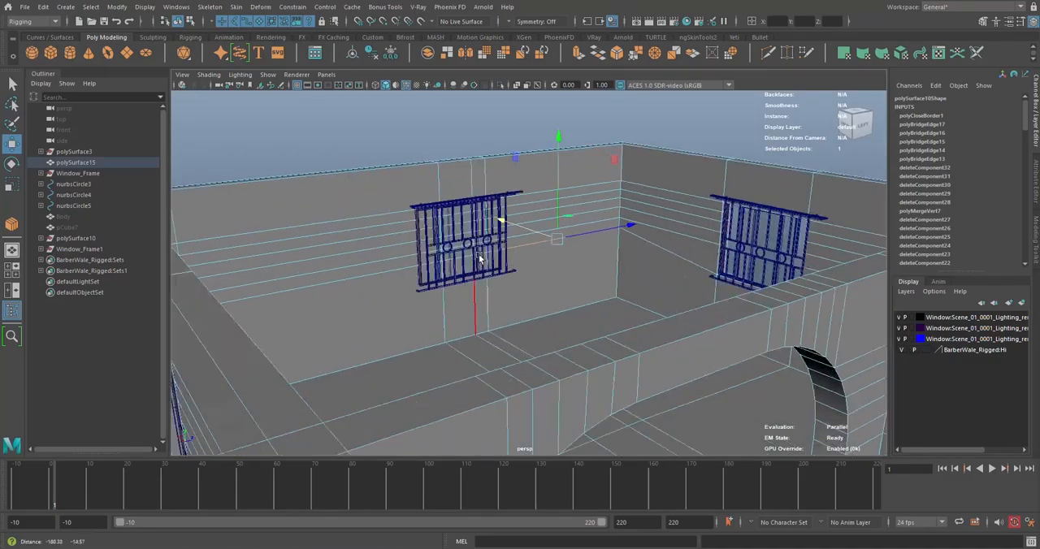
# Select the wall's entire lowest horizontal edge line and lower it to the bottom of the new window frame
pyautogui.scroll(5, 471, 262)
pyautogui.keyDown('alt'); pyautogui.moveTo(398, 268); pyautogui.dragTo(449, 268); pyautogui.keyUp('alt')
pyautogui.keyDown('alt'); pyautogui.moveTo(577, 251); pyautogui.dragTo(673, 241); pyautogui.keyUp('alt')
pyautogui.scroll(-3, 569, 256)
pyautogui.keyDown('alt'); pyautogui.moveTo(378, 274); pyautogui.dragTo(452, 273); pyautogui.keyUp('alt')
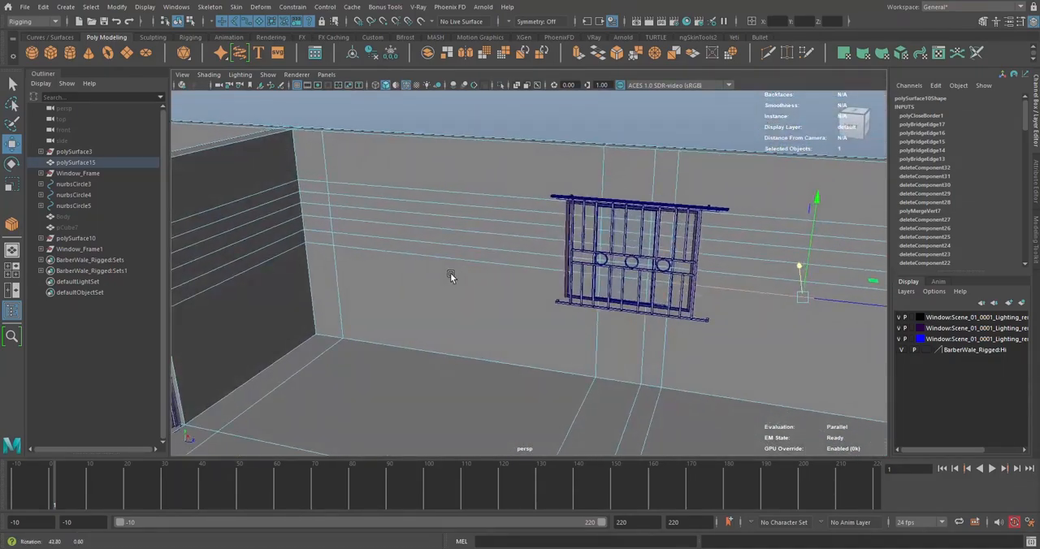
pyautogui.click(466, 259)
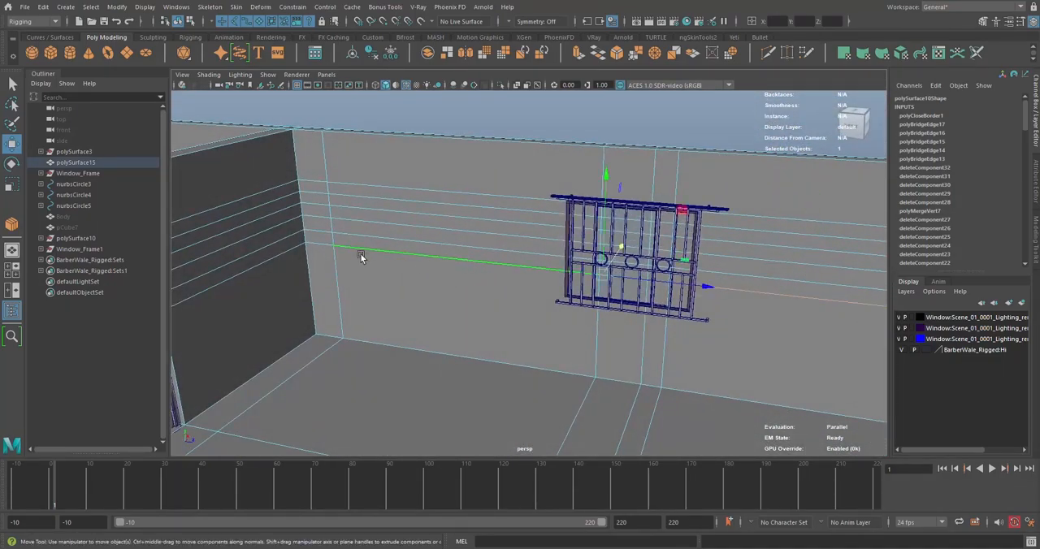
pyautogui.keyDown('alt'); pyautogui.moveTo(330, 249); pyautogui.dragTo(589, 240); pyautogui.keyUp('alt')
pyautogui.scroll(4, 521, 268)
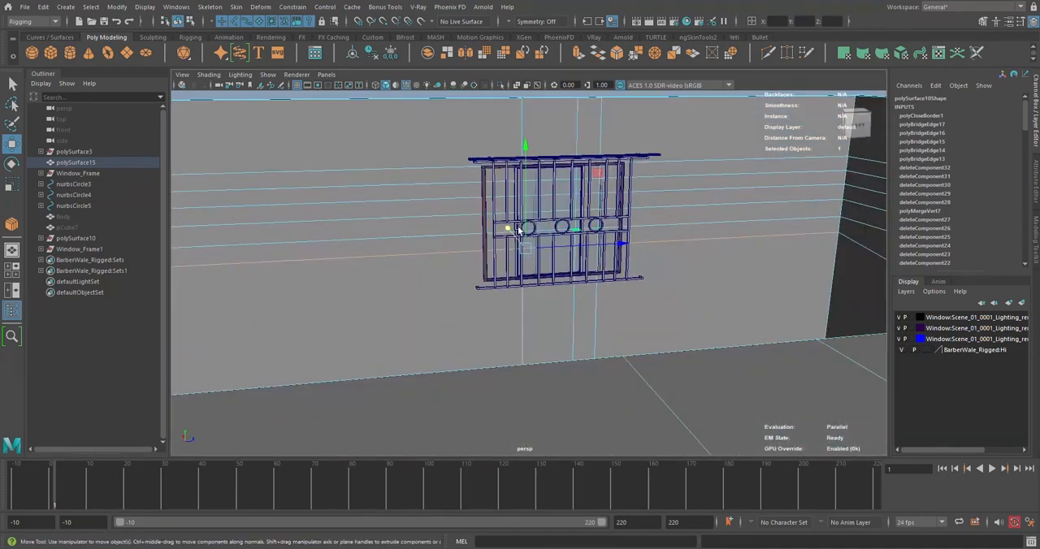
pyautogui.keyDown('alt'); pyautogui.moveTo(520, 231); pyautogui.dragTo(524, 297); pyautogui.keyUp('alt')
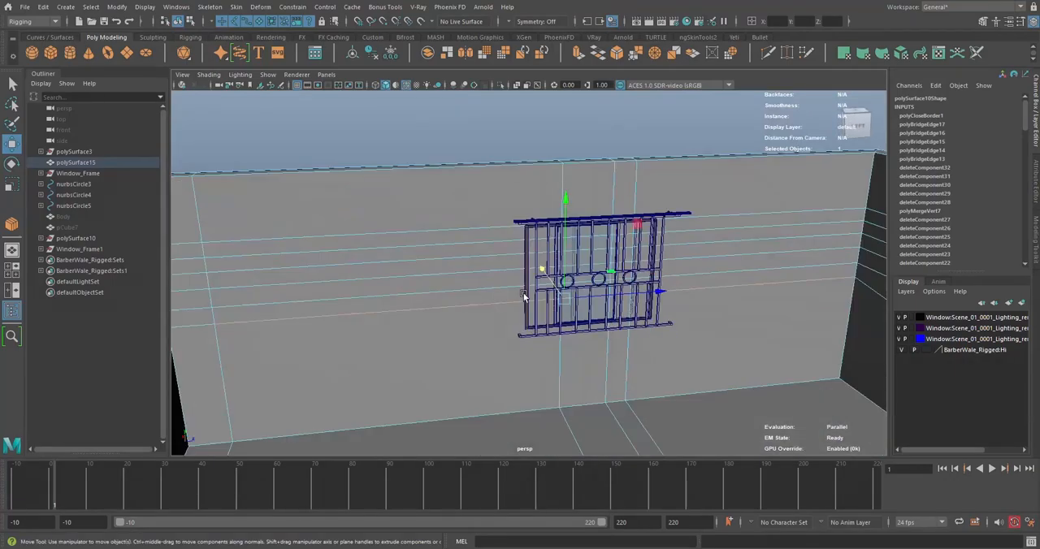
pyautogui.keyDown('alt'); pyautogui.moveTo(597, 276); pyautogui.dragTo(469, 255); pyautogui.keyUp('alt')
pyautogui.press('f')
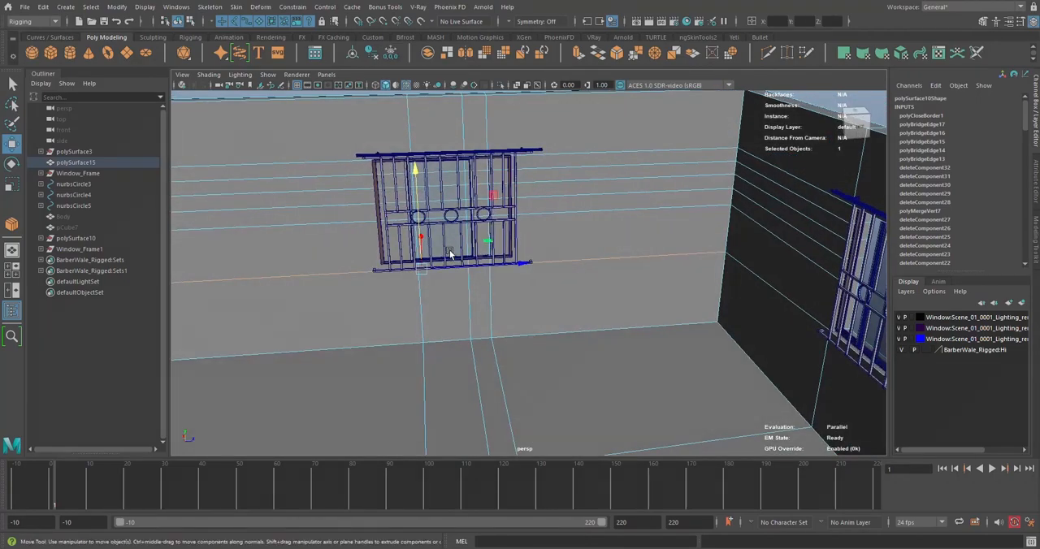
pyautogui.scroll(5, 536, 256)
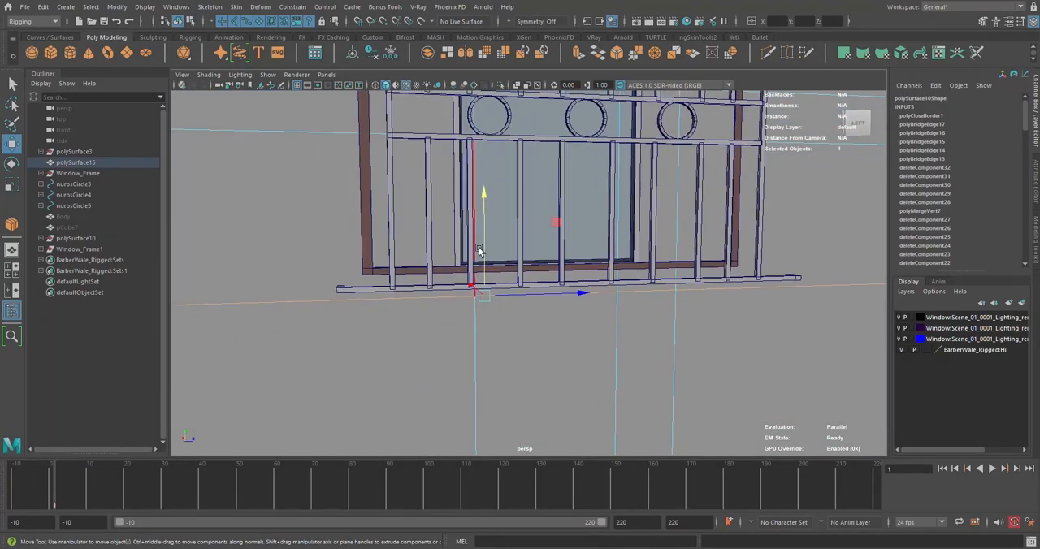
pyautogui.keyDown('alt'); pyautogui.moveTo(479, 251); pyautogui.dragTo(494, 281); pyautogui.keyUp('alt')
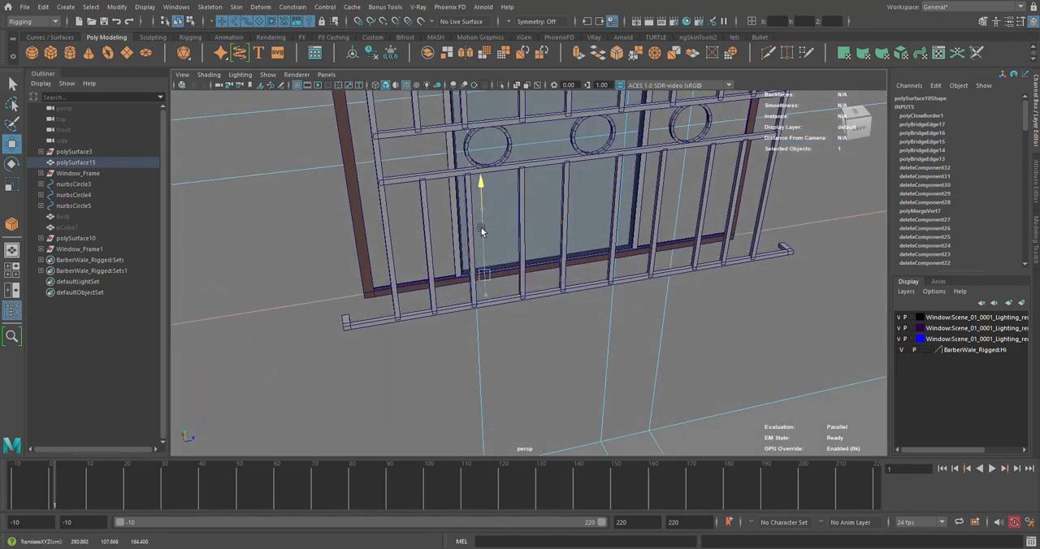
pyautogui.keyDown('alt'); pyautogui.moveTo(481, 231); pyautogui.dragTo(545, 230); pyautogui.keyUp('alt')
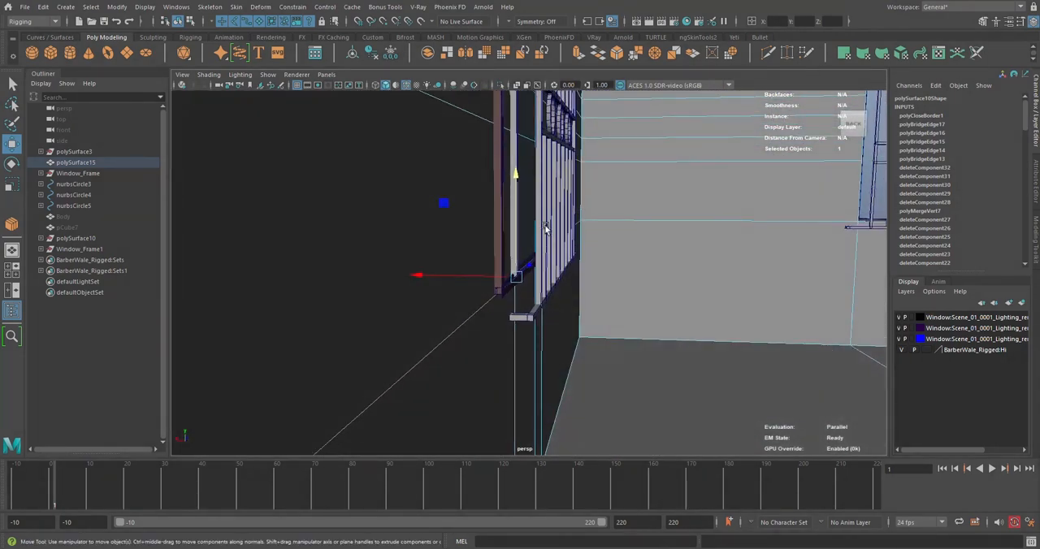
# Examine how the wall's edge lines fit the window frame and inspect the neighbouring room's walls
pyautogui.scroll(-5, 519, 234)
pyautogui.keyDown('alt'); pyautogui.moveTo(536, 269); pyautogui.dragTo(518, 352); pyautogui.keyUp('alt')
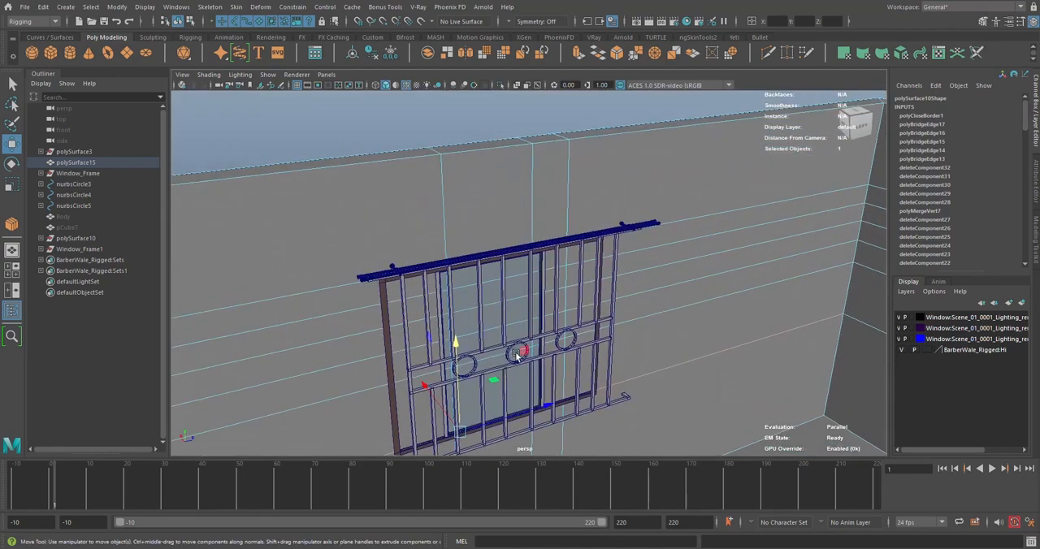
pyautogui.keyDown('alt'); pyautogui.moveTo(567, 317); pyautogui.dragTo(529, 306); pyautogui.keyUp('alt')
pyautogui.keyDown('alt'); pyautogui.moveTo(638, 273); pyautogui.dragTo(605, 274); pyautogui.keyUp('alt')
pyautogui.scroll(-4, 606, 272)
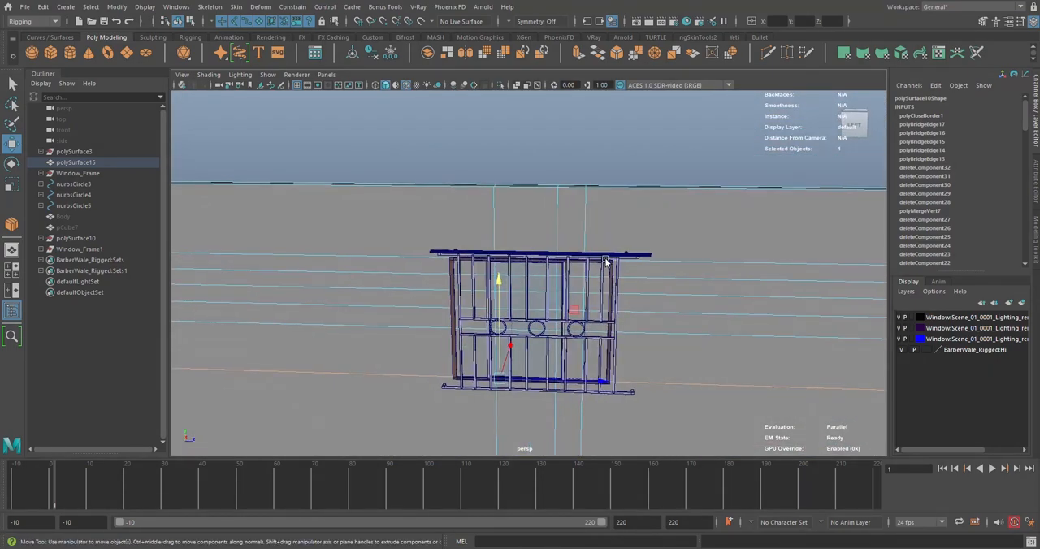
pyautogui.keyDown('alt'); pyautogui.moveTo(561, 257); pyautogui.dragTo(588, 262); pyautogui.keyUp('alt')
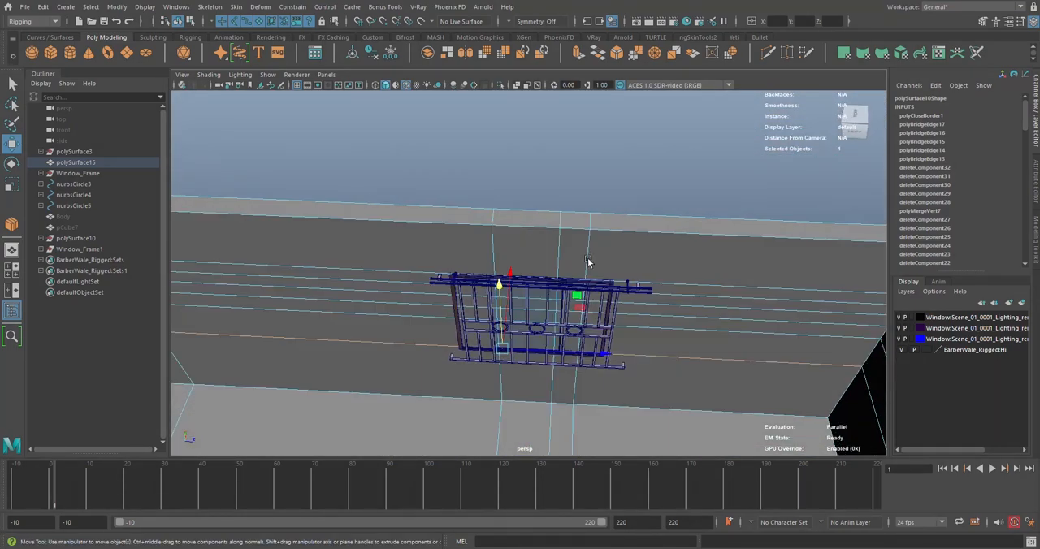
pyautogui.keyDown('alt'); pyautogui.moveTo(609, 333); pyautogui.dragTo(605, 320); pyautogui.keyUp('alt')
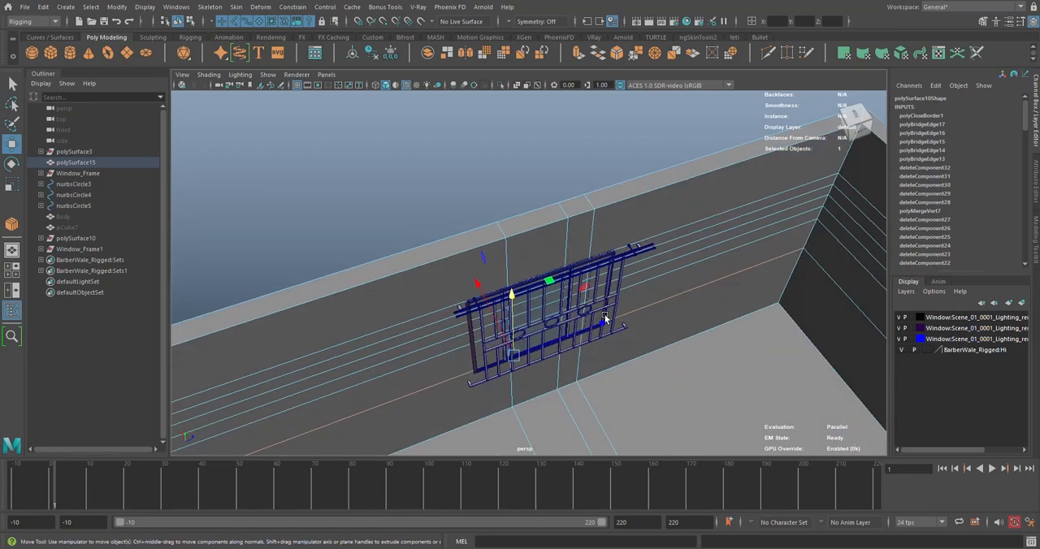
pyautogui.scroll(-4, 471, 267)
pyautogui.keyDown('alt'); pyautogui.moveTo(471, 267); pyautogui.dragTo(422, 305); pyautogui.keyUp('alt')
pyautogui.keyDown('alt'); pyautogui.moveTo(455, 298); pyautogui.dragTo(735, 265, button='middle'); pyautogui.keyUp('alt')
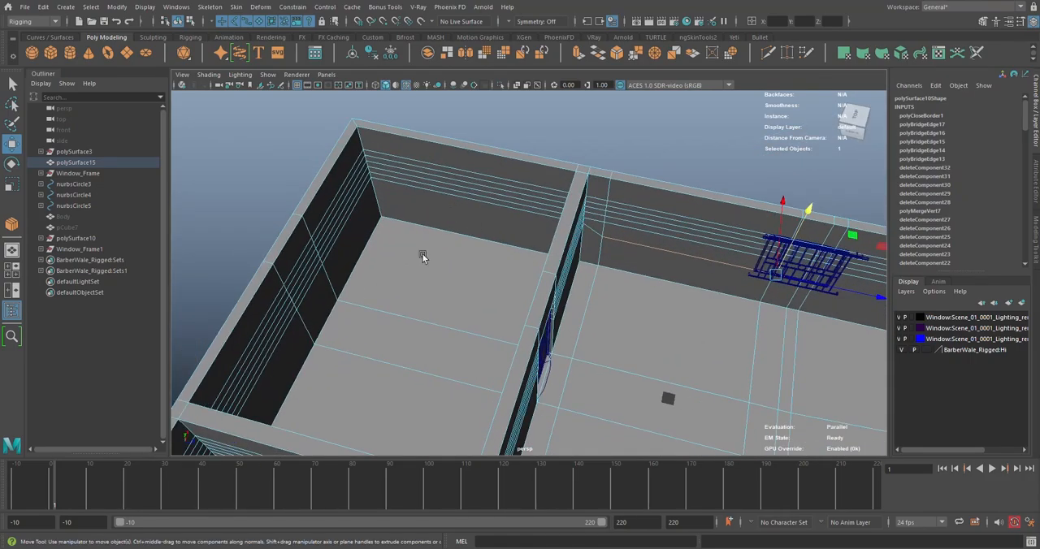
pyautogui.keyDown('alt'); pyautogui.moveTo(440, 272); pyautogui.dragTo(594, 187, button='middle'); pyautogui.keyUp('alt')
pyautogui.scroll(-4, 594, 188)
pyautogui.keyDown('alt'); pyautogui.moveTo(594, 188); pyautogui.dragTo(517, 226); pyautogui.keyUp('alt')
pyautogui.keyDown('alt'); pyautogui.moveTo(516, 226); pyautogui.dragTo(457, 262, button='middle'); pyautogui.keyUp('alt')
pyautogui.scroll(4, 592, 229)
pyautogui.keyDown('alt'); pyautogui.moveTo(456, 262); pyautogui.dragTo(566, 266); pyautogui.keyUp('alt')
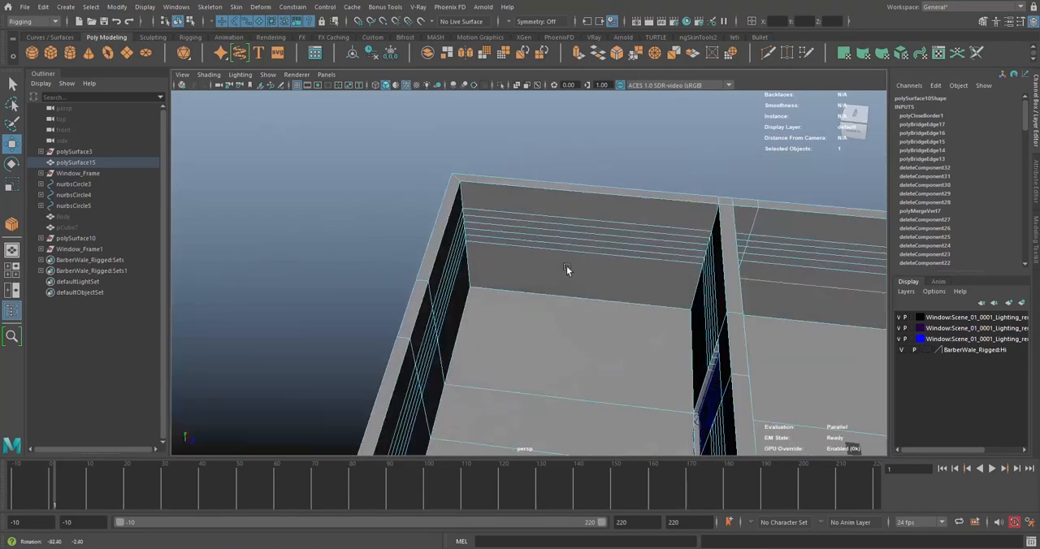
# Shift the wall's extra vertical vertex column away from the new window towards the room corner
pyautogui.keyDown('alt'); pyautogui.moveTo(812, 280); pyautogui.dragTo(622, 285, button='middle'); pyautogui.keyUp('alt')
pyautogui.scroll(4, 623, 285)
pyautogui.keyDown('alt'); pyautogui.moveTo(698, 277); pyautogui.dragTo(557, 302, button='middle'); pyautogui.keyUp('alt')
pyautogui.keyDown('alt'); pyautogui.moveTo(557, 302); pyautogui.dragTo(539, 214); pyautogui.keyUp('alt')
pyautogui.moveTo(539, 214); pyautogui.dragTo(490, 217, button='right')
pyautogui.moveTo(486, 174); pyautogui.dragTo(522, 280)
pyautogui.keyDown('alt'); pyautogui.moveTo(522, 280); pyautogui.dragTo(537, 325); pyautogui.keyUp('alt')
pyautogui.moveTo(595, 231); pyautogui.dragTo(575, 234)
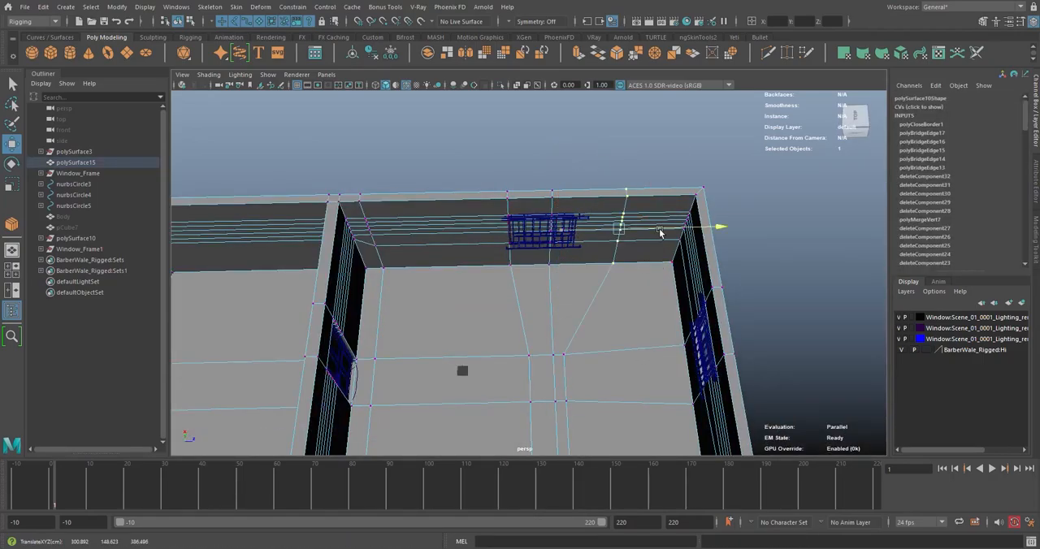
pyautogui.moveTo(660, 233); pyautogui.dragTo(626, 234)
# Align the two remaining vertical vertex columns on the wall with the sides of the new window frame
pyautogui.scroll(6, 585, 267)
pyautogui.keyDown('alt'); pyautogui.moveTo(585, 267); pyautogui.dragTo(576, 304, button='middle'); pyautogui.keyUp('alt')
pyautogui.moveTo(596, 393); pyautogui.dragTo(582, 393)
pyautogui.scroll(-5, 568, 309)
pyautogui.moveTo(564, 144); pyautogui.dragTo(480, 447)
pyautogui.scroll(5, 520, 366)
pyautogui.moveTo(579, 340); pyautogui.dragTo(563, 337)
pyautogui.scroll(-8, 585, 260)
pyautogui.keyDown('alt'); pyautogui.moveTo(596, 232); pyautogui.dragTo(576, 202); pyautogui.keyUp('alt')
pyautogui.moveTo(576, 202); pyautogui.dragTo(615, 172, button='right')
pyautogui.scroll(-6, 605, 203)
pyautogui.keyDown('alt'); pyautogui.moveTo(598, 195); pyautogui.dragTo(609, 230); pyautogui.keyUp('alt')
# Isolate the wall mesh, select its faces behind the new window and delete them
pyautogui.scroll(6, 601, 228)
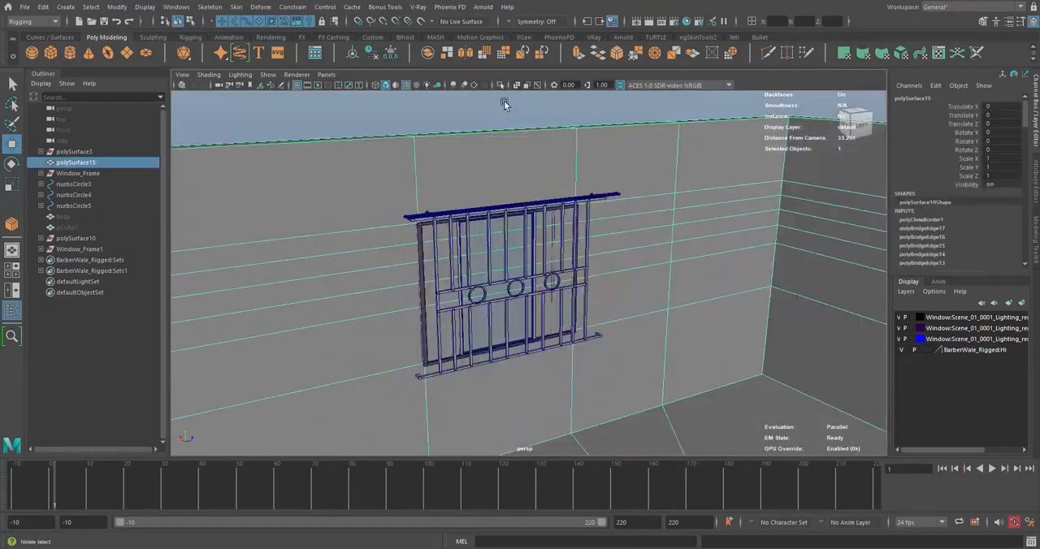
pyautogui.click(500, 85)
pyautogui.moveTo(501, 187); pyautogui.dragTo(502, 235, button='right')
pyautogui.moveTo(478, 215); pyautogui.dragTo(642, 272)
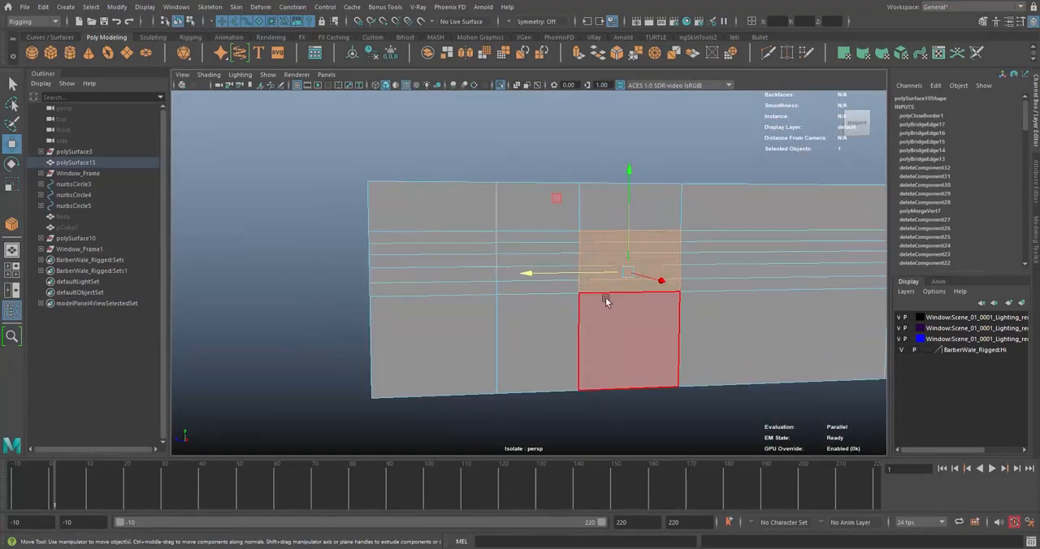
pyautogui.press('Delete')
# Move the wall's lower horizontal edge line in the side view to line up with the bottom of the window frame
pyautogui.moveTo(607, 301)
pyautogui.keyDown('alt'); pyautogui.mouseDown()
pyautogui.moveTo(474, 295)
pyautogui.moveTo(596, 290)
pyautogui.mouseUp(); pyautogui.keyUp('alt')
pyautogui.scroll(4, 596, 290)
pyautogui.press('4')
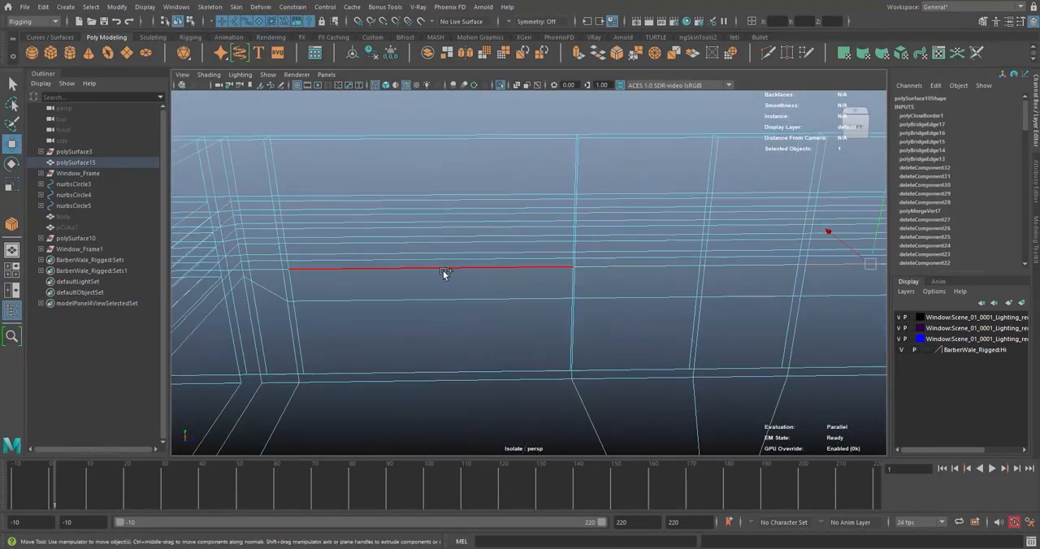
pyautogui.press('space')
pyautogui.press('space')
pyautogui.scroll(4, 524, 238)
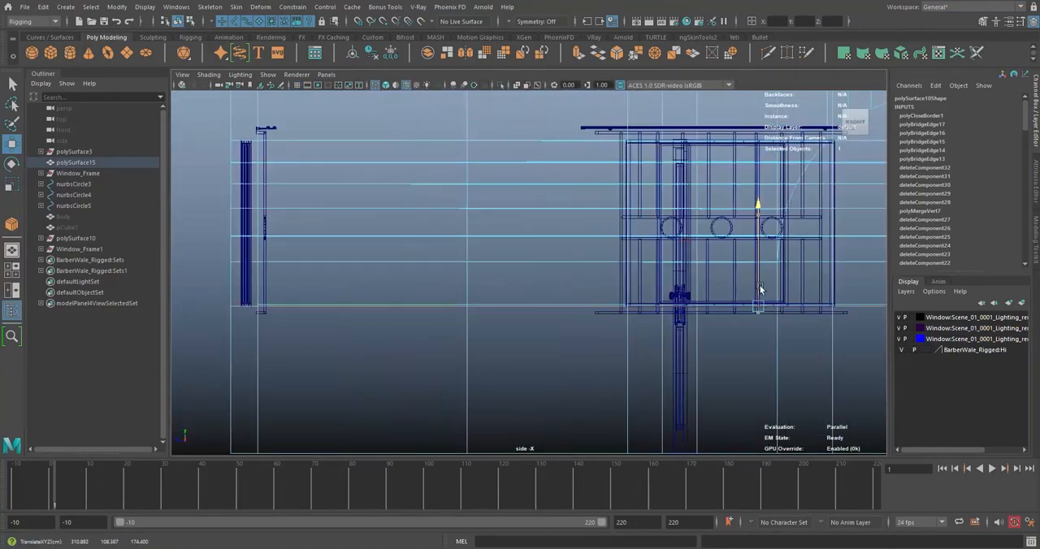
pyautogui.press('space')
pyautogui.press('space')
pyautogui.press('5')
# Bridge the inner and outer borders of the window opening to close the wall's thickness, and end the isolated view
pyautogui.moveTo(645, 228); pyautogui.dragTo(645, 272, button='right')
pyautogui.moveTo(476, 199)
pyautogui.mouseDown()
pyautogui.moveTo(523, 236)
pyautogui.moveTo(569, 236)
pyautogui.mouseUp()
pyautogui.click(597, 53)
pyautogui.scroll(4, 477, 298)
pyautogui.keyDown('alt'); pyautogui.moveTo(477, 298); pyautogui.dragTo(477, 329, button='middle'); pyautogui.keyUp('alt')
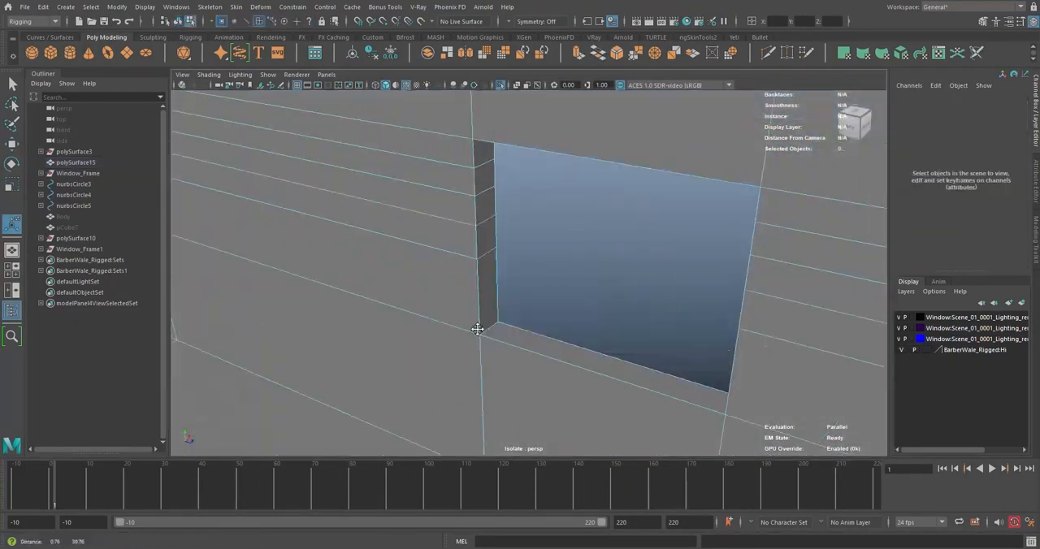
pyautogui.scroll(-8, 452, 230)
pyautogui.moveTo(452, 230); pyautogui.dragTo(494, 195, button='right')
pyautogui.click(500, 85)
# Select polySurface6, polySurface2 and polySurface5 in Window_Frame1 and shift this grille to fit over the window opening
pyautogui.click(530, 169)
pyautogui.keyDown('alt'); pyautogui.moveTo(530, 169); pyautogui.dragTo(540, 253); pyautogui.keyUp('alt')
pyautogui.scroll(5, 539, 253)
pyautogui.click(560, 201)
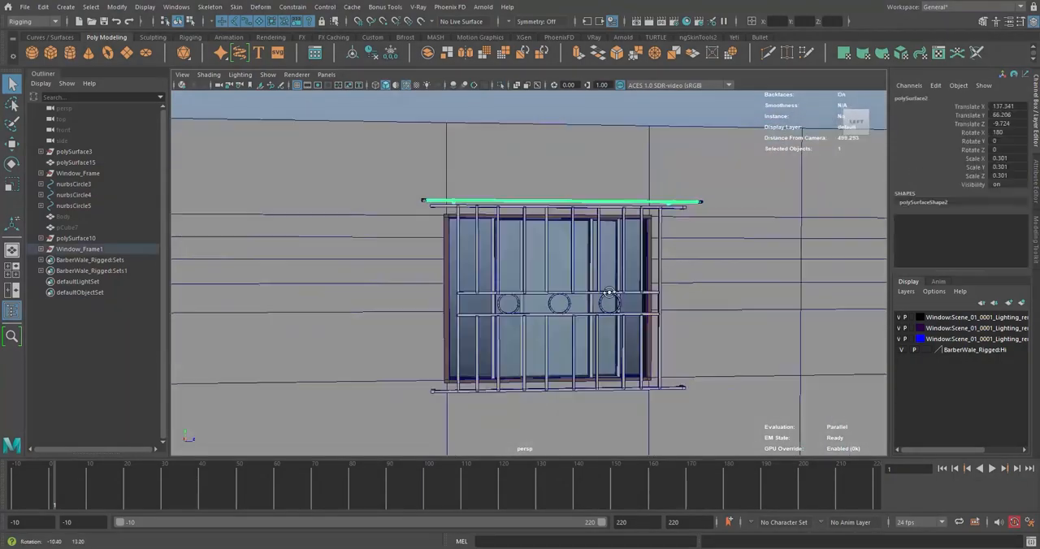
pyautogui.click(530, 302)
pyautogui.keyDown('alt'); pyautogui.moveTo(217, 234); pyautogui.dragTo(215, 250); pyautogui.keyUp('alt')
pyautogui.keyDown('alt'); pyautogui.moveTo(520, 244); pyautogui.dragTo(532, 276); pyautogui.keyUp('alt')
pyautogui.moveTo(76, 294); pyautogui.dragTo(80, 313)
pyautogui.press('w')
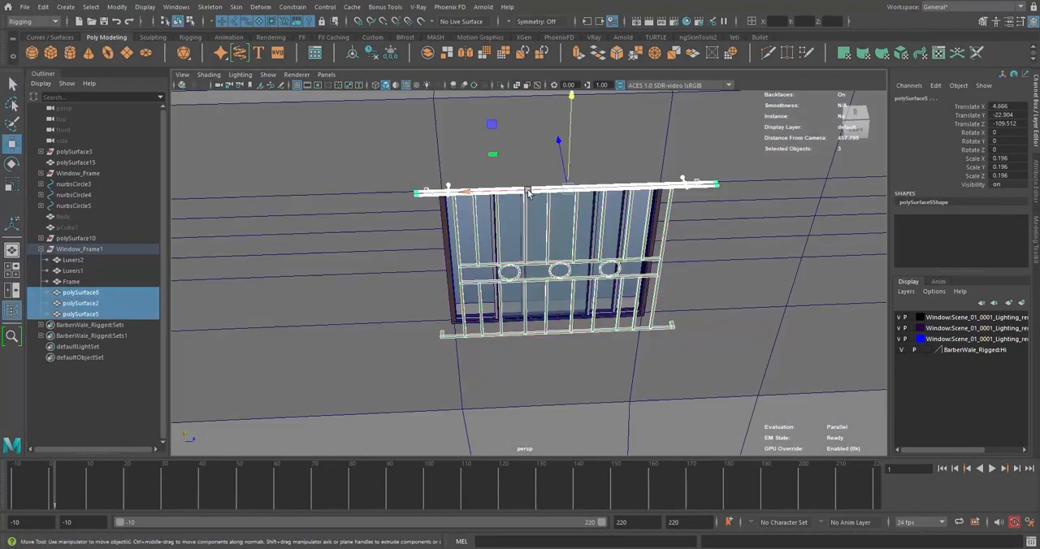
pyautogui.keyDown('alt'); pyautogui.moveTo(532, 277); pyautogui.dragTo(401, 279); pyautogui.keyUp('alt')
# Select the three matching grille pieces in Window_Frame and shift them to fit over that window's opening
pyautogui.click(41, 250)
pyautogui.click(40, 173)
pyautogui.moveTo(83, 217); pyautogui.dragTo(86, 237)
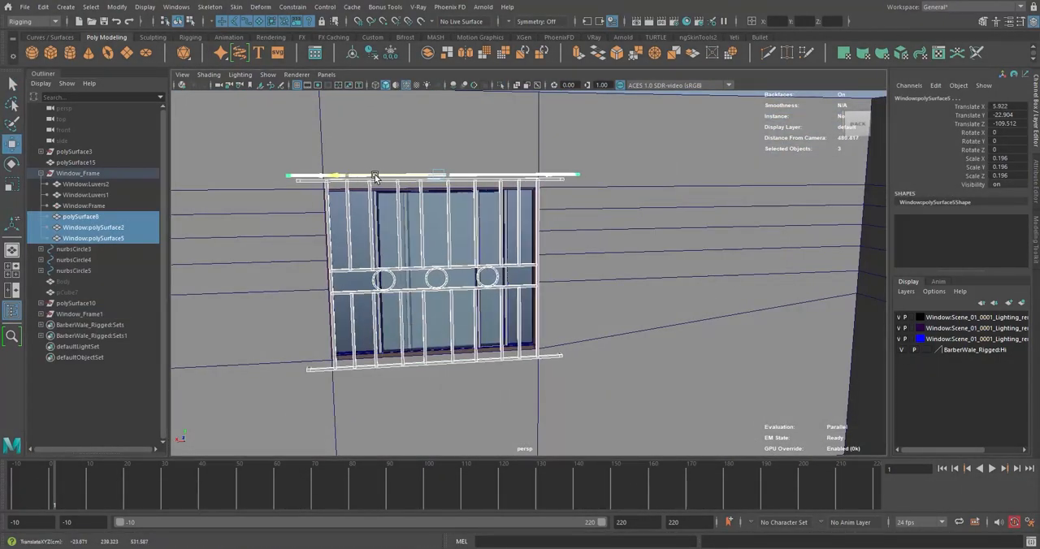
pyautogui.click(601, 244)
pyautogui.keyDown('alt'); pyautogui.moveTo(520, 252); pyautogui.dragTo(568, 238); pyautogui.keyUp('alt')
pyautogui.click(40, 173)
# Duplicate Window_Frame, move the copy to the back room and rotate it about the Y axis to 180 degrees
pyautogui.click(78, 173)
pyautogui.hotkey('ctrl', 'd')
pyautogui.moveTo(680, 354); pyautogui.dragTo(450, 256)
pyautogui.press('e')
pyautogui.moveTo(532, 297); pyautogui.dragTo(567, 200)
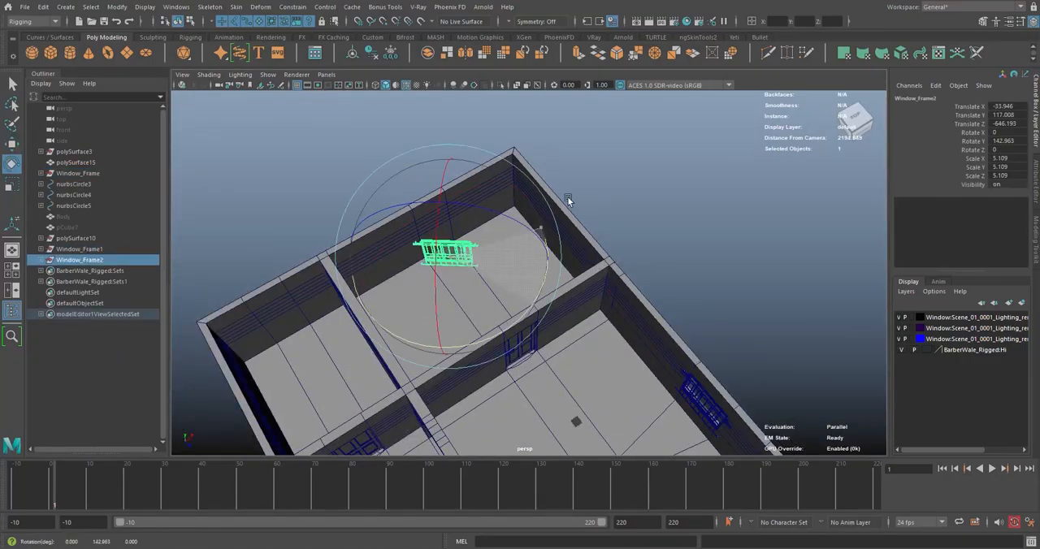
# Position the duplicated window against the back room's outer wall
pyautogui.press('w')
pyautogui.keyDown('alt'); pyautogui.moveTo(520, 236); pyautogui.dragTo(487, 251); pyautogui.keyUp('alt')
pyautogui.moveTo(472, 264); pyautogui.dragTo(528, 268)
pyautogui.moveTo(528, 268); pyautogui.dragTo(479, 268, button='right')
# Align the back wall's two vertical vertex columns with the sides of the new window
pyautogui.moveTo(508, 203); pyautogui.dragTo(544, 324)
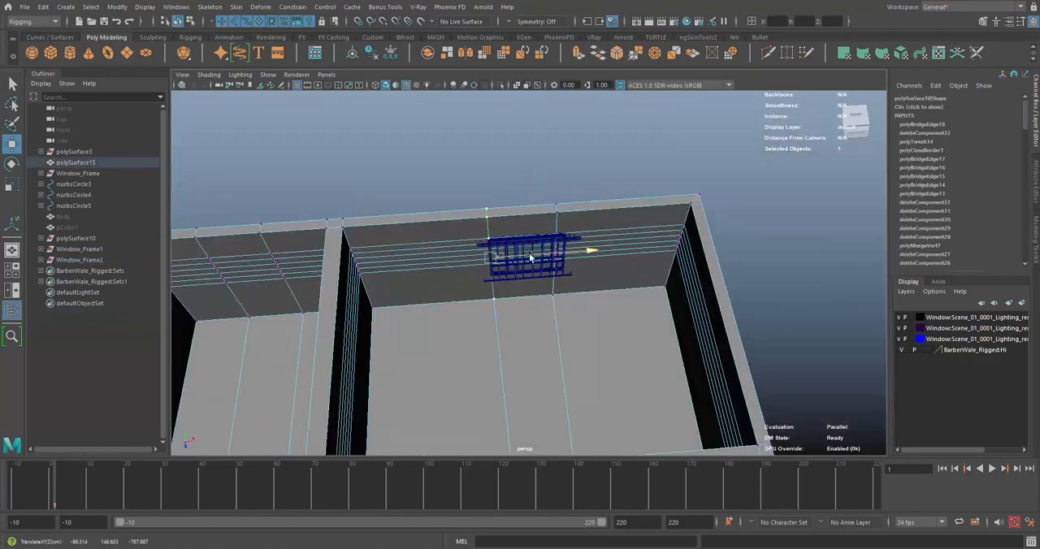
pyautogui.keyDown('alt'); pyautogui.moveTo(530, 257); pyautogui.dragTo(553, 276); pyautogui.keyUp('alt')
pyautogui.moveTo(556, 276); pyautogui.dragTo(557, 242, button='right')
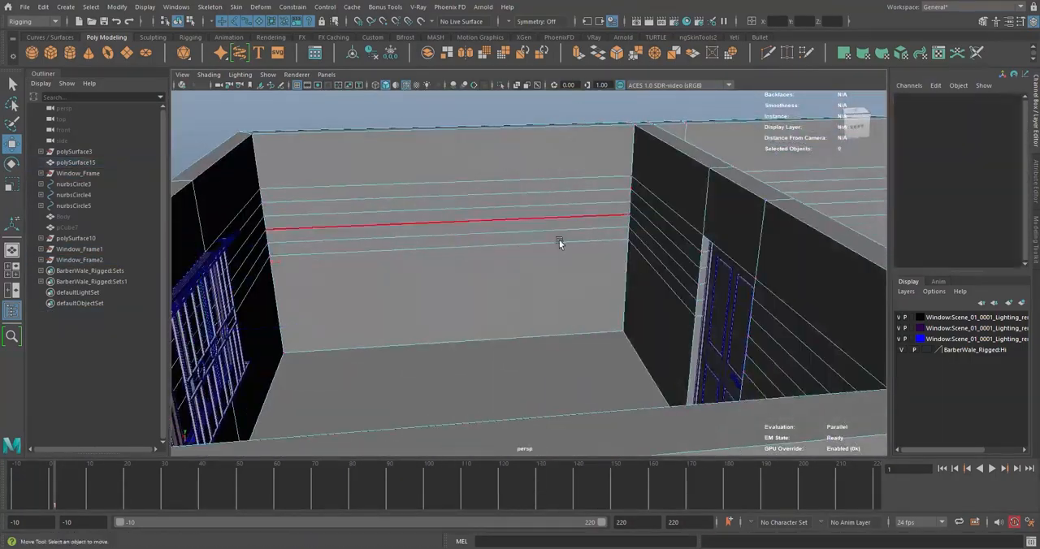
pyautogui.keyDown('alt'); pyautogui.moveTo(557, 241); pyautogui.dragTo(536, 284); pyautogui.keyUp('alt')
pyautogui.doubleClick(502, 238)
pyautogui.keyDown('shift'); pyautogui.doubleClick(624, 355); pyautogui.keyUp('shift')
# Select the wall faces behind the back room's window in isolation, delete them and show the full scene again
pyautogui.scroll(5, 525, 290)
pyautogui.scroll(-5, 525, 290)
pyautogui.scroll(3, 536, 284)
pyautogui.moveTo(536, 280); pyautogui.dragTo(573, 248, button='right')
pyautogui.keyDown('shift'); pyautogui.click(519, 237); pyautogui.keyUp('shift')
pyautogui.keyDown('alt'); pyautogui.moveTo(518, 238); pyautogui.dragTo(544, 256); pyautogui.keyUp('alt')
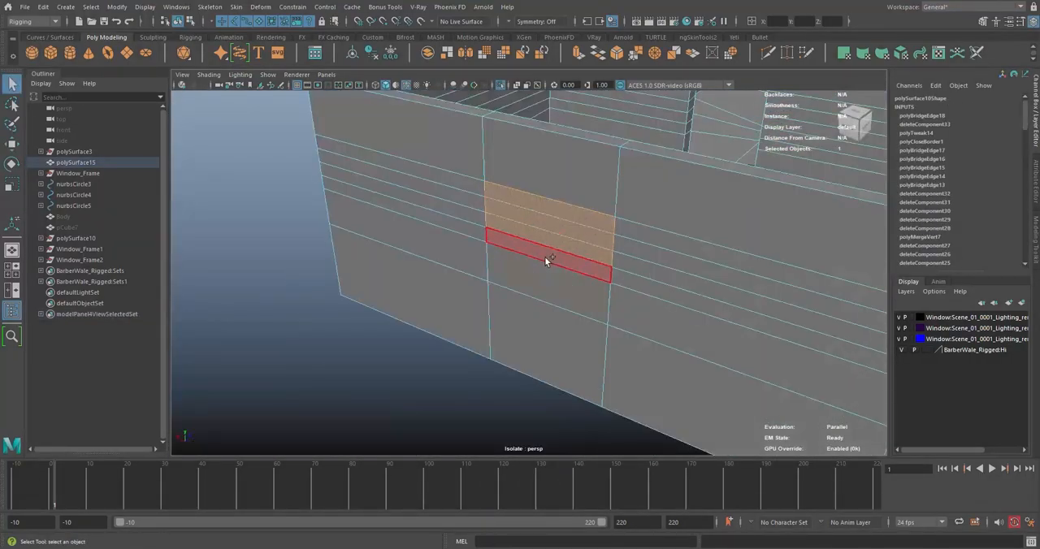
pyautogui.keyDown('shift'); pyautogui.click(545, 257); pyautogui.keyUp('shift')
pyautogui.press('Delete')
pyautogui.click(427, 120)
pyautogui.hotkey('ctrl', '1')
# Fit Window_Frame2 into the back wall's opening and save the scene
pyautogui.click(82, 259)
pyautogui.press('w')
pyautogui.scroll(6, 543, 262)
pyautogui.keyDown('alt'); pyautogui.moveTo(495, 297); pyautogui.dragTo(529, 264); pyautogui.keyUp('alt')
pyautogui.scroll(-6, 529, 265)
pyautogui.click(587, 166)
pyautogui.hotkey('ctrl', 's')
pyautogui.keyDown('alt'); pyautogui.moveTo(585, 243); pyautogui.dragTo(618, 191); pyautogui.keyUp('alt')
pyautogui.scroll(-5, 617, 191)
pyautogui.keyDown('alt'); pyautogui.moveTo(617, 192); pyautogui.dragTo(667, 216, button='middle'); pyautogui.keyUp('alt')
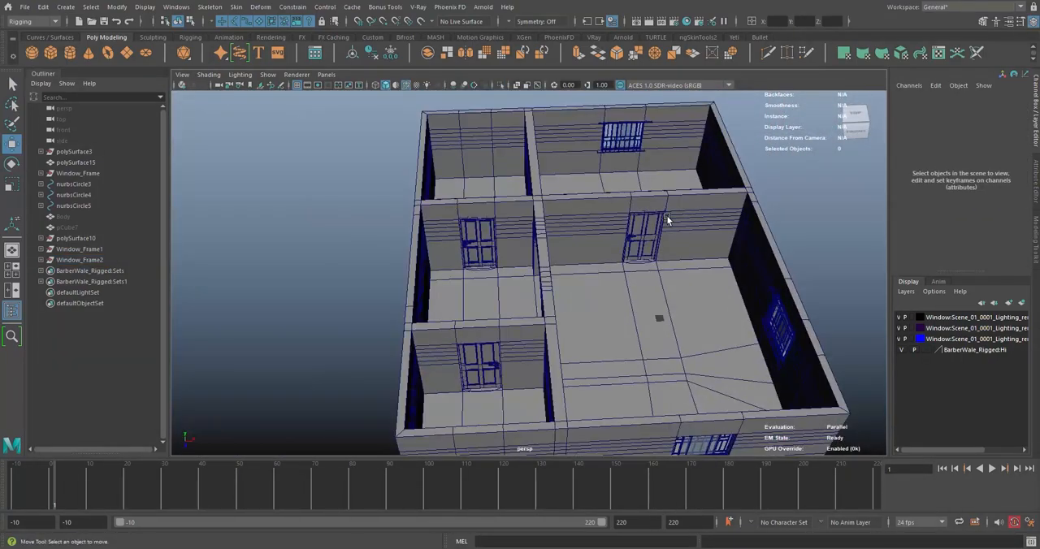
# Duplicate Window_Frame2 and move the copy along the back wall into the neighbouring room
pyautogui.click(91, 262)
pyautogui.hotkey('ctrl', 'd')
pyautogui.moveTo(540, 173); pyautogui.dragTo(398, 171)
pyautogui.hotkey('ctrl', '1')
pyautogui.click(79, 271)
pyautogui.press('f')
pyautogui.moveTo(508, 291); pyautogui.dragTo(437, 195)
pyautogui.hotkey('ctrl', '1')
pyautogui.moveTo(437, 194); pyautogui.dragTo(398, 194, button='right')
# Line up the neighbouring room's vertical wall vertex columns with the sides of Window_Frame3
pyautogui.keyDown('alt'); pyautogui.moveTo(479, 236); pyautogui.dragTo(519, 236); pyautogui.keyUp('alt')
pyautogui.keyDown('alt'); pyautogui.moveTo(519, 236); pyautogui.dragTo(556, 266); pyautogui.keyUp('alt')
pyautogui.moveTo(618, 242); pyautogui.dragTo(651, 239)
pyautogui.press('4')
pyautogui.keyDown('alt'); pyautogui.moveTo(569, 301); pyautogui.dragTo(545, 216); pyautogui.keyUp('alt')
pyautogui.scroll(-5, 597, 238)
pyautogui.moveTo(496, 154); pyautogui.dragTo(542, 366)
pyautogui.keyDown('alt'); pyautogui.moveTo(609, 273); pyautogui.dragTo(561, 285); pyautogui.keyUp('alt')
pyautogui.press('F8')
pyautogui.press('5')
pyautogui.keyDown('alt'); pyautogui.moveTo(471, 175); pyautogui.dragTo(529, 154); pyautogui.keyUp('alt')
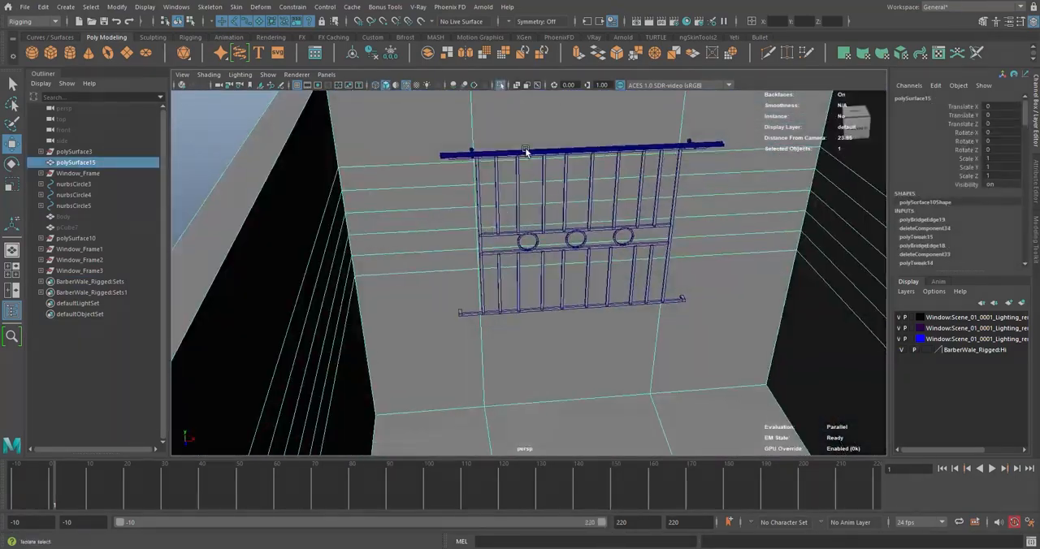
# Move the lowest horizontal edge line on this room's walls to the bottom of Window_Frame3
pyautogui.hotkey('ctrl', '1')
pyautogui.moveTo(520, 183); pyautogui.dragTo(520, 213, button='right')
pyautogui.moveTo(515, 191); pyautogui.dragTo(527, 185, button='right')
pyautogui.keyDown('alt'); pyautogui.moveTo(439, 305); pyautogui.dragTo(539, 243); pyautogui.keyUp('alt')
pyautogui.moveTo(539, 243); pyautogui.dragTo(540, 279)
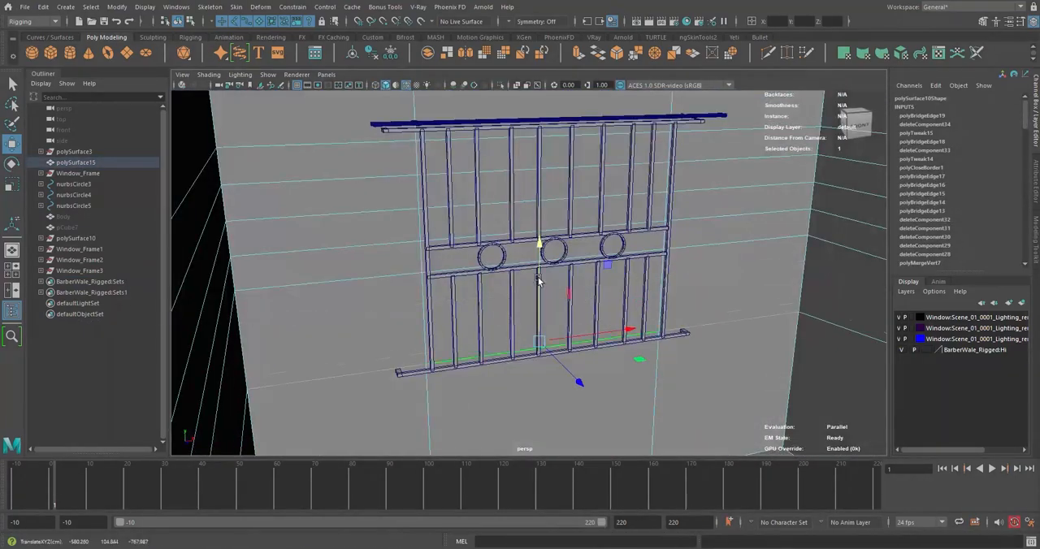
pyautogui.keyDown('alt'); pyautogui.moveTo(539, 279); pyautogui.dragTo(548, 236, button='middle'); pyautogui.keyUp('alt')
pyautogui.press('4')
pyautogui.moveTo(548, 236)
pyautogui.keyDown('alt'); pyautogui.mouseDown()
pyautogui.moveTo(650, 274)
pyautogui.moveTo(638, 273)
pyautogui.mouseUp(); pyautogui.keyUp('alt')
pyautogui.scroll(-5, 638, 273)
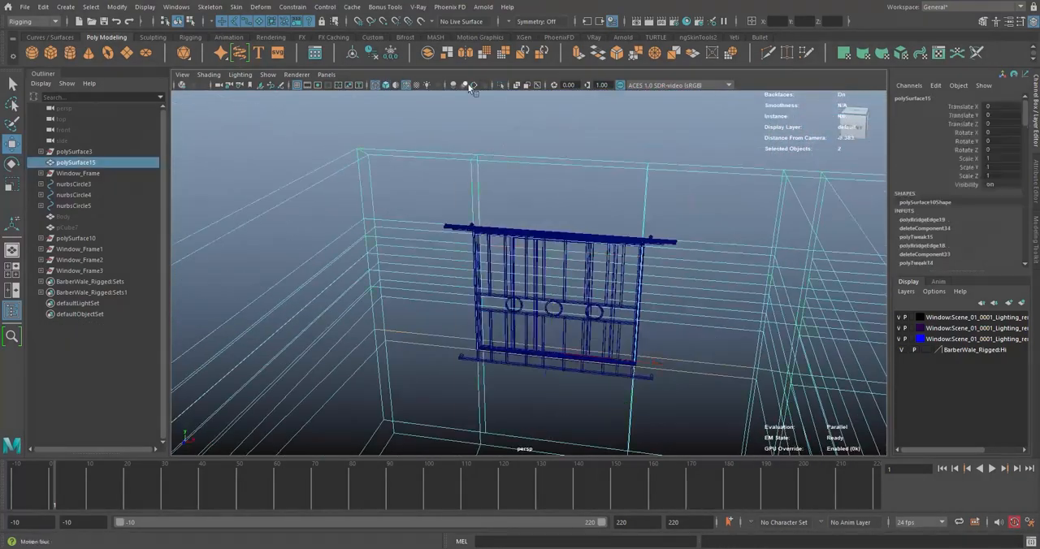
# Isolate the wall mesh, delete the faces behind Window_Frame3 and bridge the open borders of the opening
pyautogui.click(500, 86)
pyautogui.press('5')
pyautogui.moveTo(569, 211); pyautogui.dragTo(569, 244, button='right')
pyautogui.keyDown('alt'); pyautogui.moveTo(578, 244); pyautogui.dragTo(520, 236); pyautogui.keyUp('alt')
pyautogui.moveTo(513, 223); pyautogui.dragTo(517, 317)
pyautogui.click(597, 52)
pyautogui.keyDown('alt'); pyautogui.moveTo(520, 243); pyautogui.dragTo(569, 268); pyautogui.keyUp('alt')
pyautogui.moveTo(520, 219); pyautogui.dragTo(560, 204, button='right')
pyautogui.click(501, 85)
# Adjust the height of the wall's vertex row beneath Window_Frame3 to meet the bottom of the frame
pyautogui.keyDown('alt'); pyautogui.moveTo(520, 243); pyautogui.dragTo(569, 211); pyautogui.keyUp('alt')
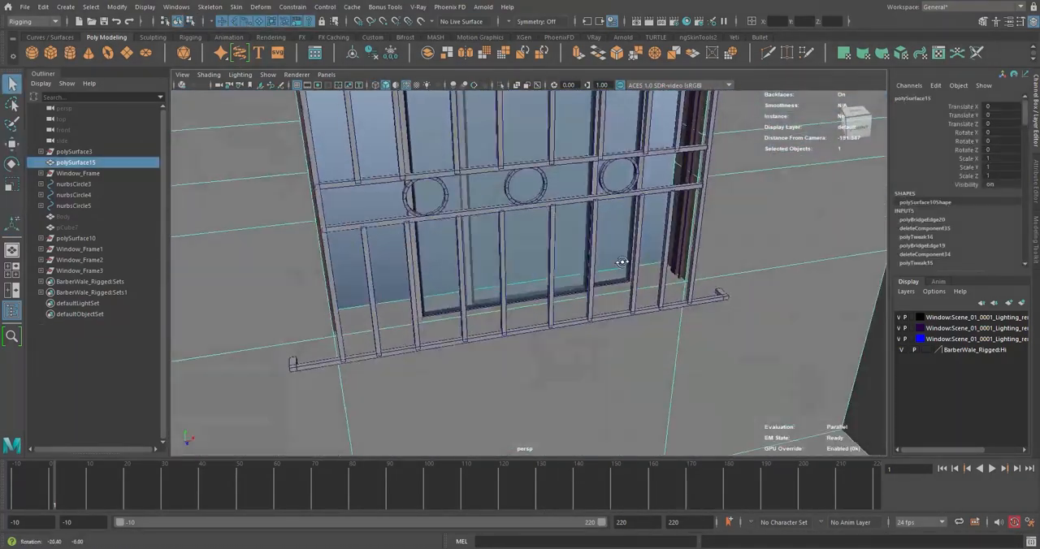
pyautogui.keyDown('alt'); pyautogui.moveTo(553, 162); pyautogui.dragTo(551, 318, button='middle'); pyautogui.keyUp('alt')
pyautogui.keyDown('alt'); pyautogui.moveTo(550, 317); pyautogui.dragTo(569, 325); pyautogui.keyUp('alt')
pyautogui.moveTo(680, 230); pyautogui.dragTo(641, 235, button='right')
pyautogui.moveTo(737, 234); pyautogui.dragTo(333, 333)
pyautogui.press('w')
pyautogui.moveTo(522, 236); pyautogui.dragTo(524, 224)
pyautogui.scroll(-5, 558, 246)
pyautogui.keyDown('shift'); pyautogui.moveTo(395, 298); pyautogui.dragTo(351, 263); pyautogui.keyUp('shift')
pyautogui.keyDown('shift'); pyautogui.moveTo(736, 251); pyautogui.dragTo(681, 307); pyautogui.keyUp('shift')
pyautogui.keyDown('alt'); pyautogui.moveTo(569, 268); pyautogui.dragTo(522, 234); pyautogui.keyUp('alt')
# Level the room-corner vertices of the lower horizontal edge line with the bottom of the window opening
pyautogui.press('4')
pyautogui.press('5')
pyautogui.moveTo(523, 234); pyautogui.dragTo(523, 227, button='middle')
pyautogui.scroll(-8, 523, 230)
pyautogui.keyDown('alt'); pyautogui.moveTo(522, 230); pyautogui.dragTo(504, 256); pyautogui.keyUp('alt')
pyautogui.moveTo(504, 256); pyautogui.dragTo(540, 239, button='right')
pyautogui.keyDown('alt'); pyautogui.moveTo(540, 240); pyautogui.dragTo(529, 245); pyautogui.keyUp('alt')
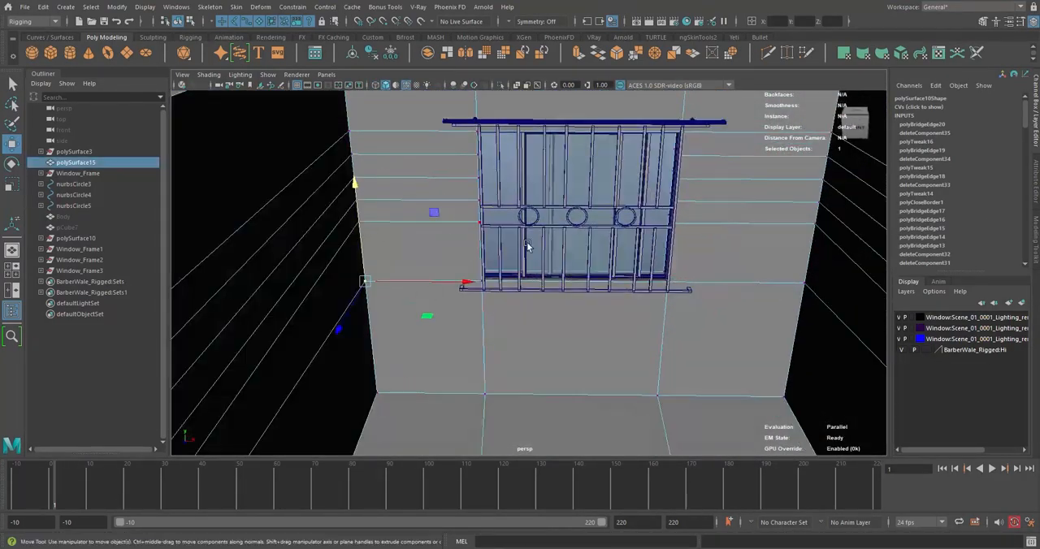
# Move the vertices along one side of the opening to fit the side of Window_Frame3
pyautogui.scroll(-6, 529, 244)
pyautogui.click(560, 154)
pyautogui.scroll(10, 576, 277)
pyautogui.keyDown('alt'); pyautogui.moveTo(576, 277); pyautogui.dragTo(554, 266); pyautogui.keyUp('alt')
pyautogui.scroll(-5, 534, 292)
pyautogui.click(605, 236)
pyautogui.moveTo(621, 235); pyautogui.dragTo(620, 221, button='right')
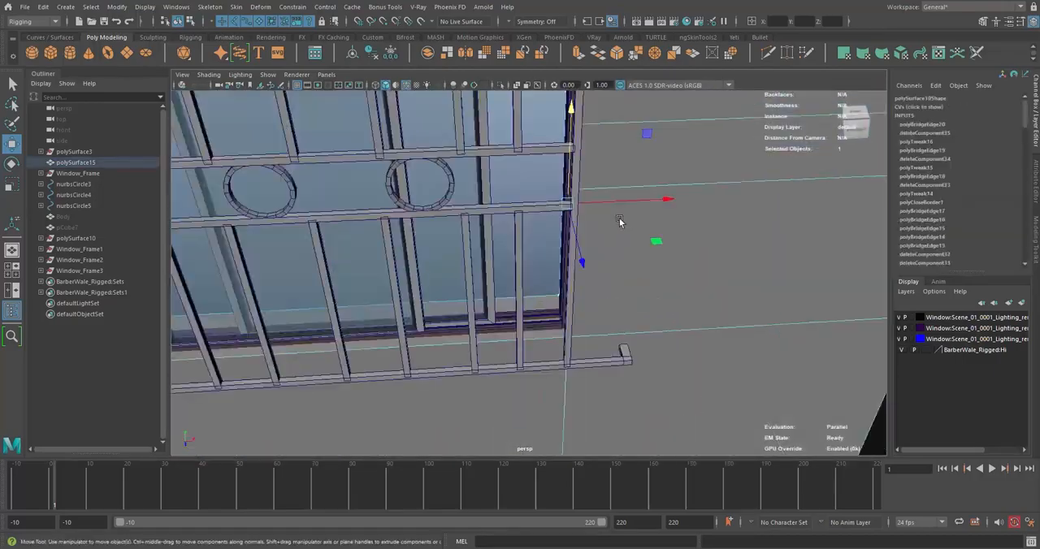
pyautogui.scroll(8, 620, 220)
pyautogui.moveTo(630, 207); pyautogui.dragTo(643, 203)
pyautogui.scroll(-12, 637, 276)
# Fine-tune the vertices at the bottom of the opening to fit Window_Frame3 closely
pyautogui.keyDown('alt'); pyautogui.moveTo(636, 276); pyautogui.dragTo(502, 366); pyautogui.keyUp('alt')
pyautogui.scroll(10, 626, 247)
pyautogui.keyDown('alt'); pyautogui.moveTo(625, 248); pyautogui.dragTo(555, 267); pyautogui.keyUp('alt')
pyautogui.moveTo(546, 390); pyautogui.dragTo(536, 404)
pyautogui.scroll(-6, 555, 267)
pyautogui.keyDown('alt'); pyautogui.moveTo(555, 267); pyautogui.dragTo(534, 215); pyautogui.keyUp('alt')
pyautogui.scroll(-12, 534, 216)
pyautogui.moveTo(591, 277); pyautogui.dragTo(606, 262, button='right')
# Duplicate Window_Frame3 and move the copy along the Z axis away from the original's wall
pyautogui.keyDown('alt'); pyautogui.moveTo(606, 262); pyautogui.dragTo(576, 287); pyautogui.keyUp('alt')
pyautogui.click(685, 248)
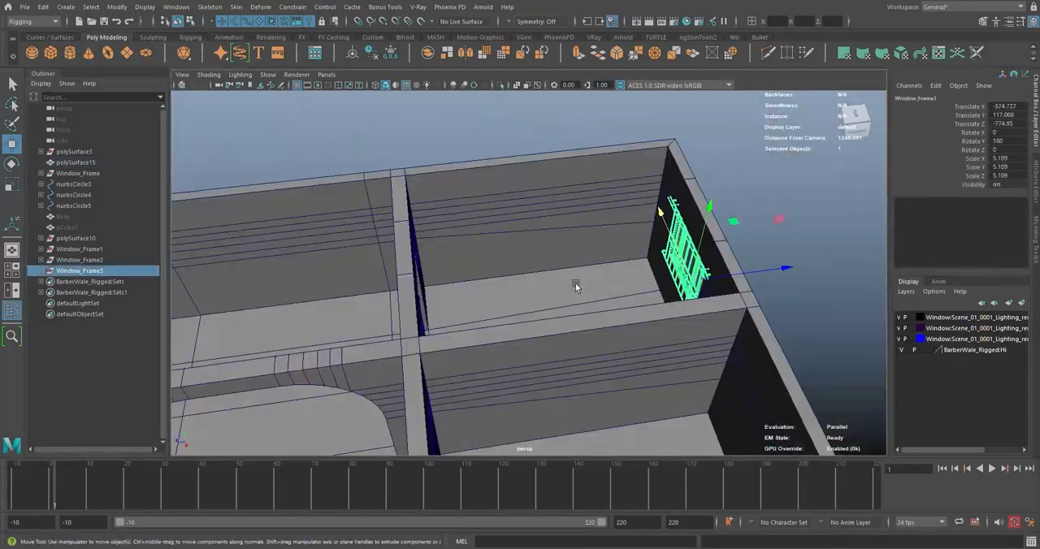
pyautogui.hotkey('ctrl', 'd')
pyautogui.moveTo(785, 267); pyautogui.dragTo(455, 274)
pyautogui.press('e')
pyautogui.press('w')
pyautogui.moveTo(520, 325); pyautogui.dragTo(634, 274)
# Isolate the duplicated window Window_Frame4 in the viewport, away from the rest of the house
pyautogui.press('f')
pyautogui.click(500, 85)
pyautogui.click(634, 273)
pyautogui.click(451, 359)
pyautogui.press('r')
pyautogui.keyDown('alt'); pyautogui.moveTo(525, 301); pyautogui.dragTo(569, 323); pyautogui.keyUp('alt')
pyautogui.click(535, 221)
pyautogui.scroll(5, 535, 221)
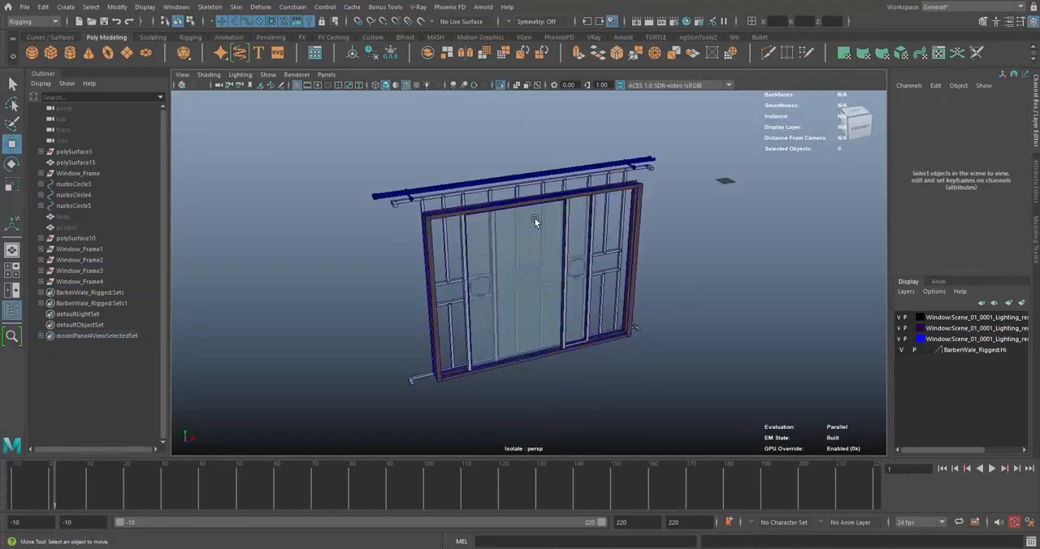
# Hide the grille and curtain-rod parts of Window_Frame4 and adjust the height of its frame and louvers by their vertices
pyautogui.keyDown('shift'); pyautogui.click(590, 241); pyautogui.keyUp('shift')
pyautogui.keyDown('alt'); pyautogui.moveTo(601, 241); pyautogui.dragTo(568, 236); pyautogui.keyUp('alt')
pyautogui.scroll(3, 602, 235)
pyautogui.keyDown('shift'); pyautogui.click(700, 224); pyautogui.keyUp('shift')
pyautogui.moveTo(701, 224); pyautogui.dragTo(662, 224, button='right')
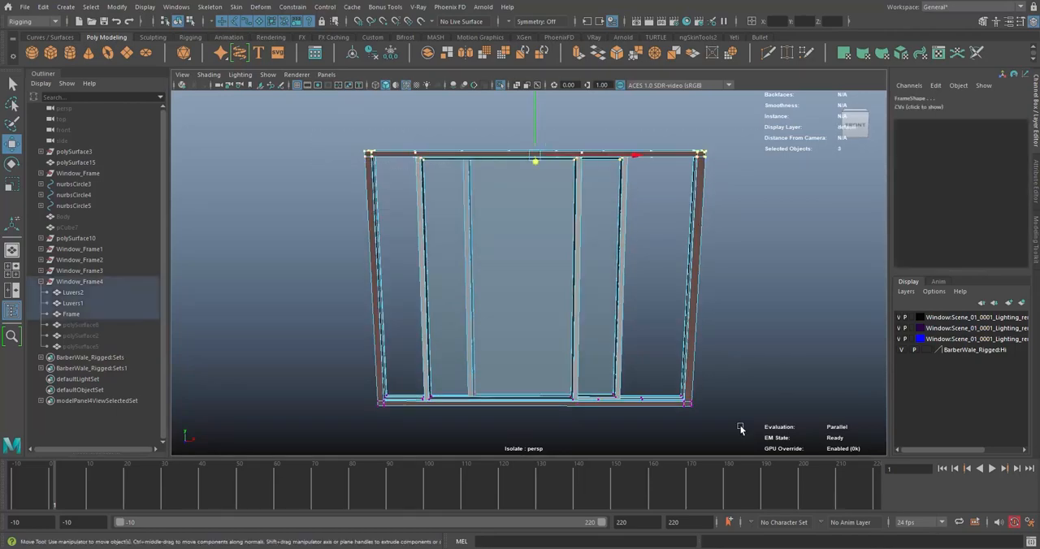
pyautogui.moveTo(749, 437); pyautogui.dragTo(349, 378)
pyautogui.scroll(-4, 583, 200)
pyautogui.moveTo(583, 199); pyautogui.dragTo(537, 200, button='right')
pyautogui.moveTo(736, 325); pyautogui.dragTo(397, 373)
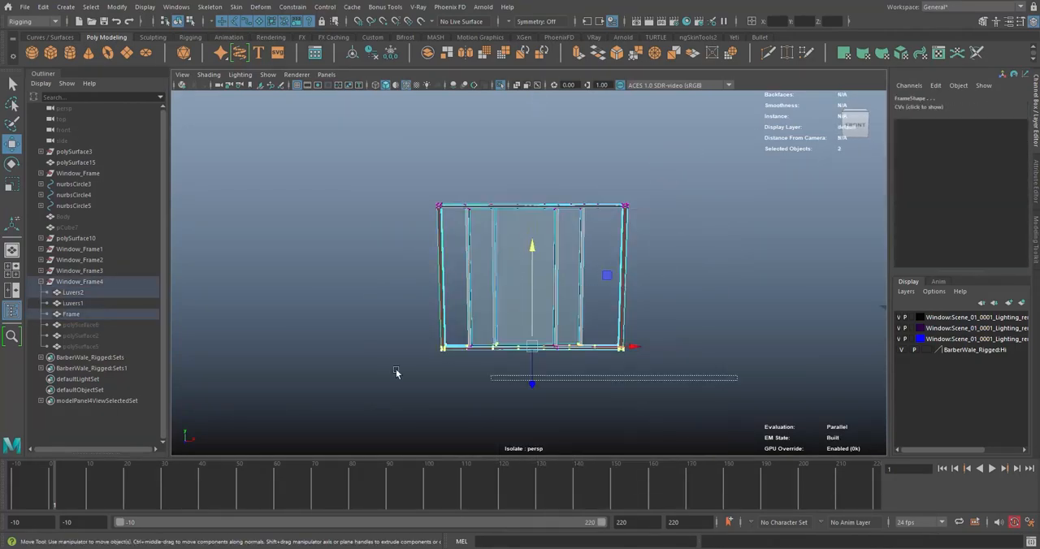
# Unhide the grille parts and raise the bottom vertices of the complete window slightly
pyautogui.scroll(4, 731, 406)
pyautogui.moveTo(730, 439); pyautogui.dragTo(731, 354, button='middle')
pyautogui.hotkey('shift', 'h')
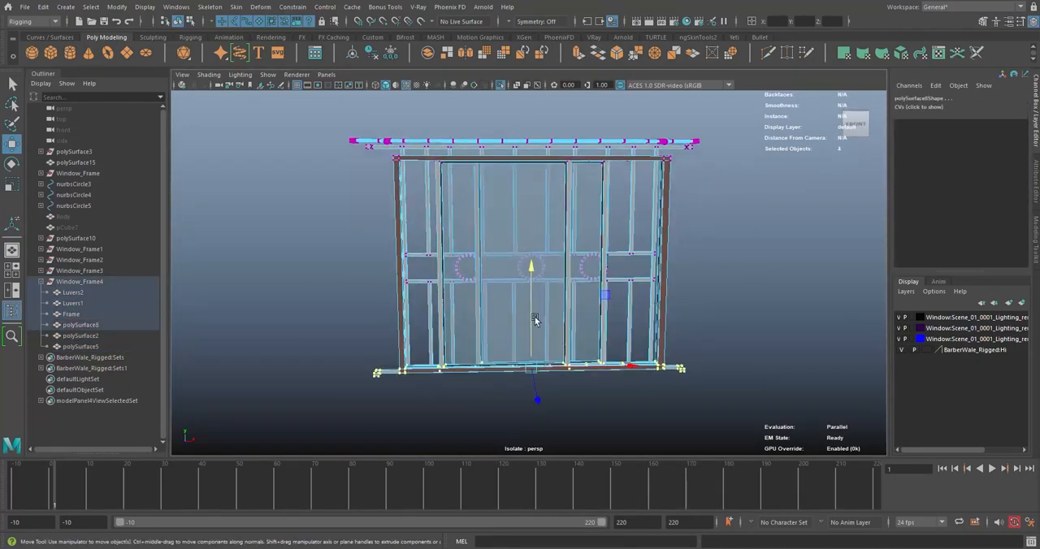
pyautogui.moveTo(532, 270); pyautogui.dragTo(531, 260)
pyautogui.click(706, 268)
# Hide the grille and curtain-rod parts again and shift the side vertices of the frame and louvers inward
pyautogui.click(80, 325)
pyautogui.keyDown('shift'); pyautogui.click(80, 346); pyautogui.keyUp('shift')
pyautogui.hotkey('ctrl', 'h')
pyautogui.moveTo(727, 406); pyautogui.dragTo(323, 155)
pyautogui.moveTo(521, 326); pyautogui.dragTo(662, 227, button='middle')
pyautogui.moveTo(480, 262); pyautogui.dragTo(493, 263, button='middle')
pyautogui.moveTo(681, 341); pyautogui.dragTo(601, 134)
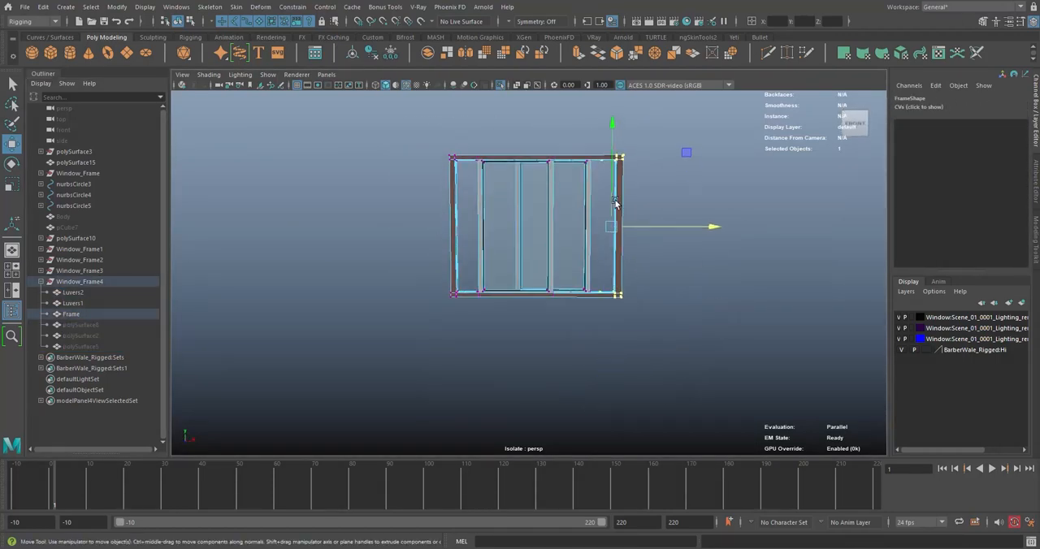
# Bring the louver panes side by side and move one side of the frame inward to meet them
pyautogui.click(561, 244)
pyautogui.keyDown('alt'); pyautogui.moveTo(561, 244); pyautogui.dragTo(553, 283); pyautogui.keyUp('alt')
pyautogui.click(487, 302)
pyautogui.moveTo(333, 186); pyautogui.dragTo(284, 186, button='right')
pyautogui.moveTo(398, 113); pyautogui.dragTo(477, 333)
pyautogui.moveTo(503, 236); pyautogui.dragTo(521, 236, button='middle')
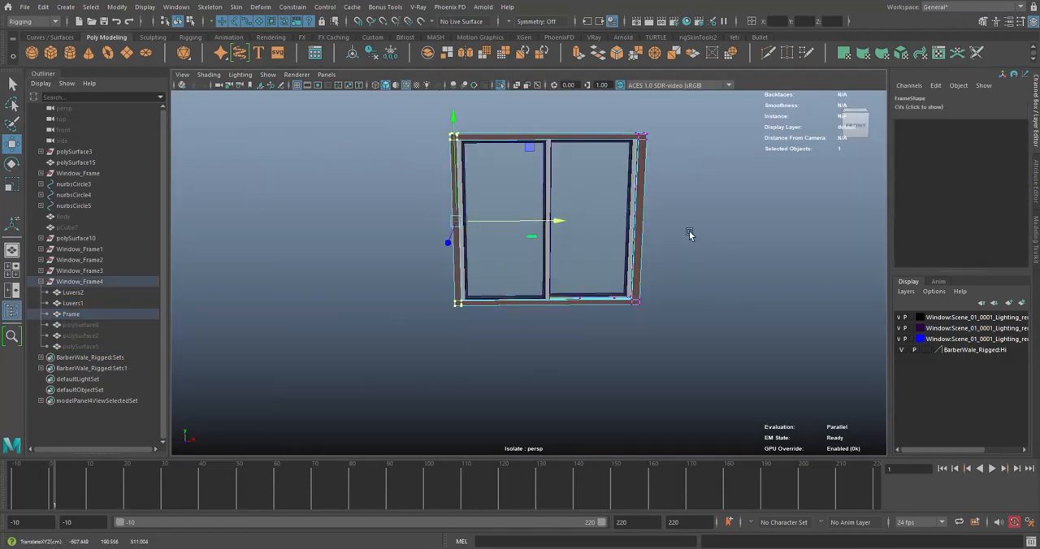
# Move the vertices on the frame's opposite side to narrow the frame around the two louver panes
pyautogui.moveTo(686, 363); pyautogui.dragTo(624, 133)
pyautogui.keyDown('alt'); pyautogui.moveTo(630, 138); pyautogui.dragTo(639, 184); pyautogui.keyUp('alt')
pyautogui.scroll(5, 686, 250)
pyautogui.keyDown('alt'); pyautogui.moveTo(685, 250); pyautogui.dragTo(561, 183); pyautogui.keyUp('alt')
pyautogui.scroll(-5, 561, 183)
pyautogui.moveTo(372, 149); pyautogui.dragTo(425, 133, button='right')
pyautogui.click(488, 150)
pyautogui.keyDown('alt'); pyautogui.moveTo(510, 162); pyautogui.dragTo(488, 174); pyautogui.keyUp('alt')
# Unhide the grille and curtain-rod parts of Window_Frame4 and compare their proportions with the resized frame
pyautogui.hotkey('shift', 'h')
pyautogui.moveTo(94, 346)
pyautogui.mouseDown()
pyautogui.moveTo(85, 314)
pyautogui.moveTo(86, 347)
pyautogui.mouseUp()
pyautogui.keyDown('alt'); pyautogui.moveTo(463, 276); pyautogui.dragTo(594, 290); pyautogui.keyUp('alt')
pyautogui.click(594, 358)
pyautogui.moveTo(81, 293); pyautogui.dragTo(79, 315)
pyautogui.keyDown('alt'); pyautogui.moveTo(489, 298); pyautogui.dragTo(545, 304); pyautogui.keyUp('alt')
pyautogui.moveTo(84, 325); pyautogui.dragTo(84, 347)
pyautogui.press('r')
pyautogui.keyDown('alt'); pyautogui.moveTo(485, 192); pyautogui.dragTo(536, 235); pyautogui.keyUp('alt')
# Hide polySurface2 and polySurface5 and adjust the grille's height against the frame by moving its lower vertices
pyautogui.click(94, 327)
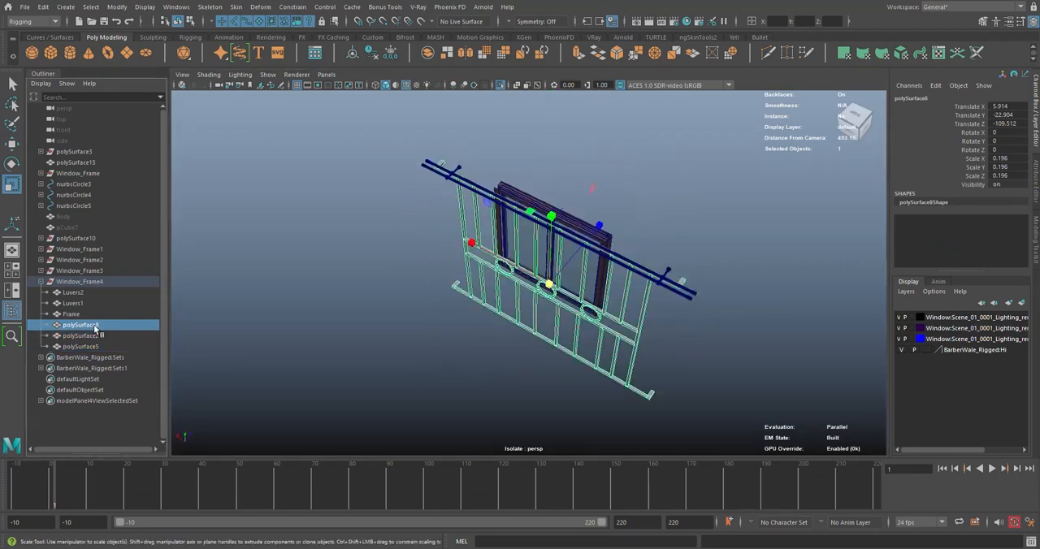
pyautogui.moveTo(90, 336); pyautogui.dragTo(89, 347)
pyautogui.hotkey('ctrl', 'h')
pyautogui.moveTo(463, 268); pyautogui.dragTo(414, 268, button='right')
pyautogui.moveTo(398, 358); pyautogui.dragTo(690, 313)
pyautogui.moveTo(745, 341); pyautogui.dragTo(385, 214)
pyautogui.moveTo(544, 160); pyautogui.dragTo(544, 116)
pyautogui.keyDown('alt'); pyautogui.moveTo(678, 303); pyautogui.dragTo(691, 293); pyautogui.keyUp('alt')
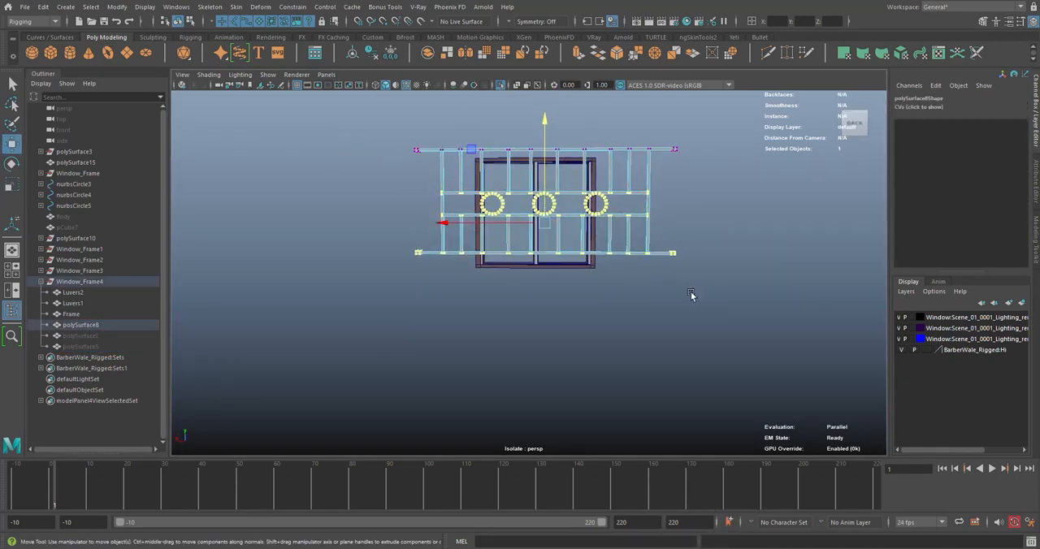
pyautogui.scroll(2, 488, 262)
# Move the outer circle ornaments of the grille closer to the middle circle
pyautogui.click(727, 237)
pyautogui.keyDown('alt'); pyautogui.moveTo(727, 238); pyautogui.dragTo(704, 232); pyautogui.keyUp('alt')
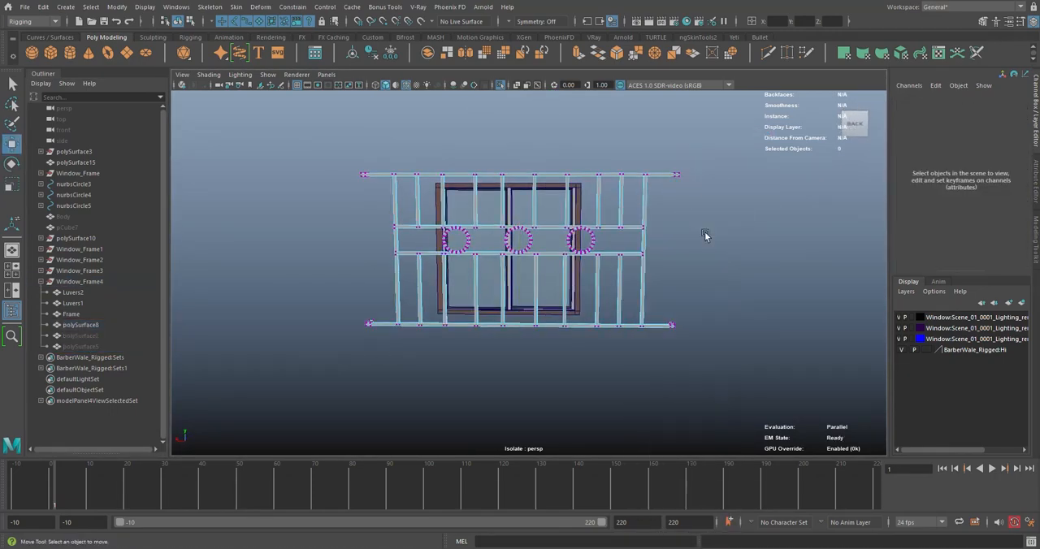
pyautogui.scroll(2, 651, 242)
pyautogui.keyDown('alt'); pyautogui.moveTo(551, 238); pyautogui.dragTo(818, 273); pyautogui.keyUp('alt')
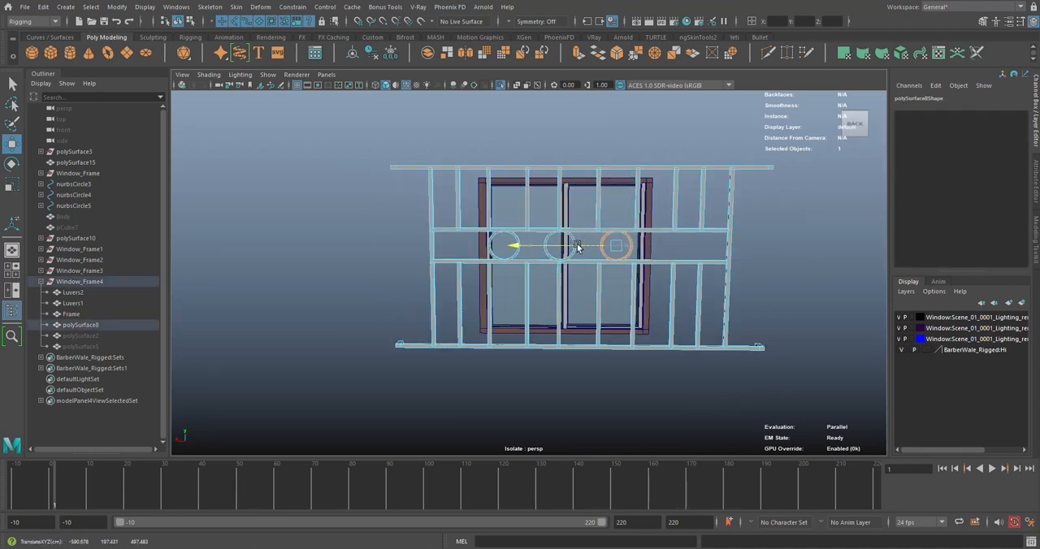
# Delete the surplus upper and lower vertical bars near both ends of the grille
pyautogui.doubleClick(676, 209)
pyautogui.keyDown('shift'); pyautogui.doubleClick(672, 301); pyautogui.keyUp('shift')
pyautogui.press('Delete')
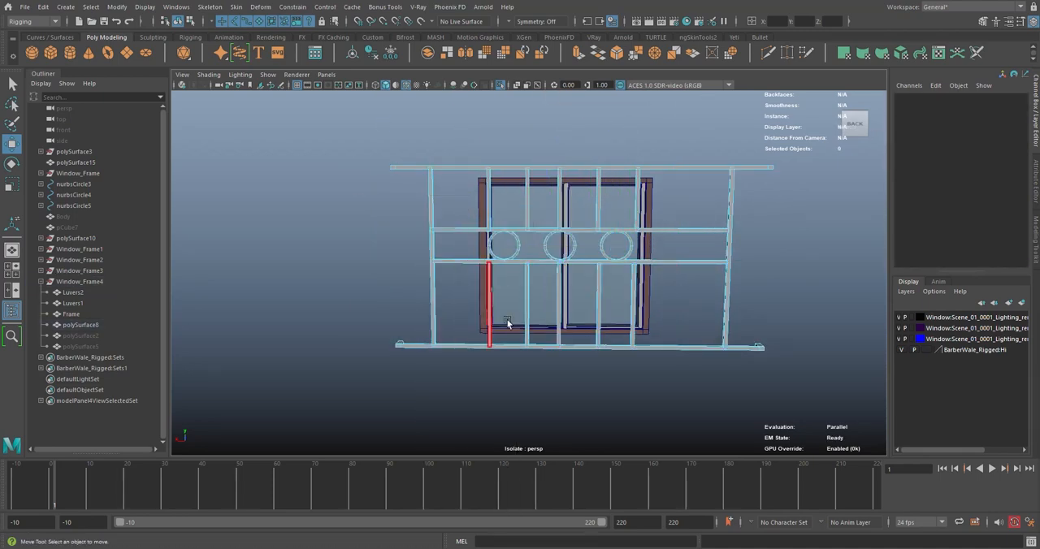
# Move the end vertices on both sides of the grille inward to shorten it around the narrower frame
pyautogui.press('F9')
pyautogui.moveTo(800, 397); pyautogui.dragTo(680, 133)
pyautogui.moveTo(676, 257); pyautogui.dragTo(615, 258)
pyautogui.moveTo(348, 154); pyautogui.dragTo(434, 399)
pyautogui.moveTo(365, 258); pyautogui.dragTo(393, 257)
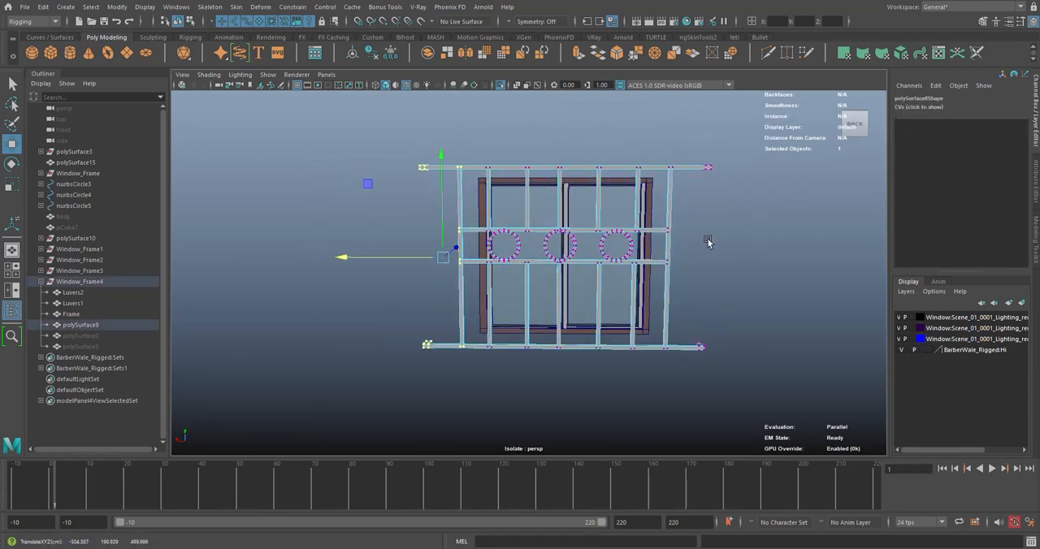
# Shift individual vertical bars of the grille sideways to even out their spacing
pyautogui.keyDown('alt'); pyautogui.moveTo(720, 232); pyautogui.dragTo(699, 225, button='middle'); pyautogui.keyUp('alt')
pyautogui.moveTo(699, 224); pyautogui.dragTo(699, 252, button='right')
pyautogui.doubleClick(474, 308)
pyautogui.moveTo(431, 250); pyautogui.dragTo(435, 250)
pyautogui.doubleClick(616, 197)
pyautogui.moveTo(590, 248); pyautogui.dragTo(585, 248)
pyautogui.click(700, 232)
# Move the selected vertices of the shortened grille slightly upward to match the frame
pyautogui.scroll(-5, 701, 232)
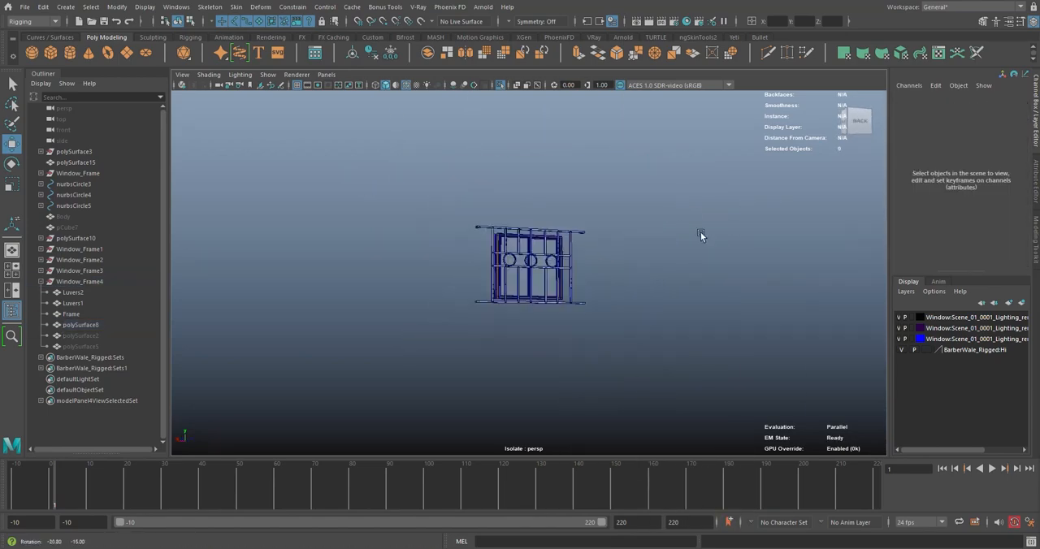
pyautogui.press('F9')
pyautogui.moveTo(712, 290); pyautogui.dragTo(441, 216)
pyautogui.moveTo(545, 217); pyautogui.dragTo(547, 204)
# Select the grille polySurface8 and move it along its depth axis closer to the window frame
pyautogui.click(705, 244)
pyautogui.keyDown('alt'); pyautogui.moveTo(705, 244); pyautogui.dragTo(497, 306); pyautogui.keyUp('alt')
pyautogui.click(509, 309)
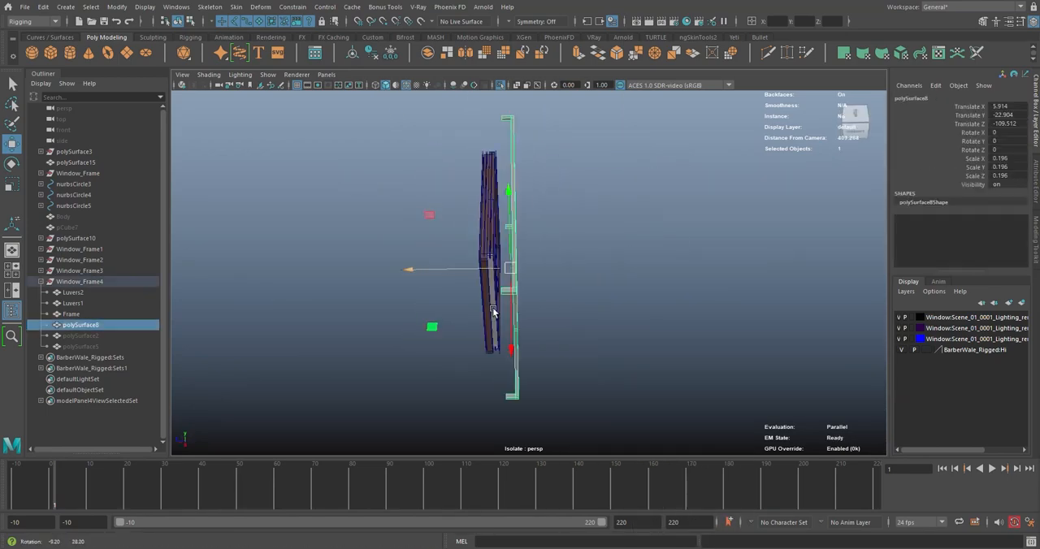
pyautogui.click(439, 325)
# Remove the curtain-rod parts polySurface2 and polySurface5 from Window_Frame4
pyautogui.click(81, 335)
pyautogui.keyDown('shift'); pyautogui.click(81, 347); pyautogui.keyUp('shift')
pyautogui.hotkey('shift', 'h')
# Cut the small window's opening through the outer wall and bridge its inner and outer edges
pyautogui.keyDown('alt'); pyautogui.moveTo(455, 251); pyautogui.dragTo(574, 242); pyautogui.keyUp('alt')
pyautogui.click(489, 323)
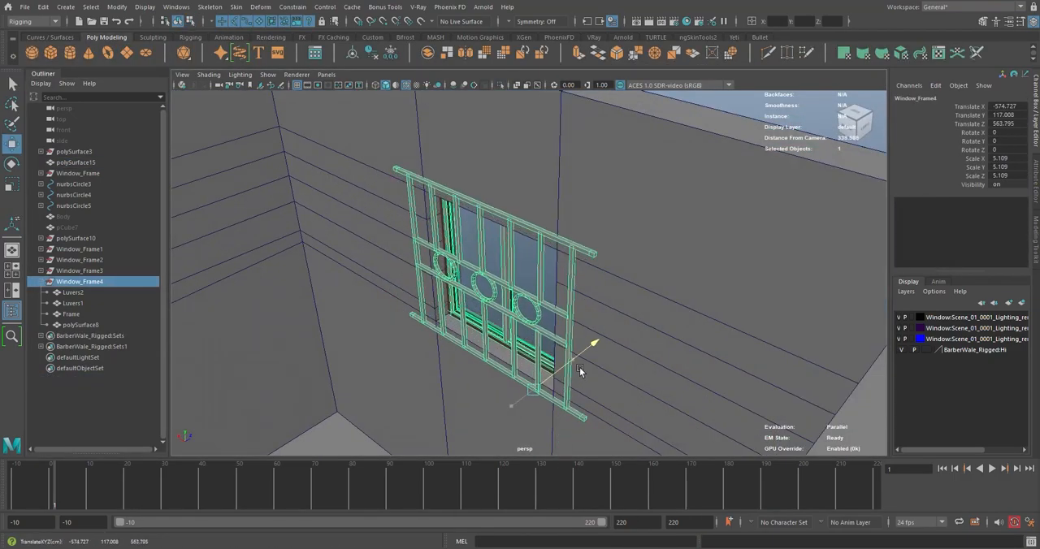
pyautogui.scroll(-5, 579, 367)
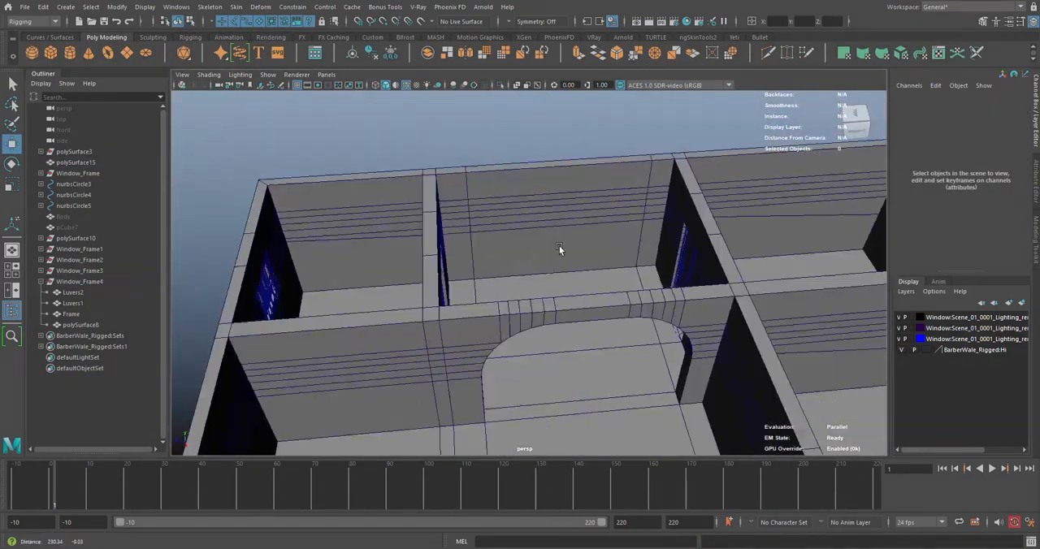
# Examine the barred windows in the rooms and how their frames, grilles and curtain rods sit in the wall openings
pyautogui.keyDown('alt'); pyautogui.moveTo(557, 249); pyautogui.dragTo(731, 390); pyautogui.keyUp('alt')
pyautogui.scroll(4, 793, 449)
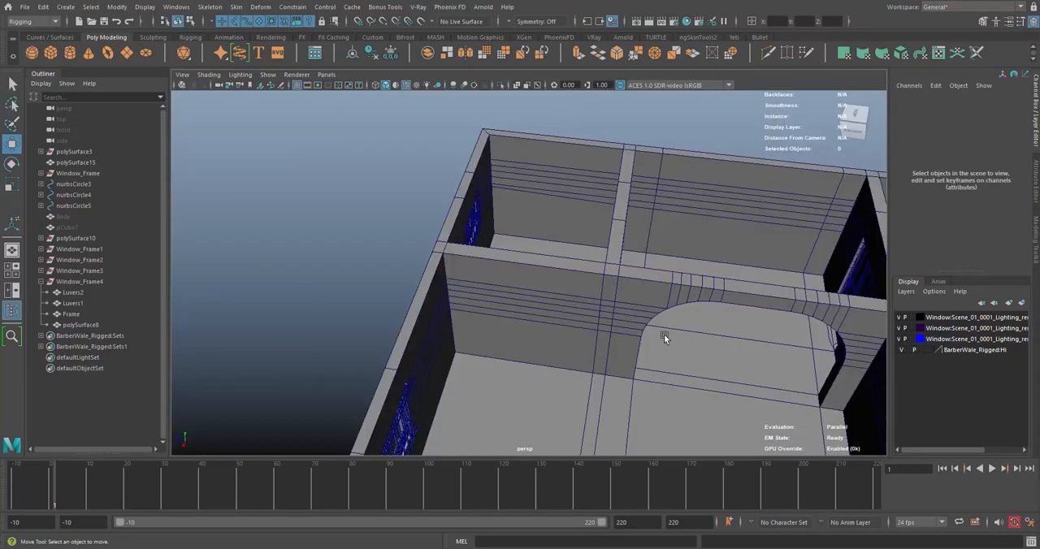
pyautogui.keyDown('alt'); pyautogui.moveTo(664, 328); pyautogui.dragTo(653, 302); pyautogui.keyUp('alt')
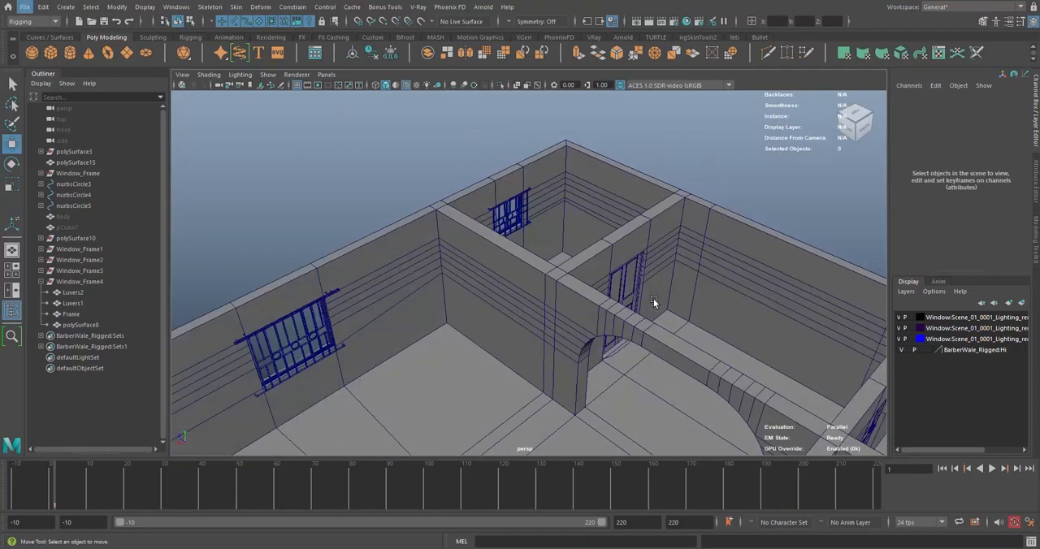
pyautogui.keyDown('alt'); pyautogui.moveTo(660, 323); pyautogui.dragTo(498, 325); pyautogui.keyUp('alt')
pyautogui.keyDown('alt'); pyautogui.moveTo(499, 325); pyautogui.dragTo(689, 272, button='middle'); pyautogui.keyUp('alt')
pyautogui.scroll(8, 689, 272)
pyautogui.keyDown('alt'); pyautogui.moveTo(632, 249); pyautogui.dragTo(531, 253, button='middle'); pyautogui.keyUp('alt')
pyautogui.scroll(5, 532, 252)
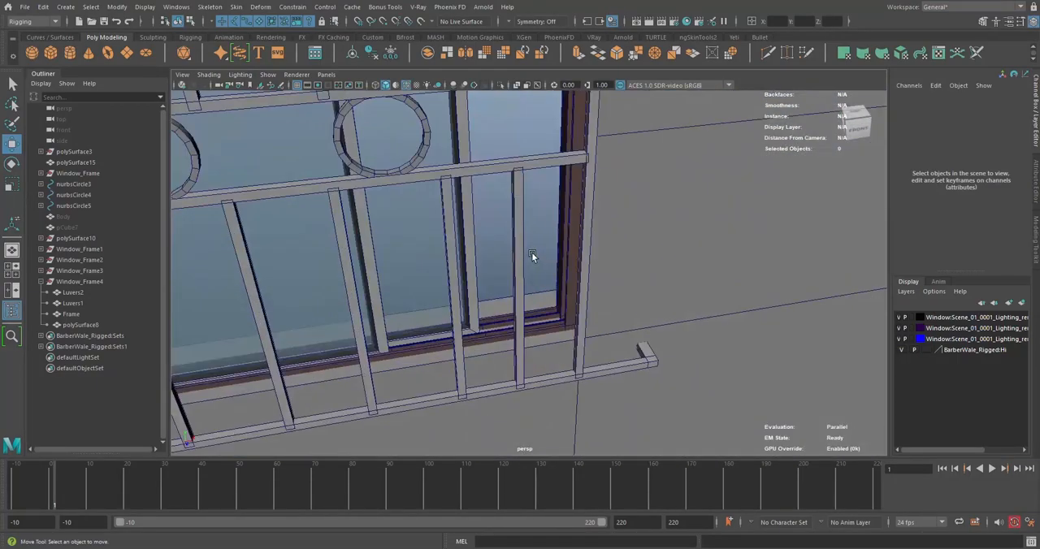
pyautogui.scroll(-5, 531, 252)
pyautogui.keyDown('alt'); pyautogui.moveTo(468, 202); pyautogui.dragTo(585, 282, button='middle'); pyautogui.keyUp('alt')
pyautogui.scroll(5, 585, 282)
pyautogui.scroll(-5, 585, 282)
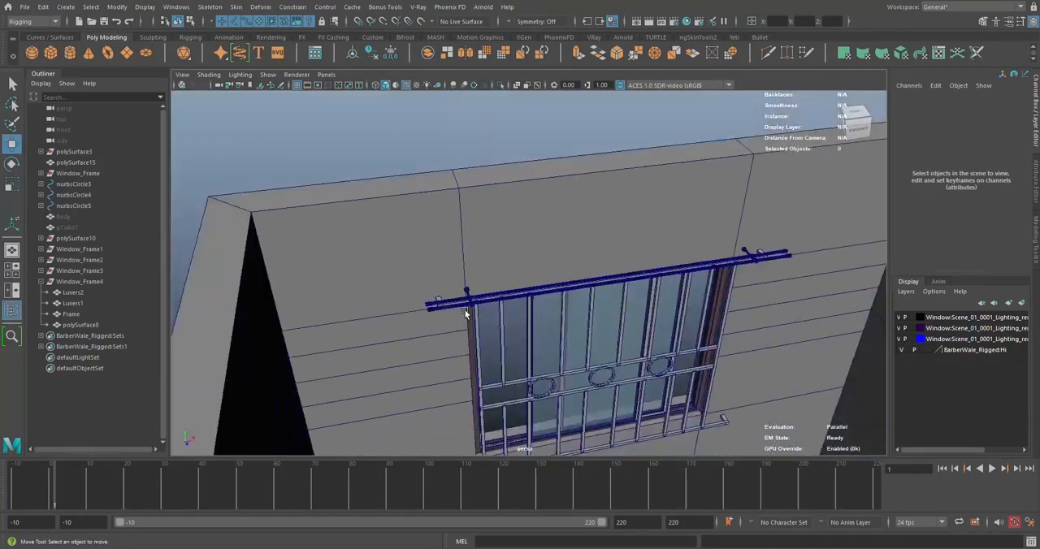
pyautogui.scroll(5, 504, 291)
pyautogui.scroll(-10, 504, 294)
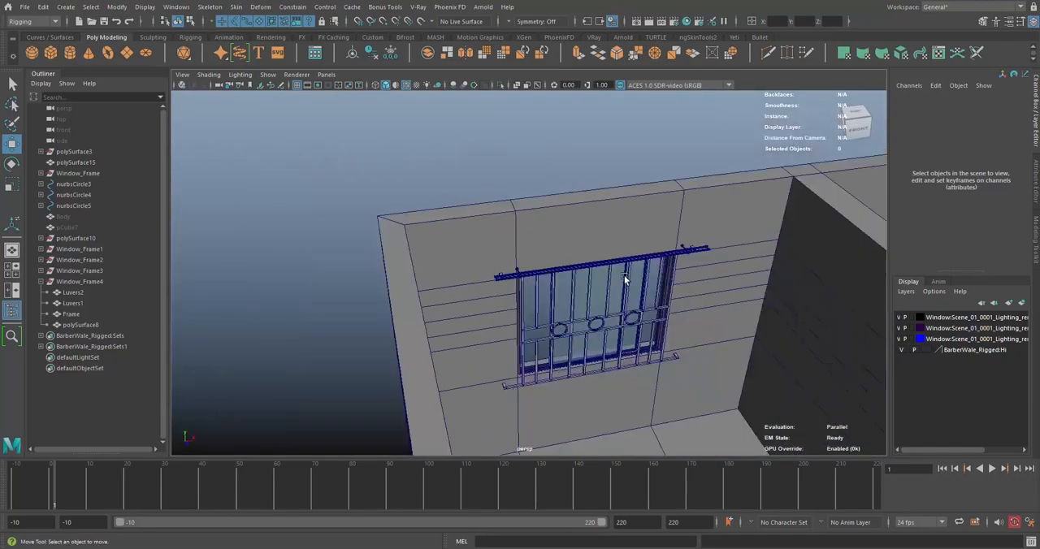
pyautogui.scroll(-12, 462, 295)
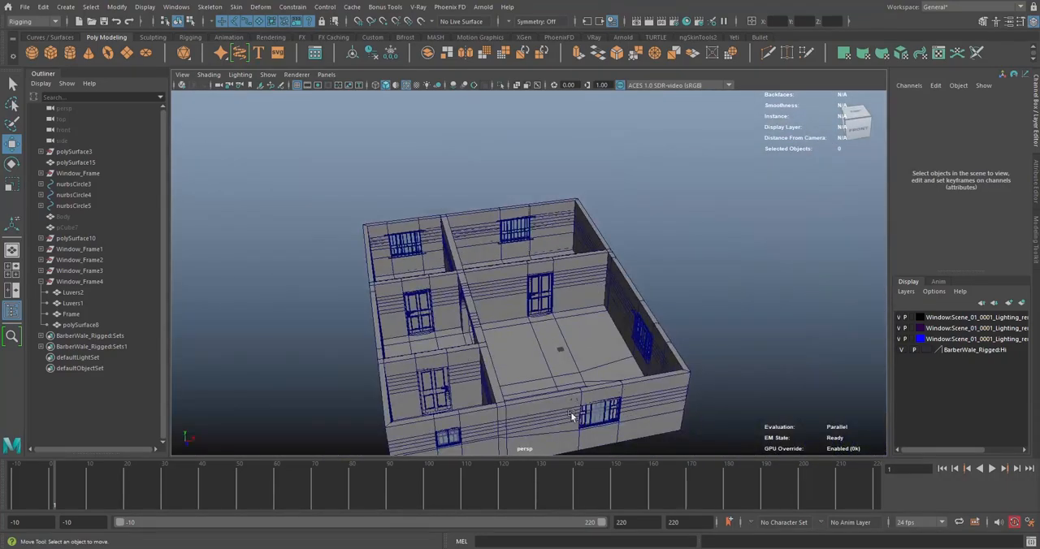
# Examine the small window Window_Frame4 up close for its fit in the wall opening
pyautogui.scroll(5, 544, 331)
pyautogui.keyDown('alt'); pyautogui.moveTo(455, 337); pyautogui.dragTo(546, 325); pyautogui.keyUp('alt')
pyautogui.scroll(-8, 661, 294)
pyautogui.keyDown('alt'); pyautogui.moveTo(502, 216); pyautogui.dragTo(662, 244); pyautogui.keyUp('alt')
pyautogui.keyDown('alt'); pyautogui.moveTo(649, 244); pyautogui.dragTo(394, 271, button='middle'); pyautogui.keyUp('alt')
pyautogui.scroll(6, 394, 271)
pyautogui.keyDown('alt'); pyautogui.moveTo(434, 283); pyautogui.dragTo(588, 295); pyautogui.keyUp('alt')
pyautogui.scroll(6, 625, 299)
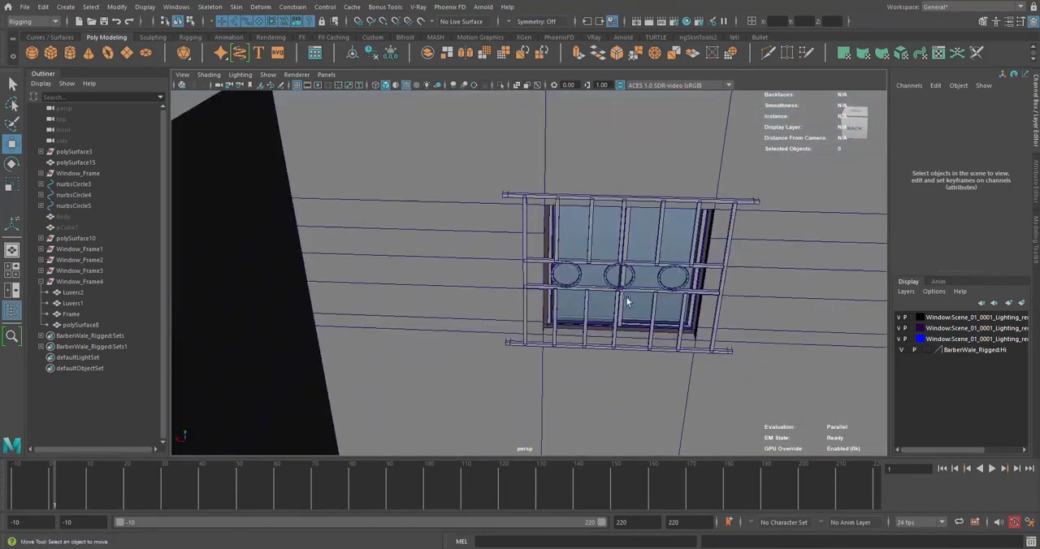
pyautogui.keyDown('alt'); pyautogui.moveTo(631, 277); pyautogui.dragTo(588, 285, button='middle'); pyautogui.keyUp('alt')
pyautogui.moveTo(574, 279)
pyautogui.keyDown('alt'); pyautogui.mouseDown()
pyautogui.moveTo(590, 289)
pyautogui.moveTo(572, 286)
pyautogui.mouseUp(); pyautogui.keyUp('alt')
pyautogui.scroll(4, 578, 289)
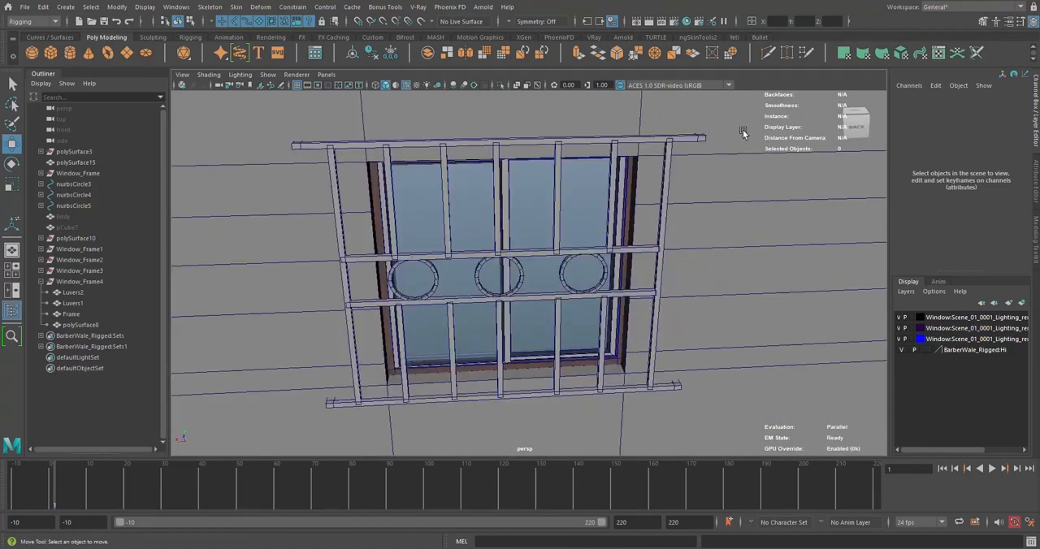
pyautogui.scroll(-8, 469, 275)
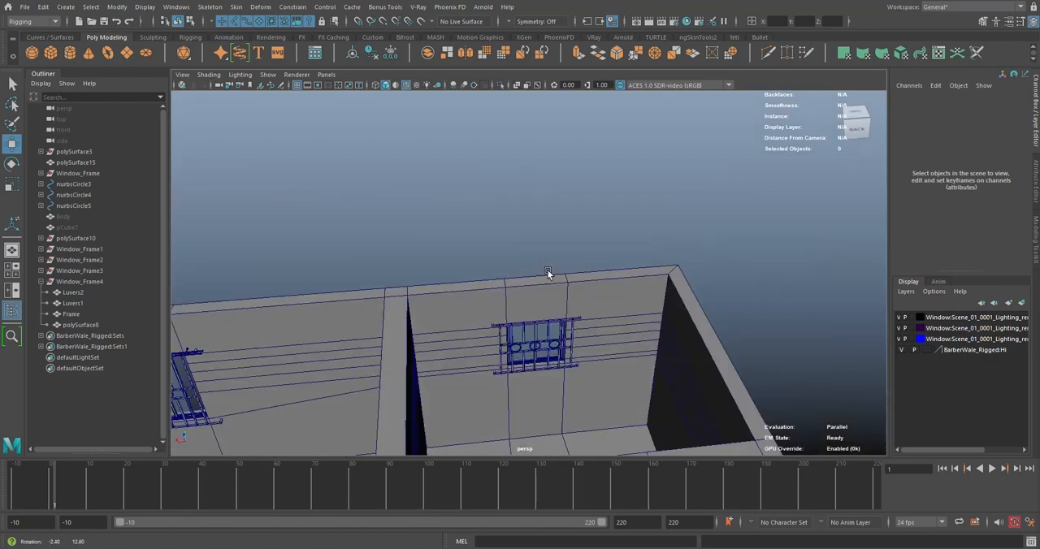
# Examine the large window's curtain rod, grille and frame from inside the corner room
pyautogui.keyDown('alt'); pyautogui.moveTo(548, 270); pyautogui.dragTo(594, 263); pyautogui.keyUp('alt')
pyautogui.scroll(-3, 594, 263)
pyautogui.keyDown('alt'); pyautogui.moveTo(593, 263); pyautogui.dragTo(471, 131, button='middle'); pyautogui.keyUp('alt')
pyautogui.keyDown('alt'); pyautogui.moveTo(471, 129); pyautogui.dragTo(632, 238); pyautogui.keyUp('alt')
pyautogui.keyDown('alt'); pyautogui.moveTo(632, 238); pyautogui.dragTo(550, 244, button='middle'); pyautogui.keyUp('alt')
pyautogui.scroll(4, 550, 244)
pyautogui.keyDown('alt'); pyautogui.moveTo(550, 244); pyautogui.dragTo(600, 186); pyautogui.keyUp('alt')
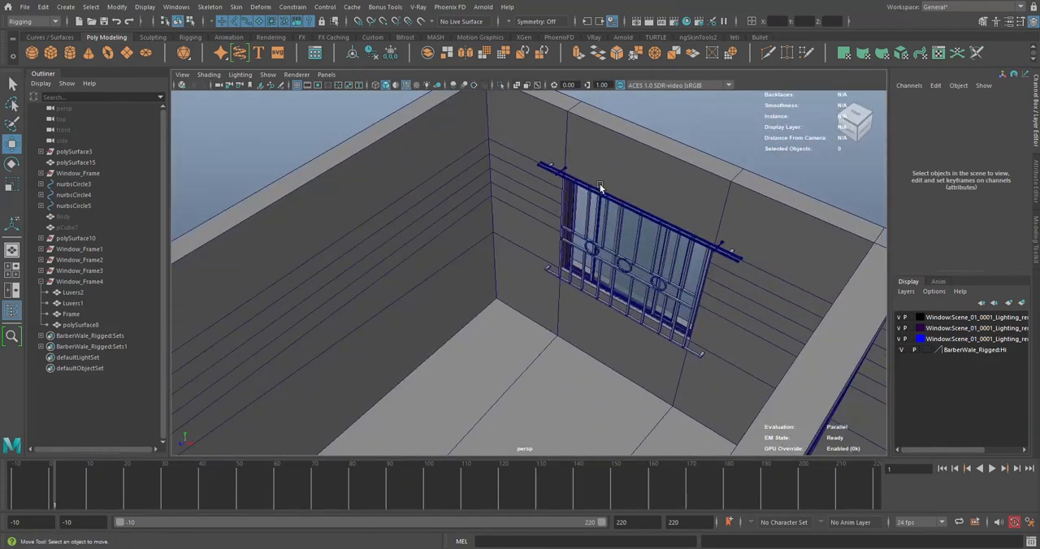
pyautogui.scroll(-3, 602, 187)
pyautogui.keyDown('alt'); pyautogui.moveTo(680, 256); pyautogui.dragTo(604, 177, button='middle'); pyautogui.keyUp('alt')
pyautogui.moveTo(604, 178)
pyautogui.keyDown('alt'); pyautogui.mouseDown()
pyautogui.moveTo(567, 179)
pyautogui.moveTo(591, 165)
pyautogui.mouseUp(); pyautogui.keyUp('alt')
pyautogui.scroll(4, 588, 229)
pyautogui.keyDown('alt'); pyautogui.moveTo(572, 138); pyautogui.dragTo(450, 167, button='middle'); pyautogui.keyUp('alt')
pyautogui.scroll(-5, 621, 227)
pyautogui.scroll(6, 450, 167)
pyautogui.keyDown('alt'); pyautogui.moveTo(450, 168); pyautogui.dragTo(594, 209); pyautogui.keyUp('alt')
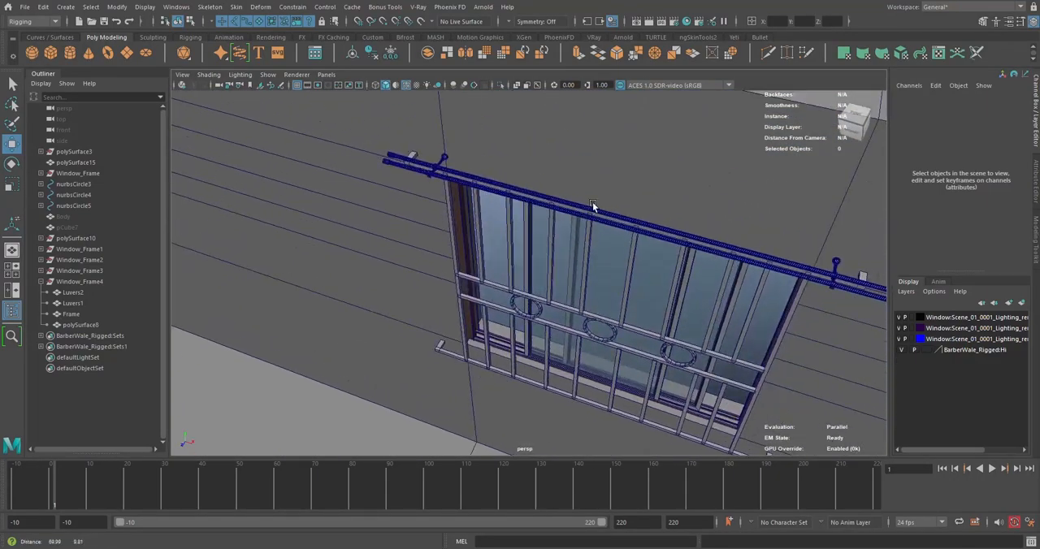
pyautogui.scroll(-4, 594, 209)
pyautogui.keyDown('alt'); pyautogui.moveTo(646, 216); pyautogui.dragTo(578, 182, button='middle'); pyautogui.keyUp('alt')
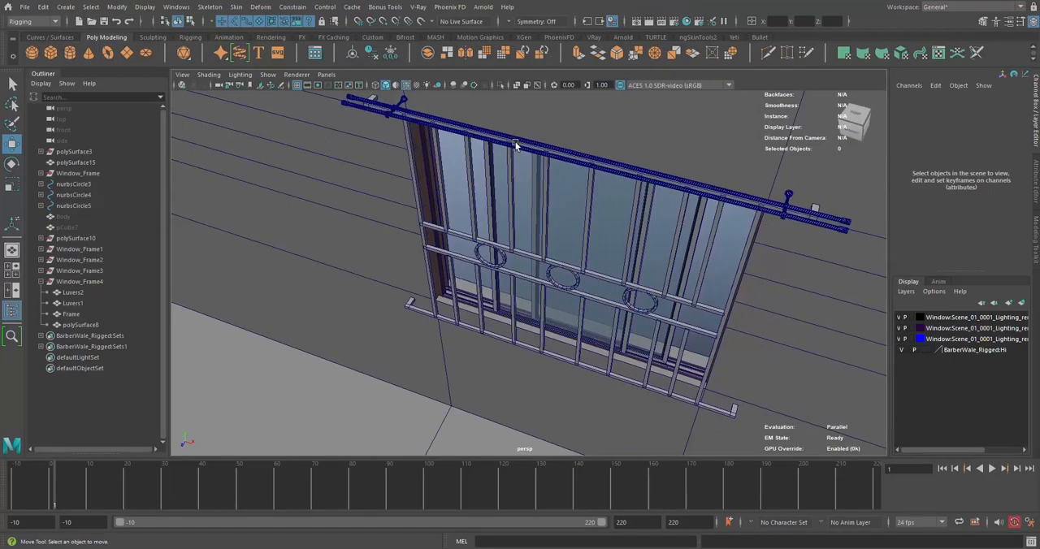
pyautogui.scroll(-6, 515, 144)
# Look over the whole house layout with its doors, archway and windows from above
pyautogui.scroll(-5, 528, 175)
pyautogui.keyDown('alt'); pyautogui.moveTo(515, 316); pyautogui.dragTo(580, 197, button='middle'); pyautogui.keyUp('alt')
pyautogui.keyDown('alt'); pyautogui.moveTo(580, 197); pyautogui.dragTo(543, 205); pyautogui.keyUp('alt')
pyautogui.scroll(5, 445, 271)
pyautogui.keyDown('alt'); pyautogui.moveTo(446, 260); pyautogui.dragTo(513, 293, button='middle'); pyautogui.keyUp('alt')
pyautogui.scroll(-6, 513, 293)
pyautogui.keyDown('alt'); pyautogui.moveTo(512, 293); pyautogui.dragTo(530, 265); pyautogui.keyUp('alt')
pyautogui.scroll(4, 530, 265)
pyautogui.keyDown('alt'); pyautogui.moveTo(530, 266); pyautogui.dragTo(534, 318, button='middle'); pyautogui.keyUp('alt')
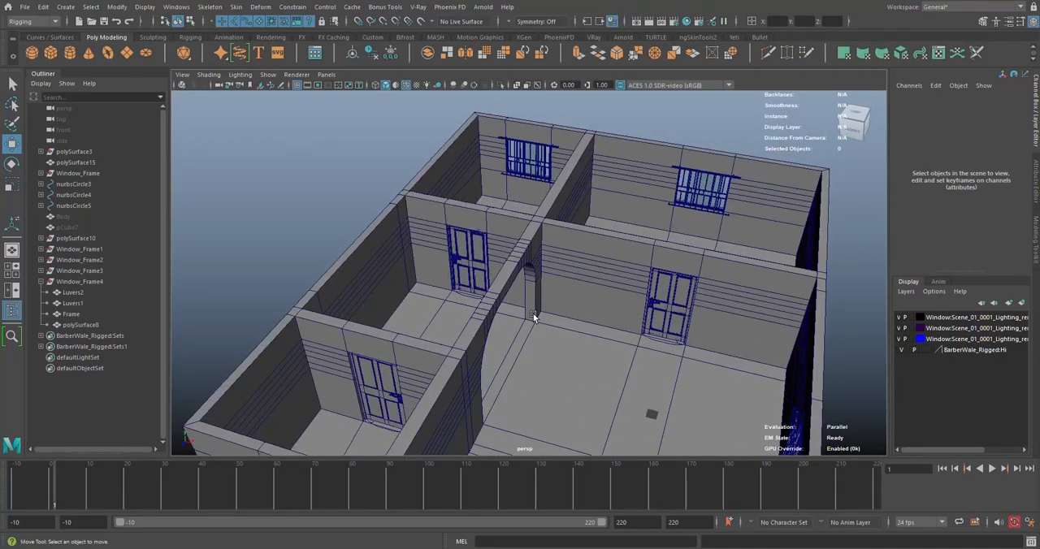
pyautogui.keyDown('alt'); pyautogui.moveTo(534, 318); pyautogui.dragTo(482, 262); pyautogui.keyUp('alt')
pyautogui.scroll(5, 482, 262)
pyautogui.keyDown('alt'); pyautogui.moveTo(483, 262); pyautogui.dragTo(573, 282, button='middle'); pyautogui.keyUp('alt')
# Select the house wall mesh polySurface15 and view it around the arched opening
pyautogui.click(580, 282)
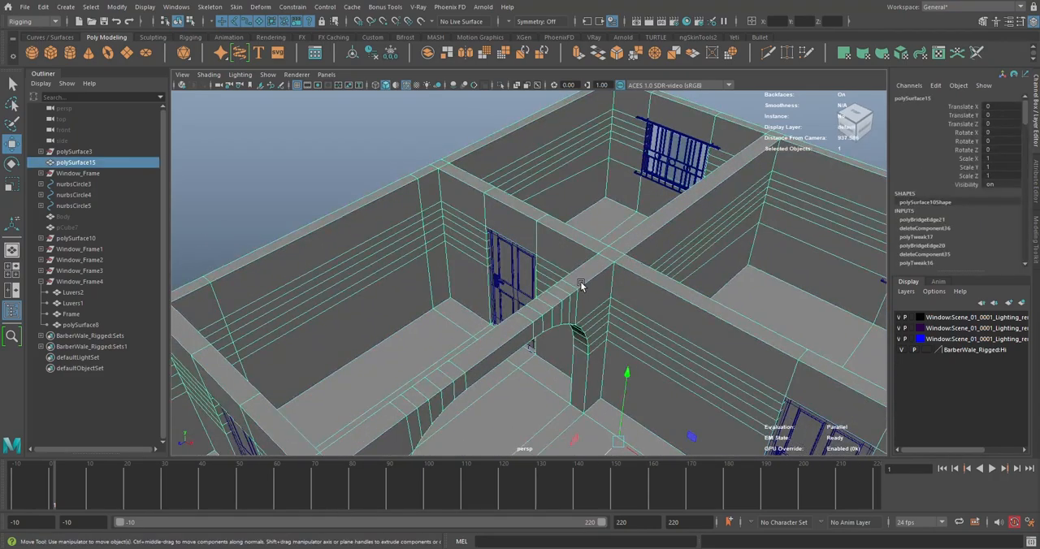
pyautogui.scroll(-5, 581, 284)
pyautogui.keyDown('alt'); pyautogui.moveTo(581, 285); pyautogui.dragTo(520, 283); pyautogui.keyUp('alt')
pyautogui.keyDown('alt'); pyautogui.moveTo(414, 194); pyautogui.dragTo(706, 233, button='middle'); pyautogui.keyUp('alt')
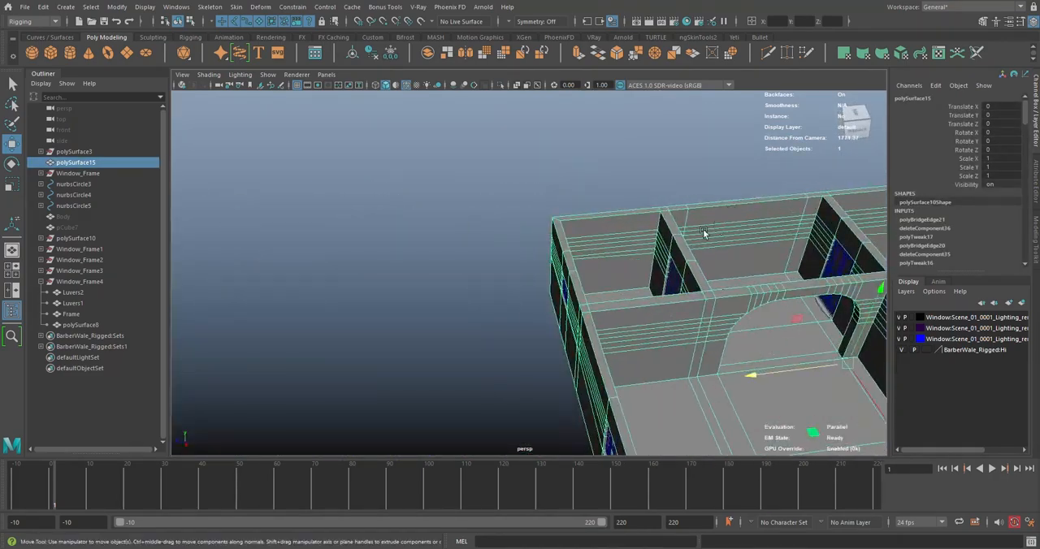
# Isolate the house wall mesh to examine its window, door and arch openings, and bring the other objects back into view
pyautogui.keyDown('alt'); pyautogui.moveTo(706, 232); pyautogui.dragTo(635, 212); pyautogui.keyUp('alt')
pyautogui.scroll(2, 634, 212)
pyautogui.scroll(1, 564, 186)
pyautogui.keyDown('alt'); pyautogui.moveTo(564, 185); pyautogui.dragTo(567, 201); pyautogui.keyUp('alt')
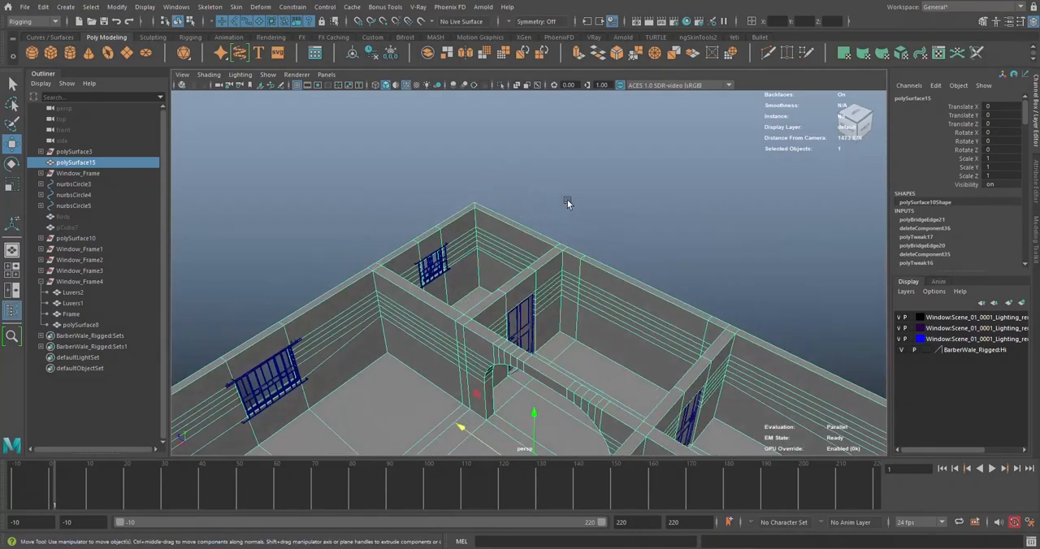
pyautogui.keyDown('alt'); pyautogui.moveTo(567, 201); pyautogui.dragTo(572, 159, button='middle'); pyautogui.keyUp('alt')
pyautogui.click(502, 87)
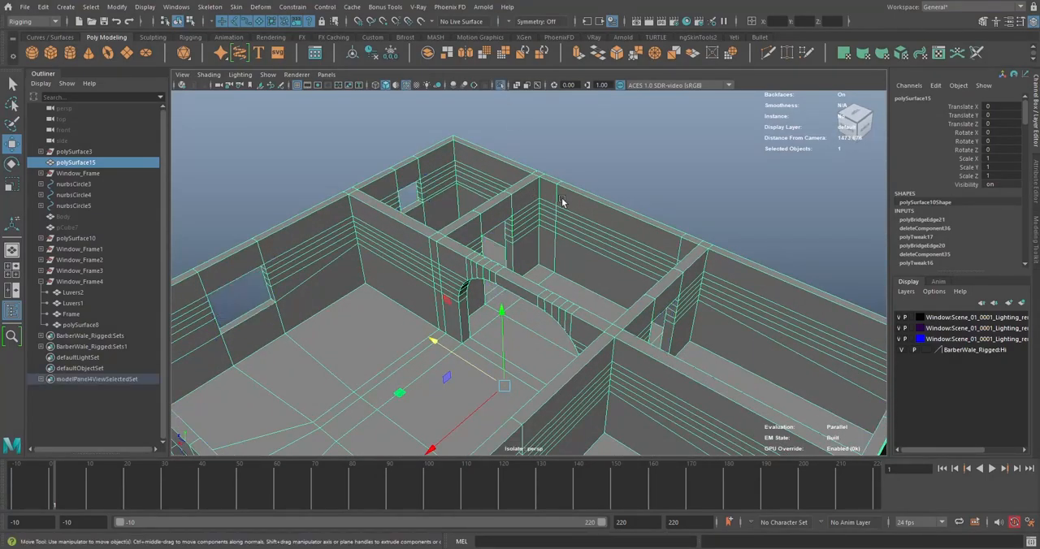
pyautogui.scroll(-4, 561, 199)
pyautogui.keyDown('alt'); pyautogui.moveTo(561, 200); pyautogui.dragTo(554, 229); pyautogui.keyUp('alt')
pyautogui.scroll(6, 542, 230)
pyautogui.scroll(-4, 554, 228)
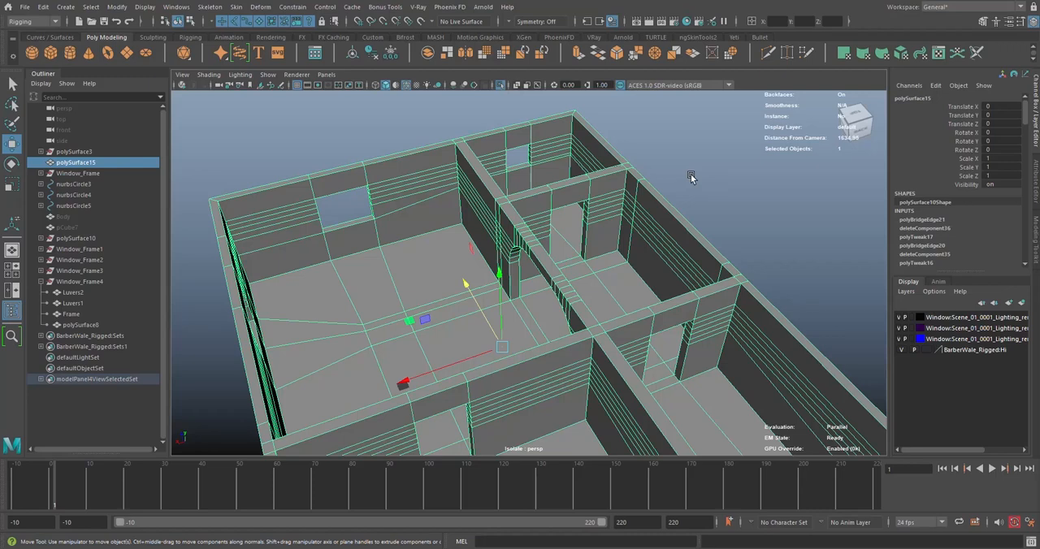
pyautogui.click(501, 86)
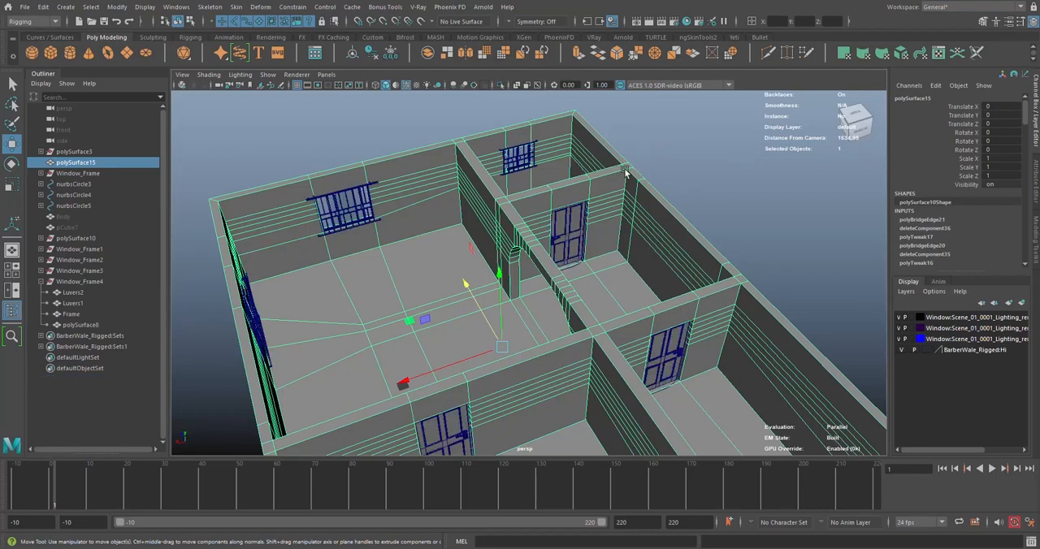
# Duplicate the house wall mesh polySurface15 and toggle the copy's visibility off and on
pyautogui.hotkey('ctrl', 'd')
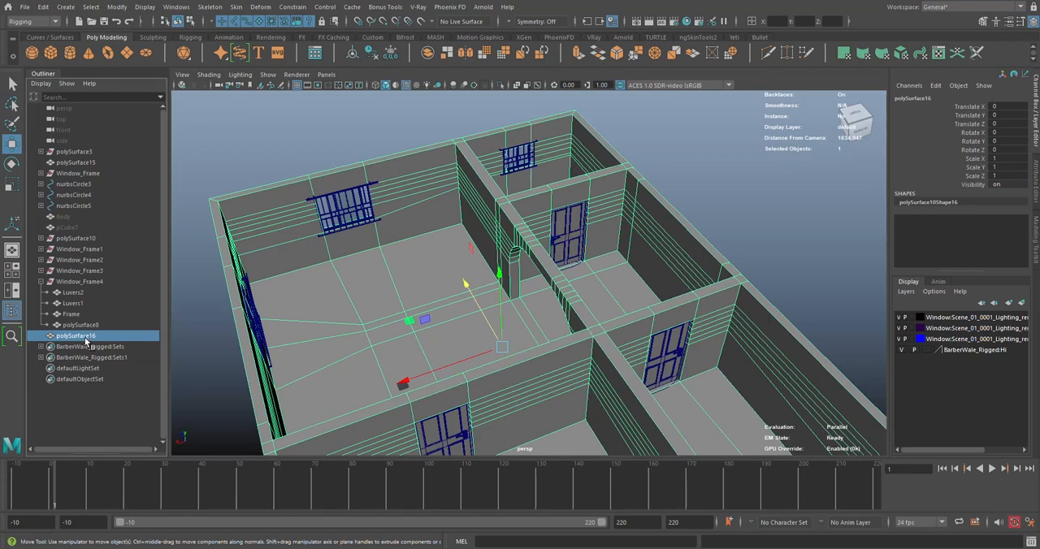
pyautogui.hotkey('ctrl', 'h')
pyautogui.click(439, 147)
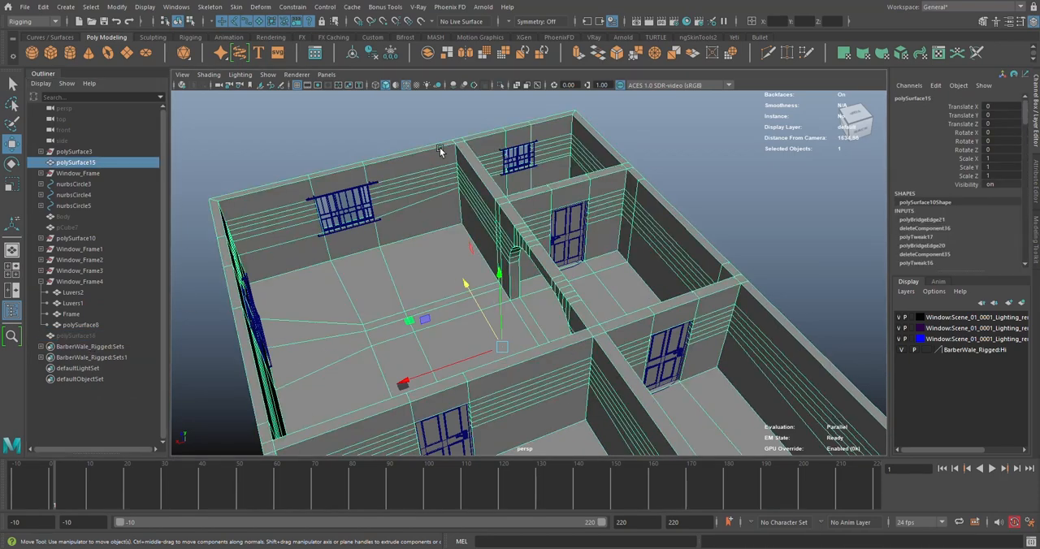
pyautogui.click(77, 335)
pyautogui.hotkey('ctrl', 'h')
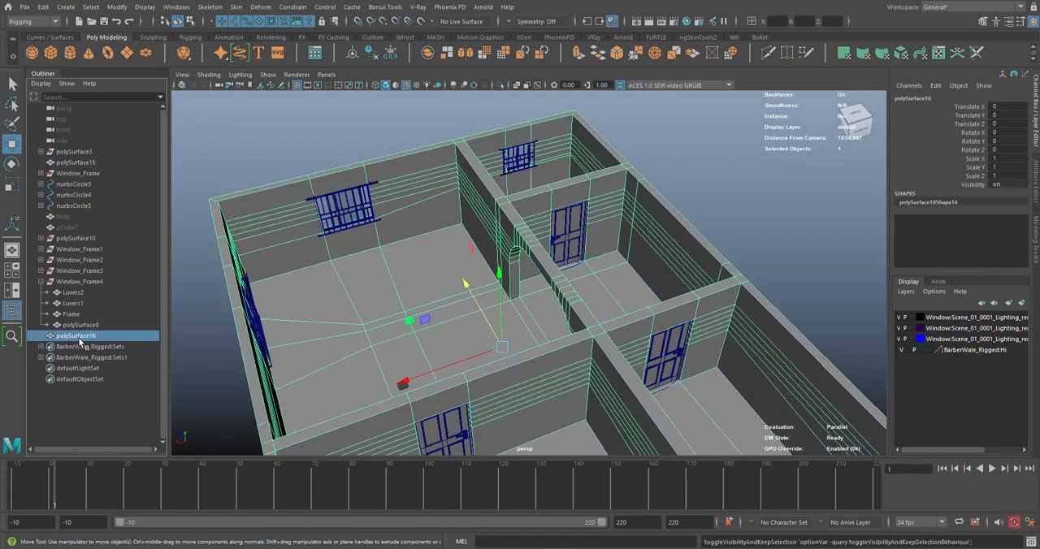
# Isolate the duplicated wall mesh polySurface16 and frame its outer corner from above
pyautogui.click(501, 85)
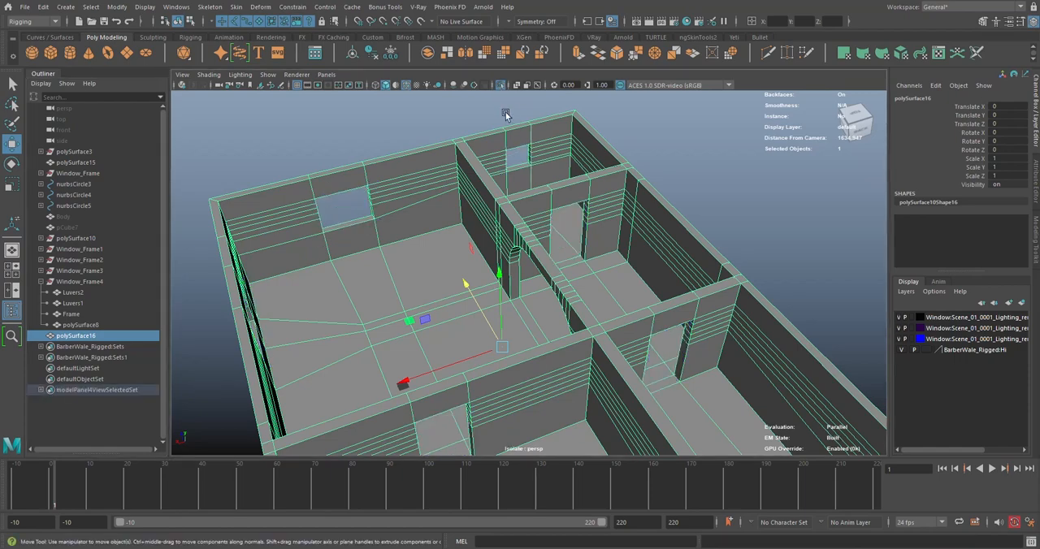
pyautogui.scroll(-4, 490, 231)
pyautogui.keyDown('alt'); pyautogui.moveTo(490, 231); pyautogui.dragTo(436, 176); pyautogui.keyUp('alt')
pyautogui.scroll(4, 436, 176)
pyautogui.keyDown('alt'); pyautogui.moveTo(436, 177); pyautogui.dragTo(528, 248, button='middle'); pyautogui.keyUp('alt')
pyautogui.keyDown('alt'); pyautogui.moveTo(528, 247); pyautogui.dragTo(545, 224); pyautogui.keyUp('alt')
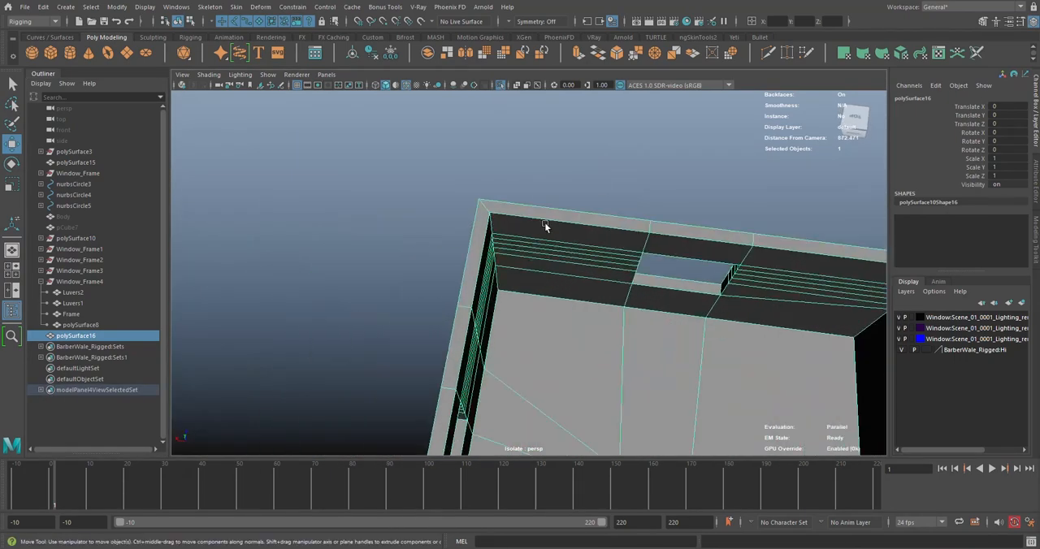
pyautogui.scroll(5, 536, 226)
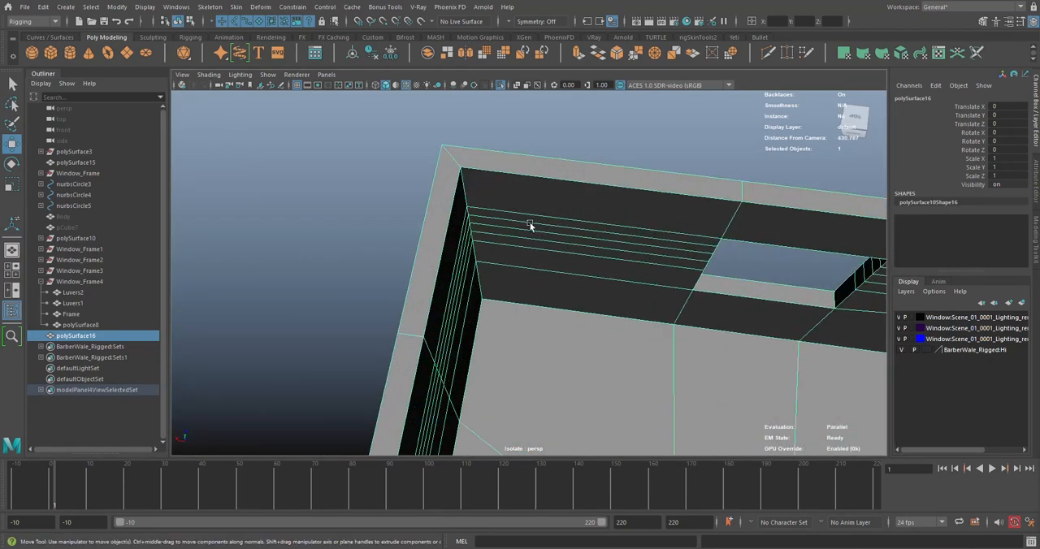
# Select the loop of top faces running around the outer walls of the duplicated mesh, using face selection
pyautogui.rightClick(530, 148)
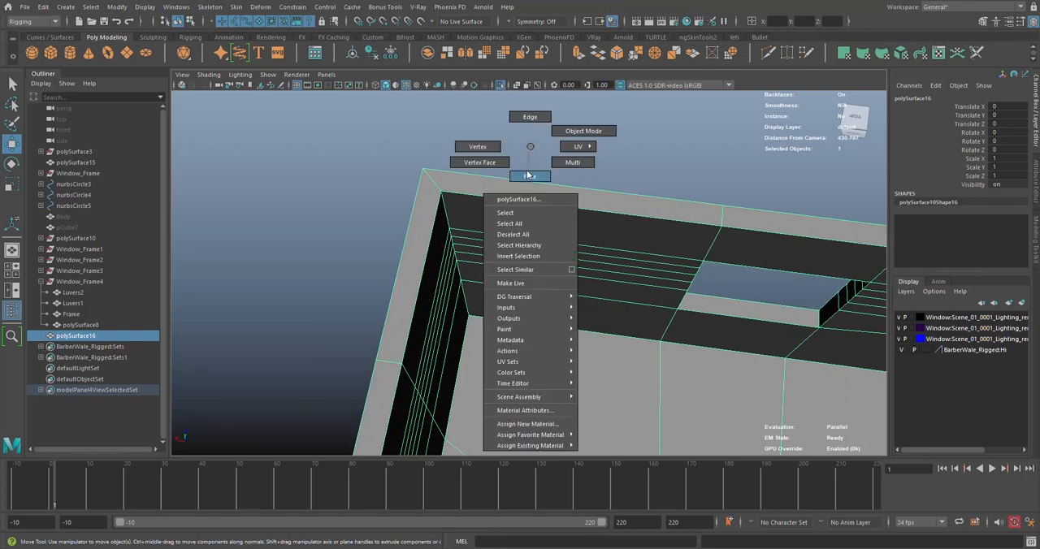
pyautogui.click(529, 117)
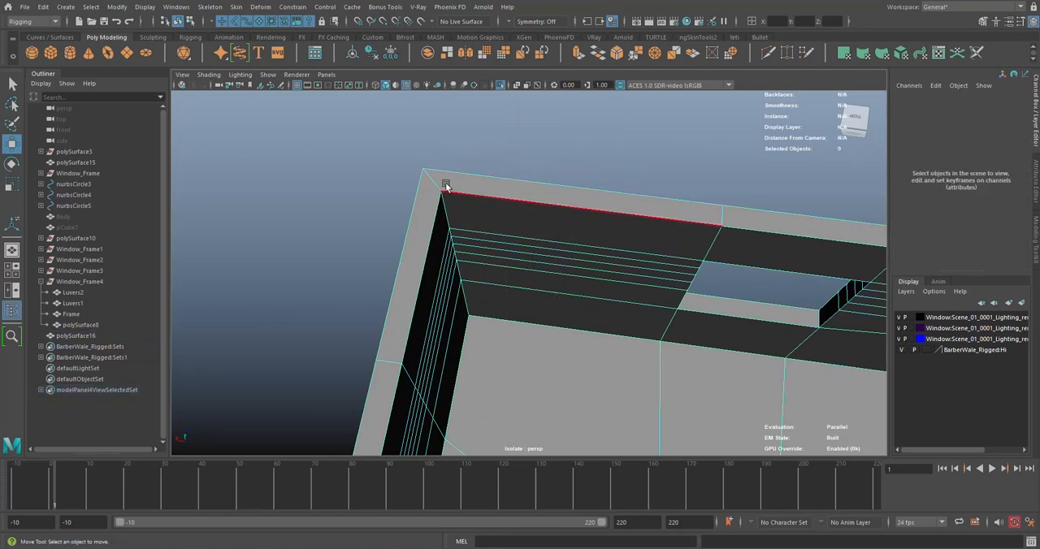
pyautogui.click(438, 180)
pyautogui.keyDown('shift'); pyautogui.doubleClick(393, 359); pyautogui.keyUp('shift')
pyautogui.scroll(-10, 505, 294)
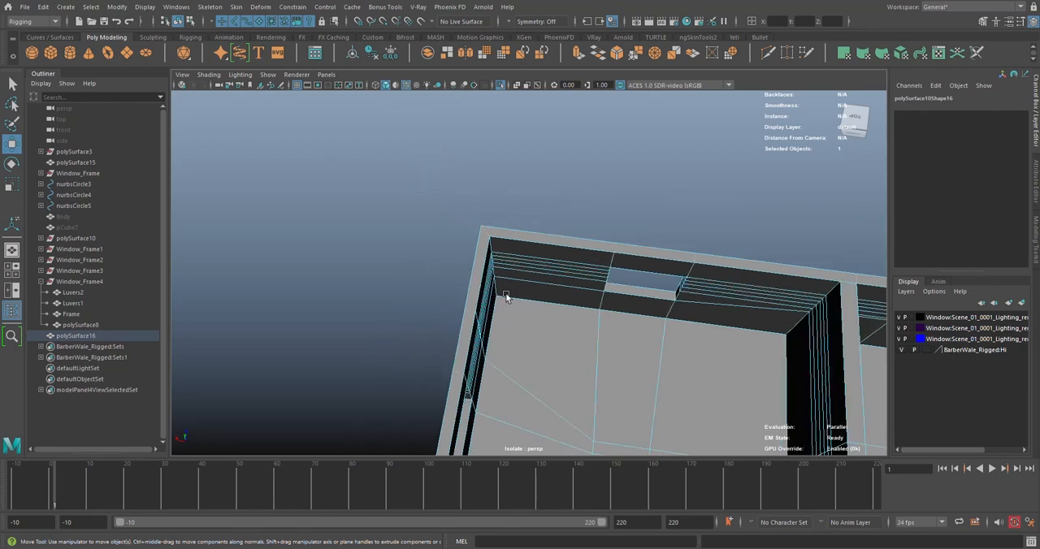
pyautogui.keyDown('alt'); pyautogui.moveTo(580, 345); pyautogui.dragTo(557, 213, button='middle'); pyautogui.keyUp('alt')
pyautogui.keyDown('alt'); pyautogui.moveTo(508, 298); pyautogui.dragTo(539, 229, button='middle'); pyautogui.keyUp('alt')
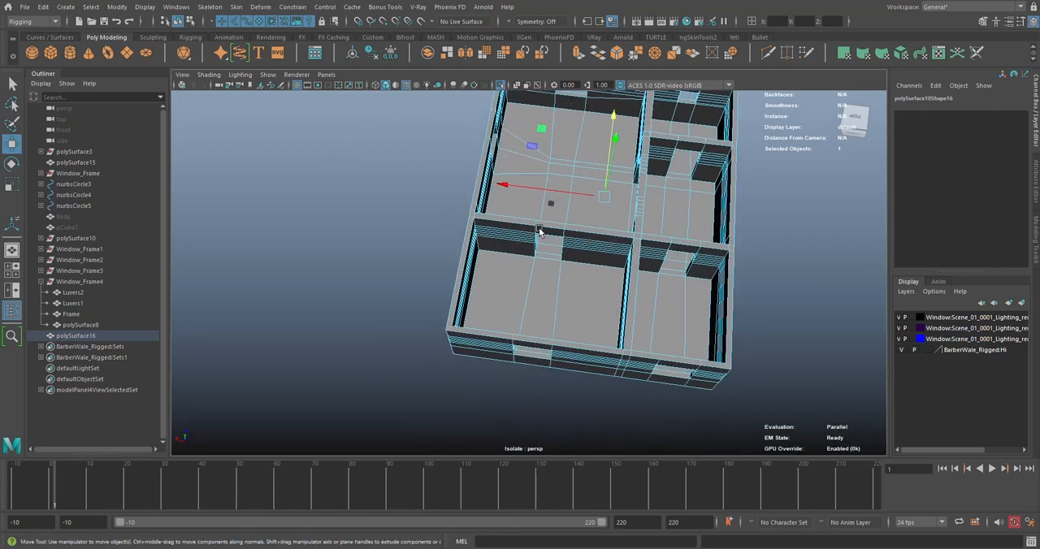
pyautogui.click(981, 21)
pyautogui.click(983, 112)
pyautogui.scroll(8, 655, 283)
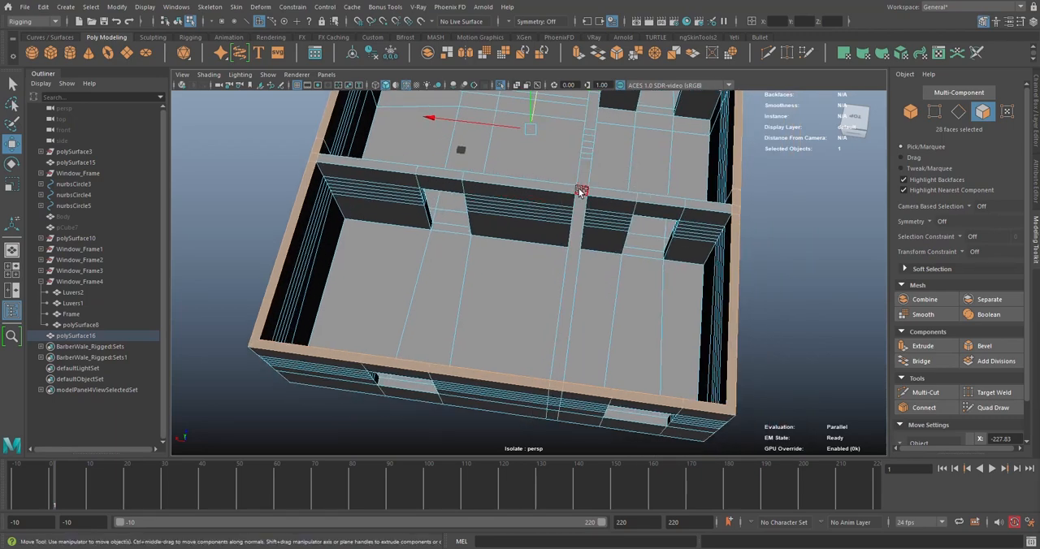
# Add the top faces of the long interior dividing wall to the face selection
pyautogui.keyDown('shift'); pyautogui.click(560, 374); pyautogui.keyUp('shift')
pyautogui.keyDown('alt'); pyautogui.moveTo(599, 169); pyautogui.dragTo(525, 438, button='middle'); pyautogui.keyUp('alt')
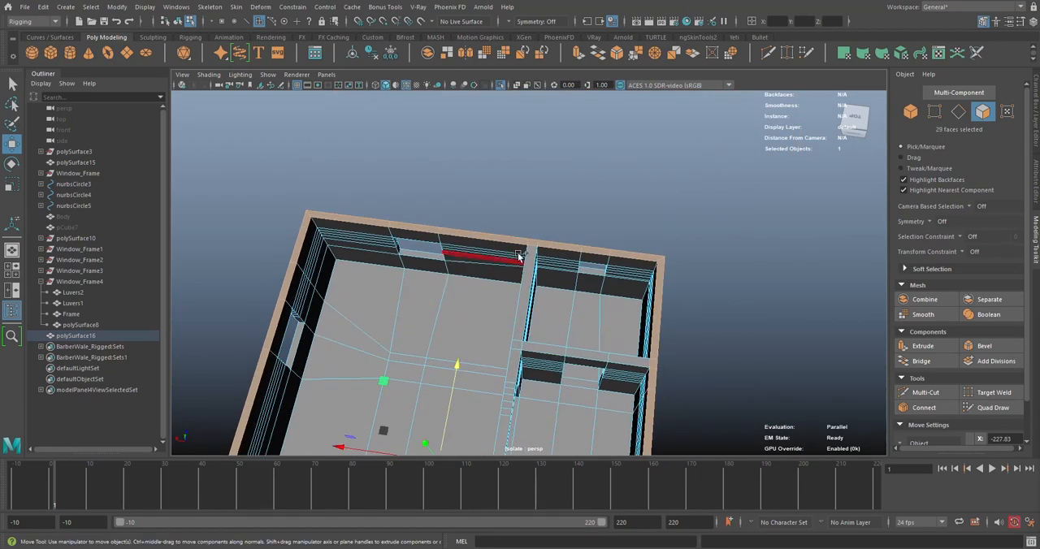
pyautogui.keyDown('shift'); pyautogui.doubleClick(530, 250); pyautogui.keyUp('shift')
pyautogui.keyDown('alt'); pyautogui.moveTo(532, 249); pyautogui.dragTo(449, 407, button='right'); pyautogui.keyUp('alt')
pyautogui.keyDown('alt'); pyautogui.moveTo(448, 406); pyautogui.dragTo(517, 274, button='middle'); pyautogui.keyUp('alt')
pyautogui.scroll(5, 518, 274)
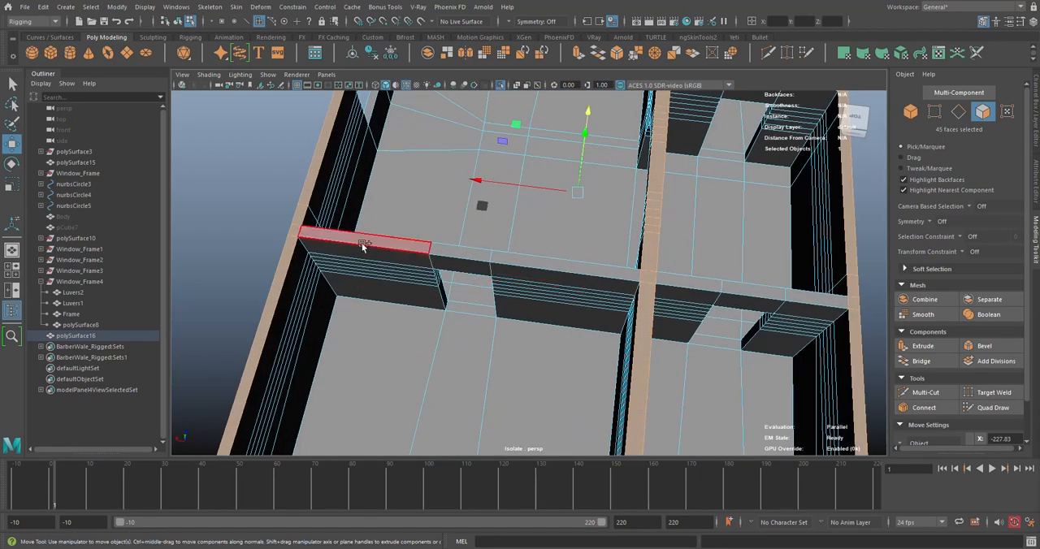
# Add the cross wall's top faces to the selection, and undo a trial move of the selected faces
pyautogui.keyDown('shift'); pyautogui.click(360, 241); pyautogui.keyUp('shift')
pyautogui.keyDown('alt'); pyautogui.moveTo(819, 297); pyautogui.dragTo(679, 274, button='right'); pyautogui.keyUp('alt')
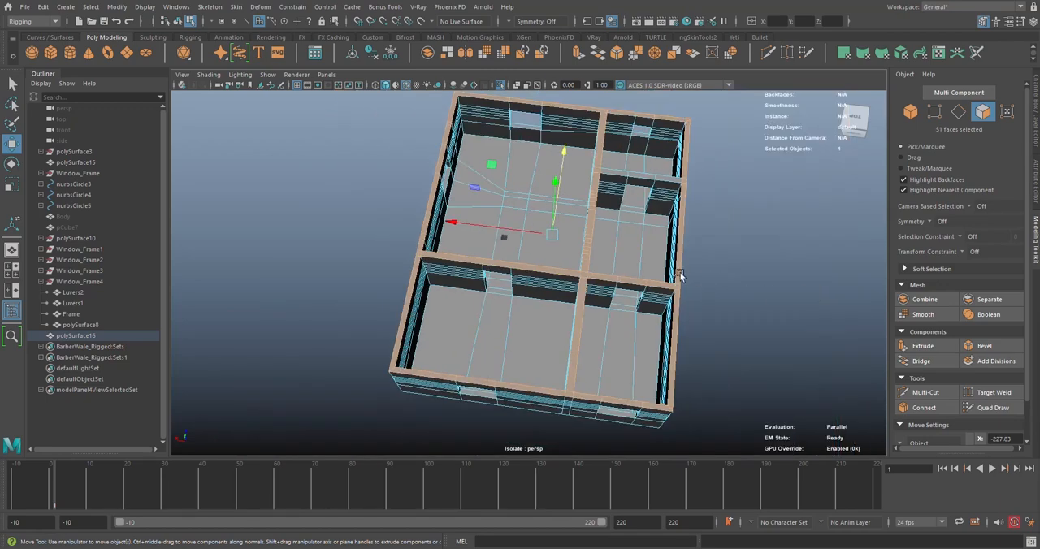
pyautogui.keyDown('alt'); pyautogui.moveTo(679, 274); pyautogui.dragTo(656, 247); pyautogui.keyUp('alt')
pyautogui.moveTo(518, 122)
pyautogui.keyDown('alt'); pyautogui.mouseDown()
pyautogui.moveTo(479, 105)
pyautogui.moveTo(517, 114)
pyautogui.mouseUp(); pyautogui.keyUp('alt')
pyautogui.hotkey('ctrl', 'z')
# Add the three top faces of the short partition wall beside the arch to the selection
pyautogui.keyDown('alt'); pyautogui.moveTo(625, 214); pyautogui.dragTo(626, 251); pyautogui.keyUp('alt')
pyautogui.scroll(5, 606, 227)
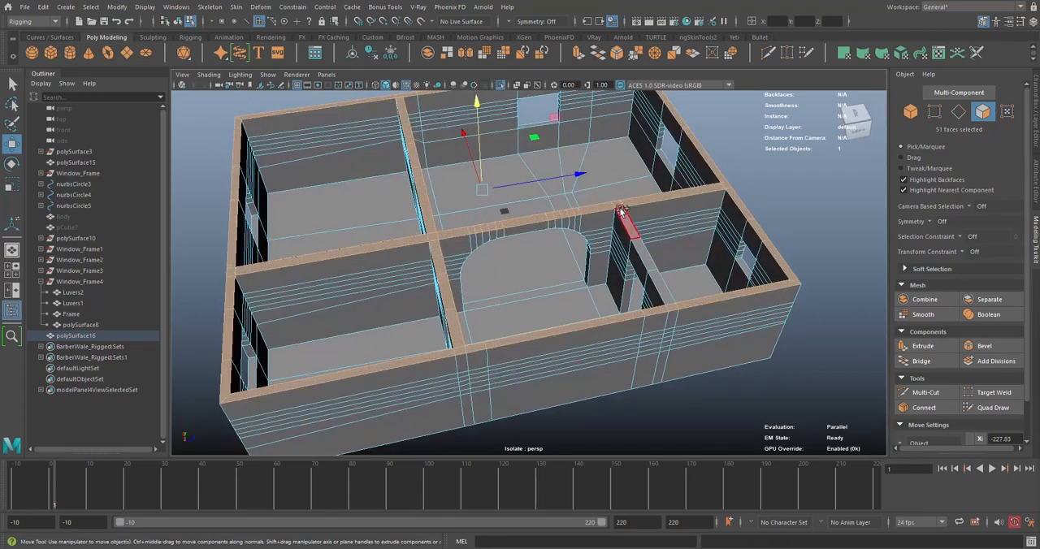
pyautogui.keyDown('shift'); pyautogui.click(629, 228); pyautogui.keyUp('shift')
pyautogui.keyDown('shift'); pyautogui.click(659, 292); pyautogui.keyUp('shift')
pyautogui.keyDown('shift'); pyautogui.click(647, 258); pyautogui.keyUp('shift')
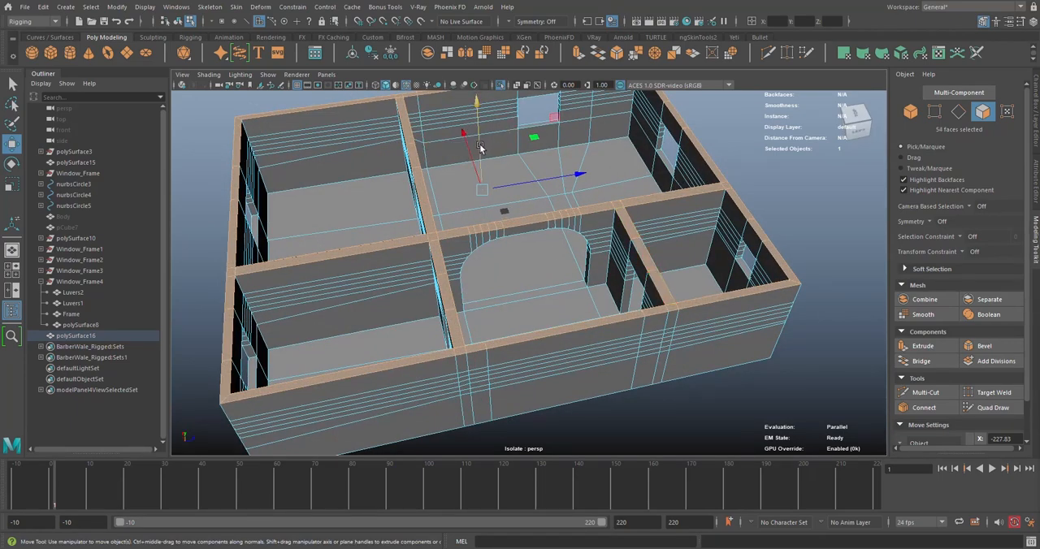
# Try lifting the selected wall-top faces to check the selection, and undo the moves
pyautogui.moveTo(480, 146); pyautogui.dragTo(479, 130)
pyautogui.scroll(-5, 479, 131)
pyautogui.keyDown('alt'); pyautogui.moveTo(484, 175); pyautogui.dragTo(503, 122); pyautogui.keyUp('alt')
pyautogui.hotkey('ctrl', 'z')
pyautogui.hotkey('ctrl', 'z')
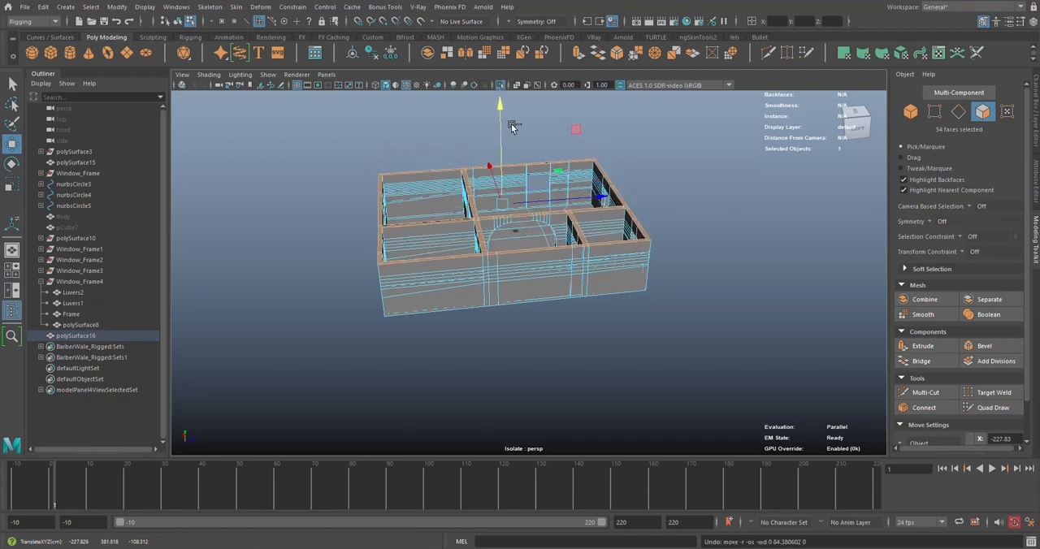
# Delete every face of the duplicated mesh except the selected wall tops, leaving a flat floor-plan strip
pyautogui.doubleClick(603, 202)
pyautogui.press('Delete')
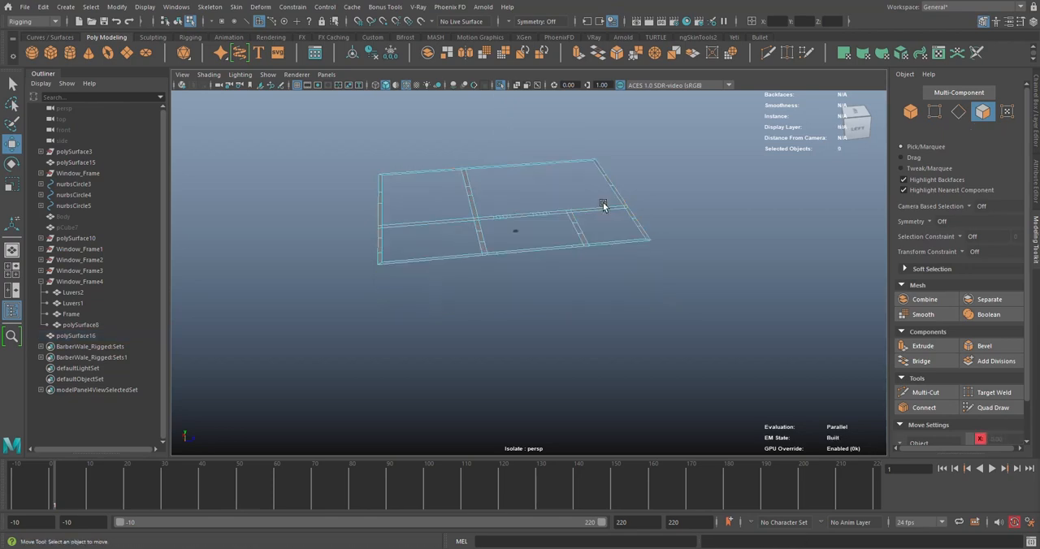
pyautogui.keyDown('alt'); pyautogui.moveTo(557, 201); pyautogui.dragTo(531, 237); pyautogui.keyUp('alt')
pyautogui.scroll(4, 531, 238)
pyautogui.keyDown('alt'); pyautogui.moveTo(531, 237); pyautogui.dragTo(548, 183, button='middle'); pyautogui.keyUp('alt')
pyautogui.scroll(-3, 548, 183)
pyautogui.keyDown('alt'); pyautogui.moveTo(547, 183); pyautogui.dragTo(532, 230); pyautogui.keyUp('alt')
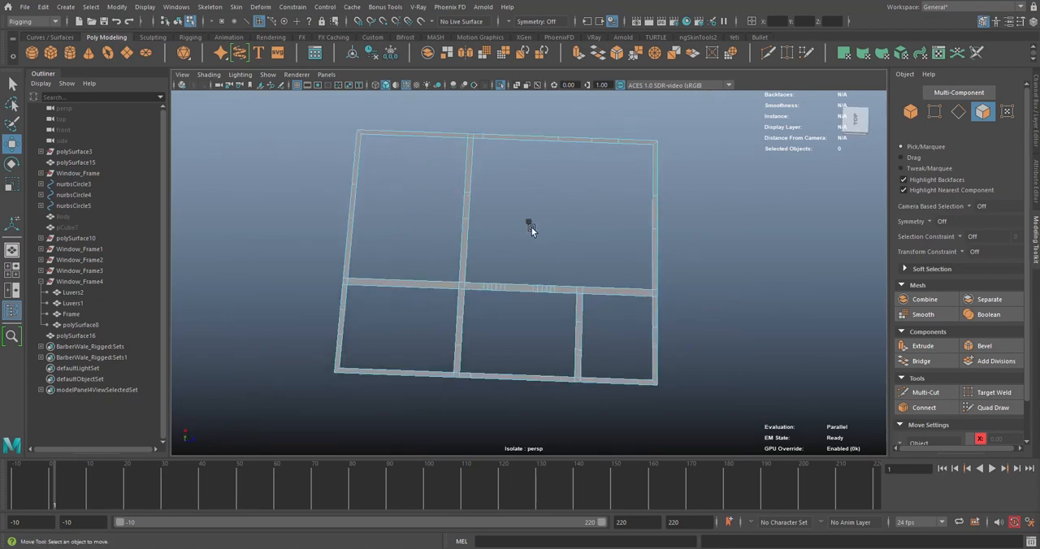
pyautogui.keyDown('alt'); pyautogui.moveTo(410, 218); pyautogui.dragTo(495, 214, button='middle'); pyautogui.keyUp('alt')
pyautogui.scroll(2, 495, 213)
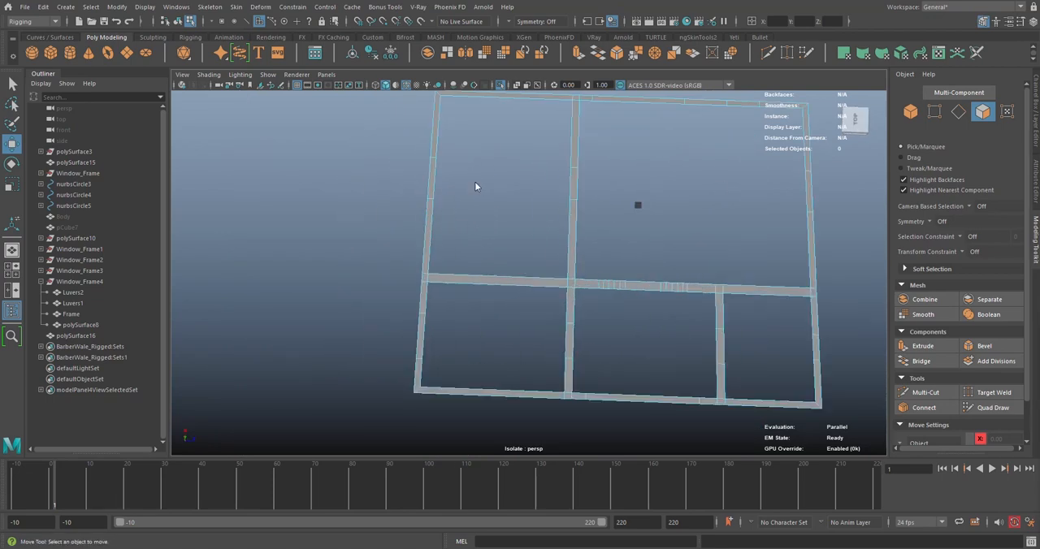
# Switch the flat wall-top strip to vertex selection, with the whole plan seen from above
pyautogui.moveTo(474, 182); pyautogui.dragTo(475, 153, button='right')
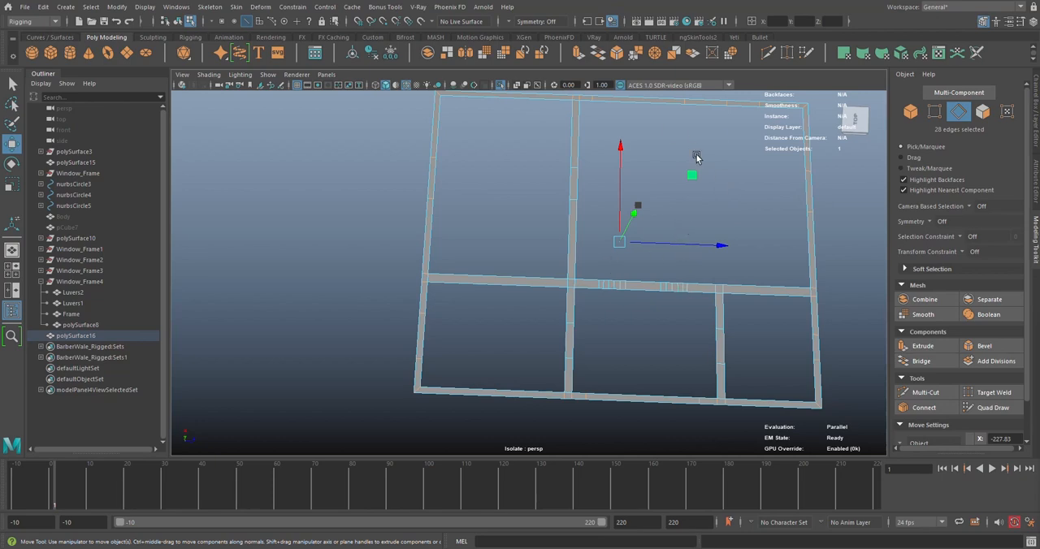
pyautogui.keyDown('alt'); pyautogui.moveTo(609, 190); pyautogui.dragTo(548, 230, button='middle'); pyautogui.keyUp('alt')
pyautogui.scroll(-3, 634, 228)
pyautogui.keyDown('alt'); pyautogui.moveTo(652, 204); pyautogui.dragTo(660, 182, button='middle'); pyautogui.keyUp('alt')
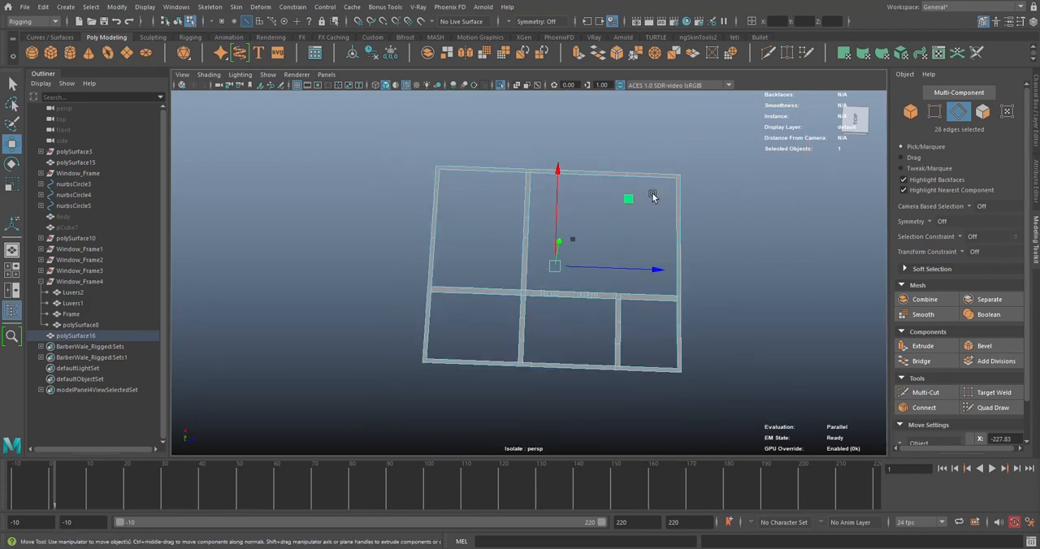
pyautogui.click(935, 115)
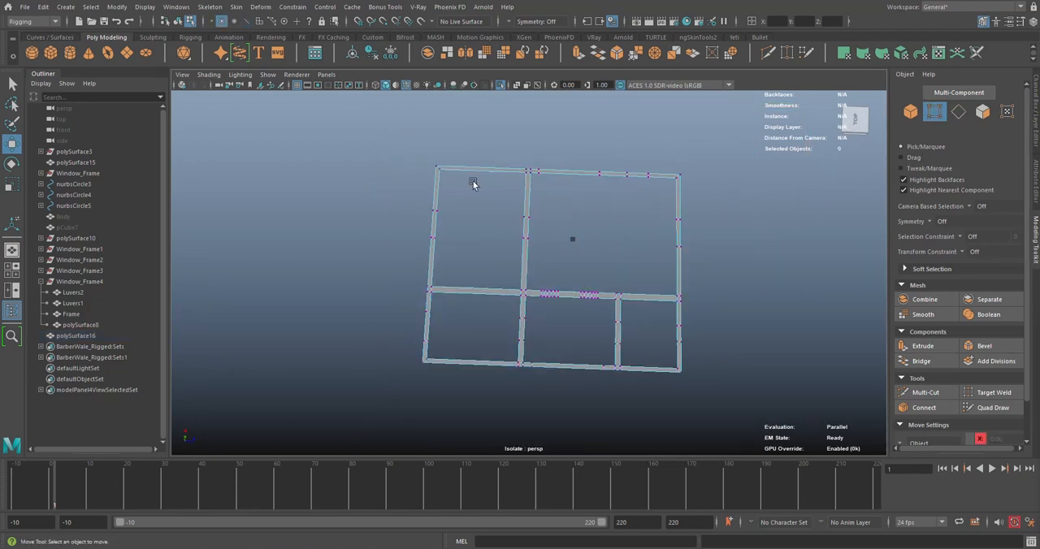
# Try selecting the extra intermediate vertices along all the wall strips at once, and clear the selection
pyautogui.moveTo(535, 160); pyautogui.dragTo(670, 195)
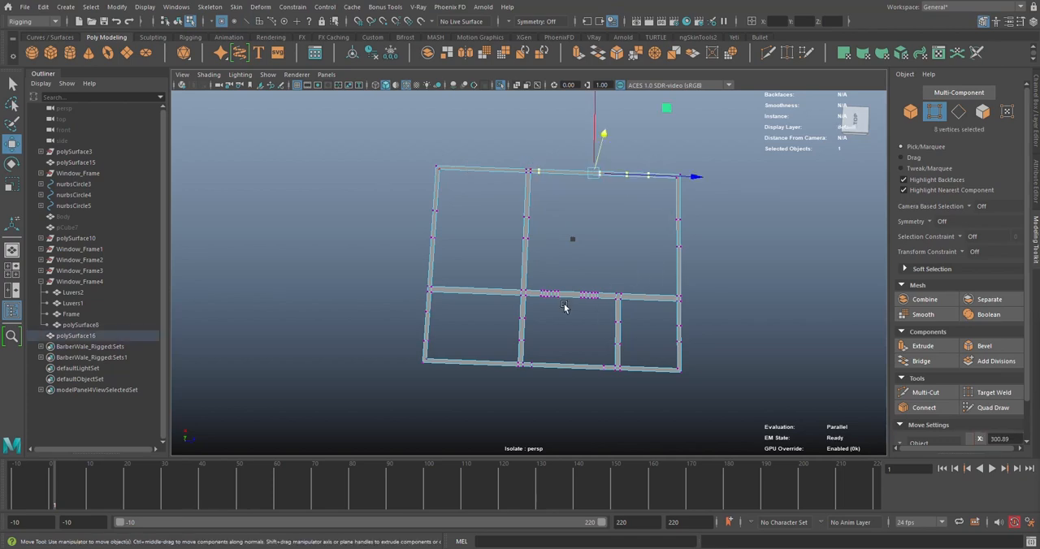
pyautogui.keyDown('shift'); pyautogui.moveTo(568, 312); pyautogui.dragTo(700, 361); pyautogui.keyUp('shift')
pyautogui.keyDown('shift'); pyautogui.moveTo(633, 356); pyautogui.dragTo(593, 312); pyautogui.keyUp('shift')
pyautogui.keyDown('shift'); pyautogui.moveTo(502, 317); pyautogui.dragTo(520, 365); pyautogui.keyUp('shift')
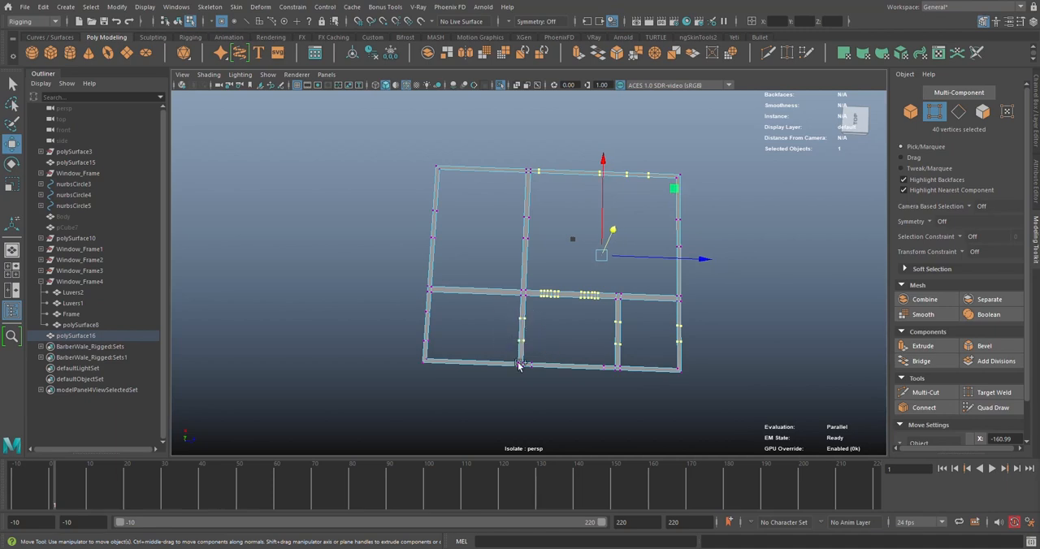
pyautogui.keyDown('shift'); pyautogui.moveTo(416, 335); pyautogui.dragTo(398, 310); pyautogui.keyUp('shift')
pyautogui.keyDown('shift'); pyautogui.moveTo(405, 197); pyautogui.dragTo(433, 241); pyautogui.keyUp('shift')
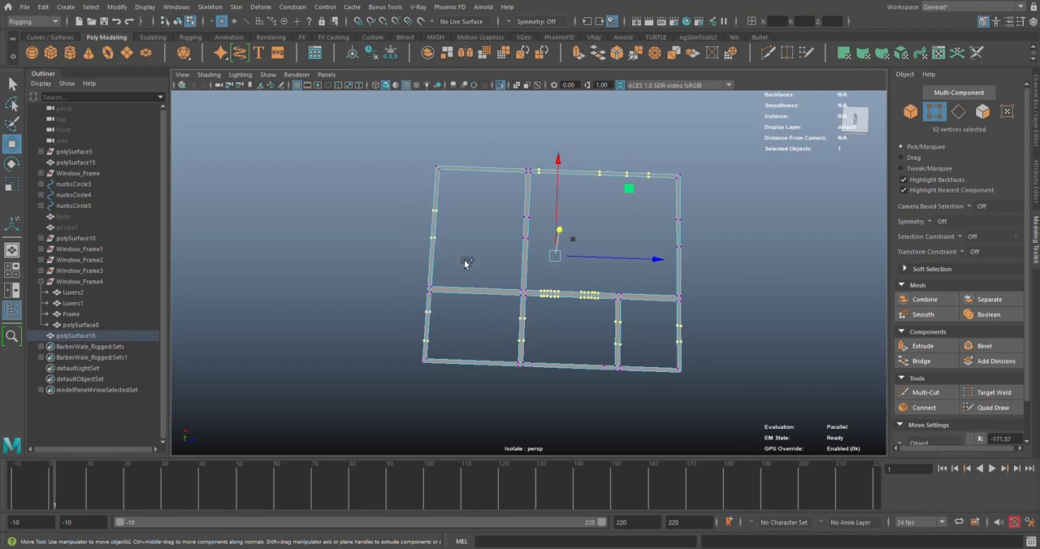
pyautogui.keyDown('shift'); pyautogui.moveTo(526, 351); pyautogui.dragTo(524, 348); pyautogui.keyUp('shift')
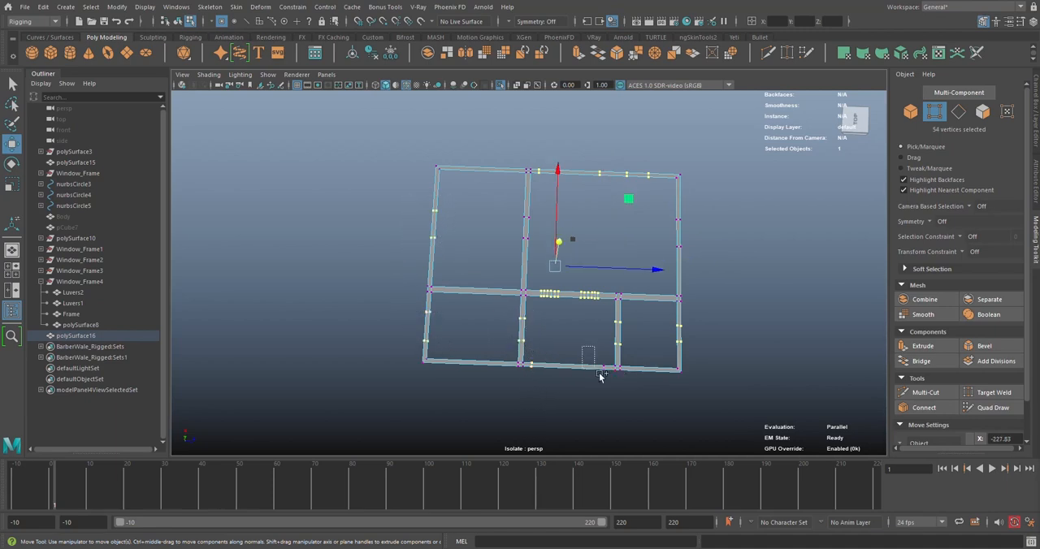
pyautogui.keyDown('shift'); pyautogui.moveTo(605, 379); pyautogui.dragTo(606, 379); pyautogui.keyUp('shift')
pyautogui.keyDown('shift'); pyautogui.moveTo(482, 206); pyautogui.dragTo(555, 250); pyautogui.keyUp('shift')
pyautogui.click(556, 247)
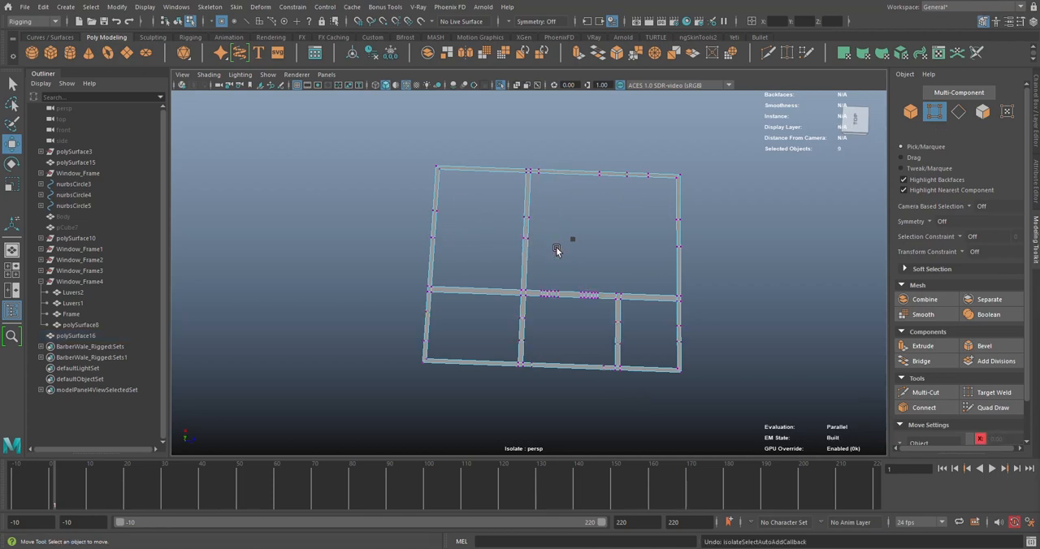
pyautogui.keyDown('alt'); pyautogui.moveTo(637, 254); pyautogui.dragTo(610, 250, button='middle'); pyautogui.keyUp('alt')
pyautogui.hotkey('ctrl', 'z')
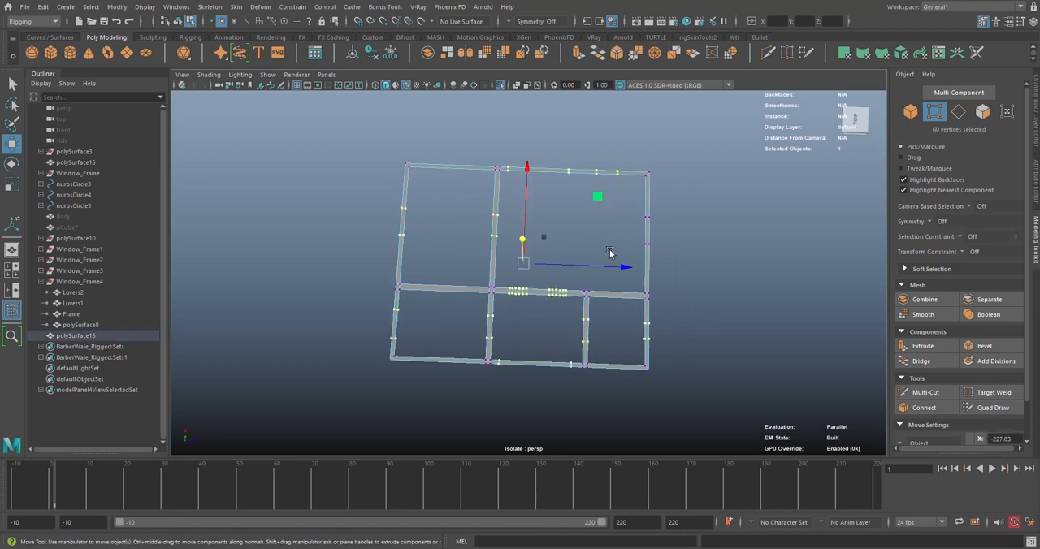
pyautogui.click(610, 253)
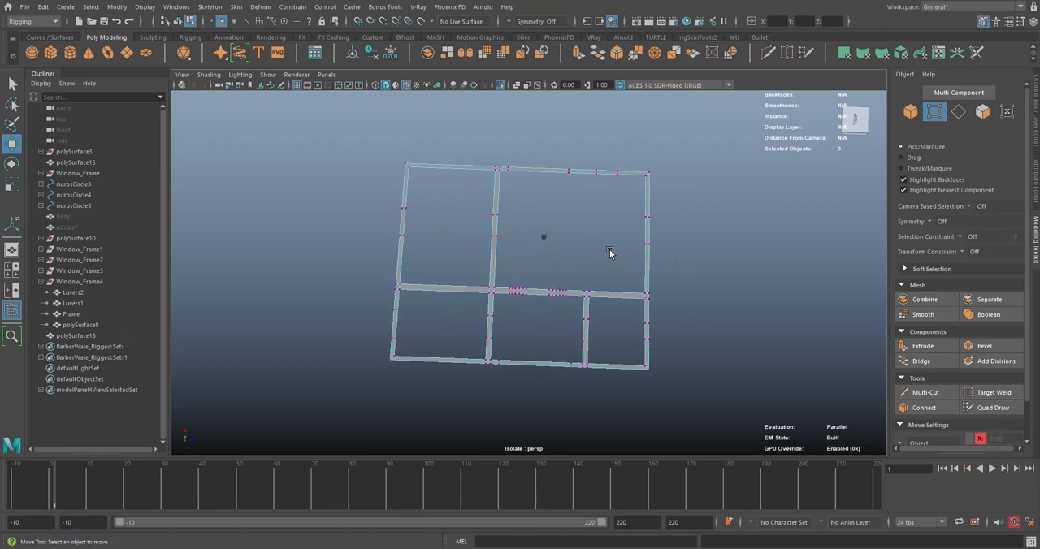
# Delete the extra intermediate vertices along the long middle wall and the upper and lower outer walls of the plan strip
pyautogui.moveTo(521, 277); pyautogui.dragTo(571, 312)
pyautogui.click(571, 313)
pyautogui.moveTo(571, 183); pyautogui.dragTo(573, 183)
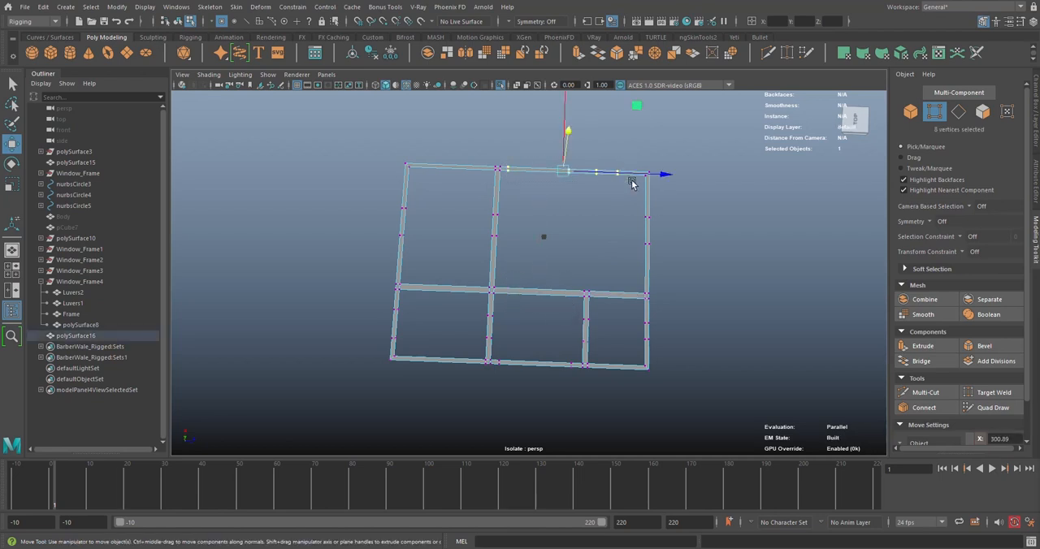
pyautogui.click(626, 232)
pyautogui.moveTo(628, 205); pyautogui.dragTo(682, 254)
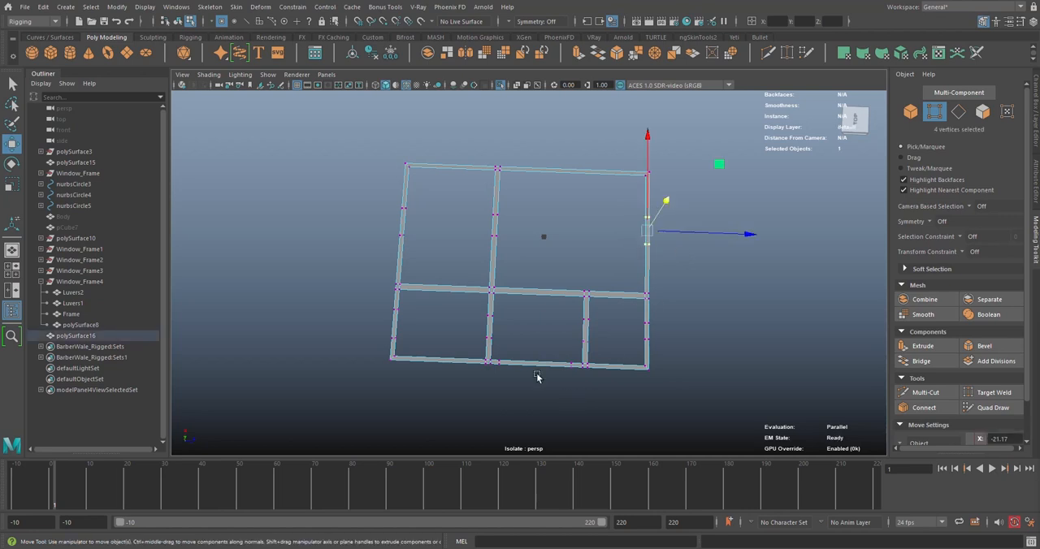
pyautogui.moveTo(499, 355); pyautogui.dragTo(579, 377)
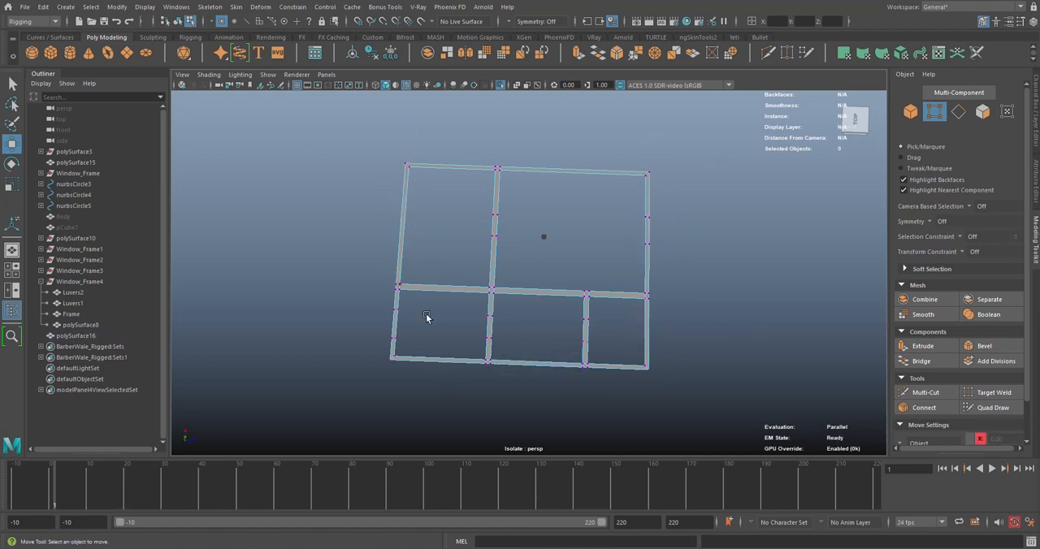
# Delete the extra vertices along the left outer wall and the upper interior dividing wall, and try the same on the right outer wall
pyautogui.moveTo(376, 317); pyautogui.dragTo(369, 299)
pyautogui.press('Delete')
pyautogui.moveTo(458, 208); pyautogui.dragTo(523, 251)
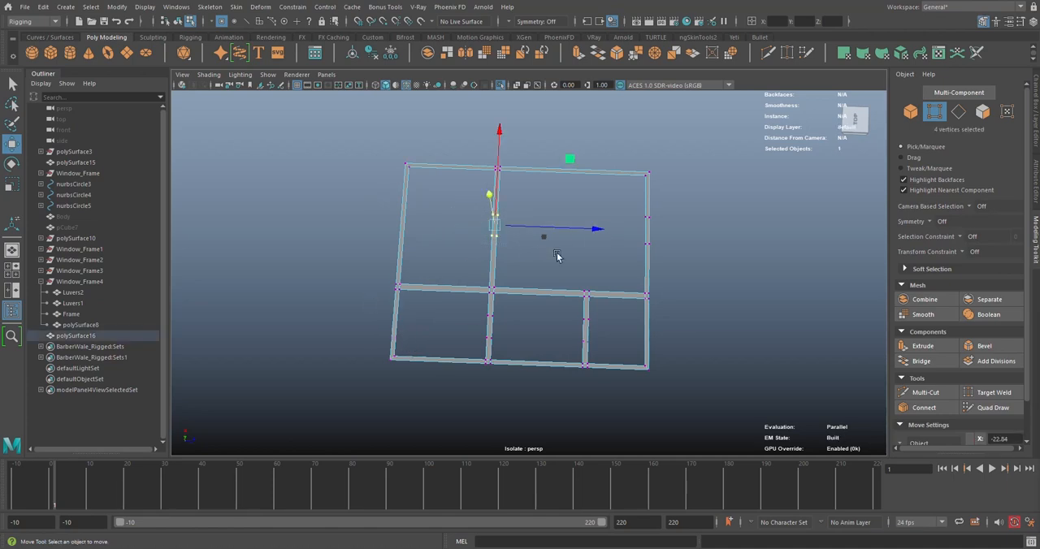
pyautogui.press('Delete')
pyautogui.moveTo(620, 205)
pyautogui.mouseDown()
pyautogui.moveTo(670, 254)
pyautogui.moveTo(615, 195)
pyautogui.mouseUp()
pyautogui.press('Delete')
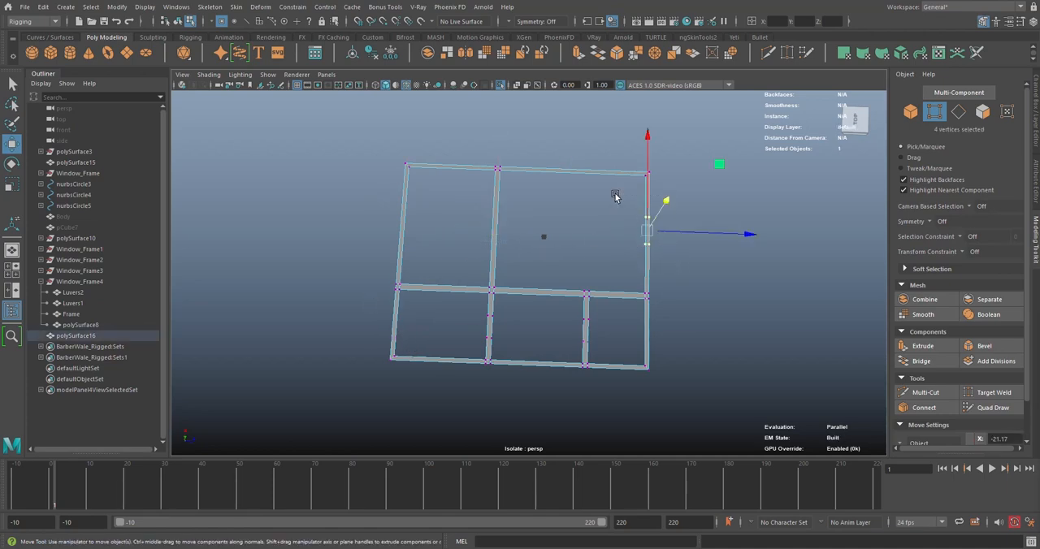
# Delete the two leftover cross edges in the outer wall beside the largest room
pyautogui.click(958, 111)
pyautogui.scroll(4, 708, 222)
pyautogui.keyDown('alt'); pyautogui.moveTo(424, 241); pyautogui.dragTo(287, 273, button='middle'); pyautogui.keyUp('alt')
pyautogui.click(456, 204)
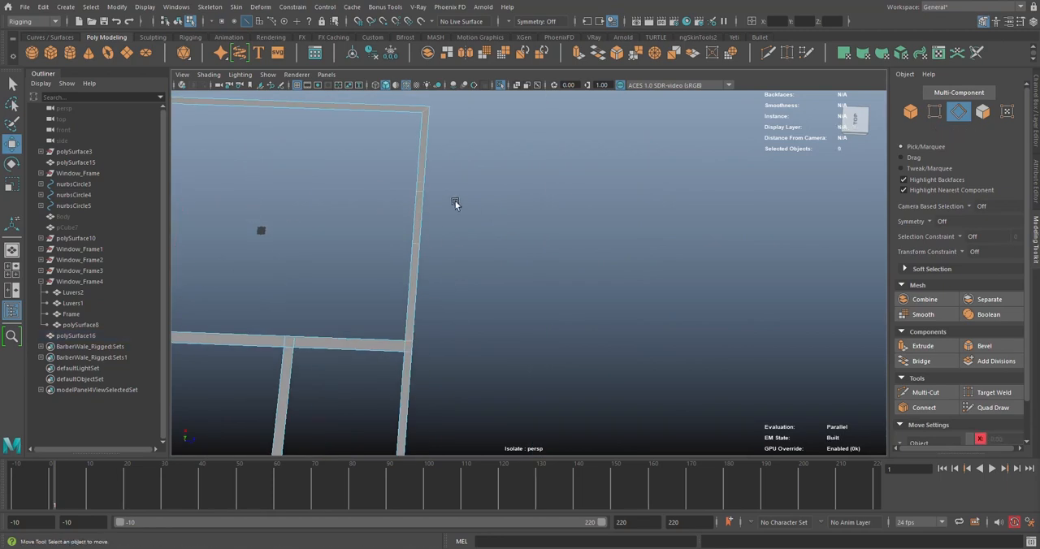
pyautogui.click(419, 193)
pyautogui.keyDown('shift'); pyautogui.click(415, 244); pyautogui.keyUp('shift')
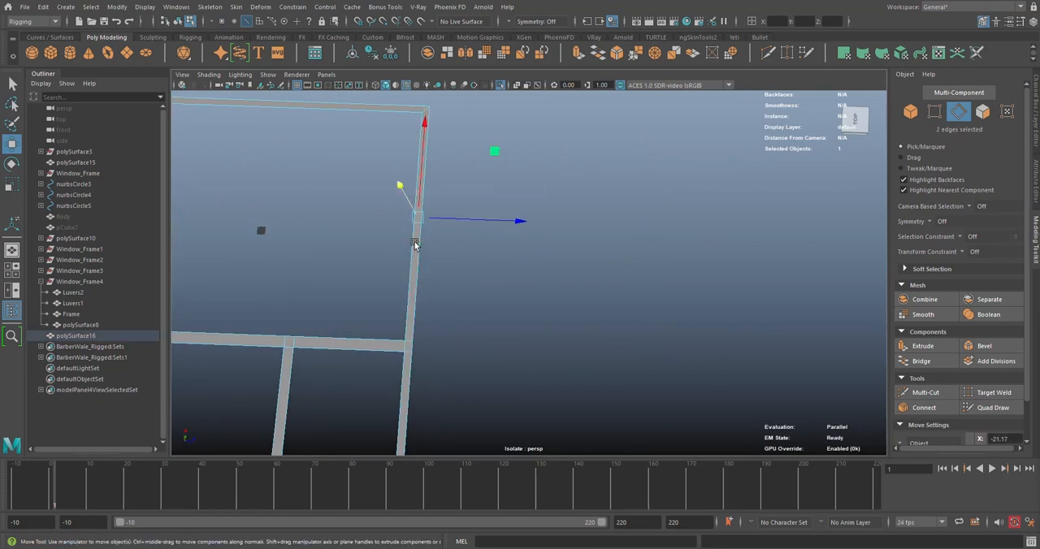
pyautogui.press('Delete')
pyautogui.scroll(-5, 414, 244)
pyautogui.scroll(2, 485, 215)
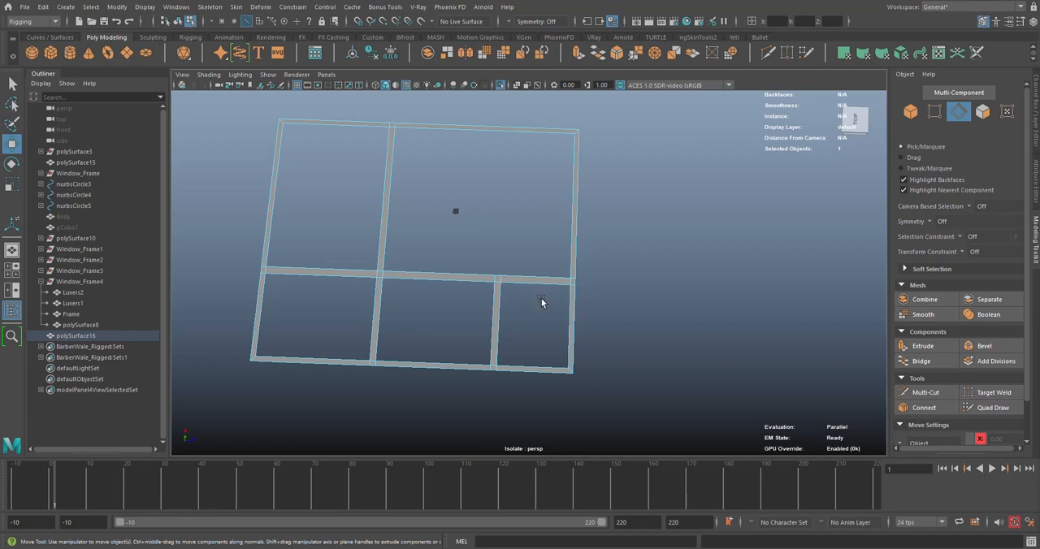
# Return the strip mesh to object selection and examine the cleaned floor plan from several angles for leftover edges
pyautogui.keyDown('alt'); pyautogui.moveTo(365, 209); pyautogui.dragTo(550, 195); pyautogui.keyUp('alt')
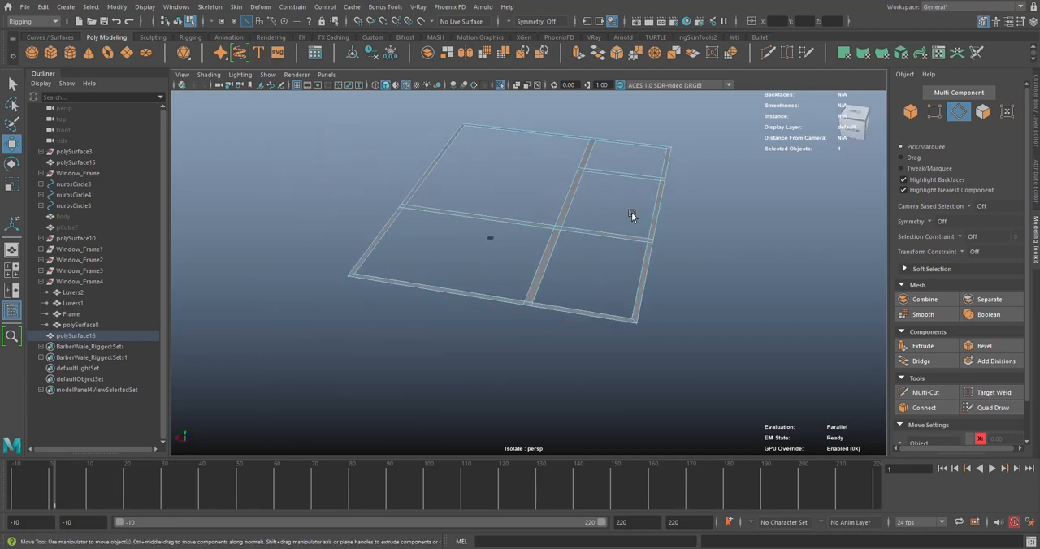
pyautogui.keyDown('alt'); pyautogui.moveTo(545, 194); pyautogui.dragTo(603, 230, button='middle'); pyautogui.keyUp('alt')
pyautogui.scroll(3, 603, 230)
pyautogui.keyDown('alt'); pyautogui.moveTo(604, 230); pyautogui.dragTo(667, 218); pyautogui.keyUp('alt')
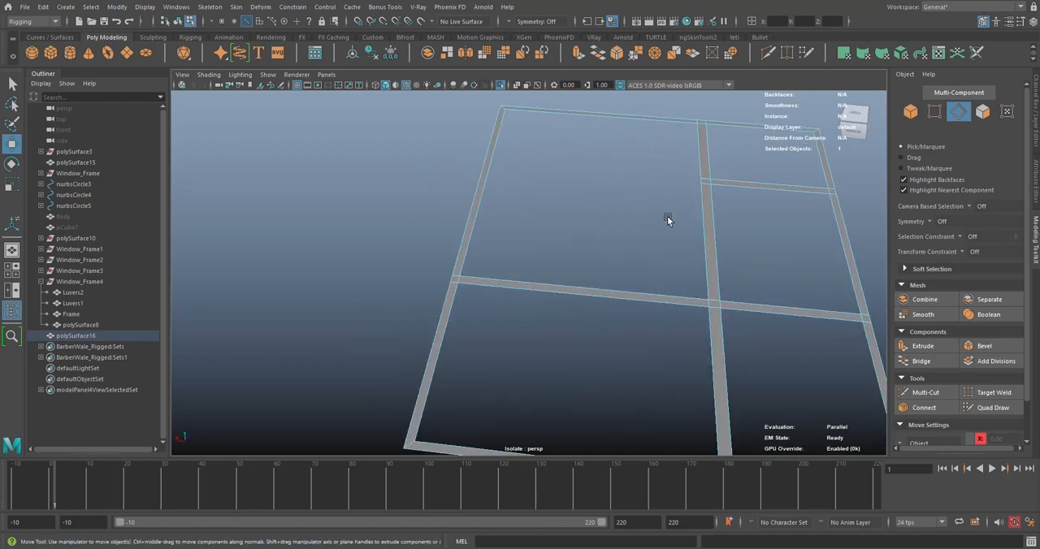
pyautogui.keyDown('alt'); pyautogui.moveTo(667, 217); pyautogui.dragTo(542, 173, button='middle'); pyautogui.keyUp('alt')
pyautogui.rightClick(541, 149)
pyautogui.moveTo(541, 148); pyautogui.dragTo(610, 130, button='right')
pyautogui.scroll(-4, 656, 209)
pyautogui.keyDown('alt'); pyautogui.moveTo(607, 232); pyautogui.dragTo(610, 233); pyautogui.keyUp('alt')
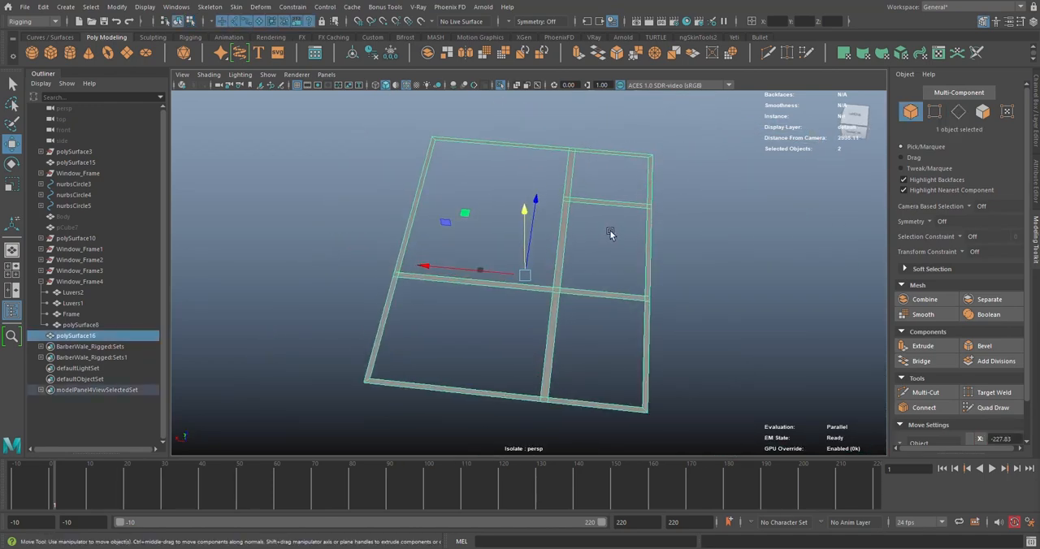
pyautogui.scroll(4, 610, 233)
pyautogui.scroll(-3, 610, 234)
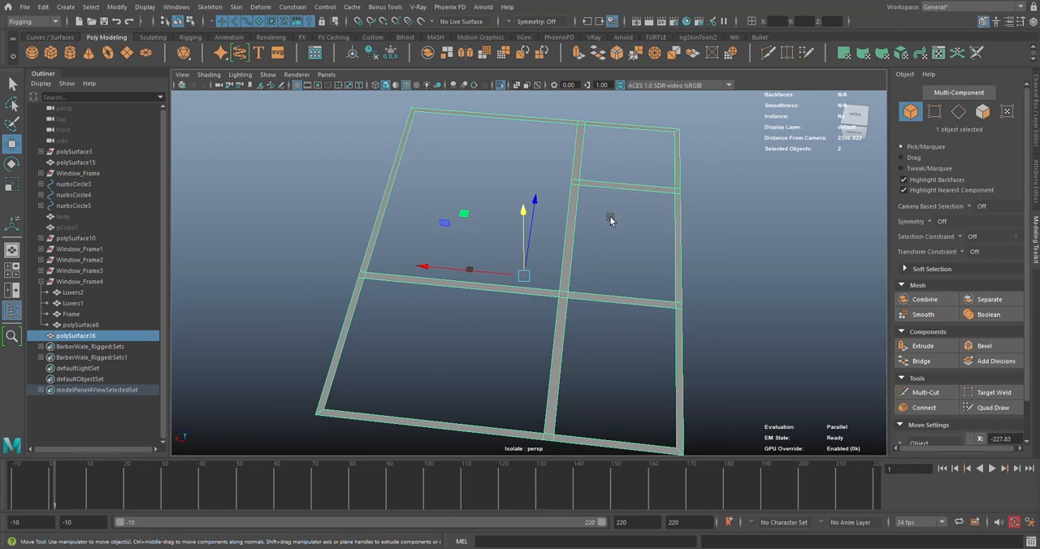
pyautogui.keyDown('alt'); pyautogui.moveTo(551, 242); pyautogui.dragTo(543, 220); pyautogui.keyUp('alt')
pyautogui.scroll(5, 536, 248)
pyautogui.scroll(-3, 535, 249)
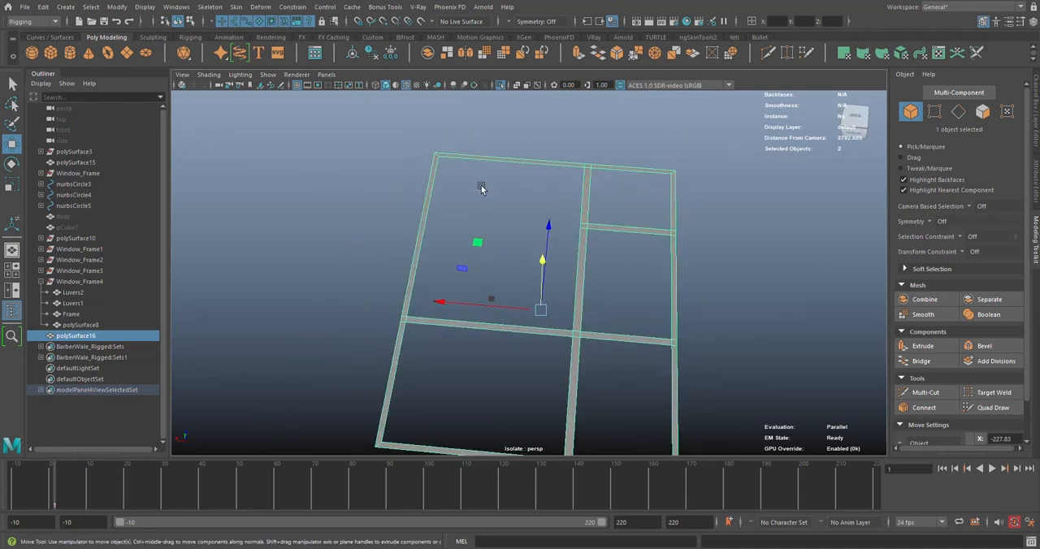
# Try deleting all the interior wall faces so that only the outer wall ring remains
pyautogui.moveTo(494, 190); pyautogui.dragTo(528, 223, button='right')
pyautogui.moveTo(559, 195); pyautogui.dragTo(619, 273)
pyautogui.press('Delete')
pyautogui.moveTo(461, 280); pyautogui.dragTo(616, 363)
pyautogui.press('Delete')
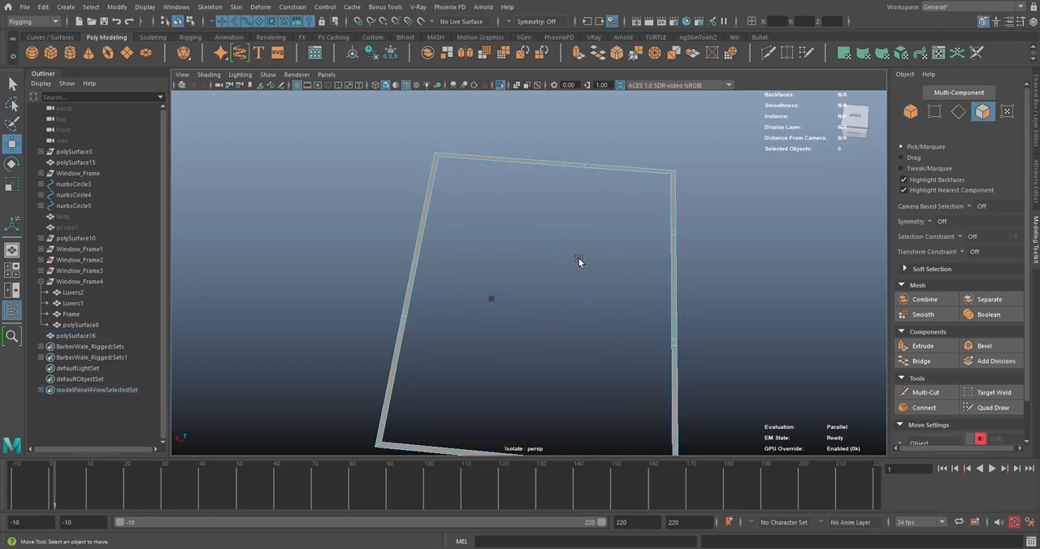
pyautogui.scroll(-2, 603, 268)
pyautogui.keyDown('alt'); pyautogui.moveTo(602, 268); pyautogui.dragTo(574, 219); pyautogui.keyUp('alt')
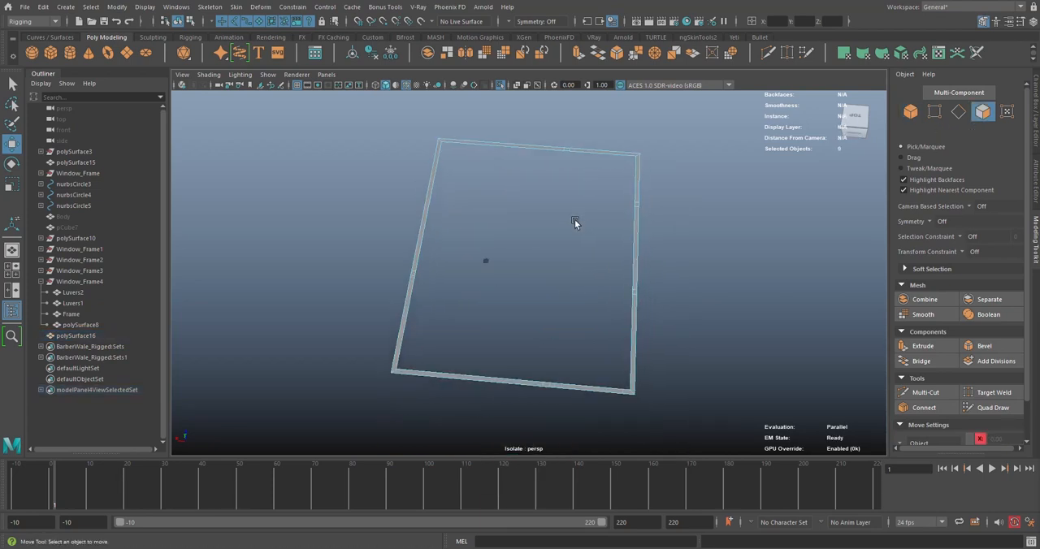
# Try selecting the leftover cross edges along each side of the outer wall ring
pyautogui.click(959, 112)
pyautogui.keyDown('alt'); pyautogui.moveTo(570, 134); pyautogui.dragTo(557, 189, button='middle'); pyautogui.keyUp('alt')
pyautogui.scroll(4, 557, 189)
pyautogui.click(571, 134)
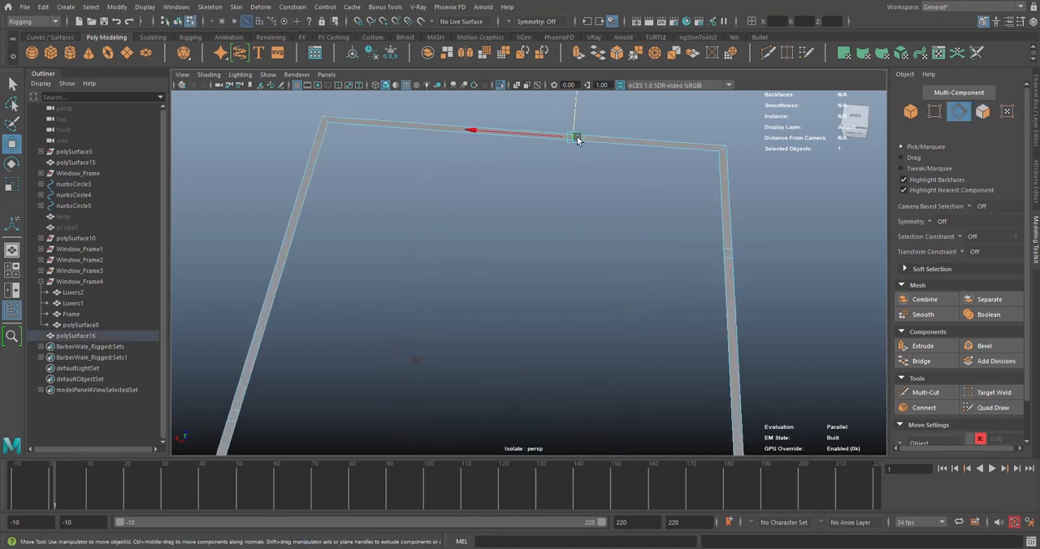
pyautogui.keyDown('alt'); pyautogui.moveTo(599, 167); pyautogui.dragTo(545, 251); pyautogui.keyUp('alt')
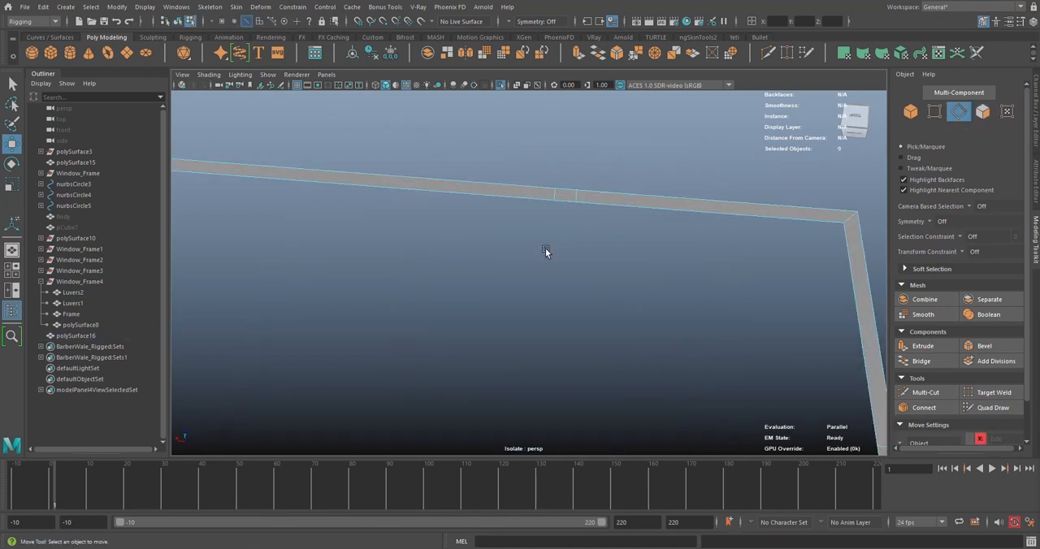
pyautogui.keyDown('shift'); pyautogui.click(552, 195); pyautogui.keyUp('shift')
pyautogui.scroll(-2, 697, 304)
pyautogui.keyDown('alt'); pyautogui.moveTo(697, 303); pyautogui.dragTo(590, 254, button='middle'); pyautogui.keyUp('alt')
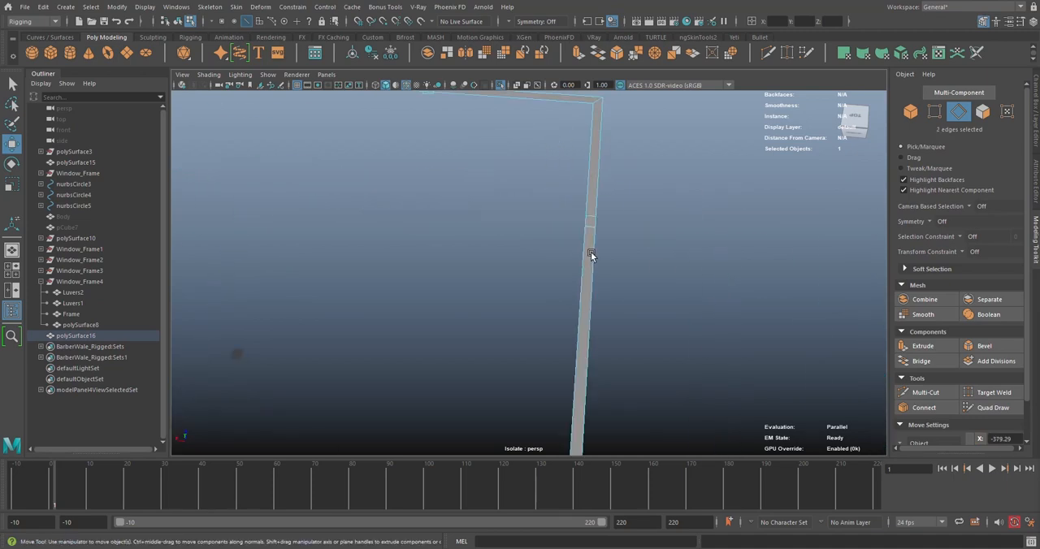
pyautogui.keyDown('shift'); pyautogui.click(592, 227); pyautogui.keyUp('shift')
pyautogui.keyDown('alt'); pyautogui.moveTo(588, 230); pyautogui.dragTo(555, 226); pyautogui.keyUp('alt')
pyautogui.scroll(3, 613, 303)
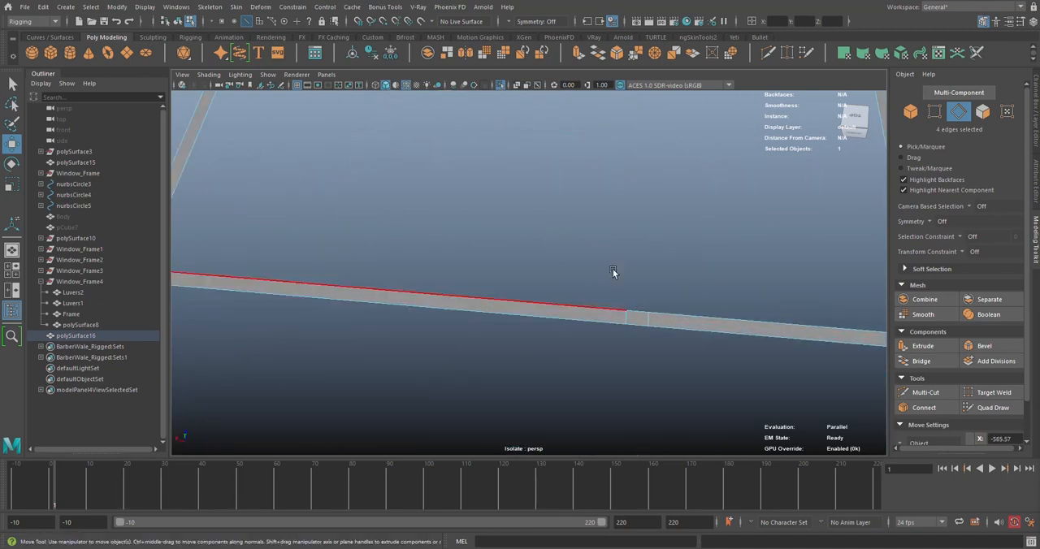
pyautogui.scroll(-4, 601, 260)
pyautogui.keyDown('alt'); pyautogui.moveTo(575, 244); pyautogui.dragTo(569, 322, button='middle'); pyautogui.keyUp('alt')
pyautogui.scroll(-4, 570, 322)
# Undo the edge selections and the interior wall deletions, and clear the selection
pyautogui.hotkey('ctrl', 'z')
pyautogui.hotkey('ctrl', 'z')
pyautogui.hotkey('ctrl', 'z')
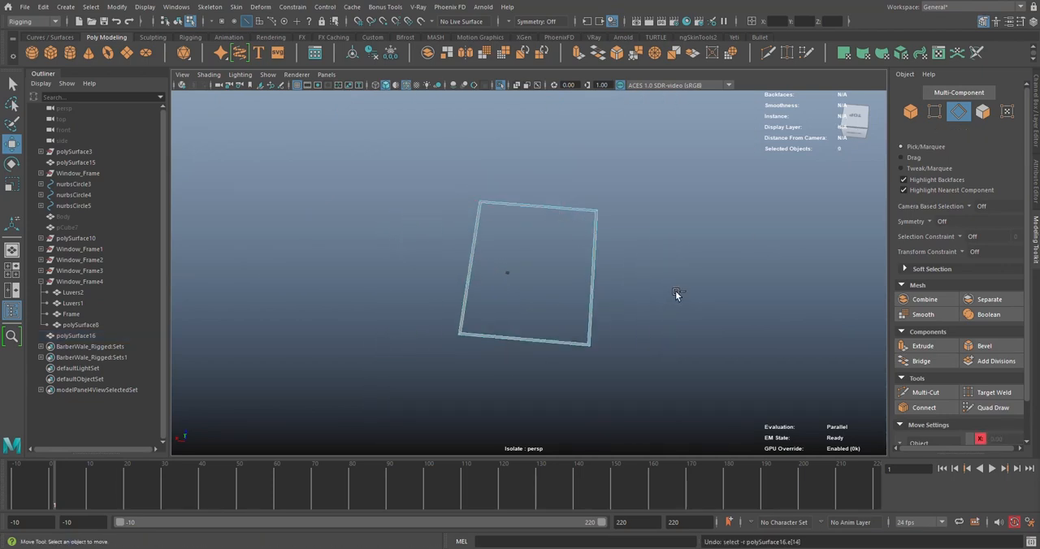
pyautogui.hotkey('ctrl', 'z')
pyautogui.hotkey('ctrl', 'z')
pyautogui.hotkey('ctrl', 'z')
pyautogui.hotkey('ctrl', 'z')
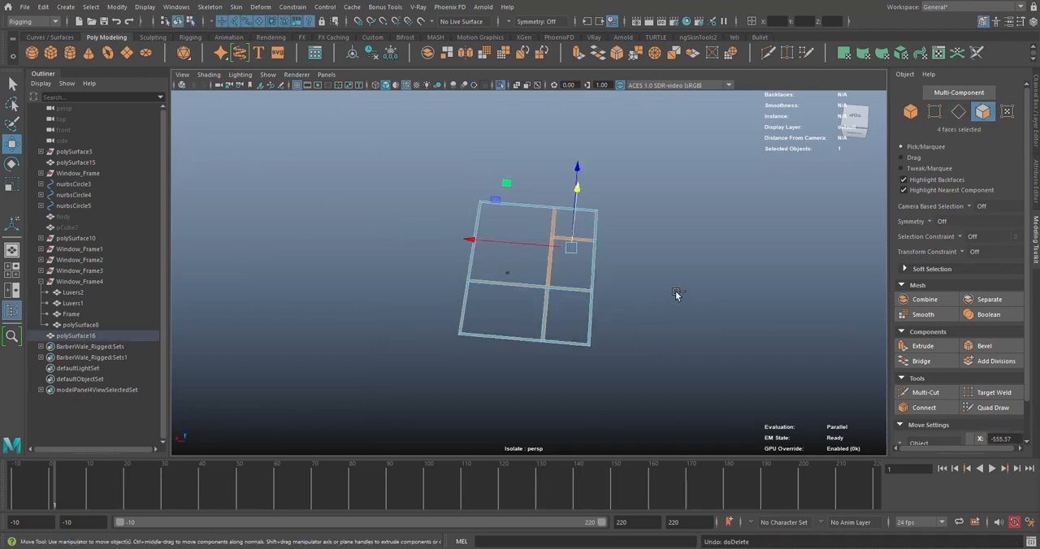
pyautogui.click(675, 294)
pyautogui.scroll(2, 588, 263)
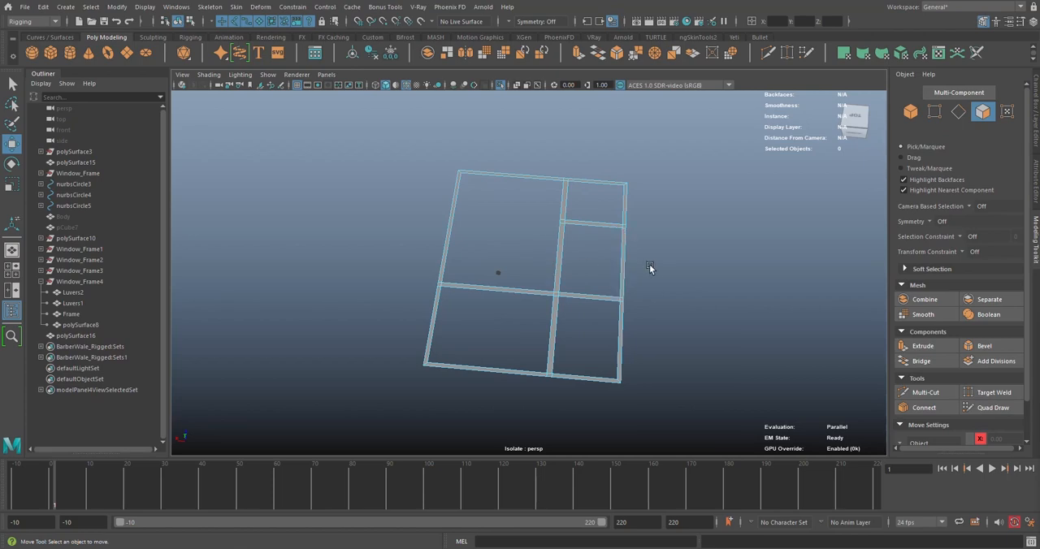
# Select the whole wall strip as an object and switch to the Modeling command set
pyautogui.keyDown('alt'); pyautogui.moveTo(650, 268); pyautogui.dragTo(598, 258); pyautogui.keyUp('alt')
pyautogui.scroll(4, 532, 222)
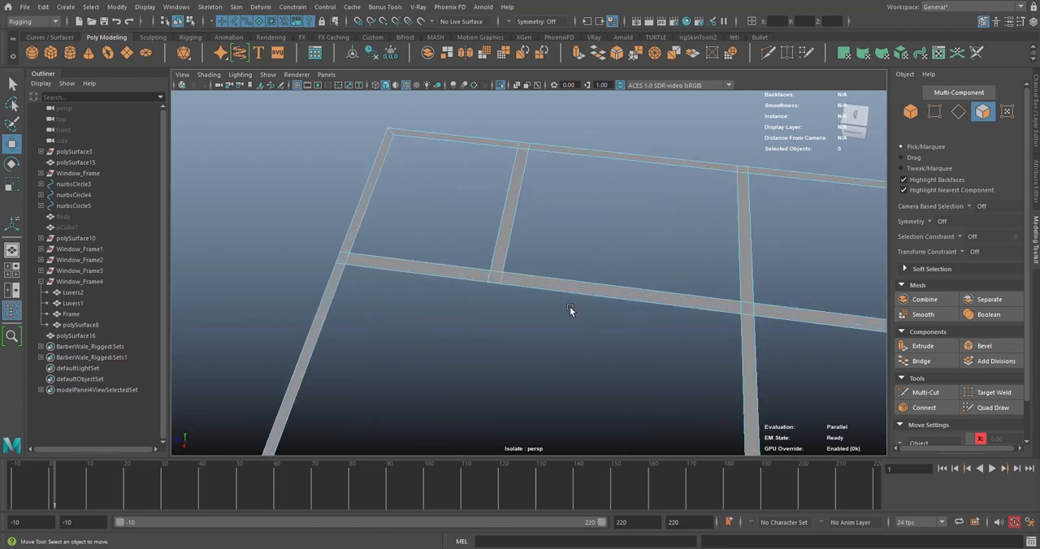
pyautogui.keyDown('alt'); pyautogui.moveTo(570, 306); pyautogui.dragTo(755, 181); pyautogui.keyUp('alt')
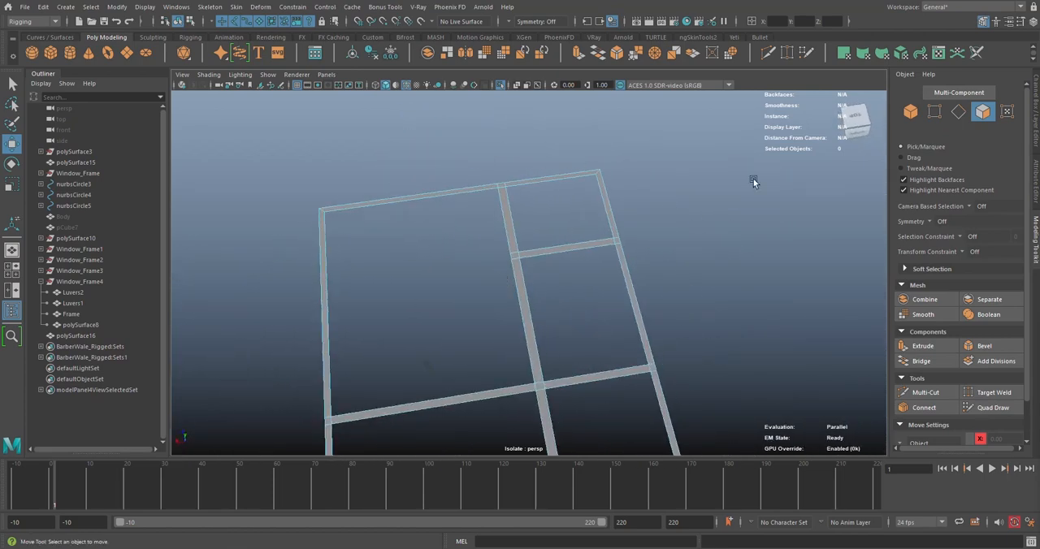
pyautogui.click(959, 112)
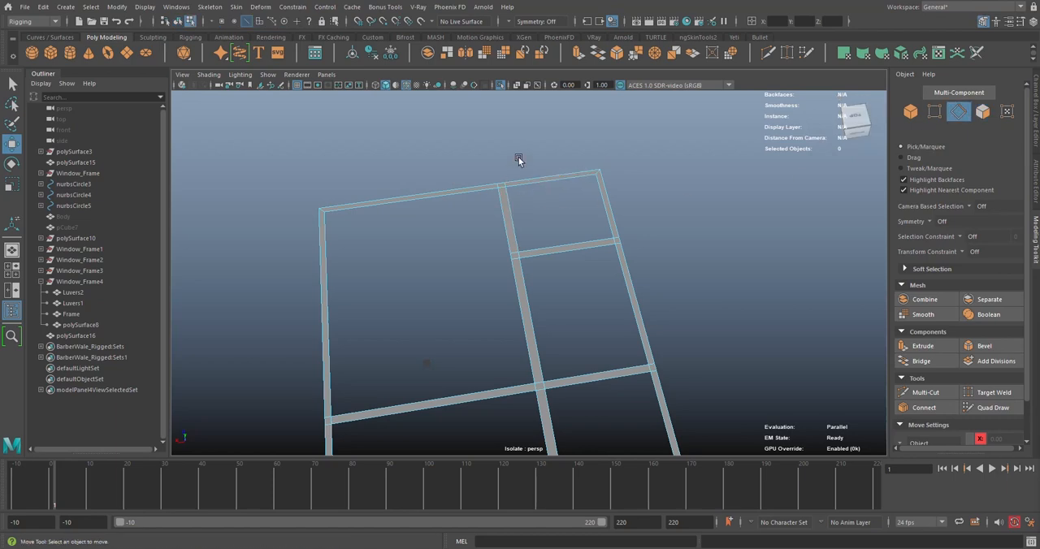
pyautogui.press('F8')
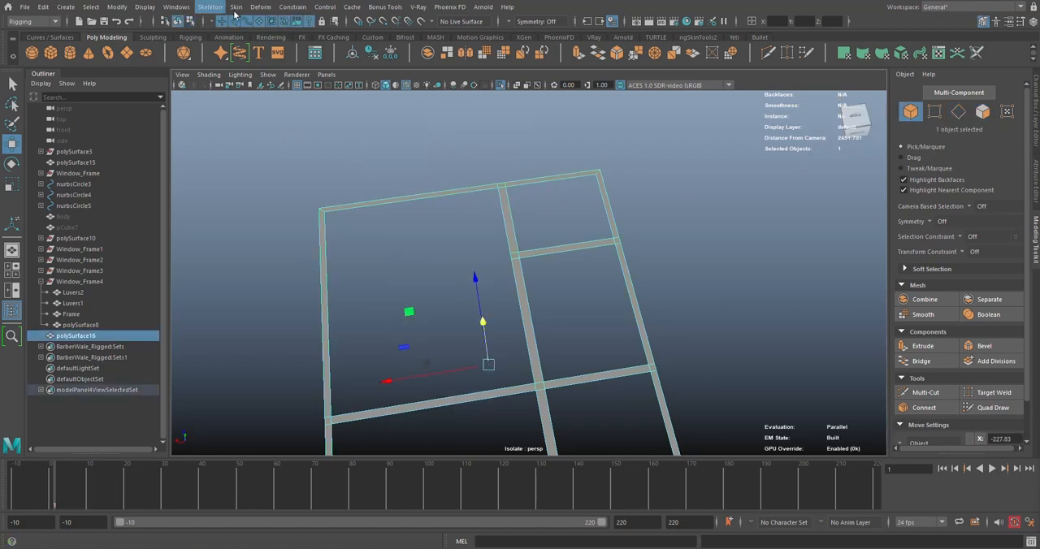
pyautogui.click(33, 21)
pyautogui.click(32, 29)
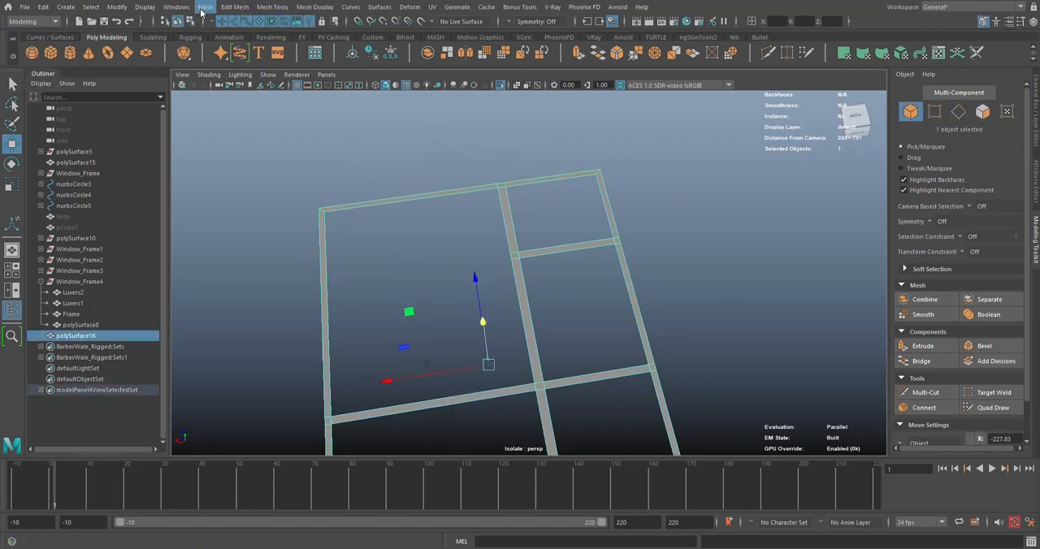
# Try Fill Hole on the whole wall strip mesh, and undo it back to edge selection
pyautogui.click(205, 6)
pyautogui.click(243, 89)
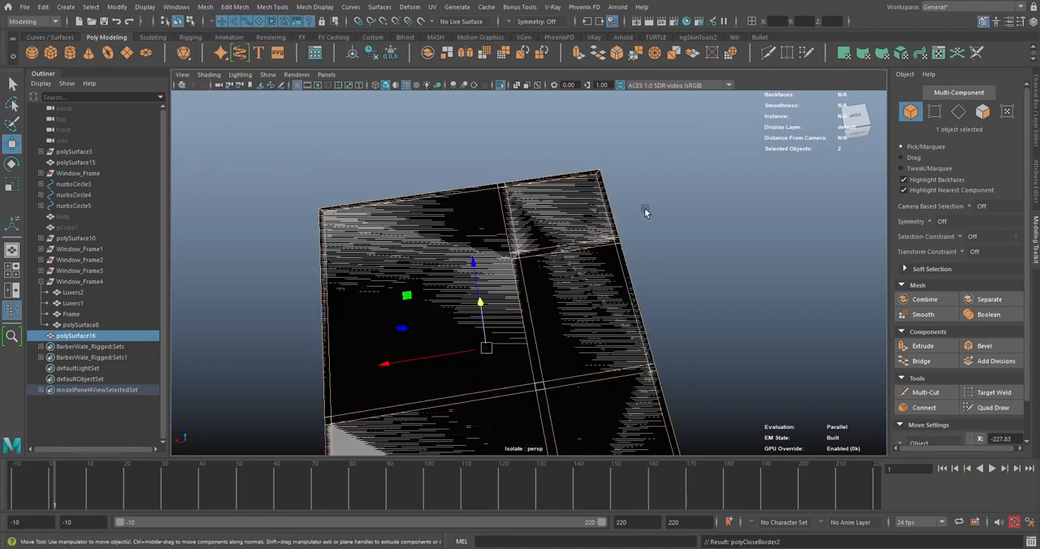
pyautogui.hotkey('ctrl', 'z')
pyautogui.hotkey('ctrl', 'z')
pyautogui.hotkey('ctrl', 'z')
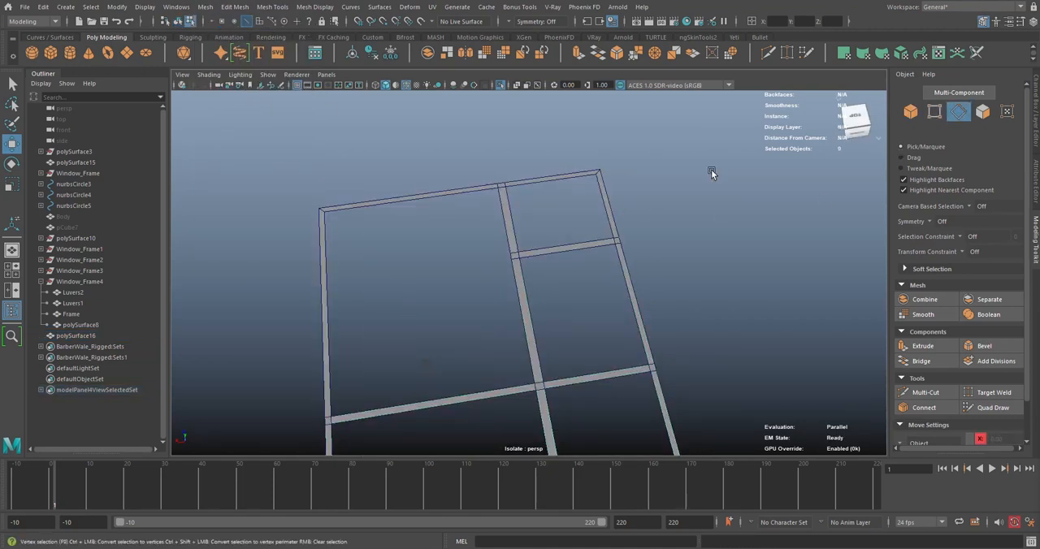
# Select the inner border edge loop of the largest room and fill it with Fill Hole
pyautogui.doubleClick(490, 192)
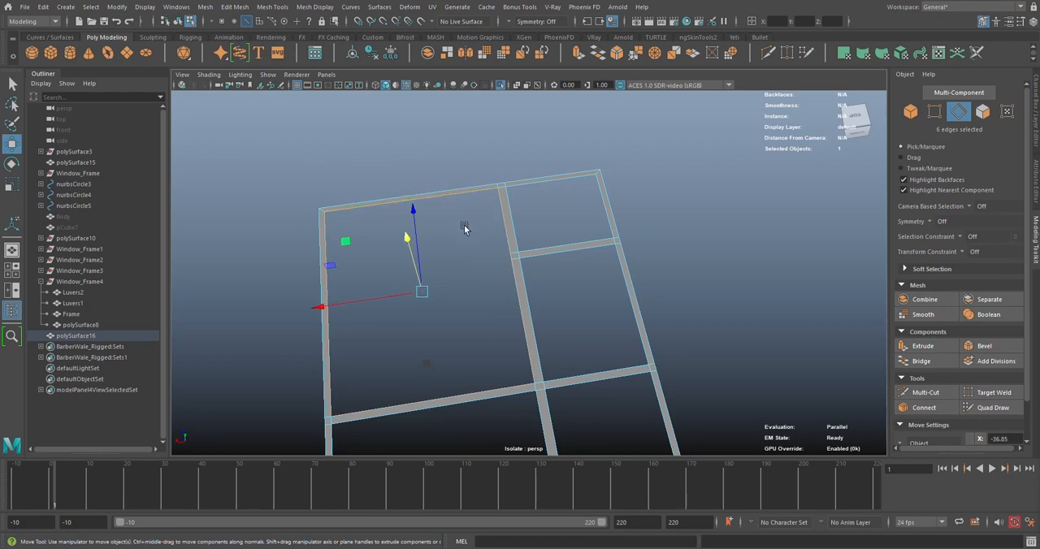
pyautogui.click(206, 7)
pyautogui.click(236, 86)
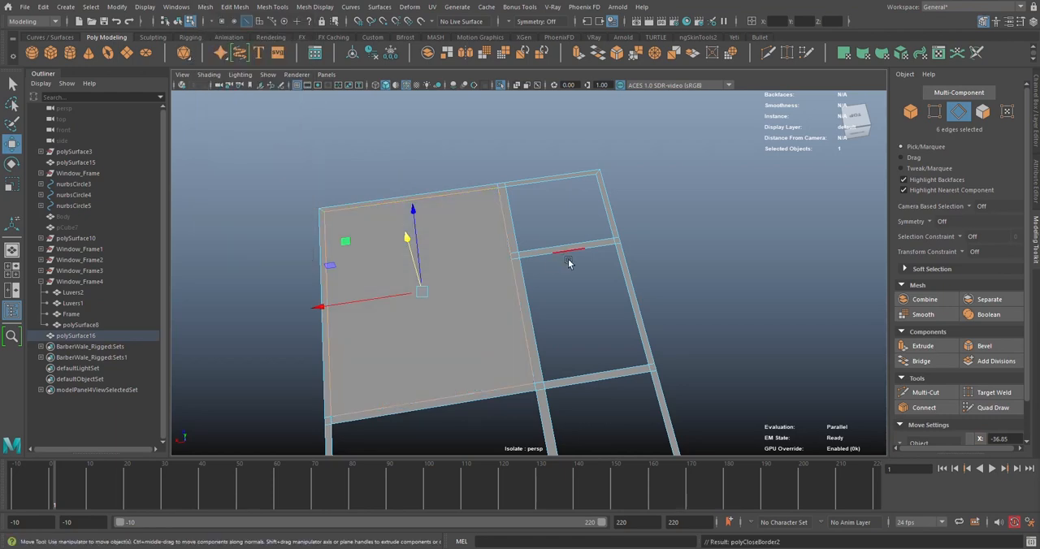
pyautogui.keyDown('alt'); pyautogui.moveTo(569, 260); pyautogui.dragTo(542, 234); pyautogui.keyUp('alt')
pyautogui.keyDown('alt'); pyautogui.moveTo(542, 233); pyautogui.dragTo(573, 200, button='middle'); pyautogui.keyUp('alt')
pyautogui.keyDown('alt'); pyautogui.moveTo(574, 200); pyautogui.dragTo(568, 222, button='right'); pyautogui.keyUp('alt')
pyautogui.scroll(-3, 601, 236)
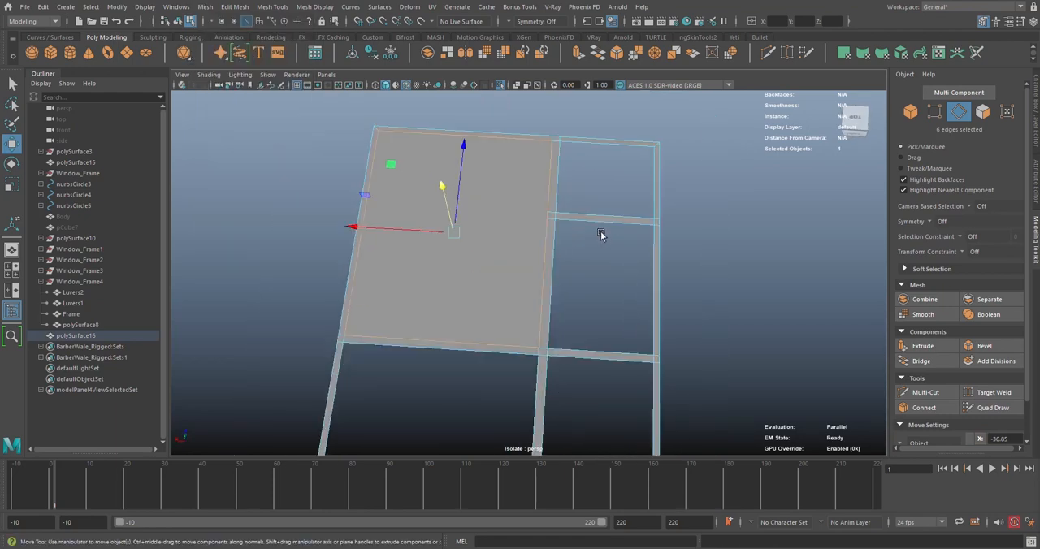
# Switch to face selection and select the filled floor face of the largest room
pyautogui.click(601, 233)
pyautogui.keyDown('alt'); pyautogui.moveTo(485, 238); pyautogui.dragTo(777, 192); pyautogui.keyUp('alt')
pyautogui.click(474, 225)
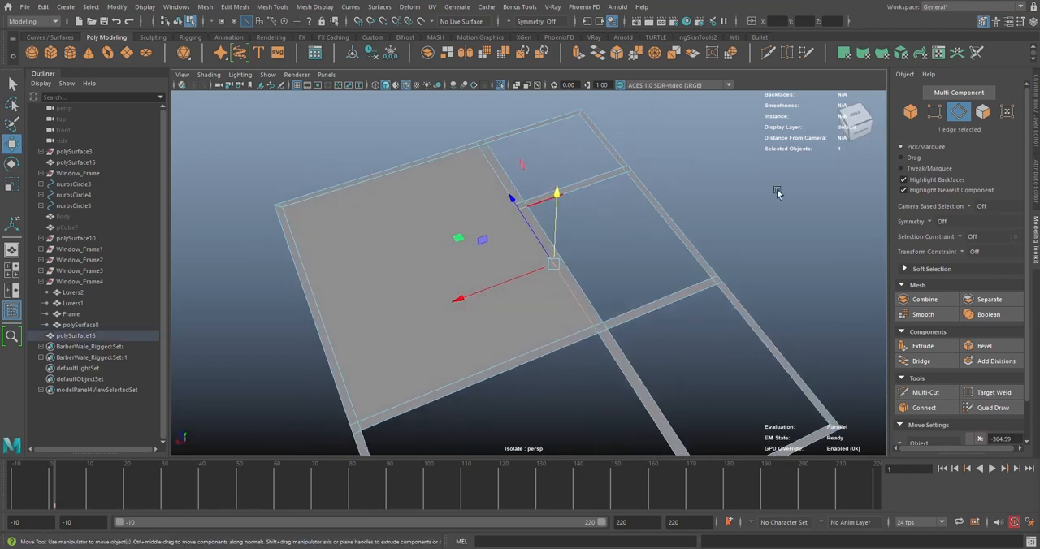
pyautogui.click(983, 112)
pyautogui.keyDown('alt'); pyautogui.moveTo(431, 239); pyautogui.dragTo(410, 235); pyautogui.keyUp('alt')
pyautogui.scroll(3, 439, 228)
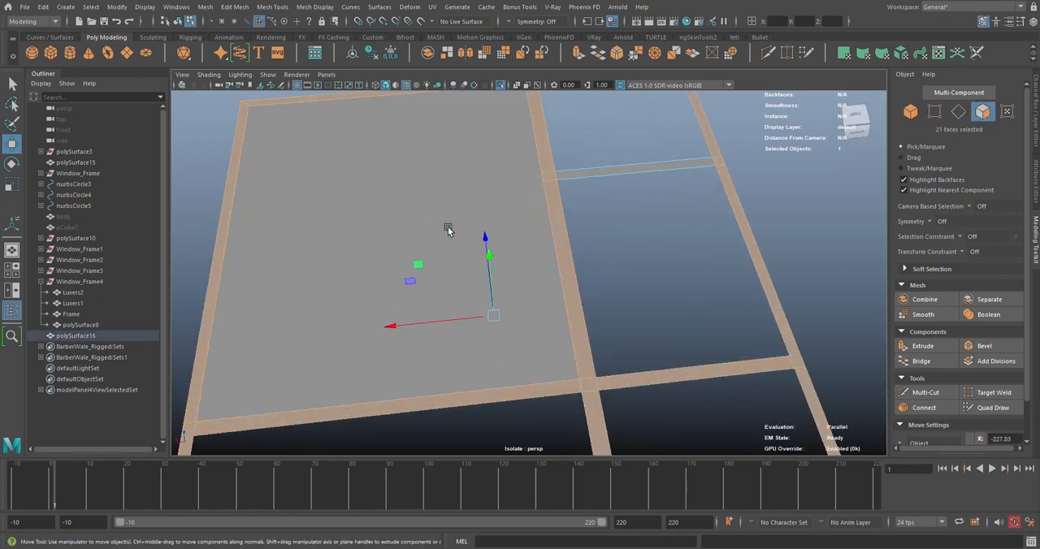
pyautogui.click(419, 179)
pyautogui.scroll(-1, 544, 216)
pyautogui.keyDown('alt'); pyautogui.moveTo(544, 216); pyautogui.dragTo(556, 254, button='middle'); pyautogui.keyUp('alt')
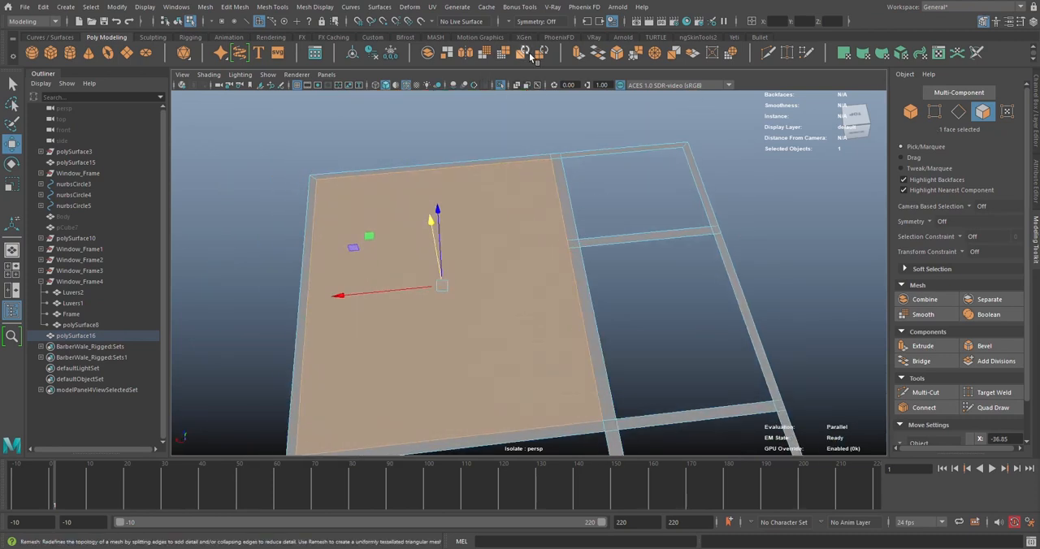
# Extrude the largest room's filled face with an offset of 10
pyautogui.press('t')
pyautogui.hotkey('ctrl', 'e')
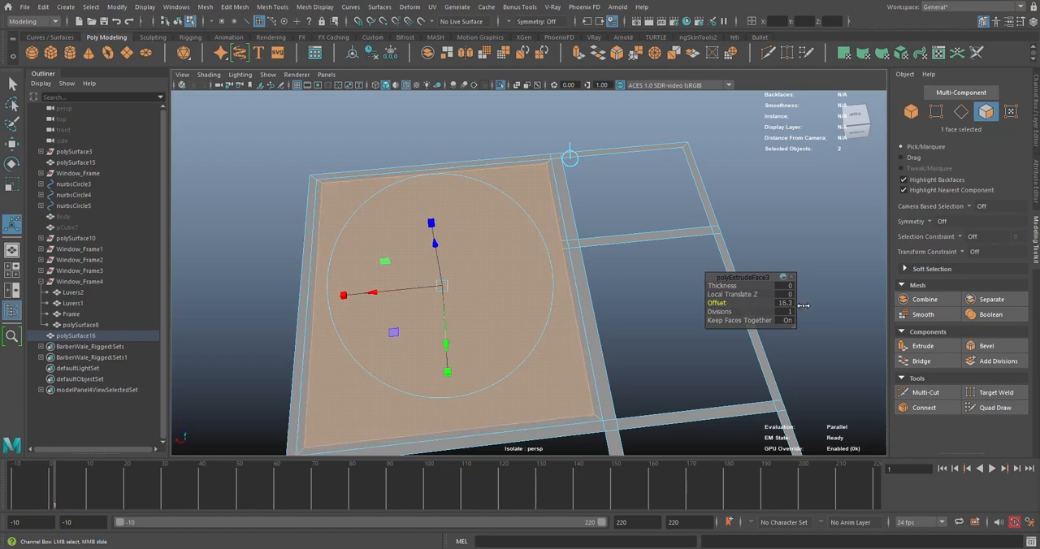
pyautogui.click(788, 304)
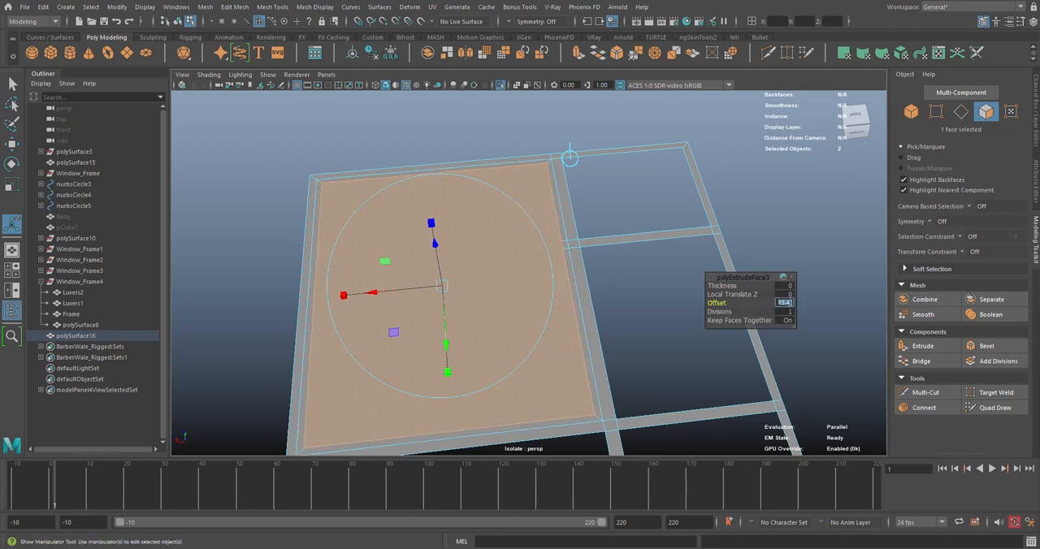
pyautogui.press('Return')
# Delete the inner inset face of the largest room, keeping only the thin border strip along its walls
pyautogui.keyDown('alt'); pyautogui.moveTo(479, 399); pyautogui.dragTo(575, 263, button='middle'); pyautogui.keyUp('alt')
pyautogui.scroll(3, 533, 274)
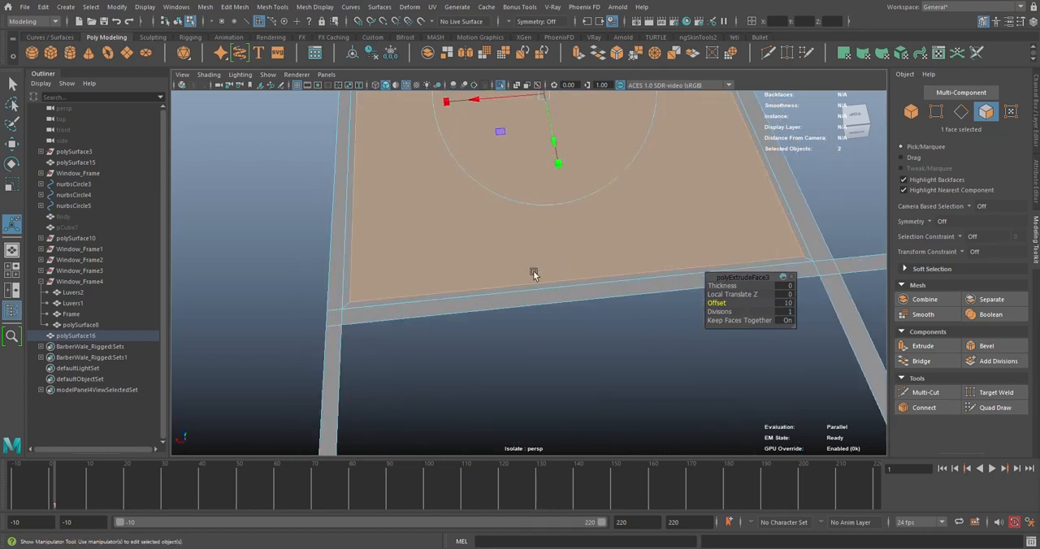
pyautogui.keyDown('alt'); pyautogui.moveTo(533, 274); pyautogui.dragTo(554, 301); pyautogui.keyUp('alt')
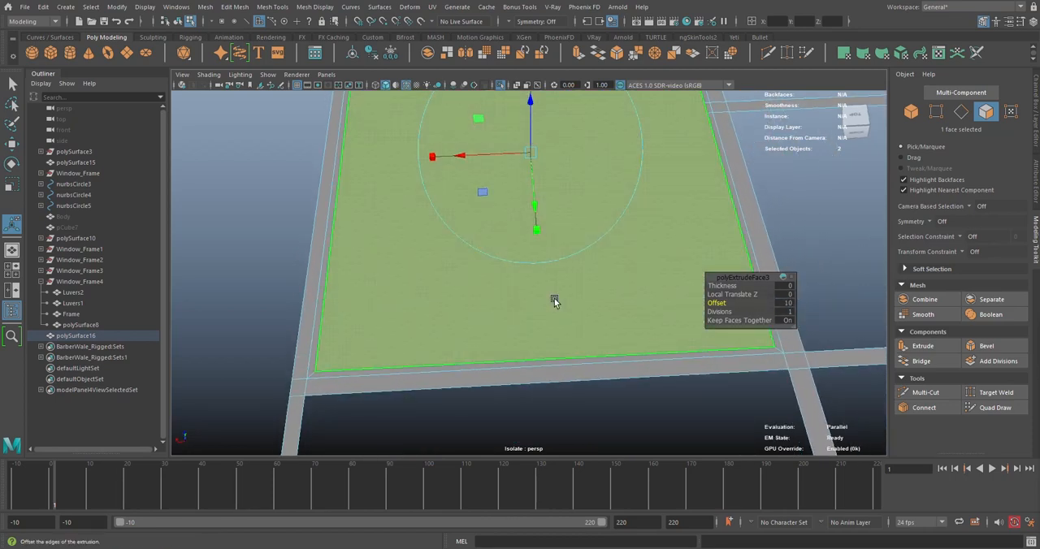
pyautogui.press('Delete')
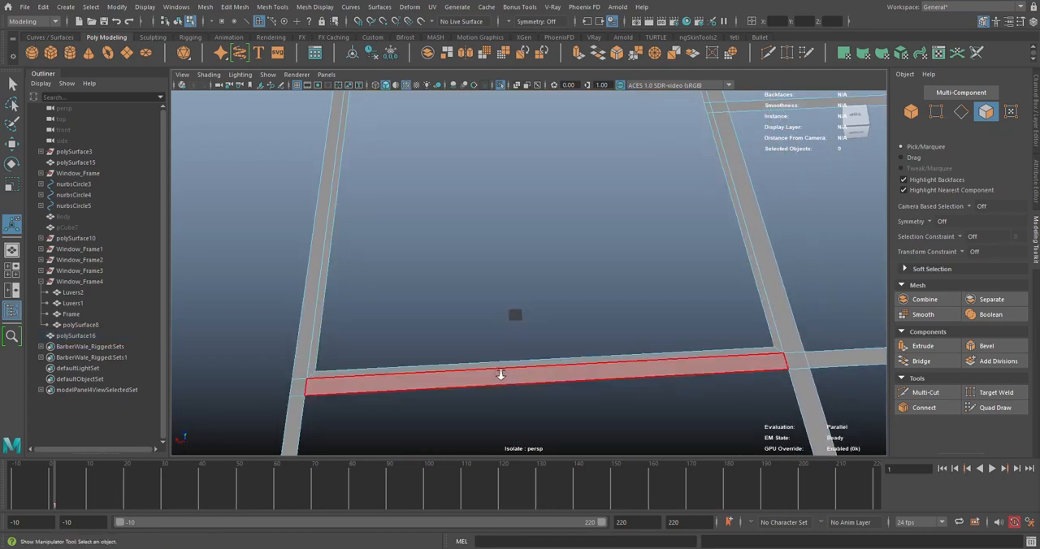
pyautogui.keyDown('alt'); pyautogui.moveTo(499, 371); pyautogui.dragTo(531, 318); pyautogui.keyUp('alt')
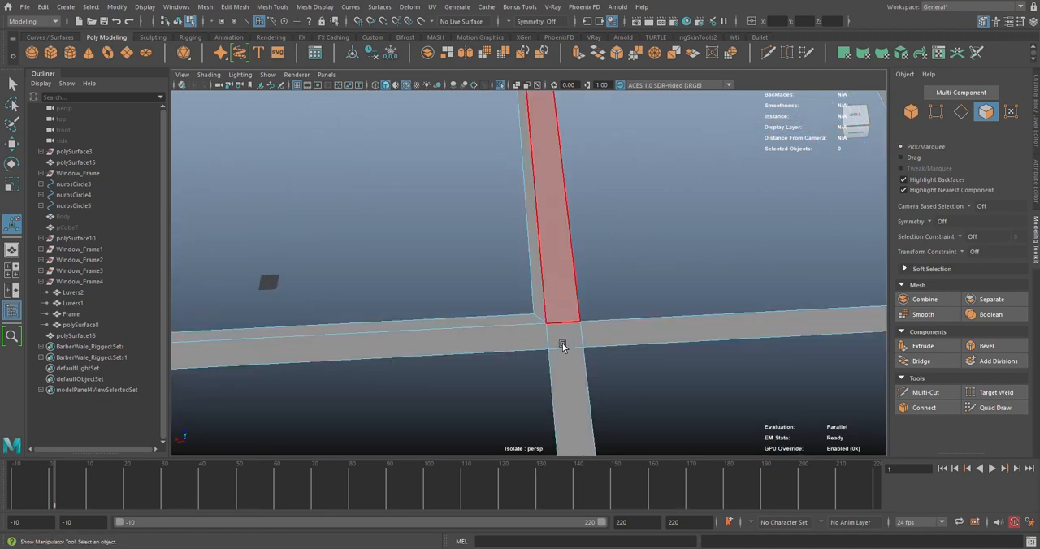
pyautogui.keyDown('alt'); pyautogui.moveTo(559, 374); pyautogui.dragTo(529, 353); pyautogui.keyUp('alt')
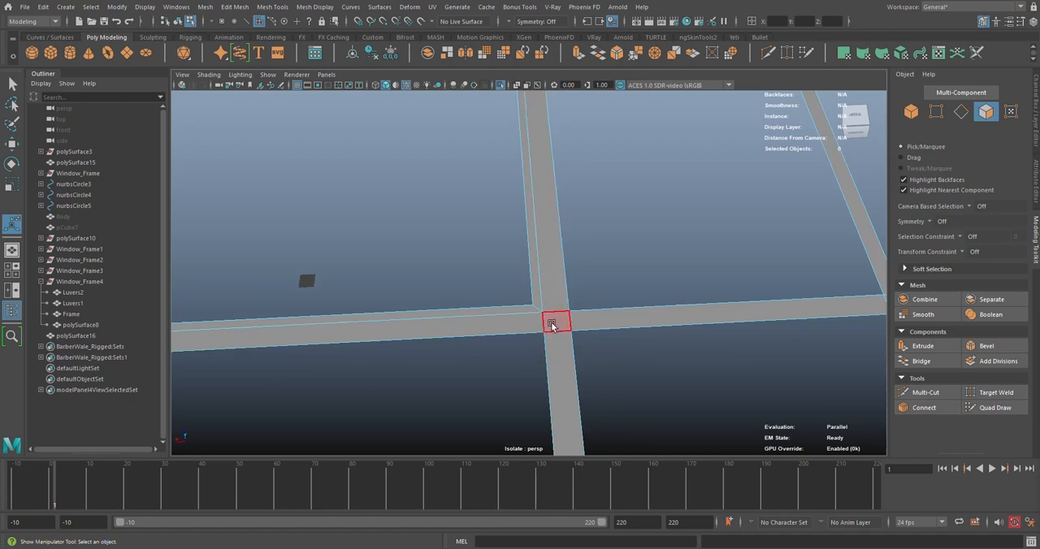
pyautogui.keyDown('alt'); pyautogui.moveTo(498, 305); pyautogui.dragTo(567, 250); pyautogui.keyUp('alt')
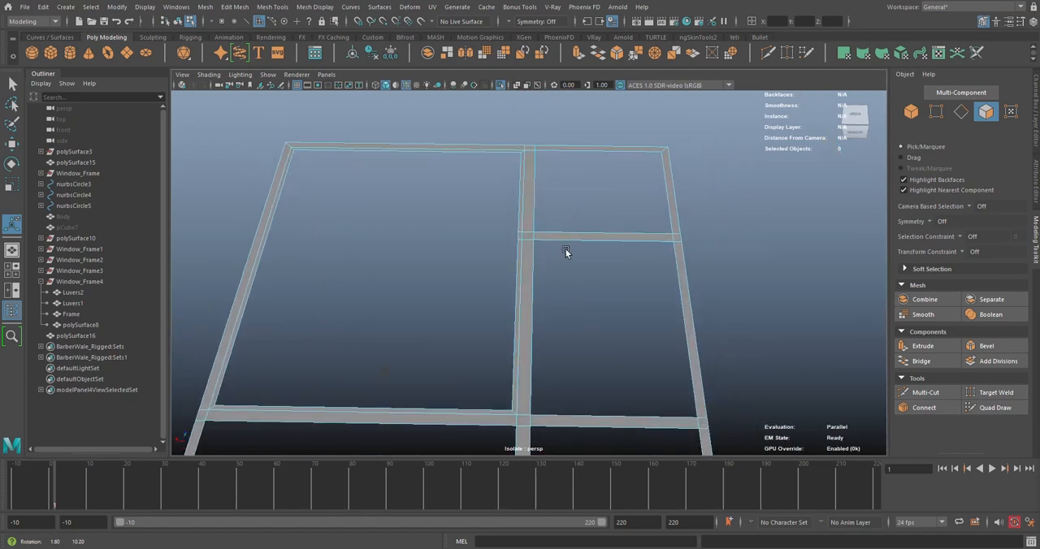
# Select the inner border edges of the four remaining rooms and close them with Fill Hole
pyautogui.click(961, 113)
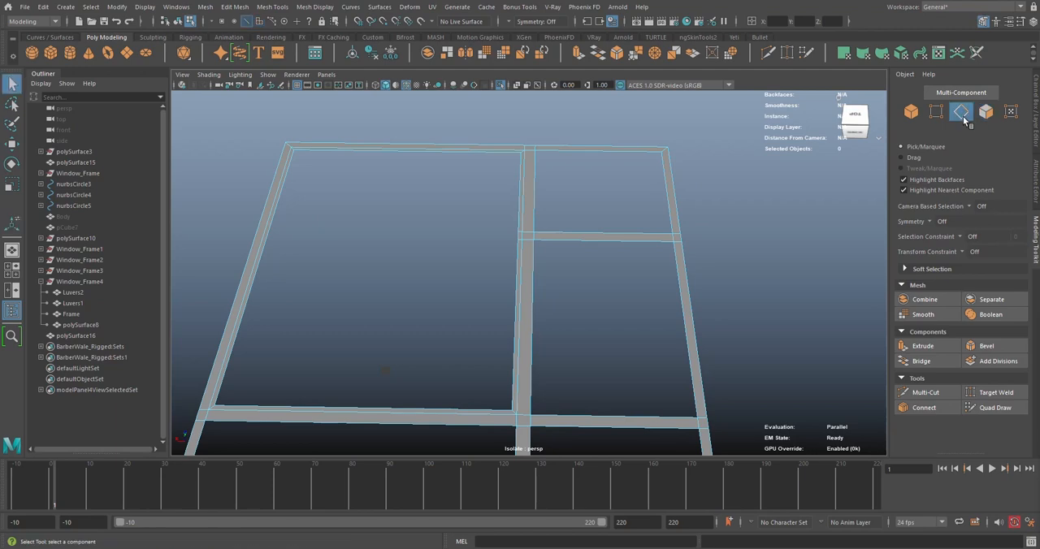
pyautogui.doubleClick(660, 174)
pyautogui.keyDown('shift'); pyautogui.doubleClick(655, 242); pyautogui.keyUp('shift')
pyautogui.keyDown('alt'); pyautogui.moveTo(656, 243); pyautogui.dragTo(515, 249); pyautogui.keyUp('alt')
pyautogui.keyDown('shift'); pyautogui.doubleClick(557, 268); pyautogui.keyUp('shift')
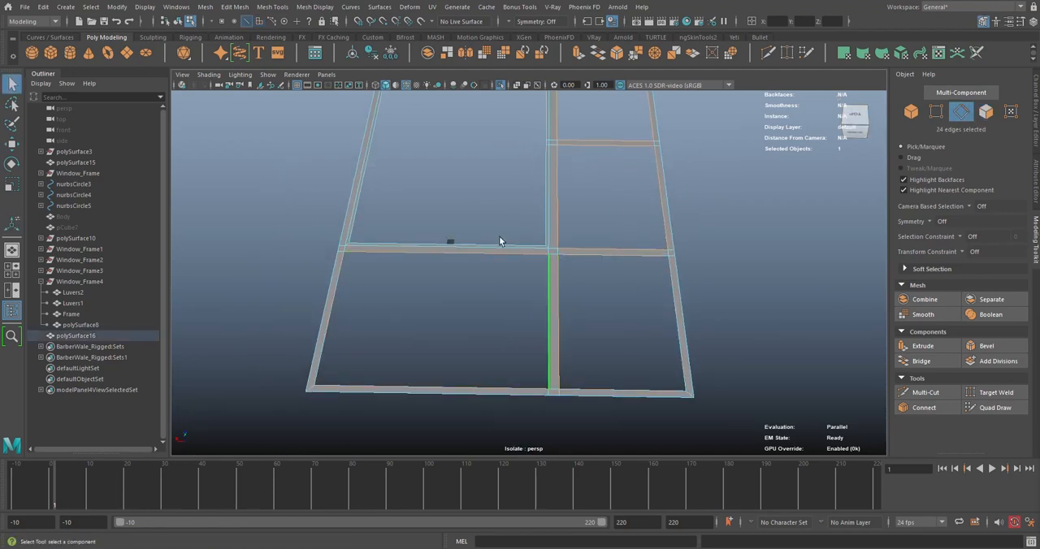
pyautogui.click(205, 7)
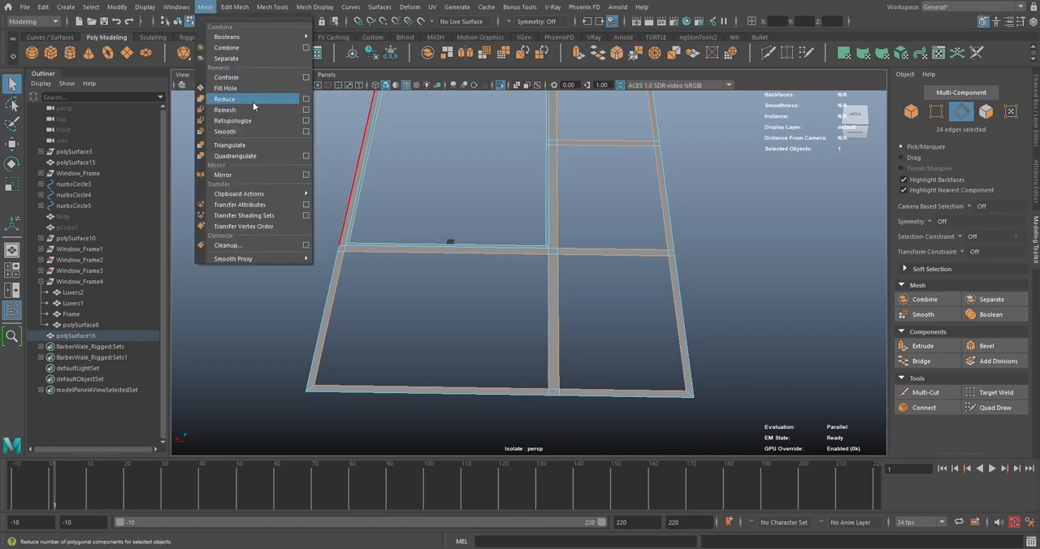
pyautogui.click(225, 88)
pyautogui.press('w')
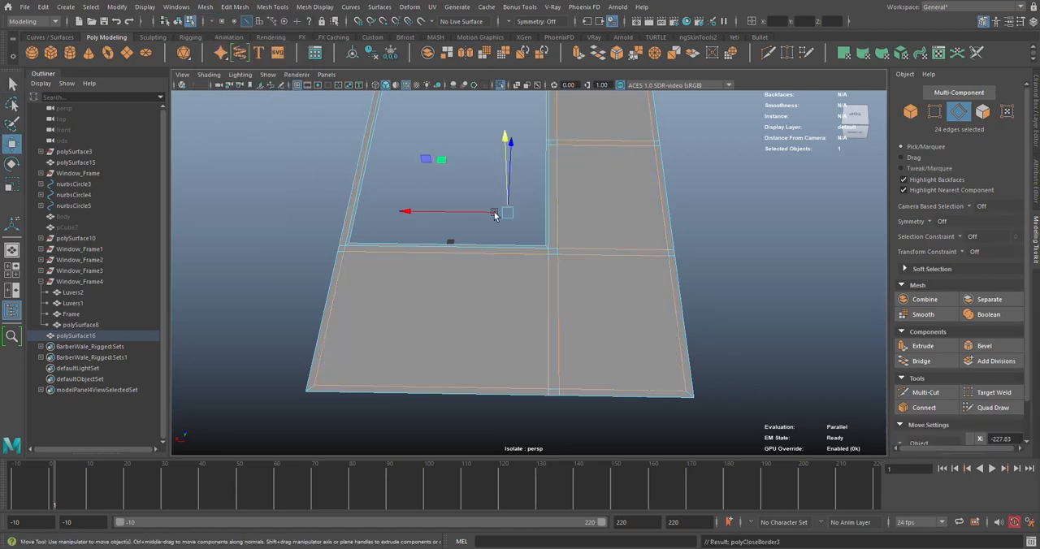
# Select the four newly filled room faces and extrude them with an offset of 10
pyautogui.click(982, 113)
pyautogui.click(613, 320)
pyautogui.keyDown('shift'); pyautogui.click(520, 311); pyautogui.keyUp('shift')
pyautogui.keyDown('shift'); pyautogui.click(568, 212); pyautogui.keyUp('shift')
pyautogui.keyDown('shift'); pyautogui.click(578, 138); pyautogui.keyUp('shift')
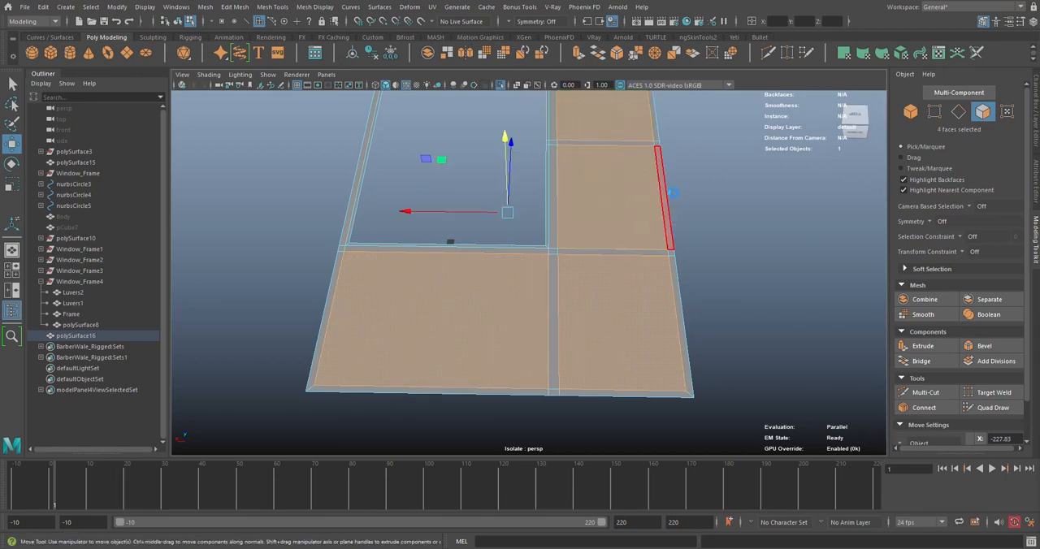
pyautogui.hotkey('ctrl', 'e')
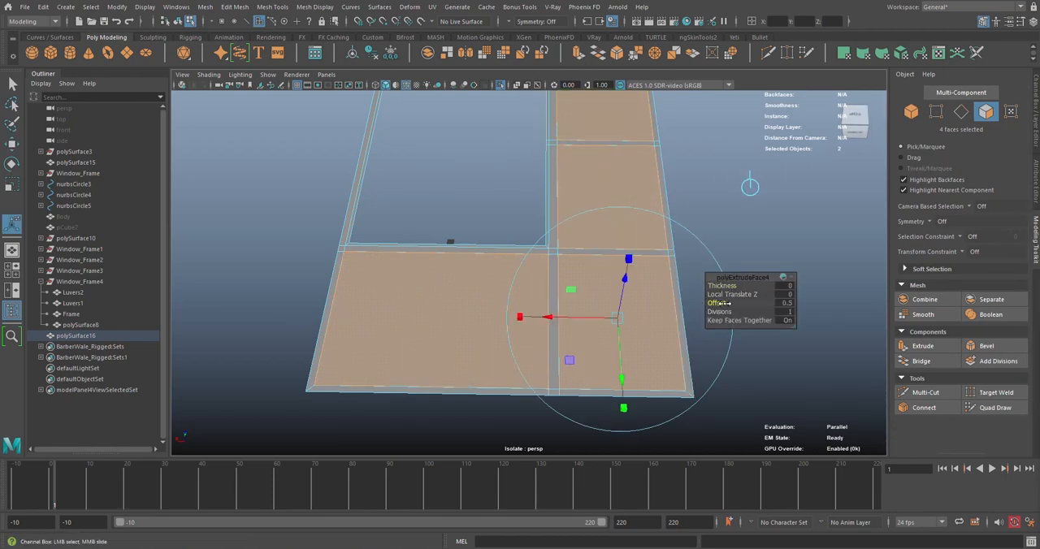
pyautogui.moveTo(723, 303); pyautogui.dragTo(740, 303)
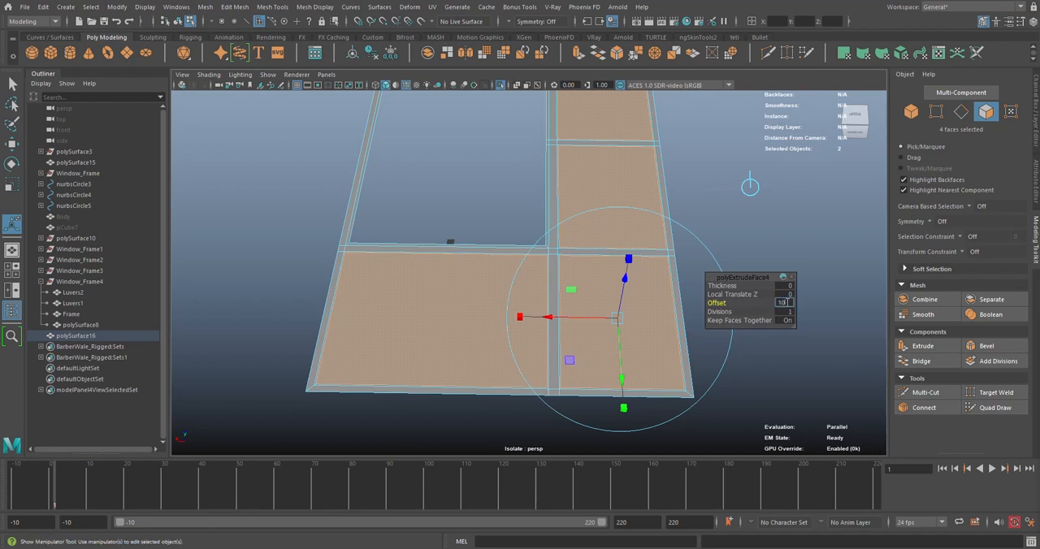
pyautogui.press('Return')
# Delete the four inner inset faces, keeping the thin border strips around those rooms
pyautogui.scroll(5, 634, 286)
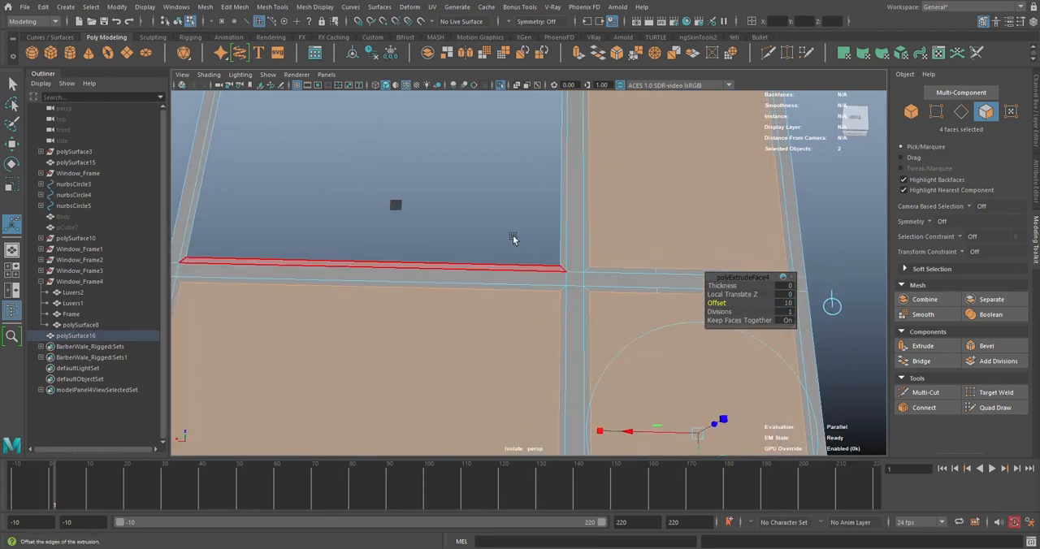
pyautogui.keyDown('alt'); pyautogui.moveTo(526, 235); pyautogui.dragTo(507, 213); pyautogui.keyUp('alt')
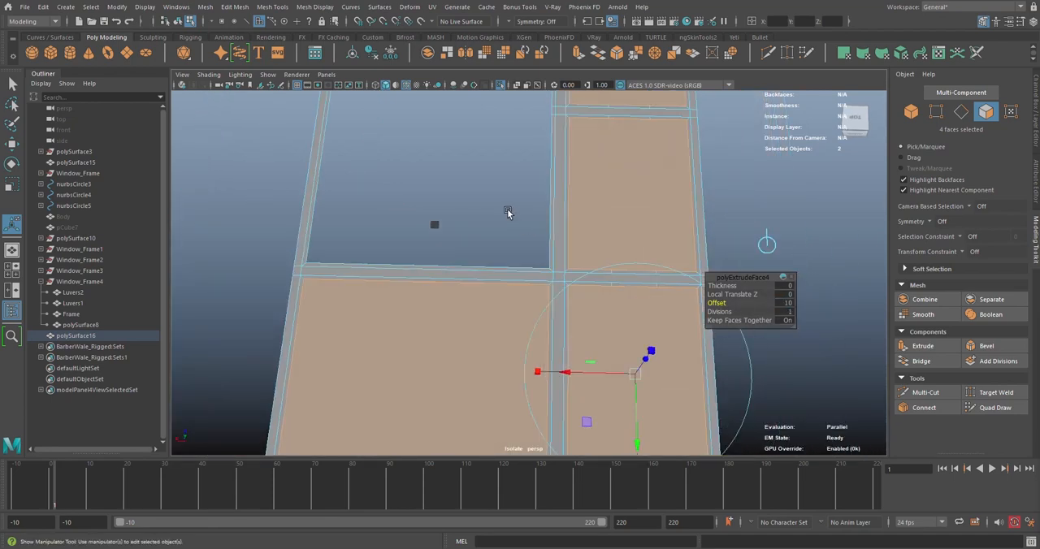
pyautogui.press('Delete')
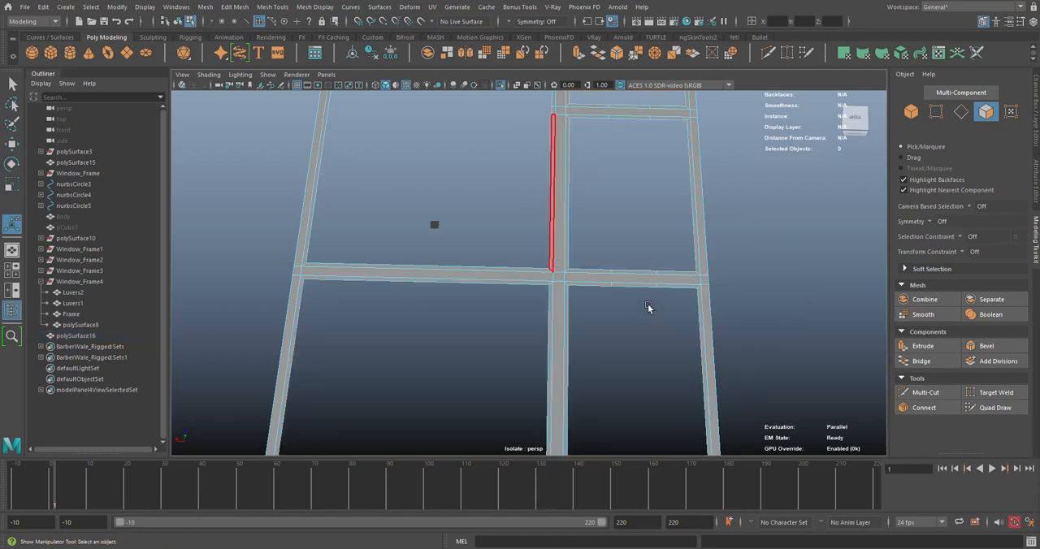
pyautogui.keyDown('alt'); pyautogui.moveTo(648, 306); pyautogui.dragTo(537, 320); pyautogui.keyUp('alt')
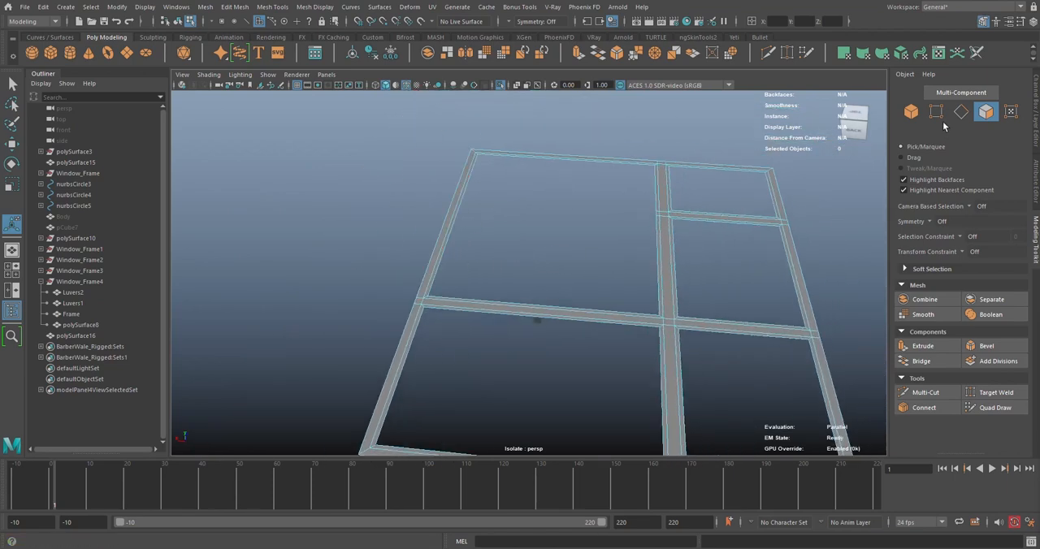
# Select the thin border strips of all five rooms through their edges, convert to faces, extract them as separate pieces and clear the selection
pyautogui.click(961, 111)
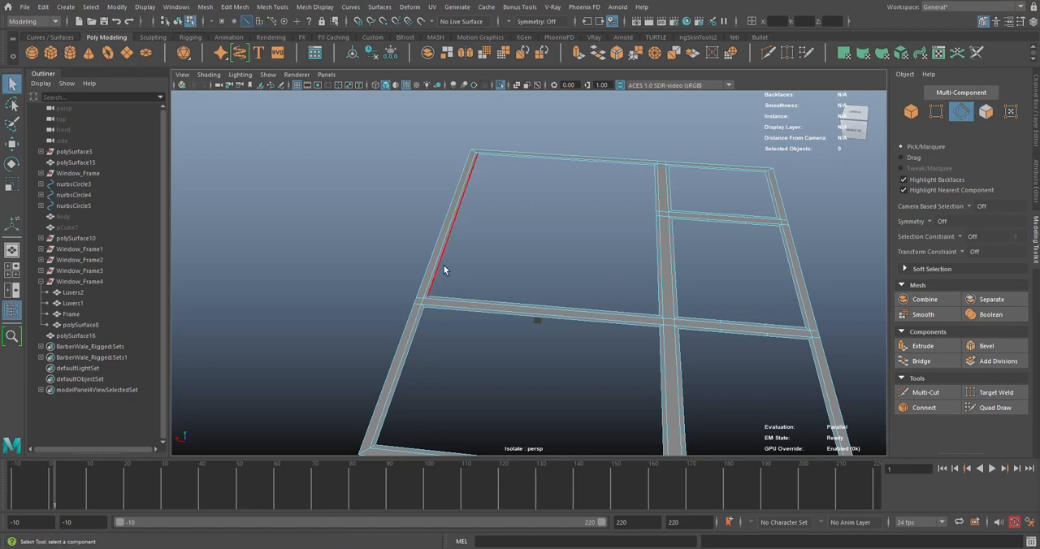
pyautogui.click(444, 269)
pyautogui.keyDown('shift'); pyautogui.doubleClick(563, 317); pyautogui.keyUp('shift')
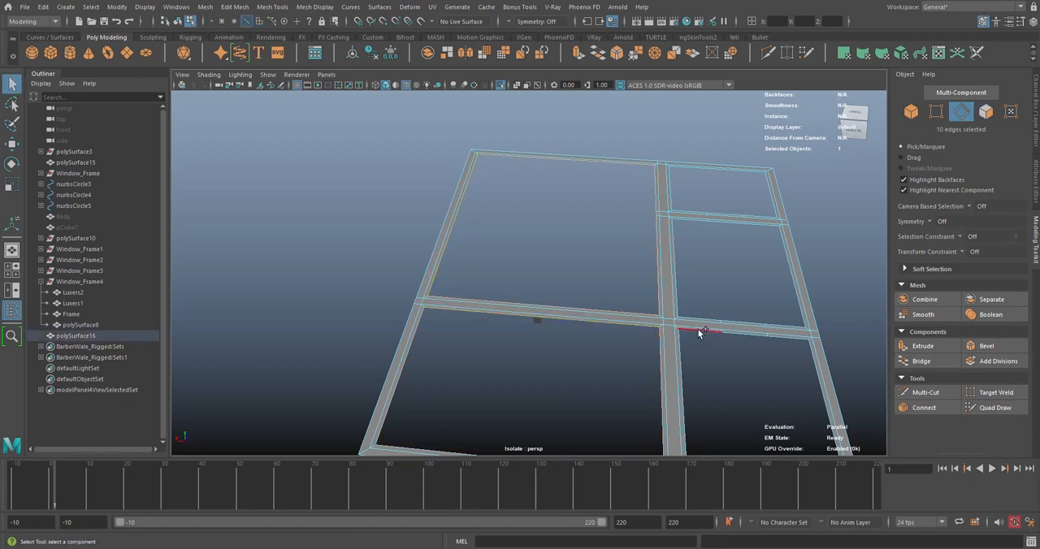
pyautogui.keyDown('shift'); pyautogui.doubleClick(711, 221); pyautogui.keyUp('shift')
pyautogui.keyDown('alt'); pyautogui.moveTo(705, 241); pyautogui.dragTo(640, 245); pyautogui.keyUp('alt')
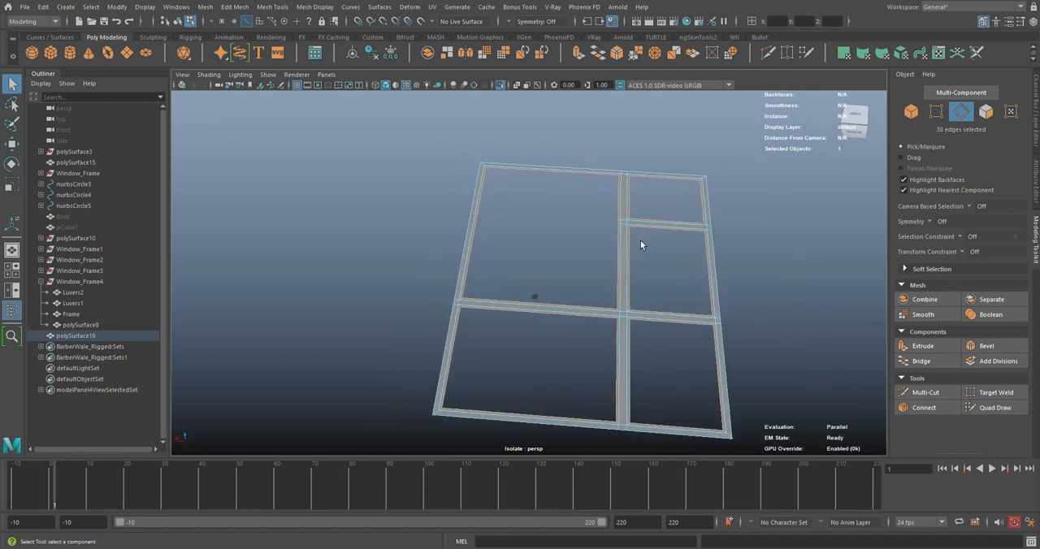
pyautogui.click(986, 111)
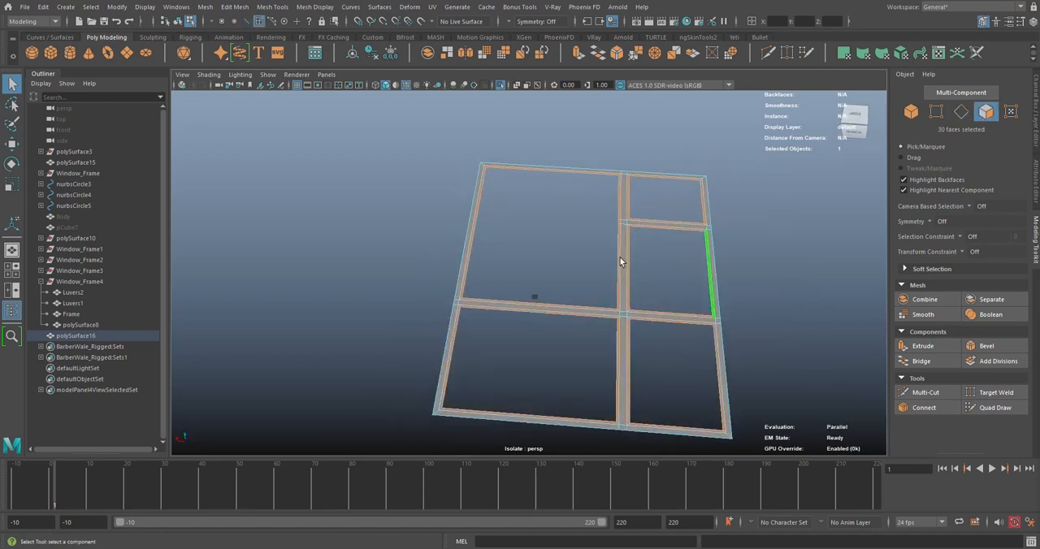
pyautogui.keyDown('shift'); pyautogui.moveTo(536, 187); pyautogui.dragTo(524, 372, button='right'); pyautogui.keyUp('shift')
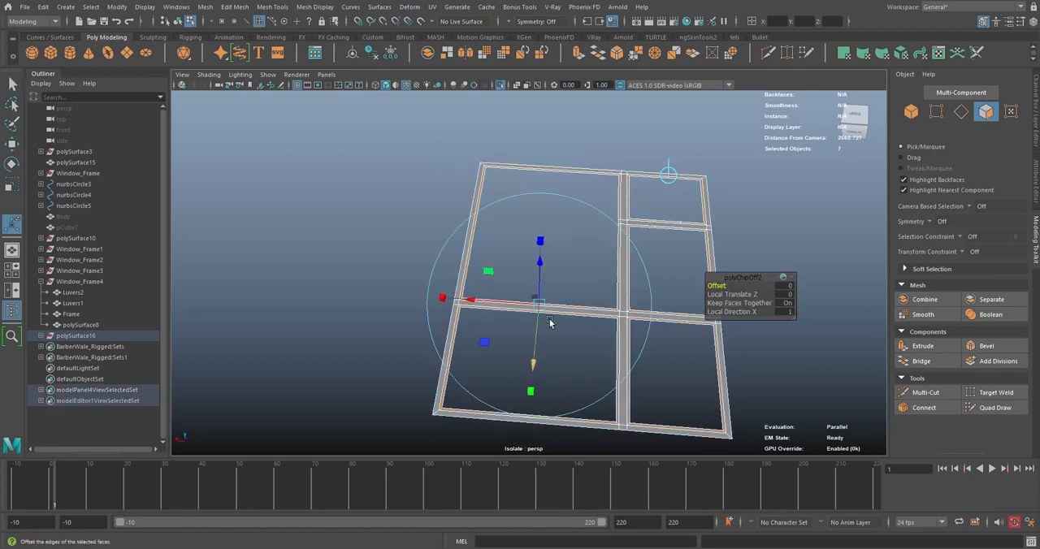
pyautogui.click(766, 225)
# Select the separated wall-top frame in object mode and examine it against the room border strips
pyautogui.moveTo(670, 227); pyautogui.dragTo(723, 213, button='right')
pyautogui.keyDown('alt'); pyautogui.moveTo(741, 230); pyautogui.dragTo(629, 225); pyautogui.keyUp('alt')
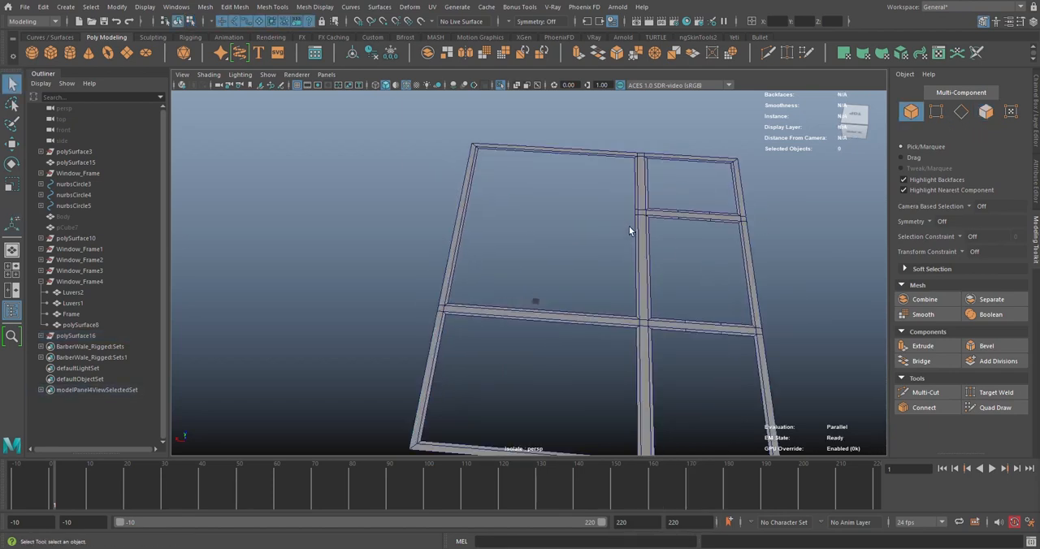
pyautogui.click(634, 225)
pyautogui.keyDown('alt'); pyautogui.moveTo(519, 233); pyautogui.dragTo(495, 233); pyautogui.keyUp('alt')
pyautogui.click(323, 287)
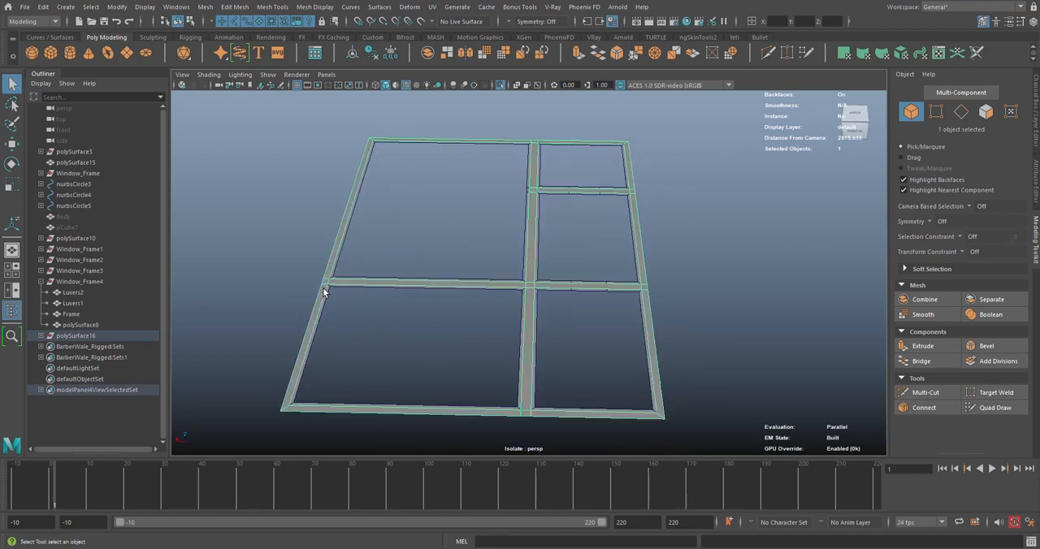
pyautogui.keyDown('alt'); pyautogui.moveTo(323, 287); pyautogui.dragTo(442, 286); pyautogui.keyUp('alt')
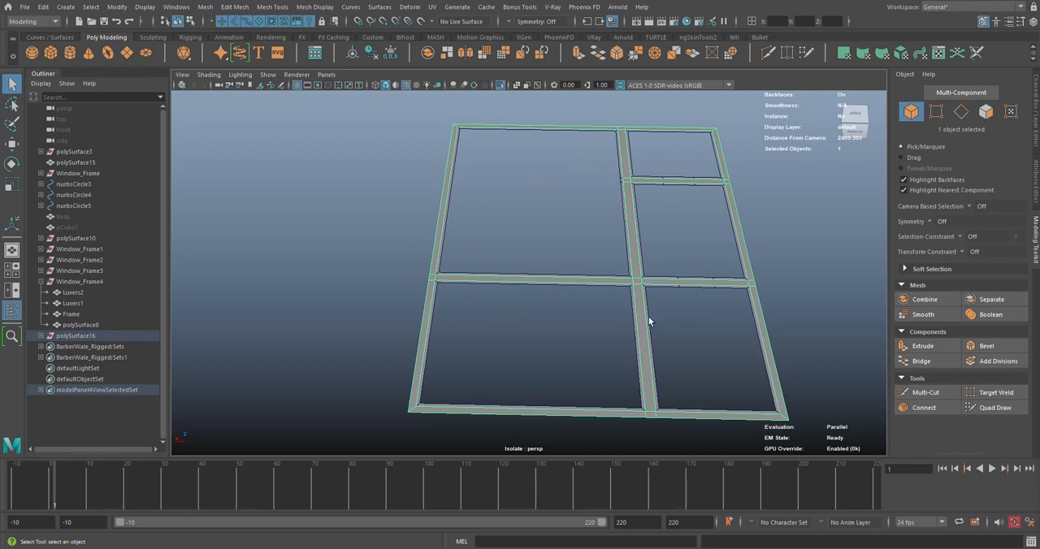
pyautogui.keyDown('alt'); pyautogui.moveTo(713, 317); pyautogui.dragTo(520, 273, button='middle'); pyautogui.keyUp('alt')
pyautogui.keyDown('alt'); pyautogui.moveTo(520, 272); pyautogui.dragTo(521, 212, button='right'); pyautogui.keyUp('alt')
# Select the largest room's border strip and delete its two extra cross edges beside the interior wall junction
pyautogui.click(593, 302)
pyautogui.scroll(-2, 520, 212)
pyautogui.keyDown('alt'); pyautogui.moveTo(541, 199); pyautogui.dragTo(559, 265, button='middle'); pyautogui.keyUp('alt')
pyautogui.keyDown('alt'); pyautogui.moveTo(559, 264); pyautogui.dragTo(557, 260); pyautogui.keyUp('alt')
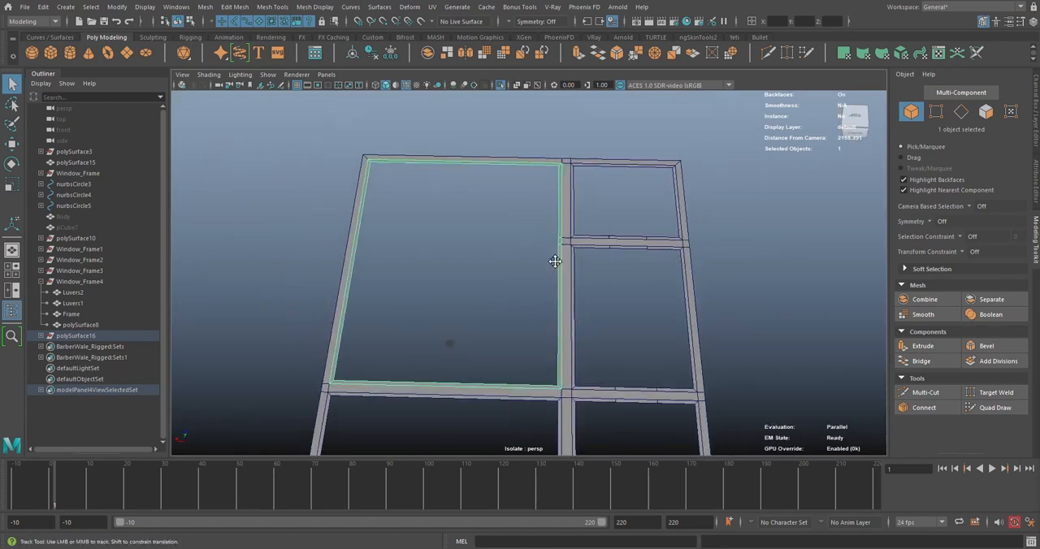
pyautogui.scroll(4, 553, 265)
pyautogui.scroll(4, 552, 264)
pyautogui.keyDown('alt'); pyautogui.moveTo(693, 216); pyautogui.dragTo(598, 242, button='middle'); pyautogui.keyUp('alt')
pyautogui.scroll(3, 597, 241)
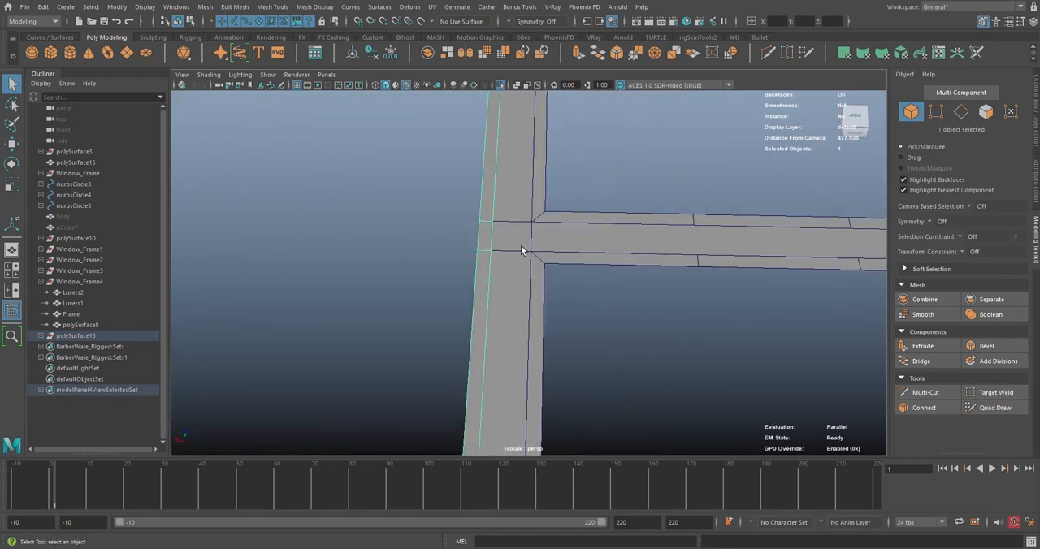
pyautogui.press('F10')
pyautogui.click(488, 257)
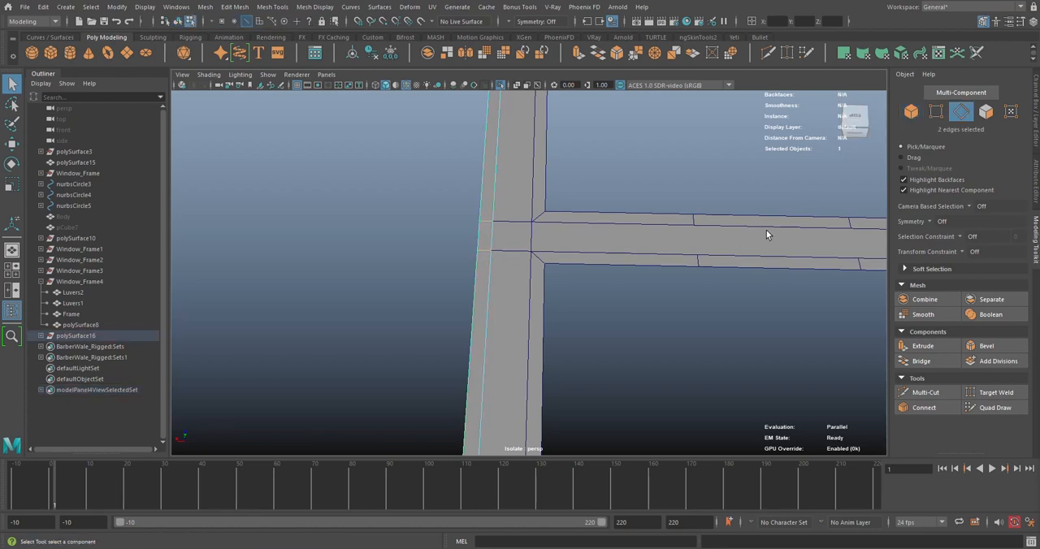
pyautogui.hotkey('ctrl', 'Delete')
# Extrude the largest room's border strip with a thickness of -6 from object mode and inspect its depth from the side
pyautogui.scroll(-6, 777, 223)
pyautogui.keyDown('alt'); pyautogui.moveTo(515, 180); pyautogui.dragTo(553, 171); pyautogui.keyUp('alt')
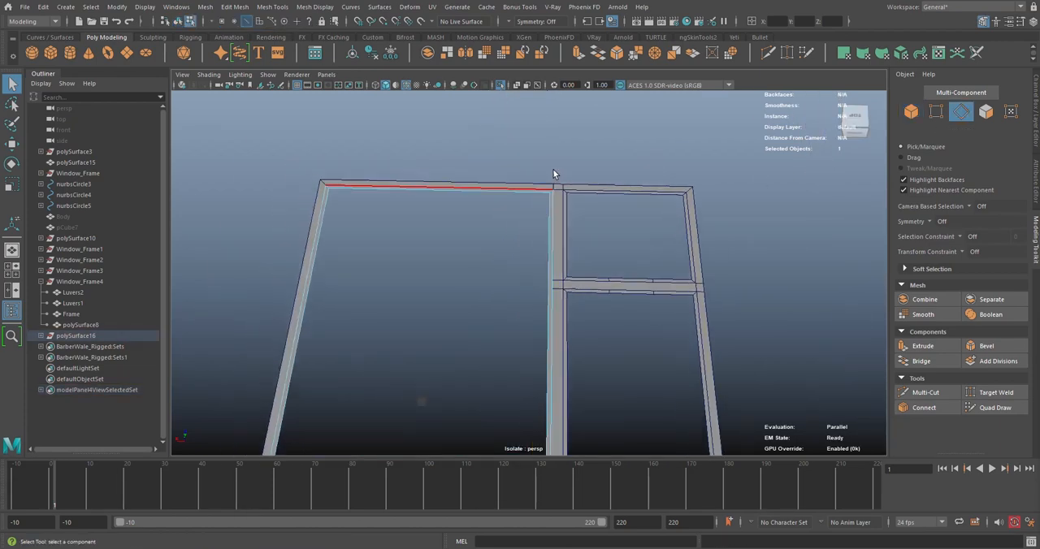
pyautogui.moveTo(554, 171); pyautogui.dragTo(575, 163, button='right')
pyautogui.click(579, 52)
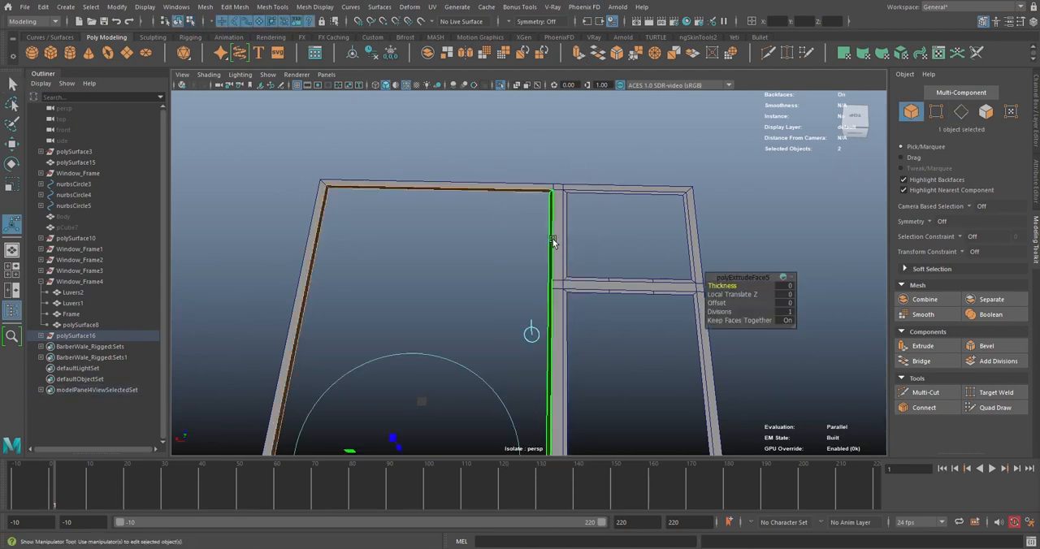
pyautogui.moveTo(712, 285); pyautogui.dragTo(688, 284)
pyautogui.keyDown('alt'); pyautogui.moveTo(503, 253); pyautogui.dragTo(620, 227); pyautogui.keyUp('alt')
pyautogui.scroll(5, 525, 223)
pyautogui.keyDown('alt'); pyautogui.moveTo(620, 227); pyautogui.dragTo(564, 262, button='middle'); pyautogui.keyUp('alt')
pyautogui.keyDown('alt'); pyautogui.moveTo(564, 262); pyautogui.dragTo(569, 253); pyautogui.keyUp('alt')
# Compare extrusion thicknesses of -10 and -5 on the largest room's trim, then set the thickness to -6
pyautogui.click(786, 285)
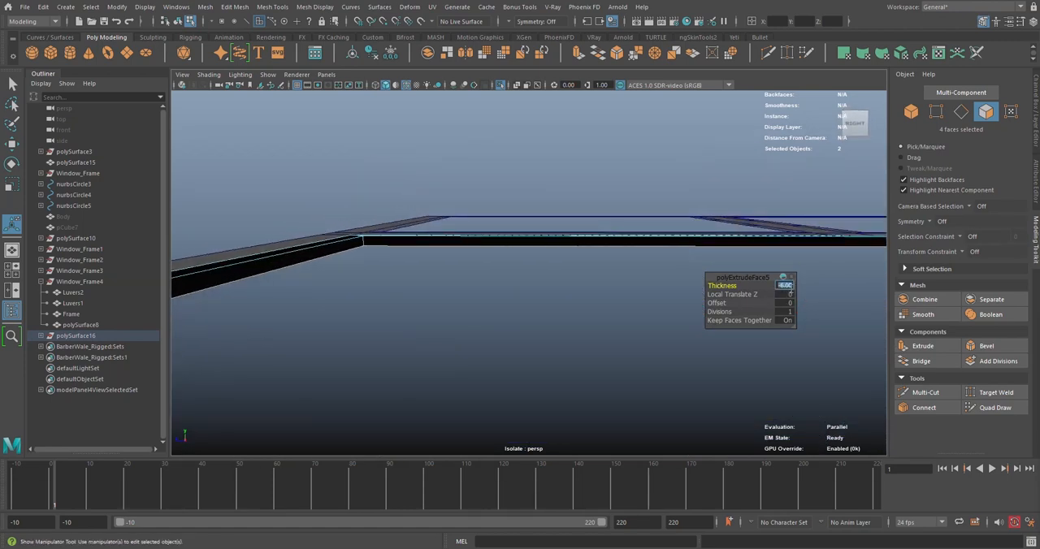
pyautogui.write('-10')
pyautogui.press('Return')
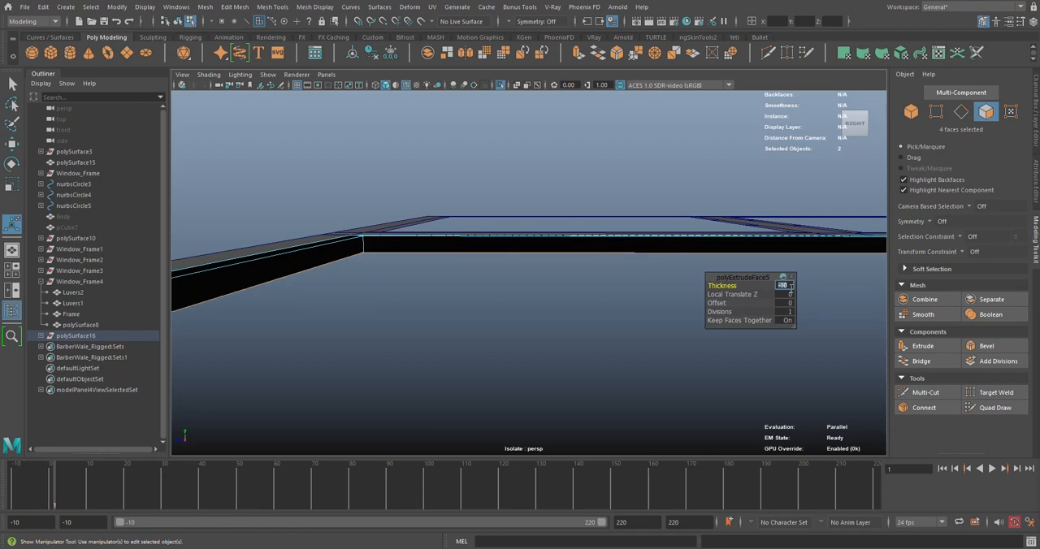
pyautogui.write('-5')
pyautogui.press('Return')
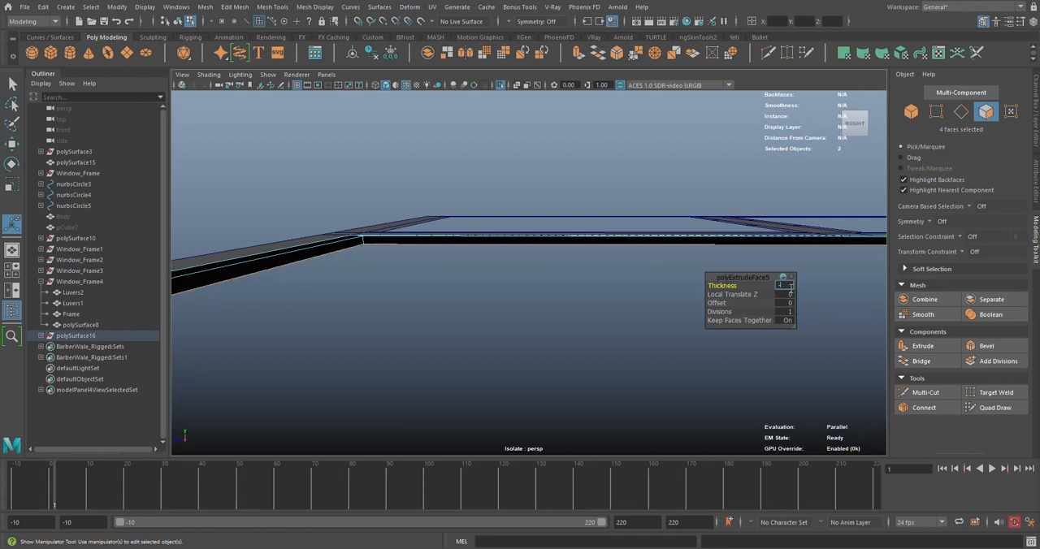
pyautogui.press('Return')
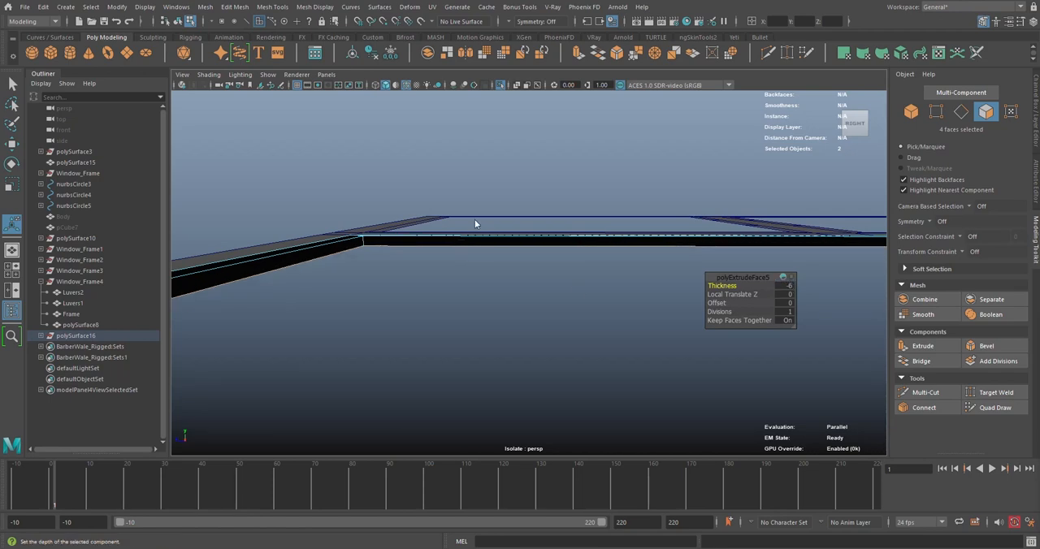
# Reverse the normals of the largest room's extruded trim in object mode and clear the selection
pyautogui.moveTo(474, 219); pyautogui.dragTo(520, 203, button='right')
pyautogui.click(522, 240)
pyautogui.click(521, 242)
pyautogui.press('f')
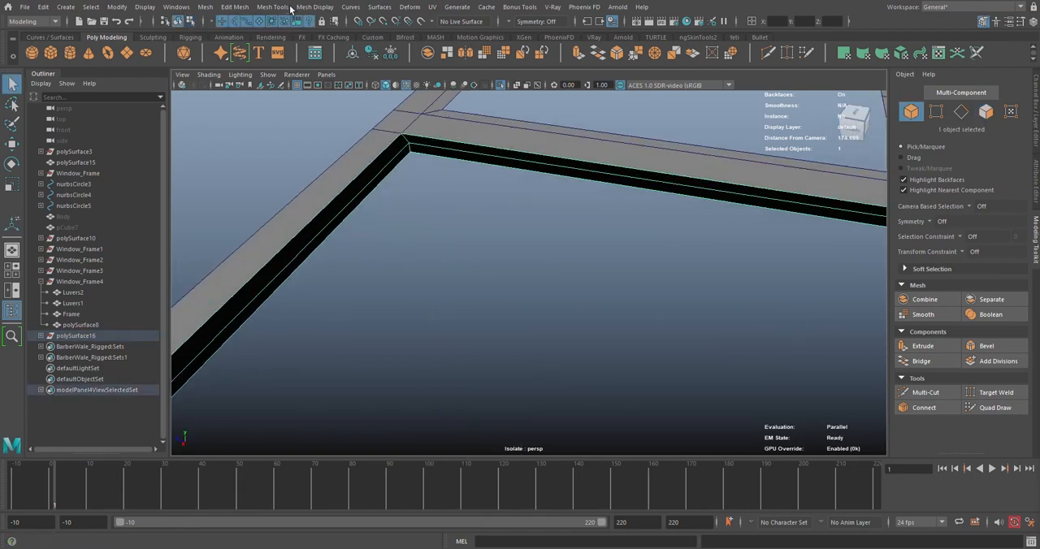
pyautogui.click(315, 7)
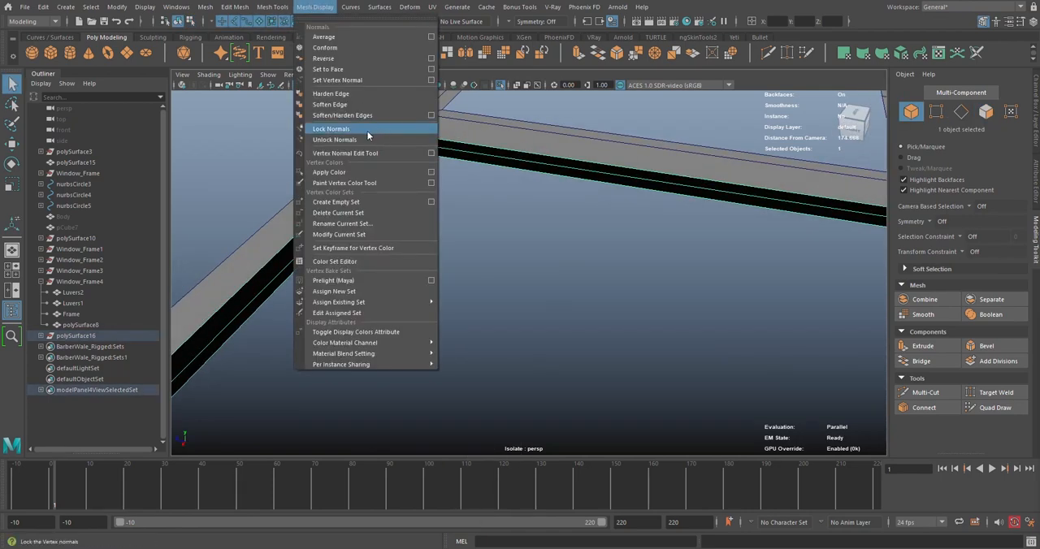
pyautogui.click(335, 58)
pyautogui.click(481, 201)
# Select the small corner room's border strip and delete the two extra cross edges along its side facing the neighbouring room
pyautogui.scroll(-5, 489, 189)
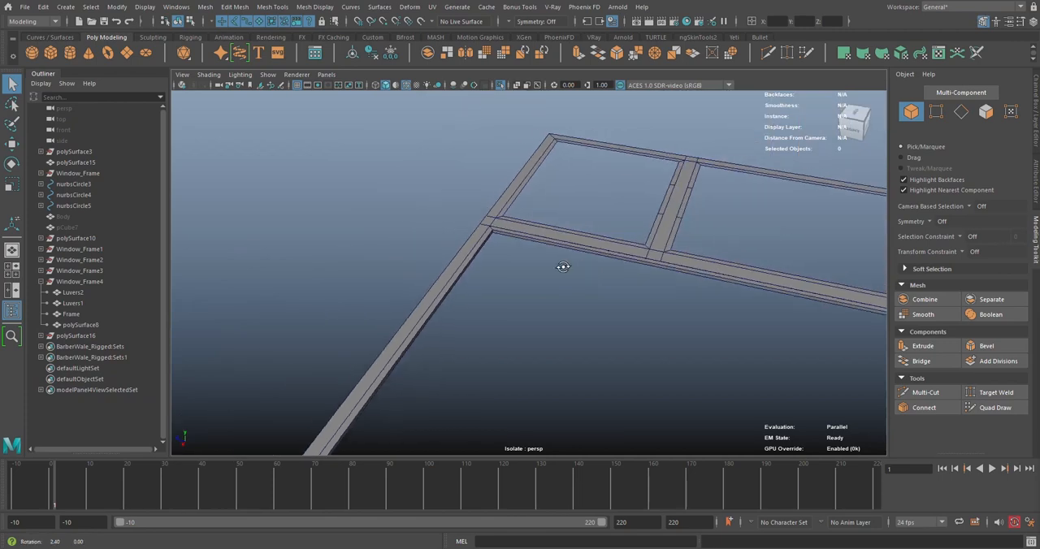
pyautogui.keyDown('alt'); pyautogui.moveTo(561, 266); pyautogui.dragTo(430, 244); pyautogui.keyUp('alt')
pyautogui.click(441, 215)
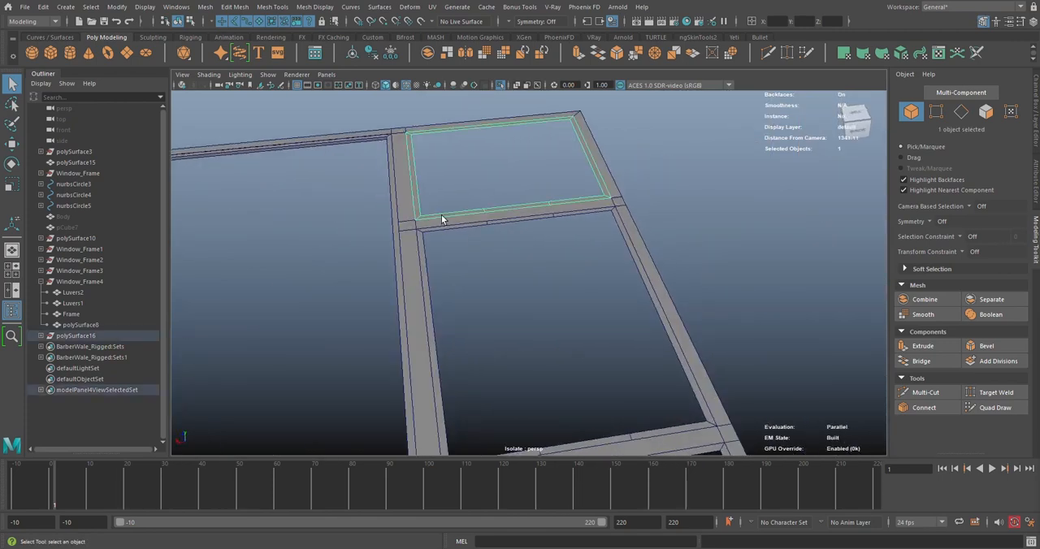
pyautogui.scroll(8, 476, 261)
pyautogui.moveTo(519, 168); pyautogui.dragTo(516, 134, button='right')
pyautogui.click(639, 251)
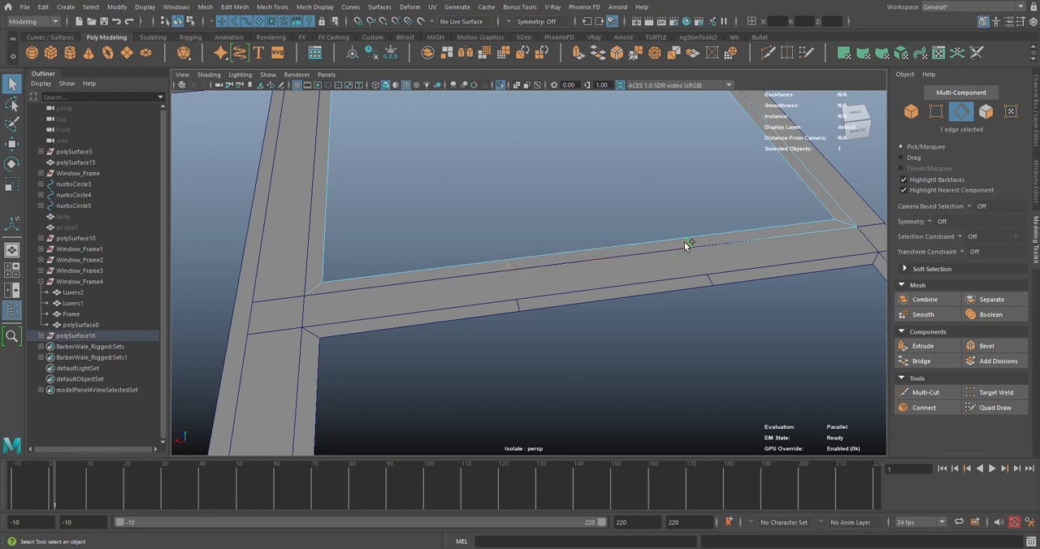
pyautogui.hotkey('ctrl', 'Delete')
pyautogui.scroll(-5, 524, 228)
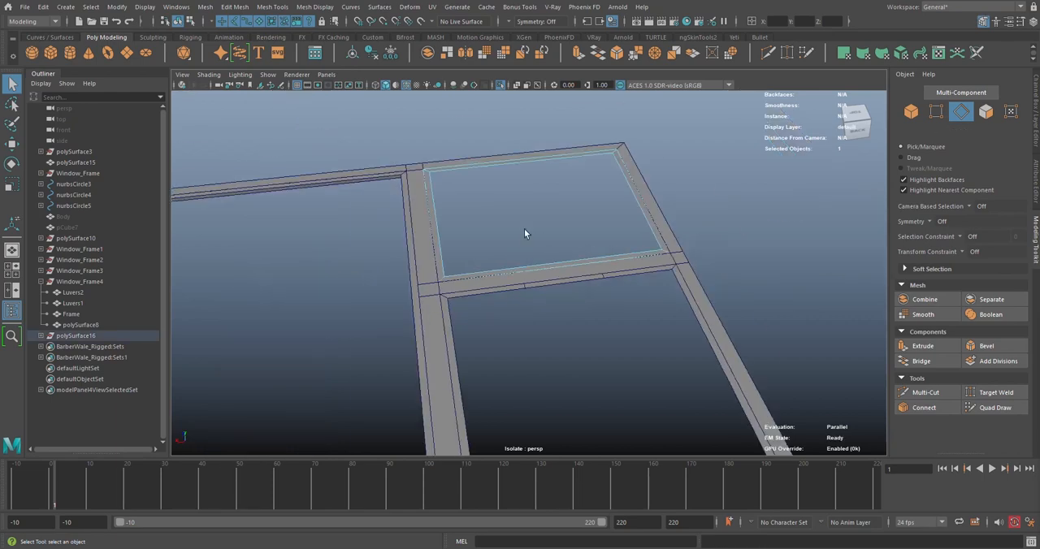
# Return to object mode and extrude the small corner room's border strip with a thickness of -6
pyautogui.keyDown('alt'); pyautogui.moveTo(524, 229); pyautogui.dragTo(549, 196); pyautogui.keyUp('alt')
pyautogui.press('F8')
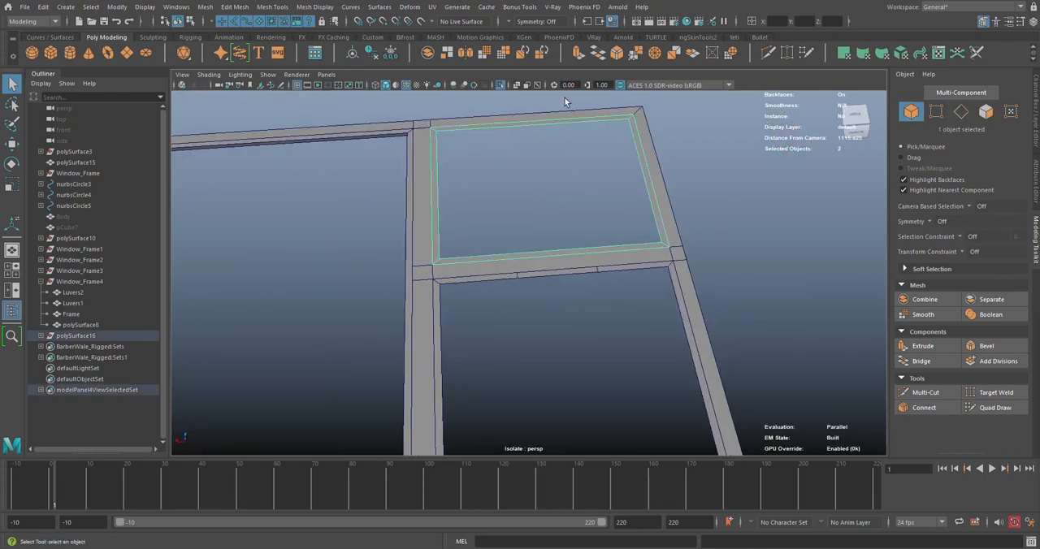
pyautogui.click(577, 54)
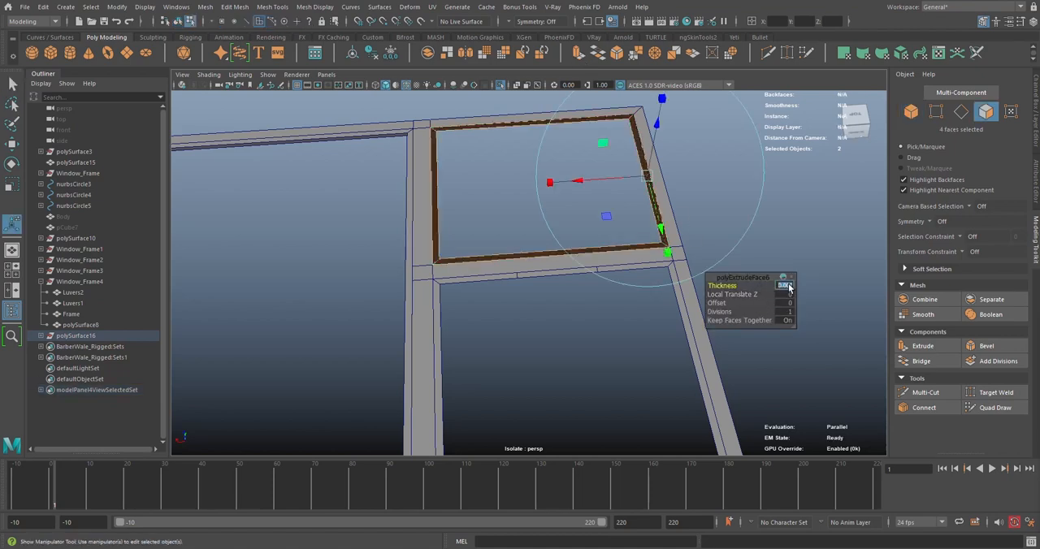
pyautogui.click(789, 288)
pyautogui.write('-6')
pyautogui.press('Return')
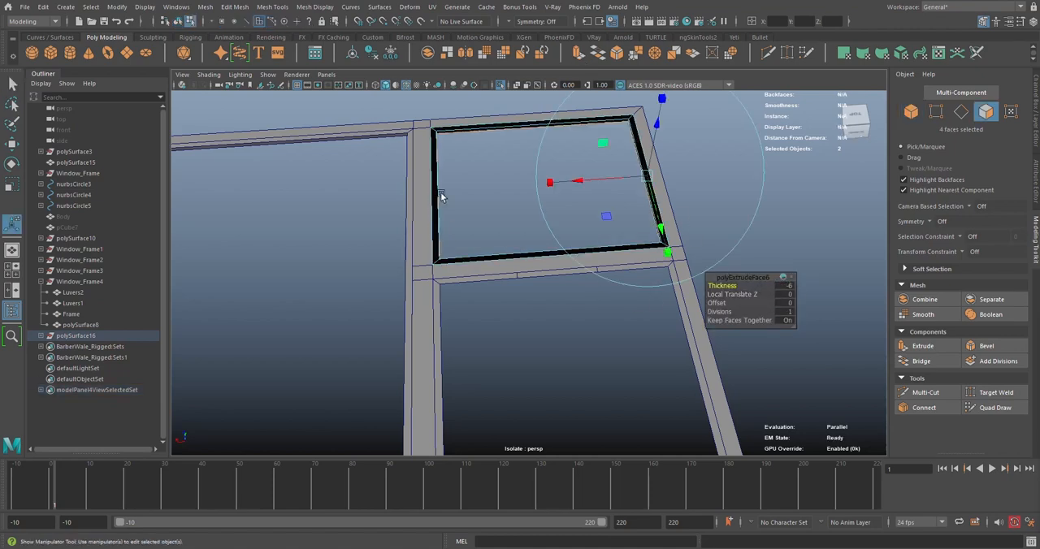
# Reverse the normals of the small corner room's extruded trim and clear the selection
pyautogui.moveTo(451, 188); pyautogui.dragTo(458, 177, button='right')
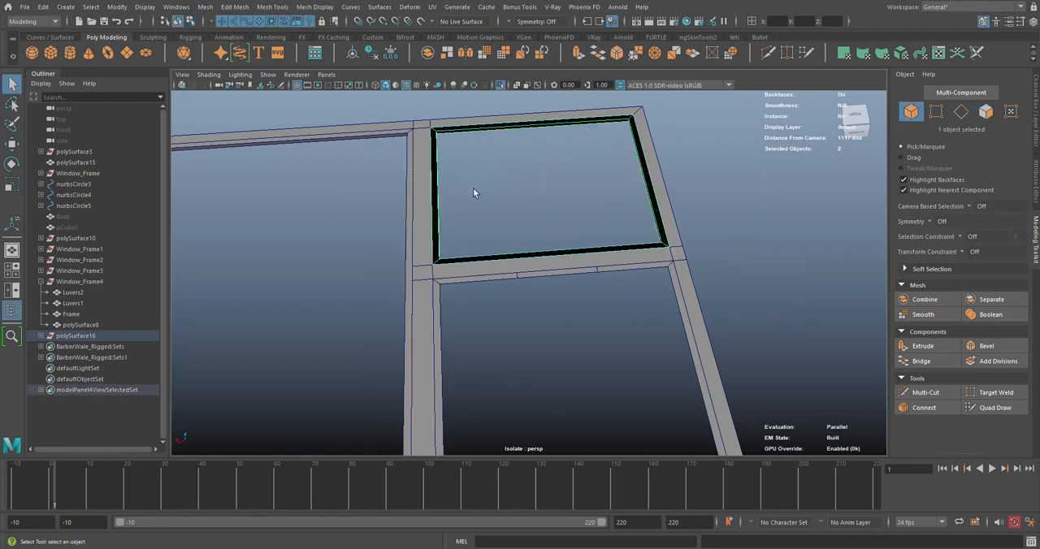
pyautogui.click(315, 7)
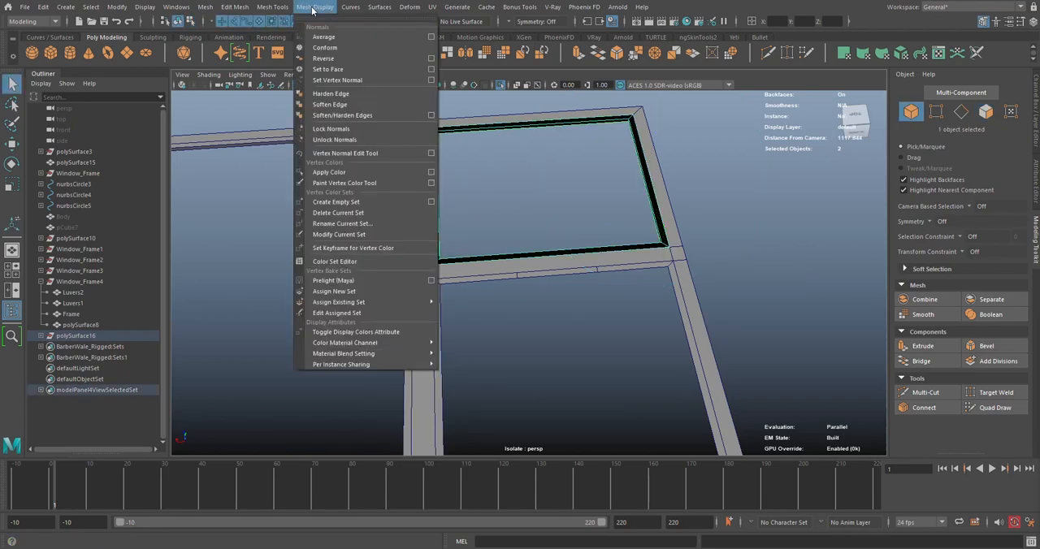
pyautogui.click(325, 59)
pyautogui.click(713, 199)
# Delete the two extra cross edges from the neighbouring room's border strip, on the side facing the small corner room
pyautogui.keyDown('alt'); pyautogui.moveTo(713, 199); pyautogui.dragTo(567, 209); pyautogui.keyUp('alt')
pyautogui.click(564, 203)
pyautogui.moveTo(680, 180); pyautogui.dragTo(685, 162, button='right')
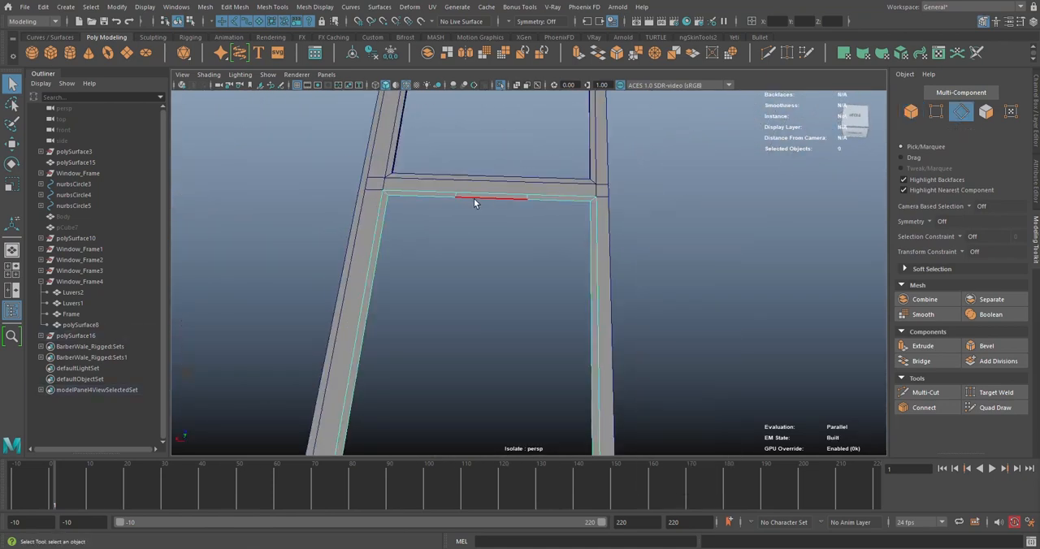
pyautogui.scroll(3, 488, 197)
pyautogui.click(511, 170)
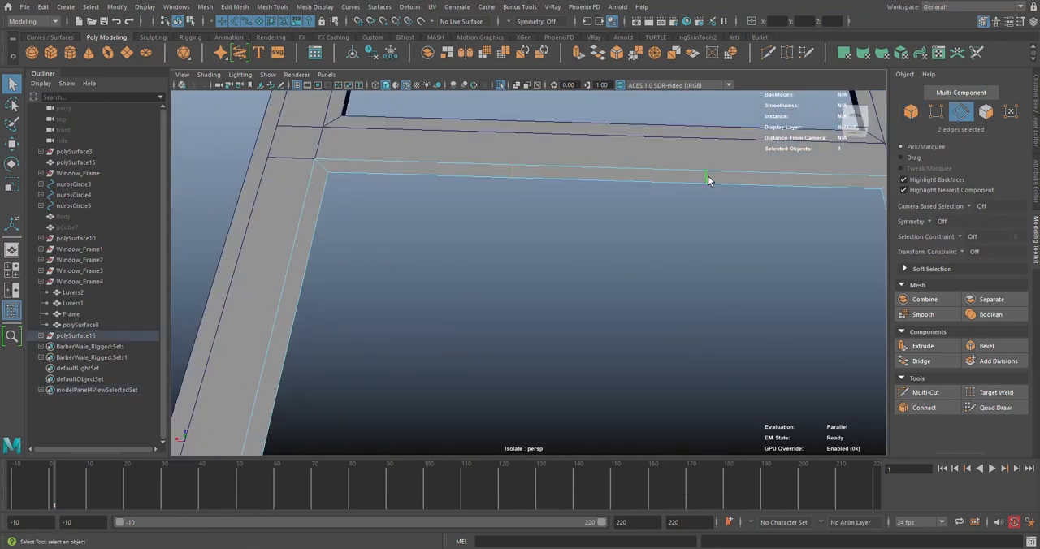
pyautogui.scroll(-3, 708, 175)
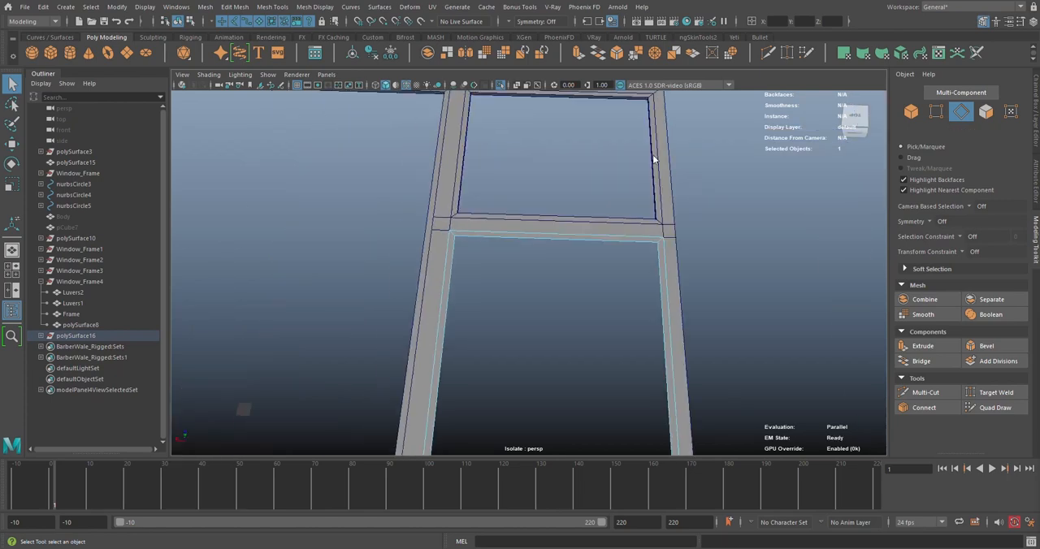
# Extrude the border strip of the room beside the small corner room with the same -6 thickness as the previous trim
pyautogui.moveTo(653, 156); pyautogui.dragTo(708, 138, button='right')
pyautogui.click(578, 52)
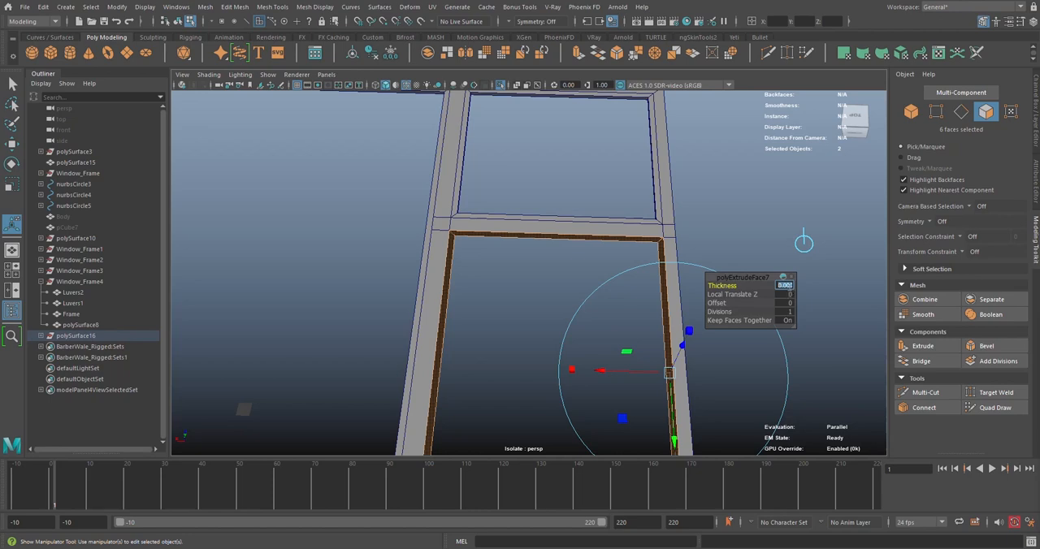
pyautogui.press('Return')
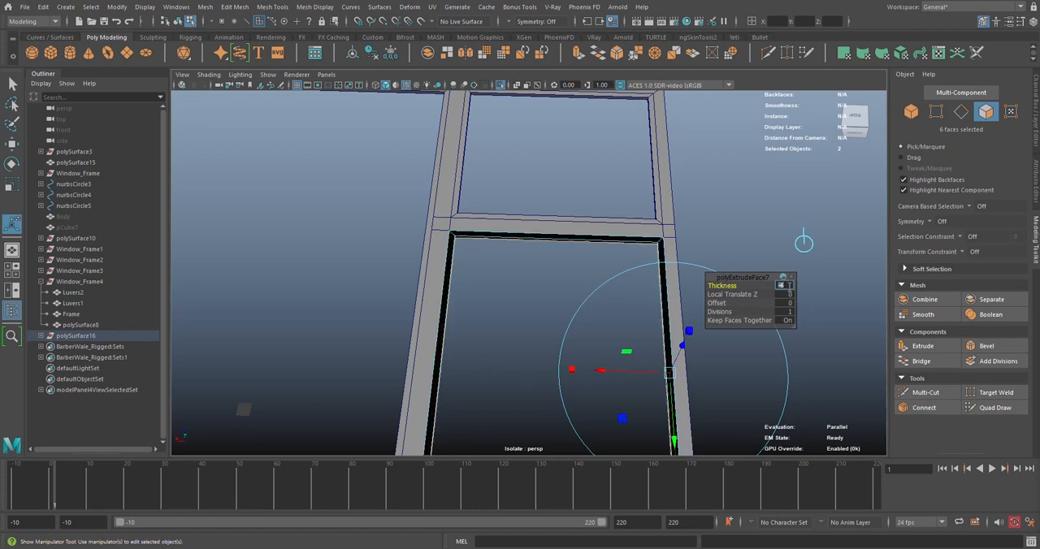
# Reverse the normals of the extruded trim in the room beside the small corner room and clear the selection
pyautogui.scroll(-4, 619, 223)
pyautogui.moveTo(541, 195); pyautogui.dragTo(573, 182, button='right')
pyautogui.press('q')
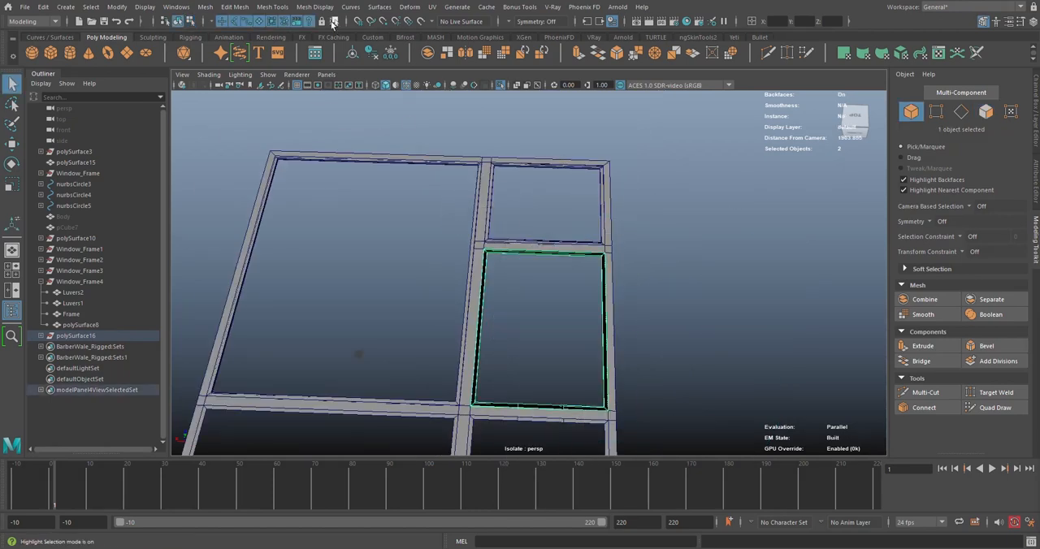
pyautogui.click(314, 6)
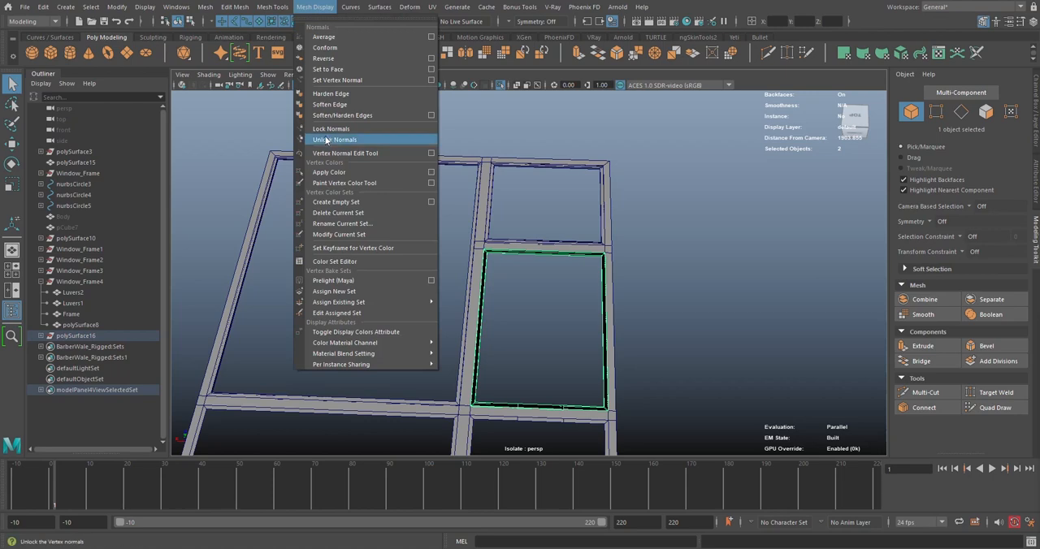
pyautogui.click(337, 61)
pyautogui.scroll(-5, 674, 206)
pyautogui.click(659, 258)
# Delete the two remaining cross edge loops on the far side of the same room's extruded trim
pyautogui.scroll(6, 554, 260)
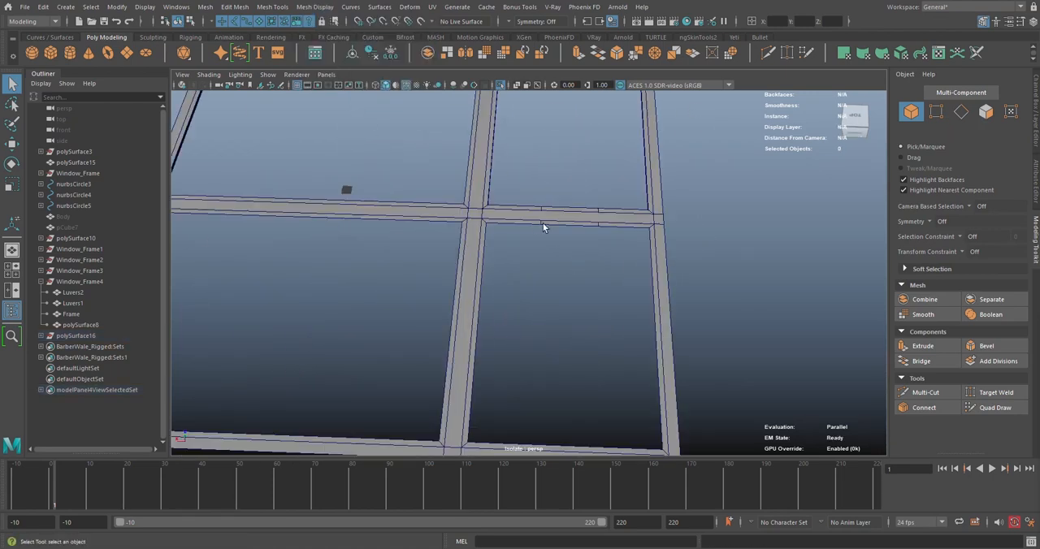
pyautogui.click(543, 222)
pyautogui.scroll(6, 543, 223)
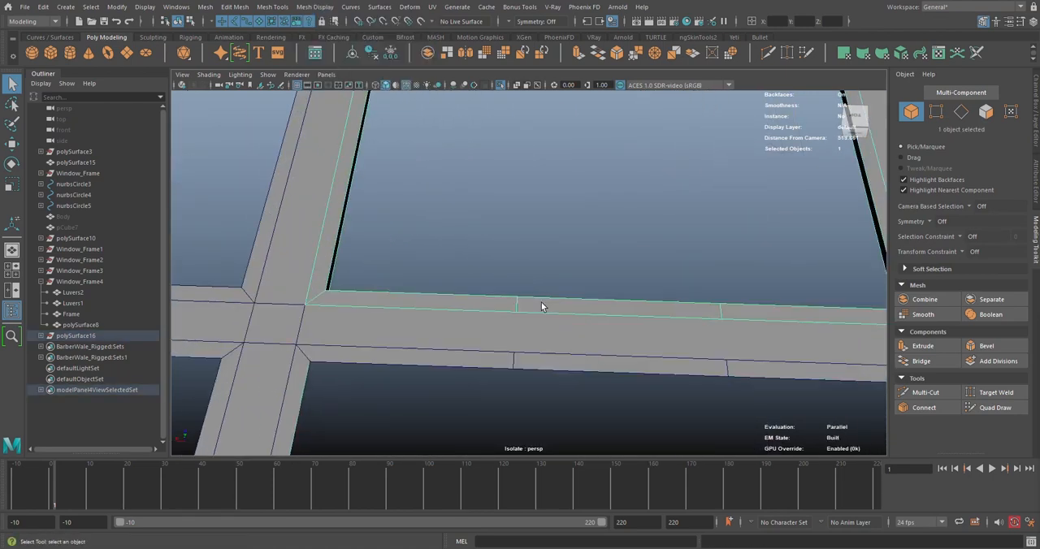
pyautogui.moveTo(541, 306); pyautogui.dragTo(515, 315, button='right')
pyautogui.doubleClick(517, 304)
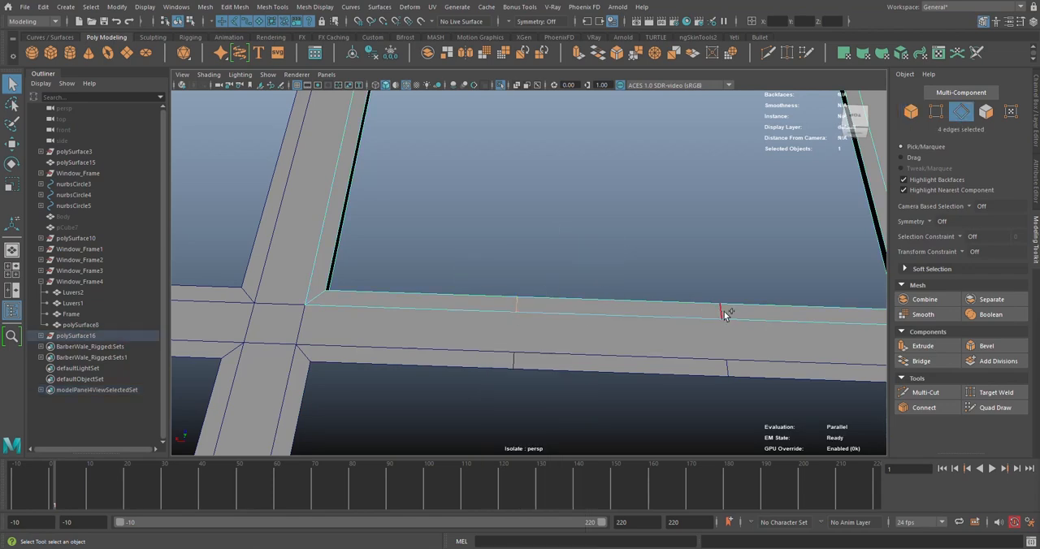
pyautogui.scroll(-8, 543, 317)
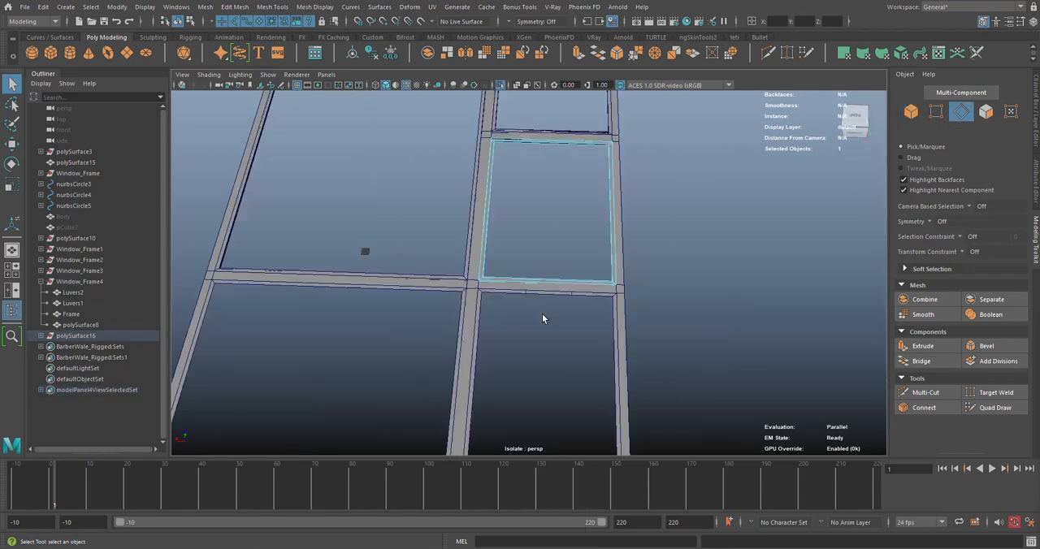
# Delete the two extra cross edges from the border strip of the third room in the narrow row
pyautogui.moveTo(530, 263); pyautogui.dragTo(533, 235, button='right')
pyautogui.click(536, 290)
pyautogui.scroll(6, 535, 278)
pyautogui.click(534, 264)
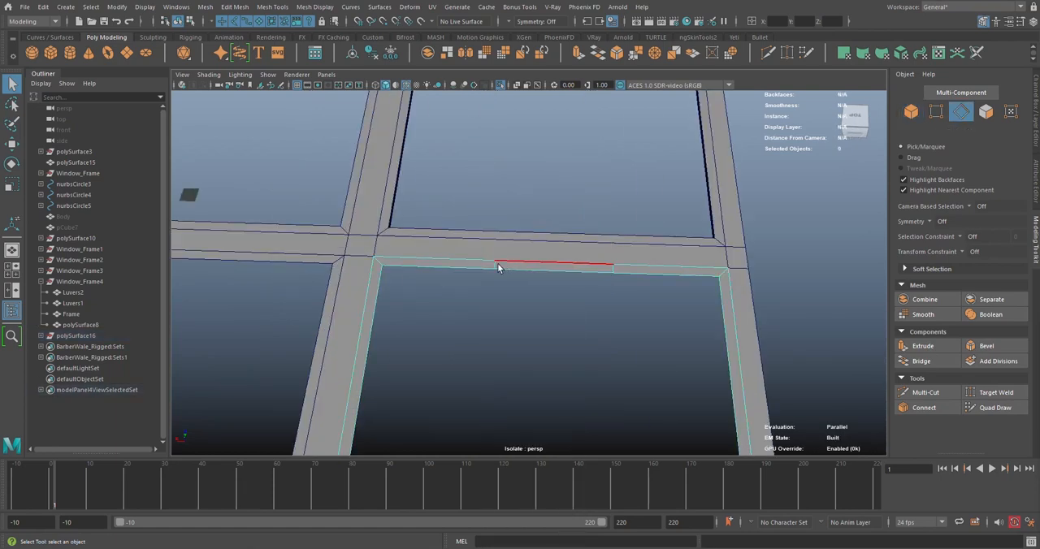
pyautogui.hotkey('ctrl', 'Delete')
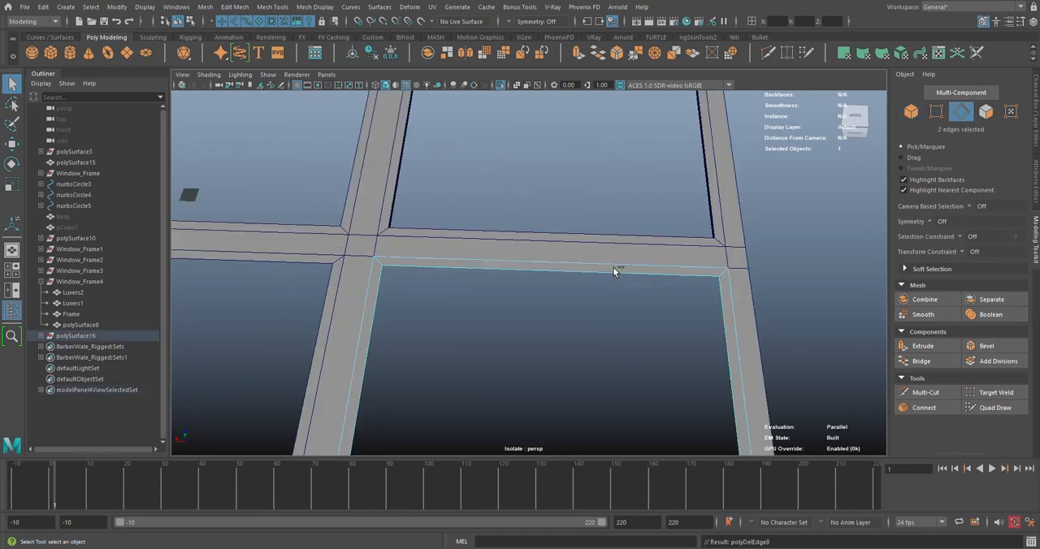
# Return to object mode and extrude the third narrow-row room's border strip with a thickness of -6
pyautogui.scroll(-8, 487, 297)
pyautogui.keyDown('alt'); pyautogui.moveTo(489, 298); pyautogui.dragTo(495, 277, button='middle'); pyautogui.keyUp('alt')
pyautogui.scroll(5, 495, 282)
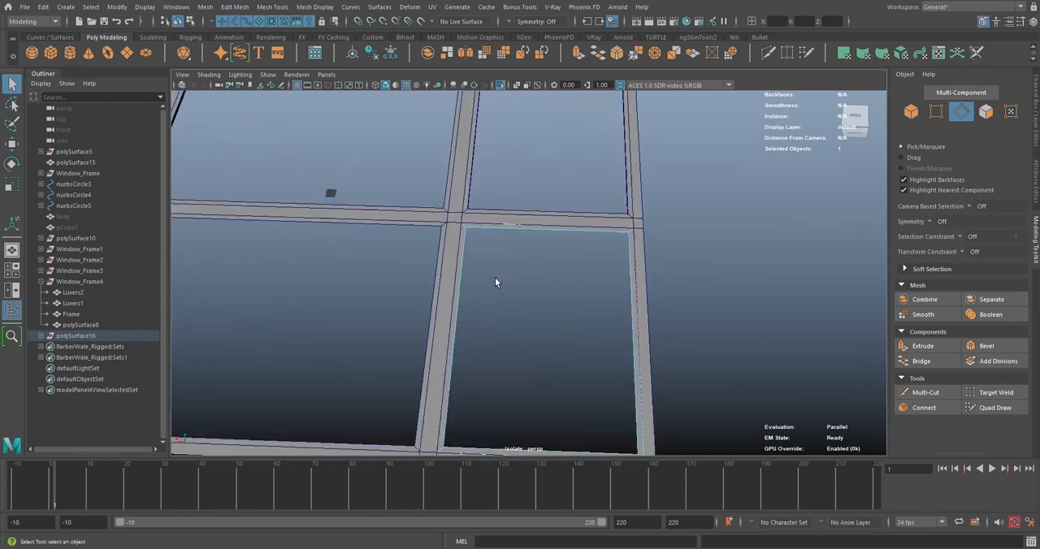
pyautogui.moveTo(502, 257); pyautogui.dragTo(545, 246, button='right')
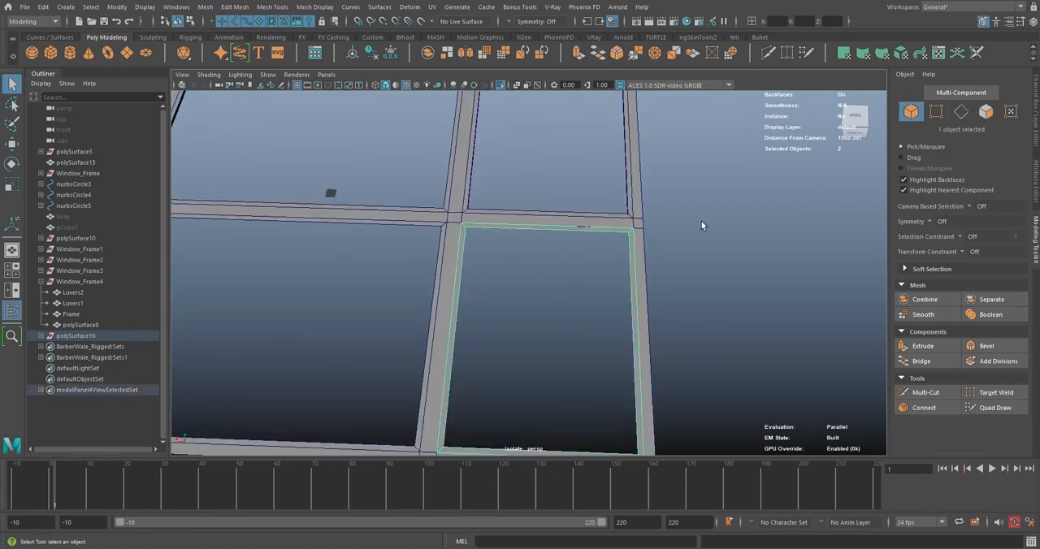
pyautogui.hotkey('ctrl', 'e')
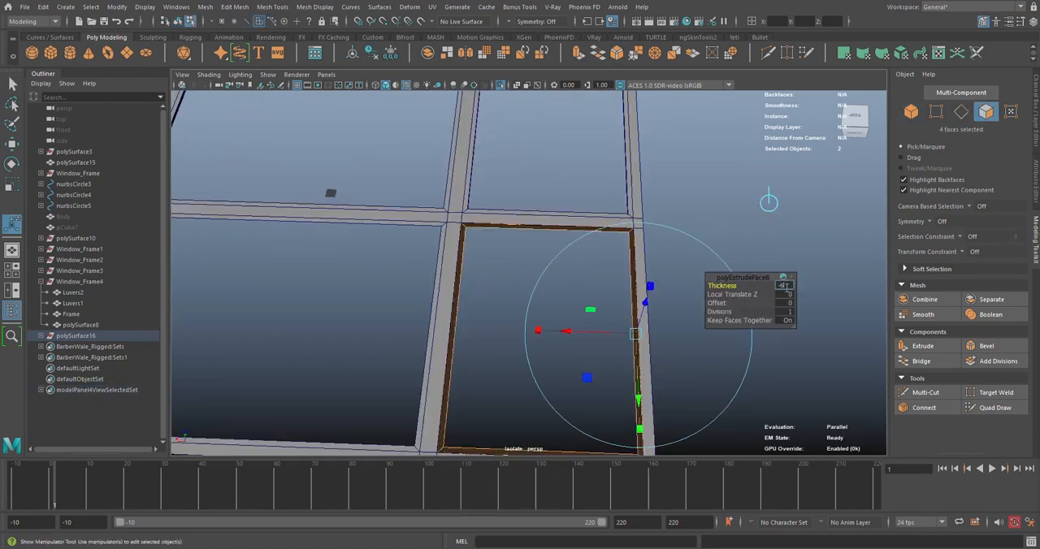
pyautogui.press('Return')
# Return to object mode, reverse the normals of the third narrow-row room's extruded trim and clear the selection
pyautogui.moveTo(603, 169); pyautogui.dragTo(638, 160, button='right')
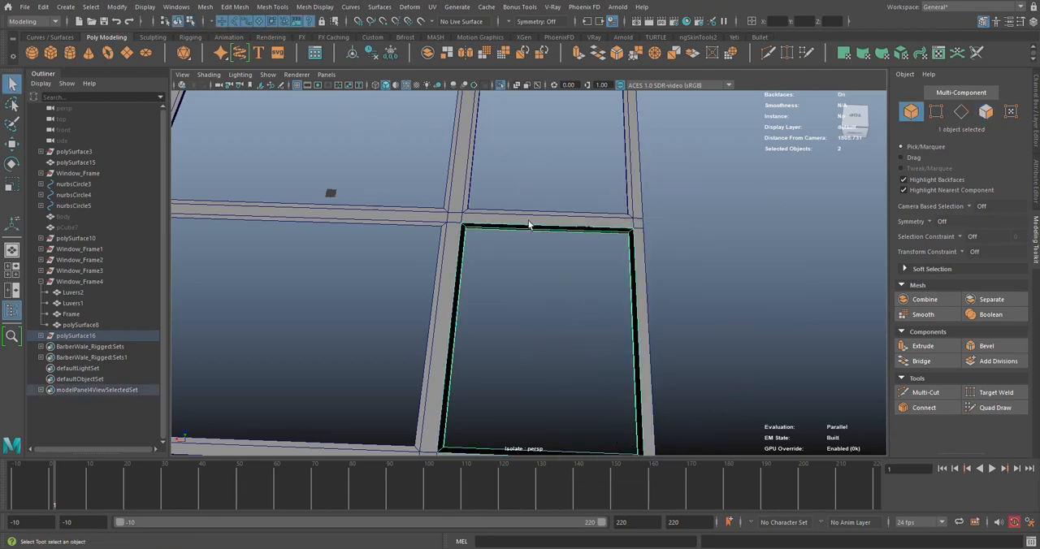
pyautogui.click(309, 6)
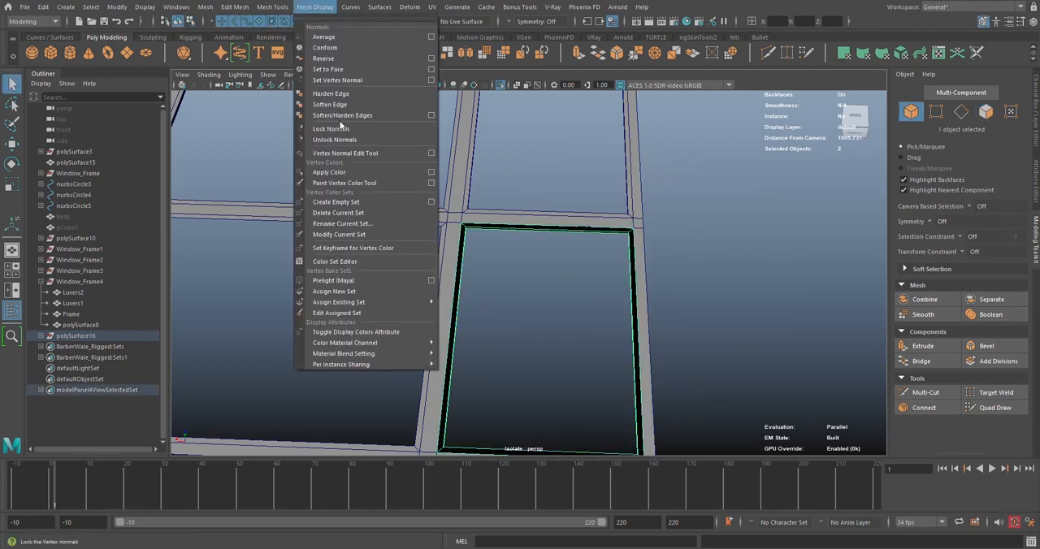
pyautogui.click(325, 58)
pyautogui.keyDown('alt'); pyautogui.moveTo(497, 207); pyautogui.dragTo(398, 202, button='right'); pyautogui.keyUp('alt')
pyautogui.keyDown('alt'); pyautogui.moveTo(398, 203); pyautogui.dragTo(468, 178, button='middle'); pyautogui.keyUp('alt')
pyautogui.moveTo(462, 152); pyautogui.dragTo(497, 137, button='right')
pyautogui.click(494, 223)
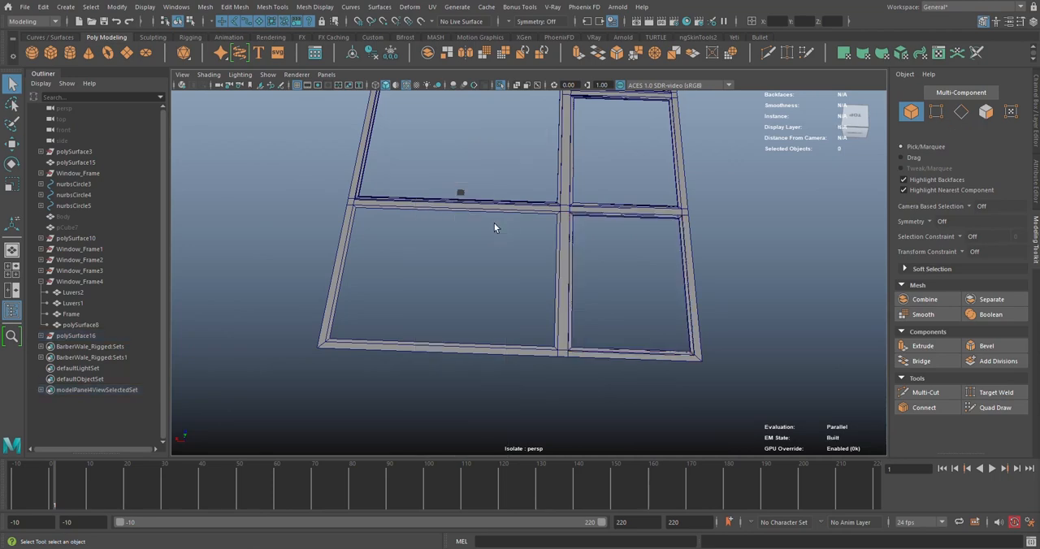
# Extrude the border strip of the wider room beside the third narrow-row room with a thickness of -6
pyautogui.scroll(5, 494, 222)
pyautogui.click(514, 157)
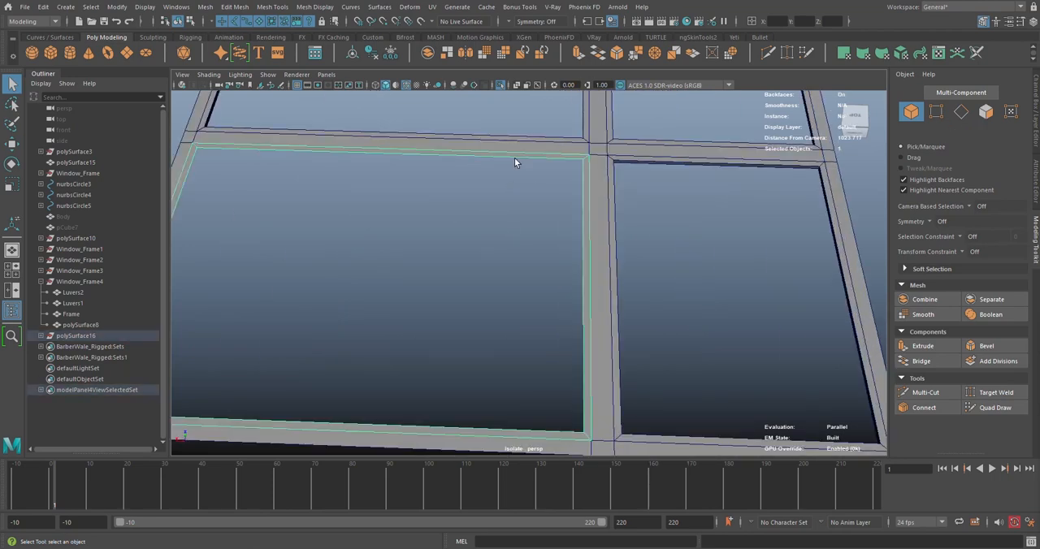
pyautogui.click(579, 53)
pyautogui.click(785, 286)
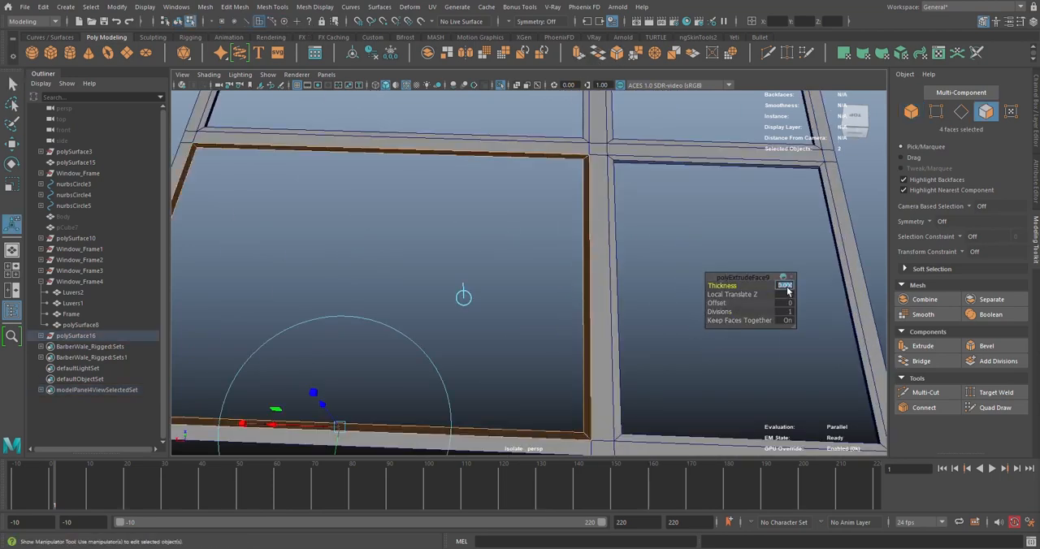
pyautogui.press('Return')
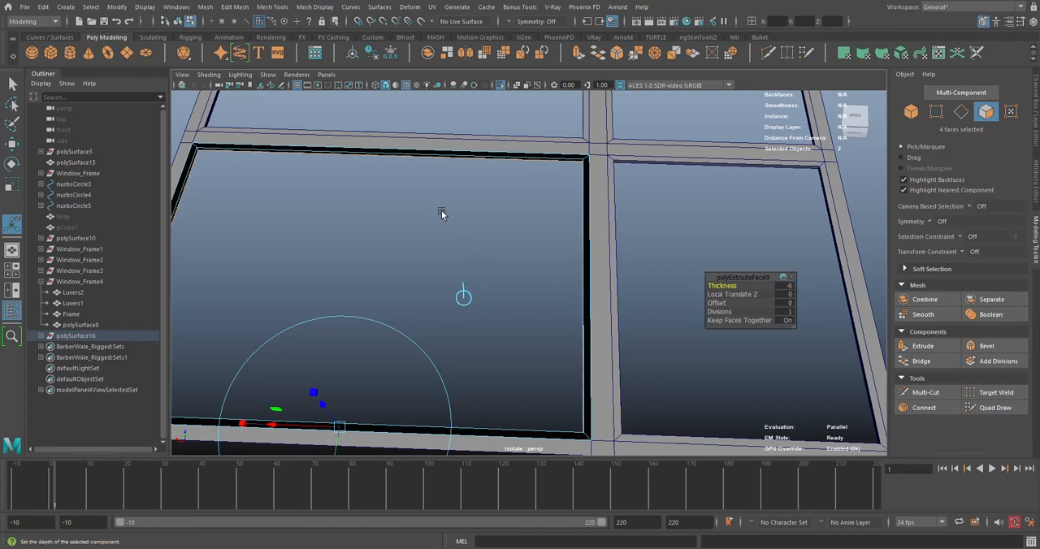
# Return to object mode, reverse the normals of the wider room's extruded trim and clear the selection
pyautogui.keyDown('alt'); pyautogui.moveTo(441, 212); pyautogui.dragTo(473, 226, button='middle'); pyautogui.keyUp('alt')
pyautogui.moveTo(472, 221); pyautogui.dragTo(484, 199, button='right')
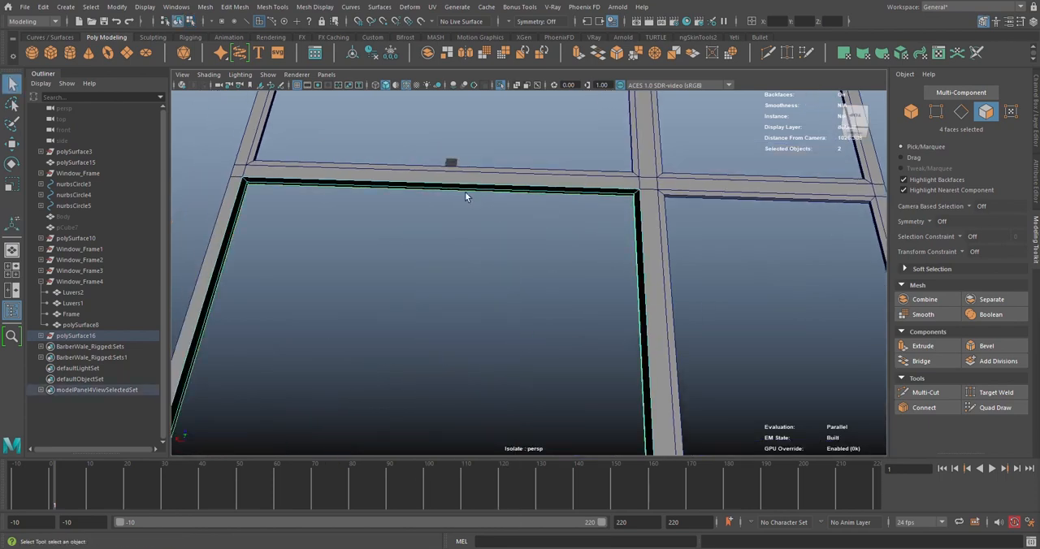
pyautogui.click(318, 11)
pyautogui.click(326, 60)
pyautogui.click(445, 287)
pyautogui.scroll(-5, 443, 270)
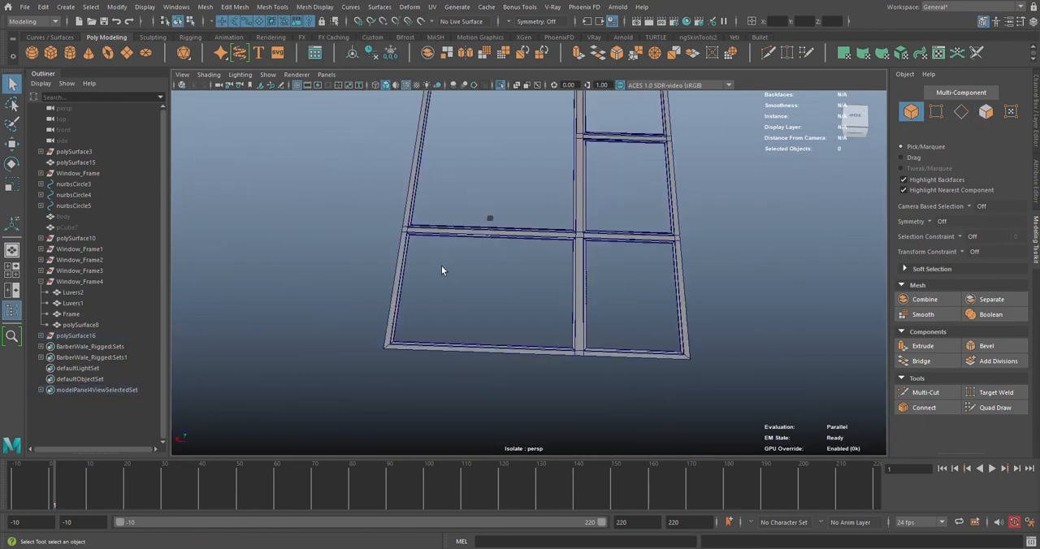
# Select the main wall-top mesh that runs between and around all the rooms
pyautogui.scroll(2, 430, 261)
pyautogui.click(414, 227)
pyautogui.scroll(3, 402, 230)
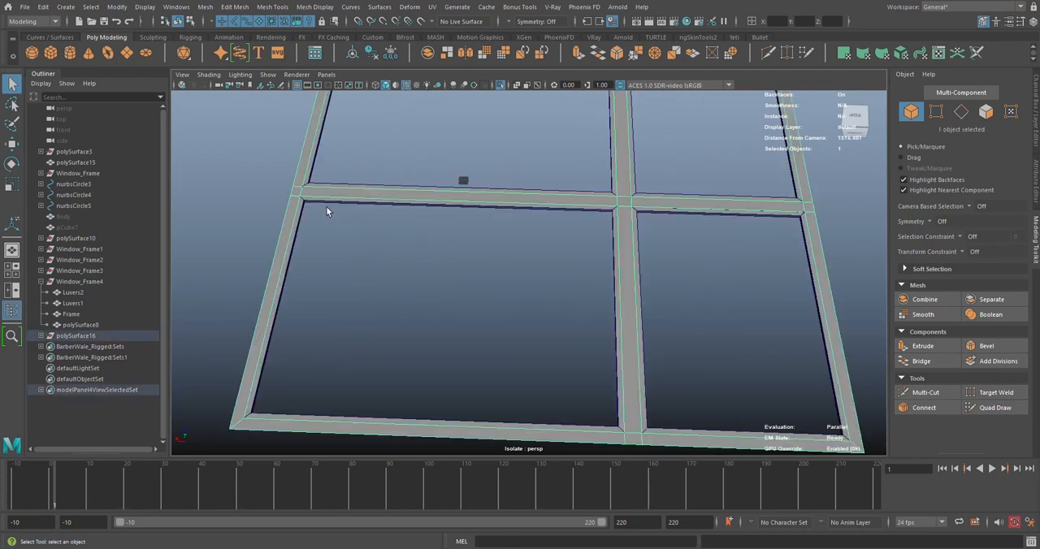
# Isolate the wall-top mesh and delete its inner divider faces, keeping only the outer border frame
pyautogui.click(498, 87)
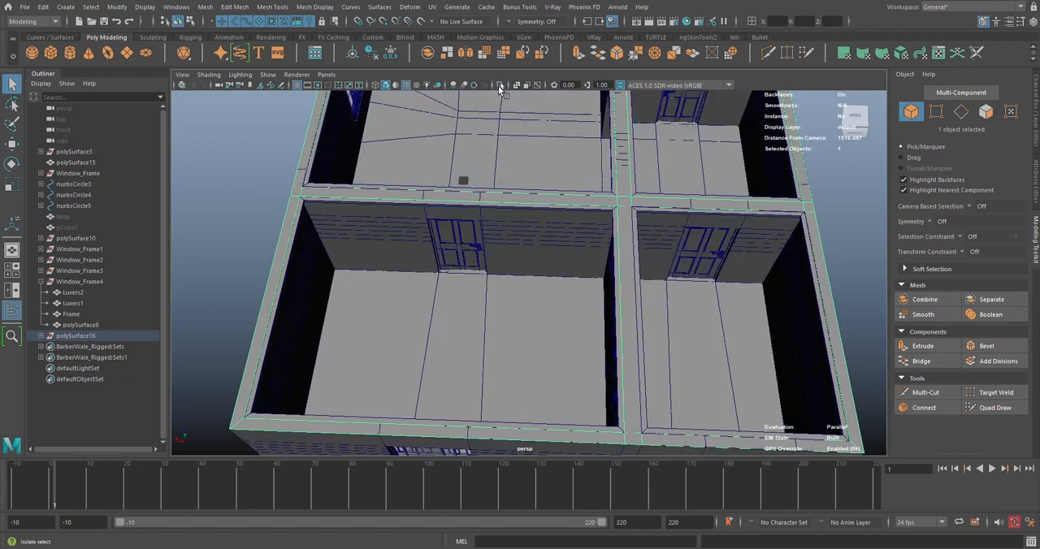
pyautogui.click(498, 86)
pyautogui.scroll(-4, 500, 143)
pyautogui.keyDown('alt'); pyautogui.moveTo(501, 145); pyautogui.dragTo(489, 173, button='middle'); pyautogui.keyUp('alt')
pyautogui.moveTo(464, 165); pyautogui.dragTo(451, 210, button='right')
pyautogui.moveTo(438, 226); pyautogui.dragTo(609, 324)
pyautogui.press('Delete')
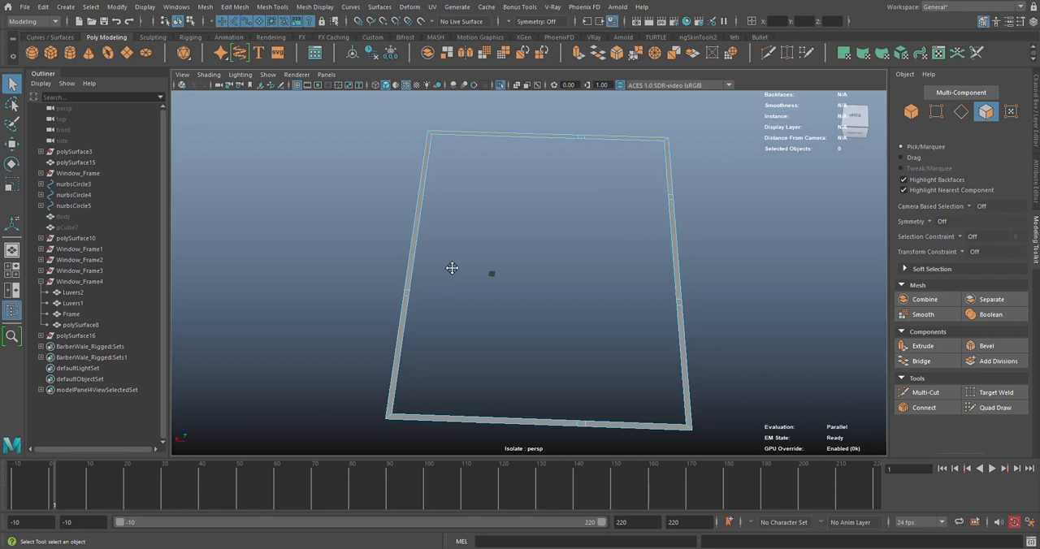
# Delete the leftover cross edges along all four sides of the outer border frame
pyautogui.scroll(6, 452, 269)
pyautogui.moveTo(518, 218); pyautogui.dragTo(517, 190, button='right')
pyautogui.click(503, 243)
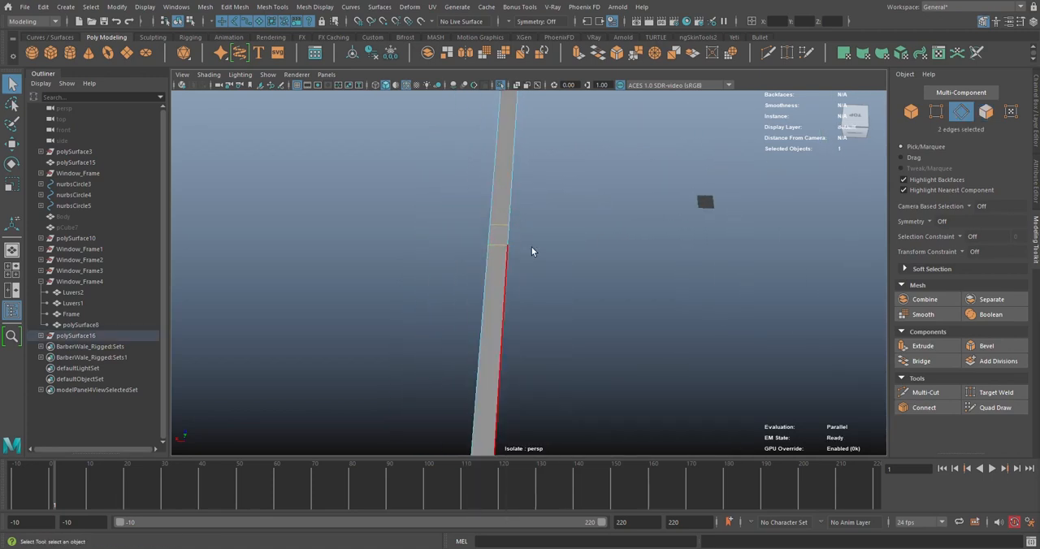
pyautogui.scroll(-5, 603, 265)
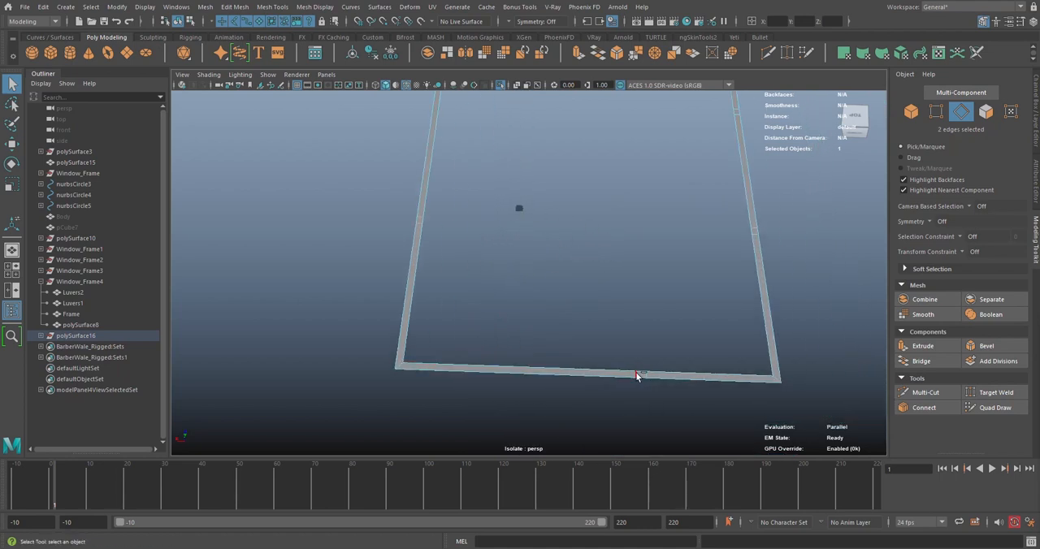
pyautogui.keyDown('shift'); pyautogui.click(648, 375); pyautogui.keyUp('shift')
pyautogui.hotkey('ctrl', 'z')
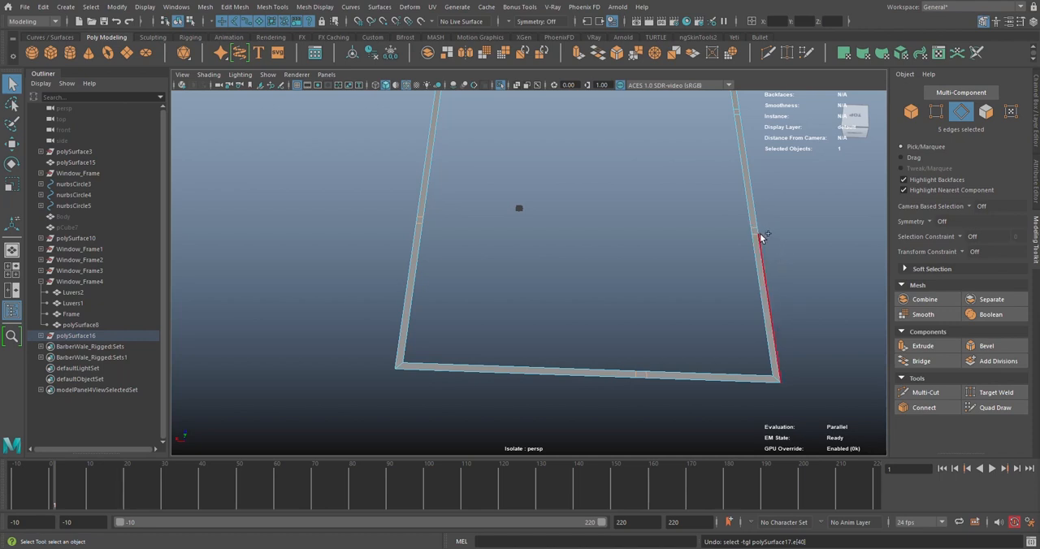
pyautogui.keyDown('shift'); pyautogui.click(758, 233); pyautogui.keyUp('shift')
pyautogui.hotkey('ctrl', 'z')
pyautogui.keyDown('alt'); pyautogui.moveTo(764, 242); pyautogui.dragTo(638, 240, button='middle'); pyautogui.keyUp('alt')
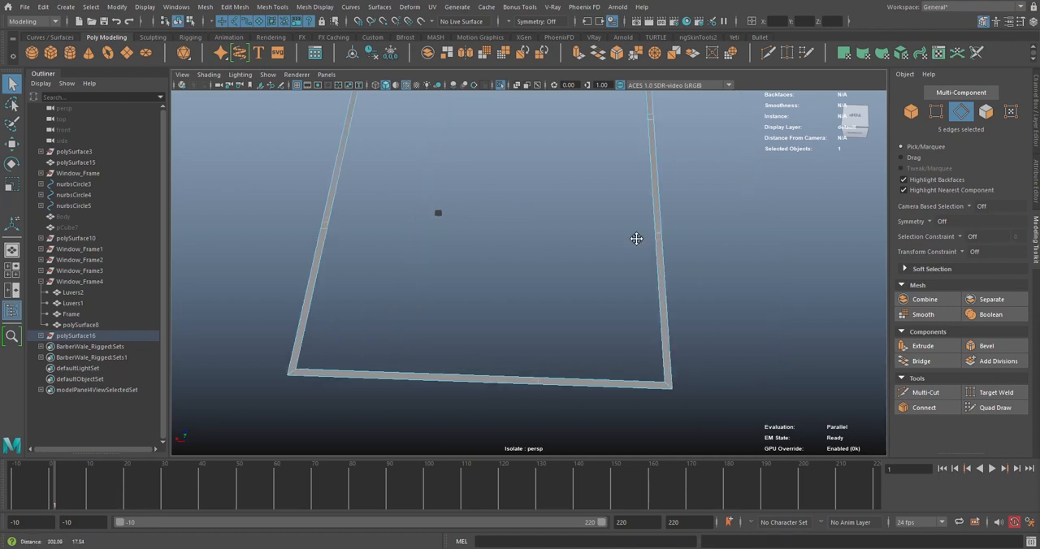
pyautogui.scroll(5, 640, 240)
pyautogui.scroll(-5, 798, 188)
pyautogui.keyDown('alt'); pyautogui.moveTo(798, 188); pyautogui.dragTo(638, 242, button='middle'); pyautogui.keyUp('alt')
pyautogui.scroll(3, 637, 242)
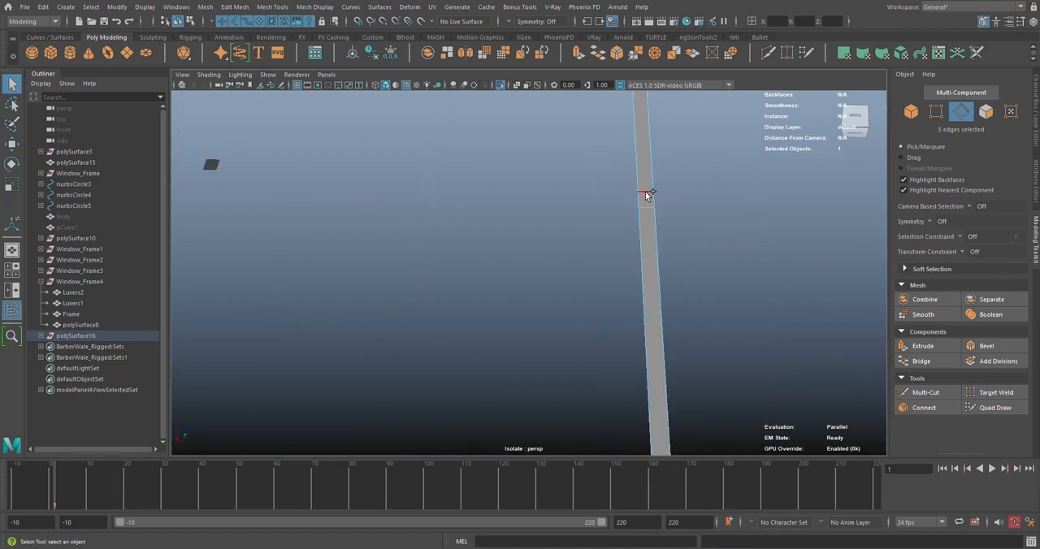
pyautogui.scroll(-5, 600, 191)
pyautogui.scroll(-3, 600, 187)
pyautogui.keyDown('alt'); pyautogui.moveTo(599, 188); pyautogui.dragTo(665, 371, button='middle'); pyautogui.keyUp('alt')
pyautogui.scroll(6, 605, 256)
pyautogui.keyDown('shift'); pyautogui.click(637, 242); pyautogui.keyUp('shift')
pyautogui.keyDown('shift'); pyautogui.click(536, 209); pyautogui.keyUp('shift')
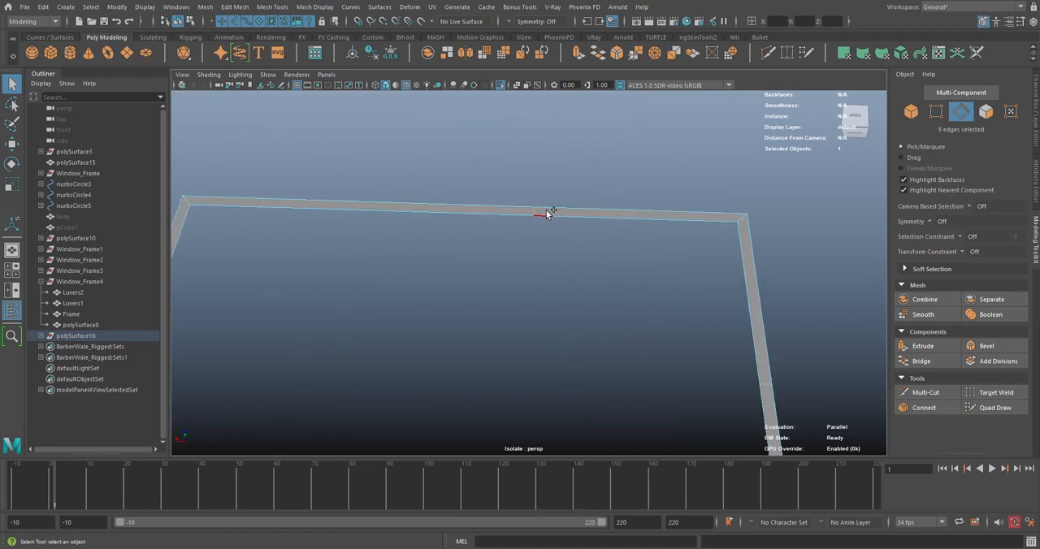
pyautogui.keyDown('shift'); pyautogui.click(549, 210); pyautogui.keyUp('shift')
pyautogui.scroll(-4, 547, 216)
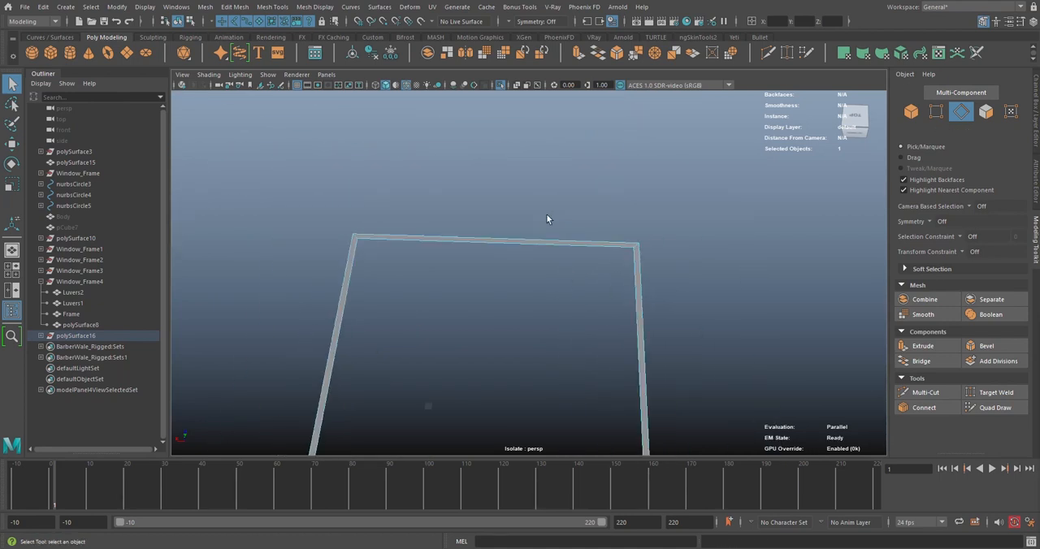
pyautogui.keyDown('alt'); pyautogui.moveTo(548, 216); pyautogui.dragTo(585, 143, button='middle'); pyautogui.keyUp('alt')
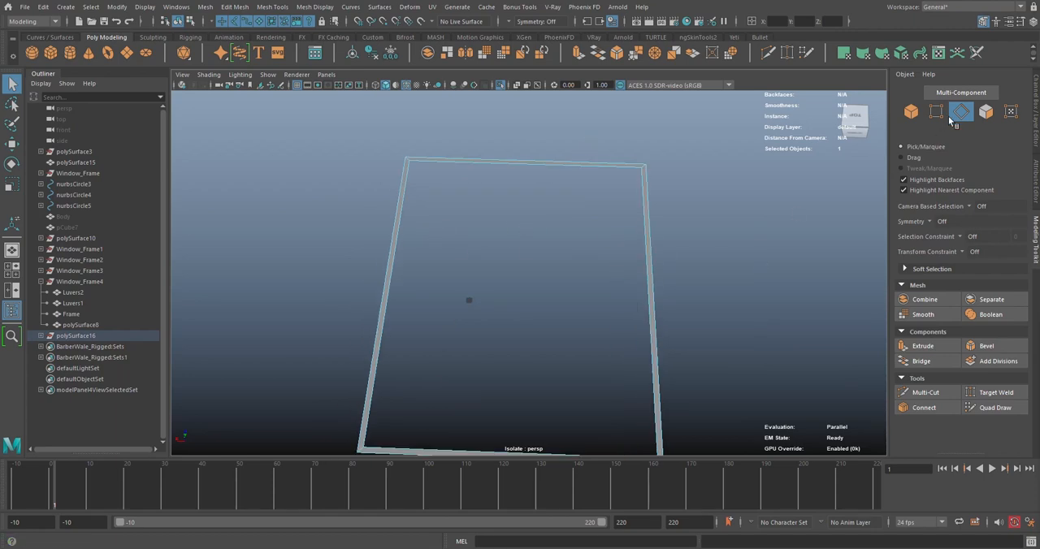
# Select the inner border edges of the frame, close its opening with Fill Hole and return to object mode
pyautogui.click(508, 163)
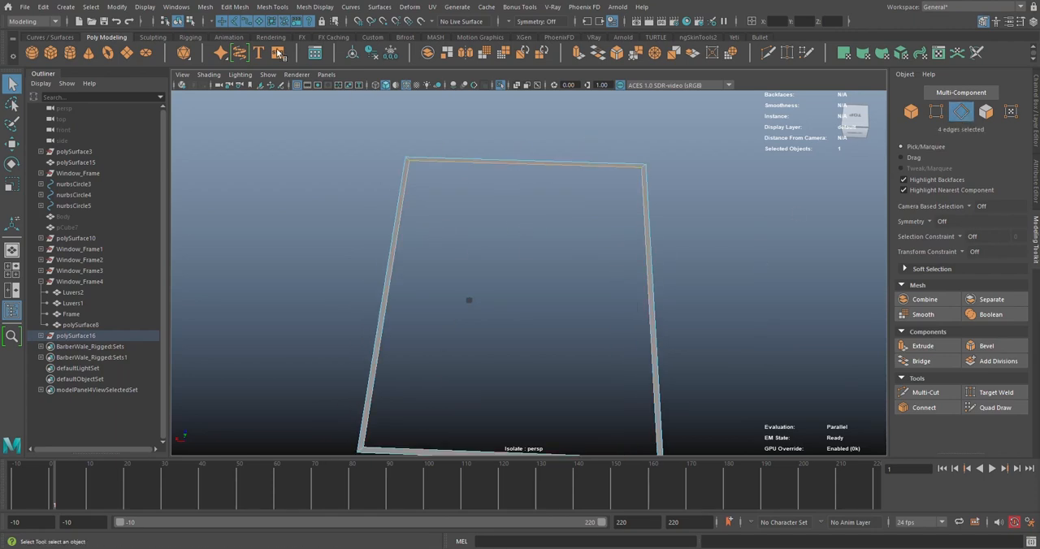
pyautogui.click(206, 6)
pyautogui.click(235, 96)
pyautogui.moveTo(564, 168); pyautogui.dragTo(662, 136, button='right')
pyautogui.keyDown('alt'); pyautogui.moveTo(633, 255); pyautogui.dragTo(560, 171); pyautogui.keyUp('alt')
pyautogui.keyDown('alt'); pyautogui.moveTo(561, 167); pyautogui.dragTo(550, 196, button='middle'); pyautogui.keyUp('alt')
pyautogui.scroll(2, 550, 196)
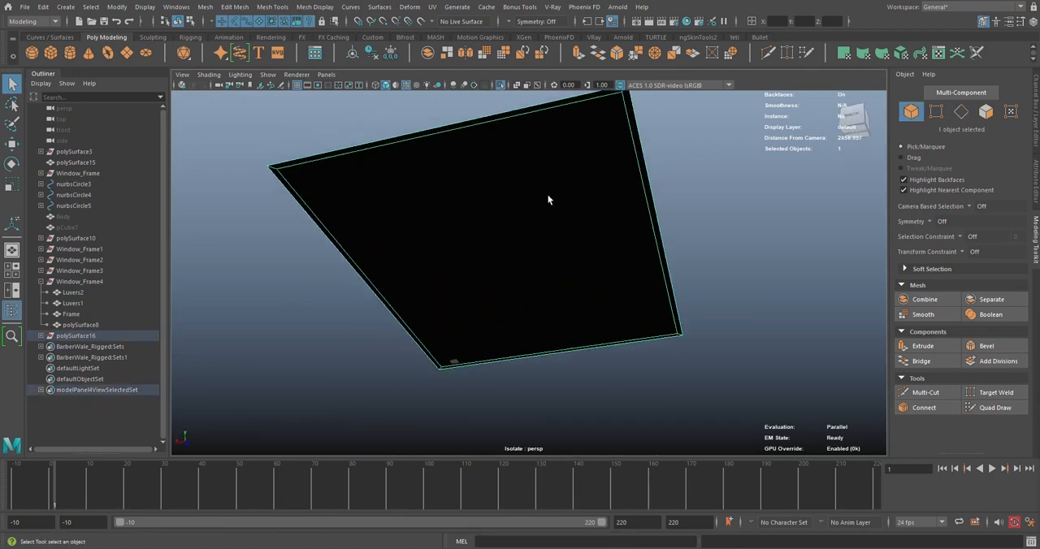
pyautogui.scroll(-1, 551, 196)
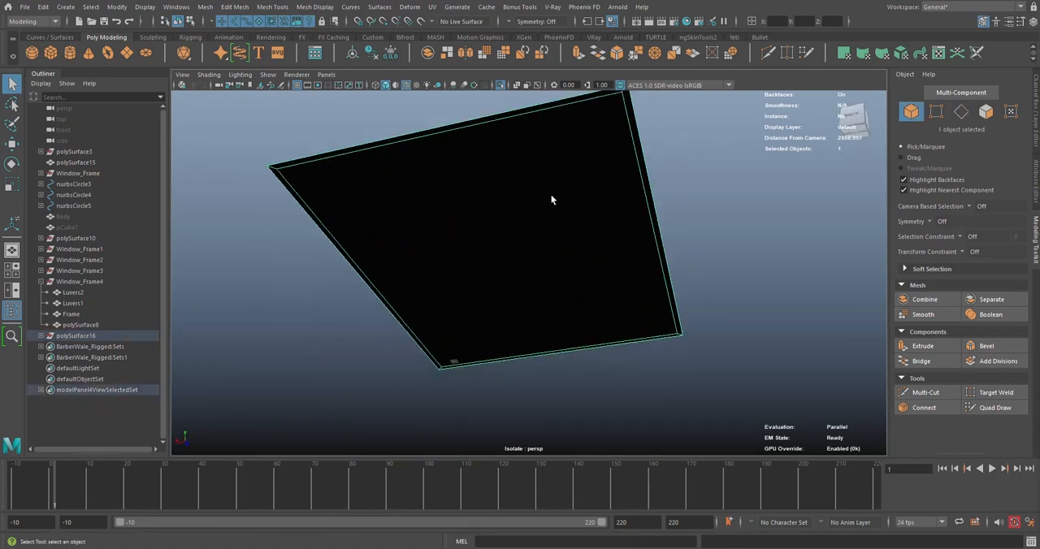
pyautogui.click(315, 6)
pyautogui.click(340, 60)
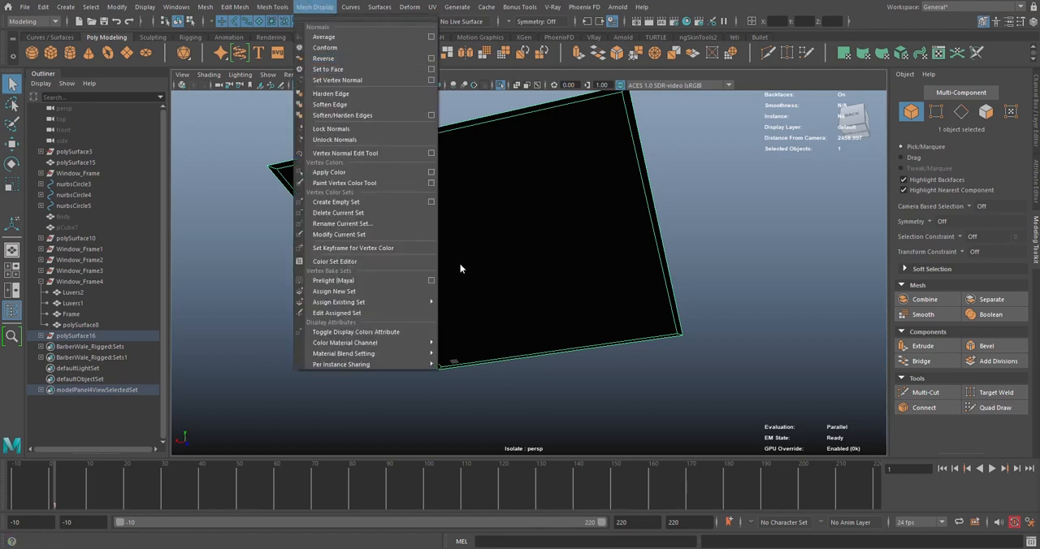
pyautogui.keyDown('alt'); pyautogui.moveTo(520, 219); pyautogui.dragTo(585, 309); pyautogui.keyUp('alt')
pyautogui.click(653, 165)
pyautogui.click(543, 216)
pyautogui.keyDown('alt'); pyautogui.moveTo(543, 216); pyautogui.dragTo(510, 120); pyautogui.keyUp('alt')
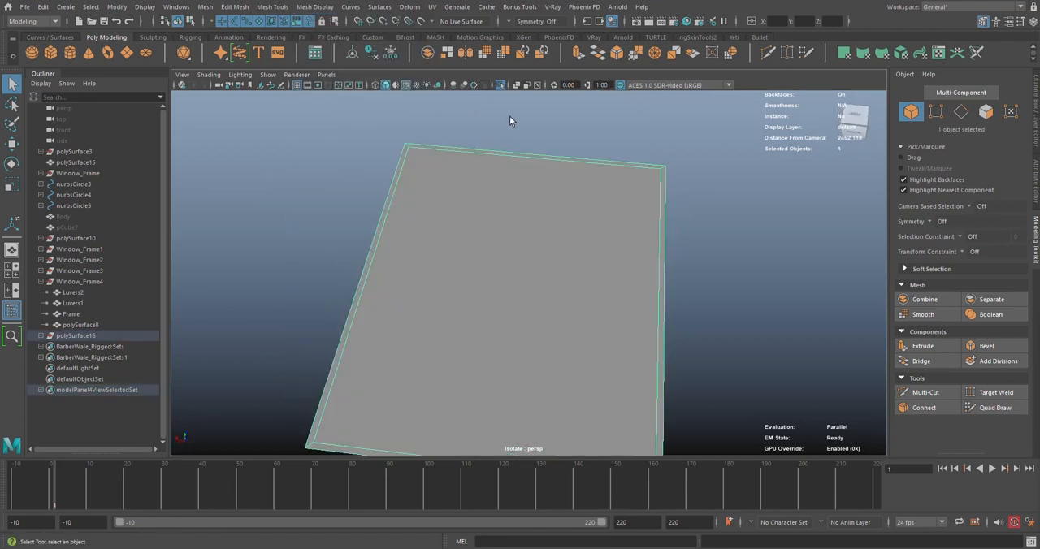
# Expand the polySurface16 group and rename its mesh polySurface17 as Ceiling
pyautogui.click(41, 336)
pyautogui.click(54, 347)
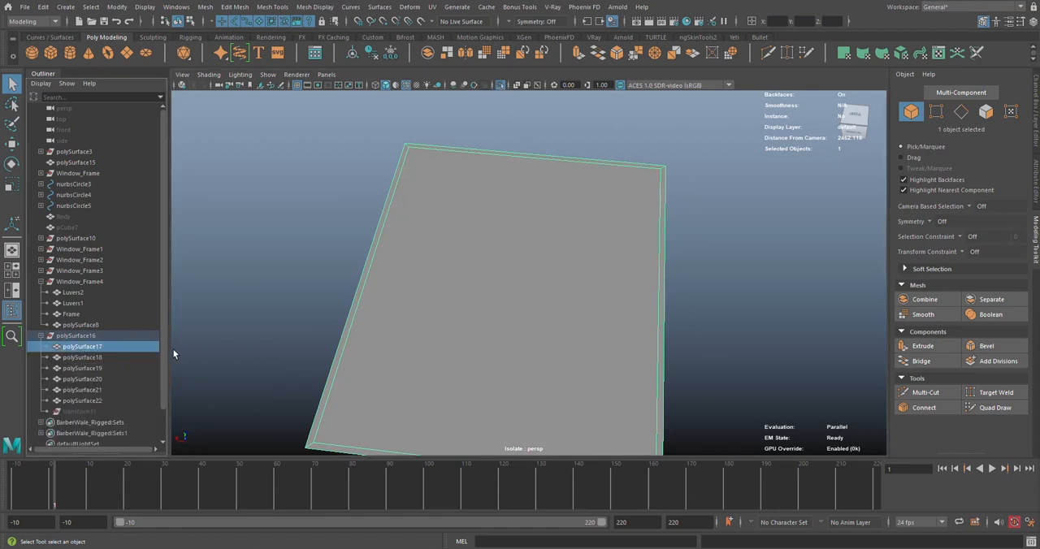
pyautogui.doubleClick(100, 347)
pyautogui.write('c')
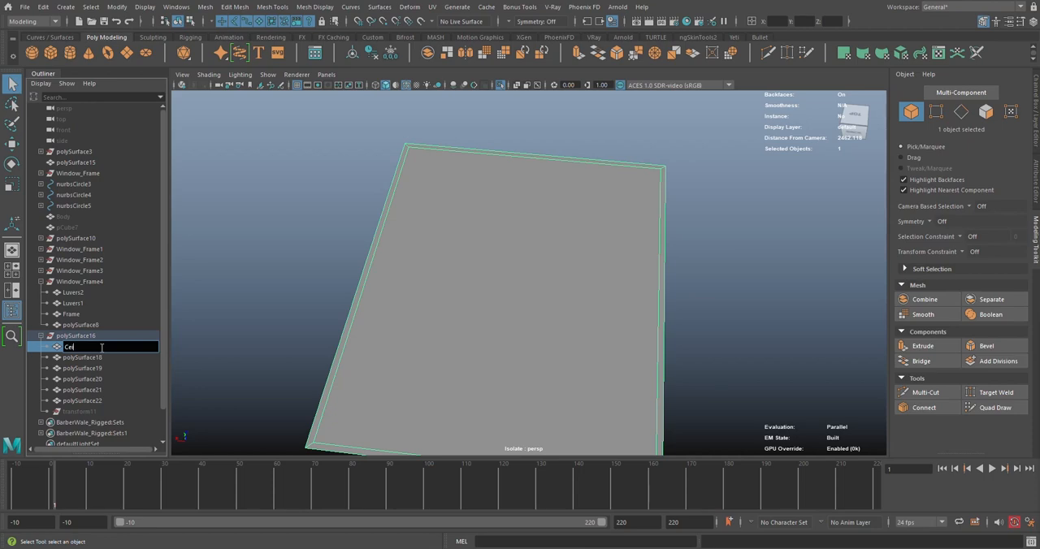
pyautogui.write('eiling')
pyautogui.press('Return')
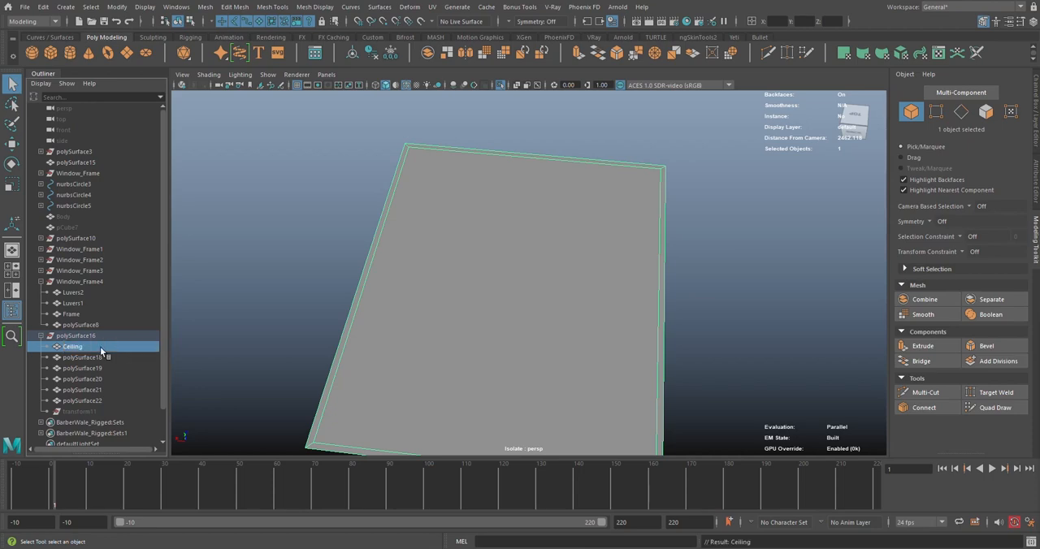
# Leave the isolated view, hide the Ceiling and frame the room trim polySurface22
pyautogui.click(500, 86)
pyautogui.press('h')
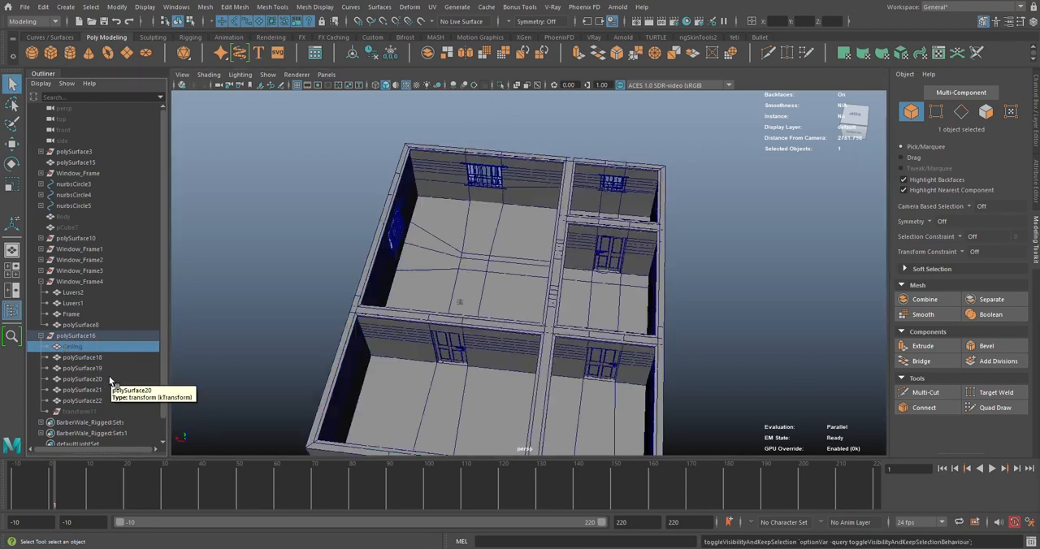
pyautogui.click(88, 357)
pyautogui.click(88, 378)
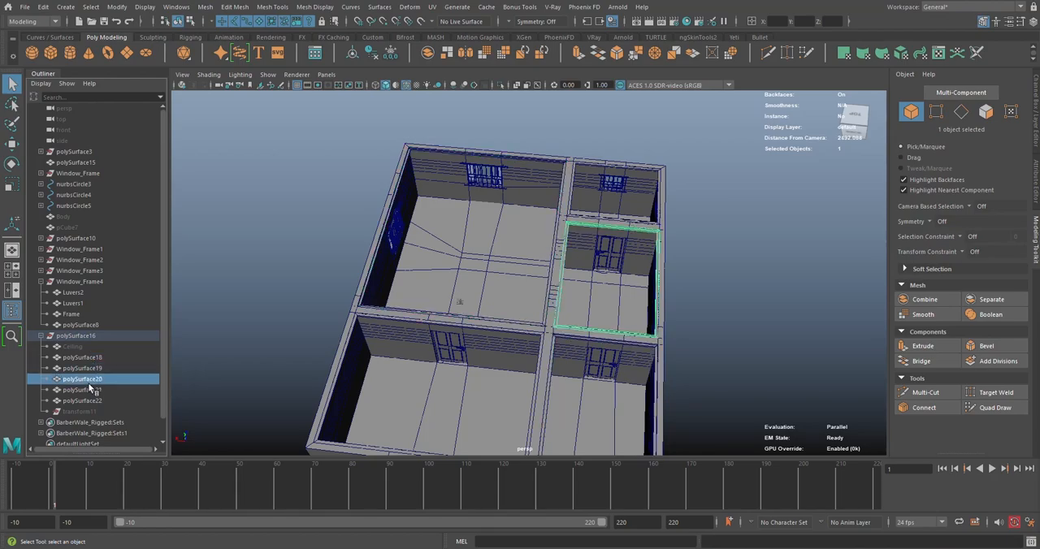
pyautogui.click(88, 390)
pyautogui.click(82, 401)
pyautogui.press('f')
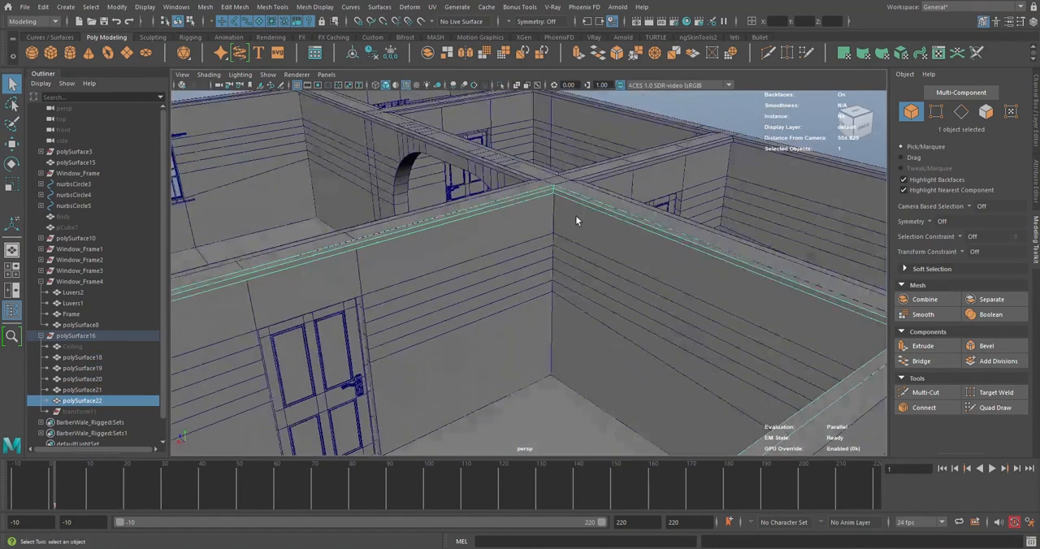
# Examine the corner of the polySurface22 trim from inside the room
pyautogui.keyDown('alt'); pyautogui.moveTo(506, 244); pyautogui.dragTo(504, 168); pyautogui.keyUp('alt')
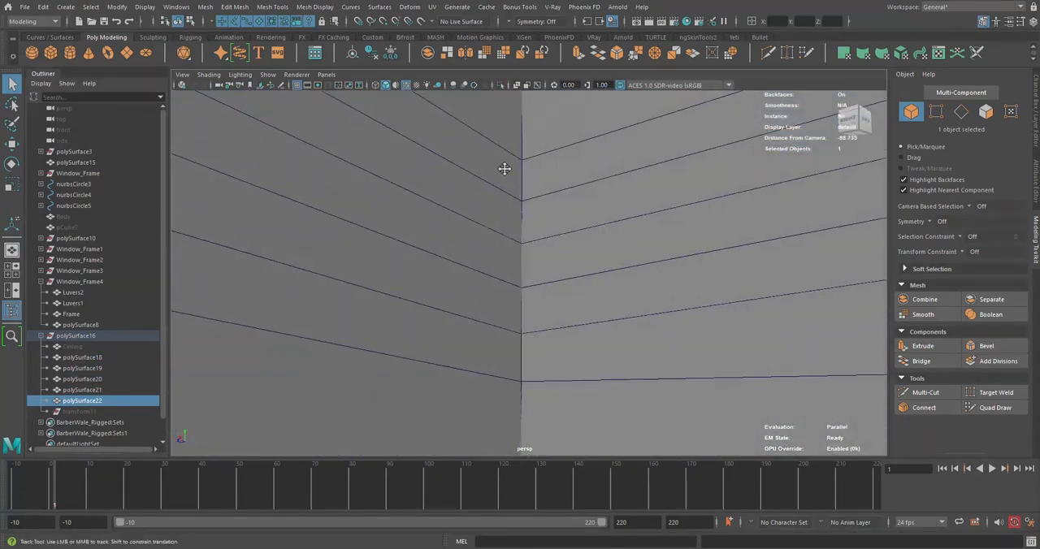
pyautogui.keyDown('alt'); pyautogui.moveTo(504, 168); pyautogui.dragTo(476, 348, button='middle'); pyautogui.keyUp('alt')
pyautogui.keyDown('alt'); pyautogui.moveTo(476, 348); pyautogui.dragTo(476, 302); pyautogui.keyUp('alt')
pyautogui.keyDown('alt'); pyautogui.moveTo(476, 302); pyautogui.dragTo(482, 372, button='middle'); pyautogui.keyUp('alt')
pyautogui.scroll(4, 482, 372)
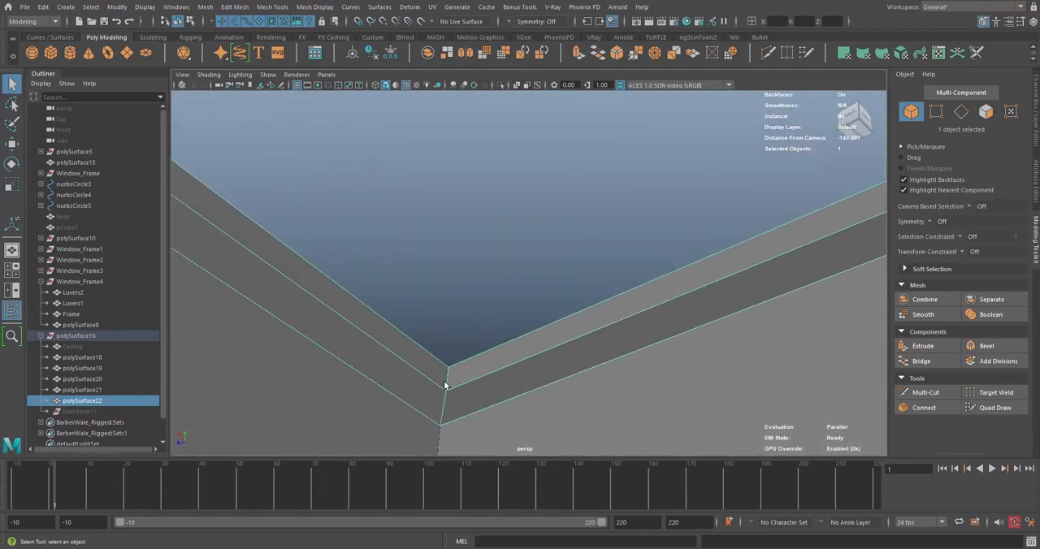
pyautogui.scroll(-5, 438, 368)
pyautogui.scroll(-10, 437, 372)
# Unhide the Ceiling mesh above the rooms
pyautogui.click(69, 347)
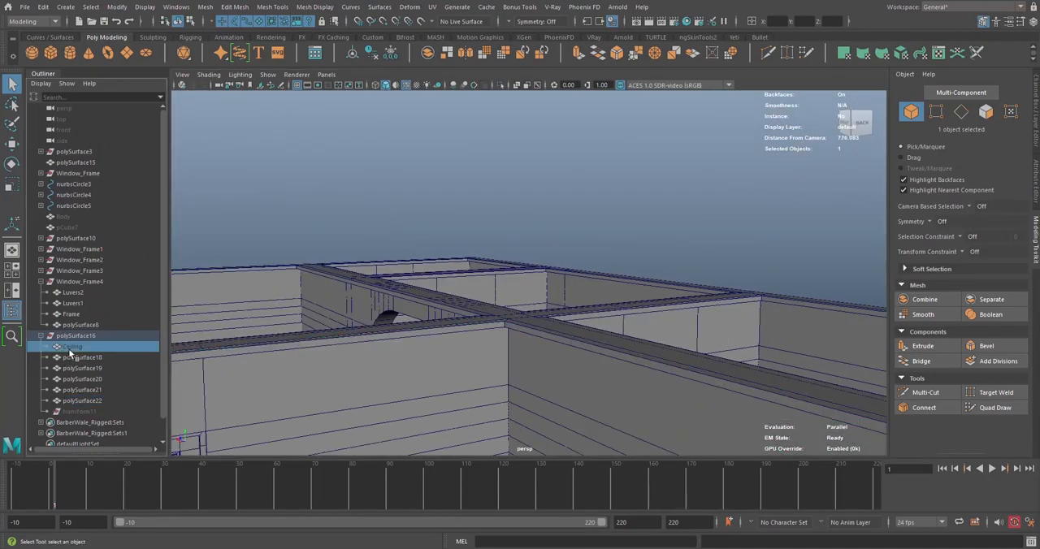
pyautogui.press('h')
pyautogui.scroll(-3, 500, 342)
# Lower the Ceiling vertically to about -4.38 cm, checking it against the trim at an inside room corner
pyautogui.press('w')
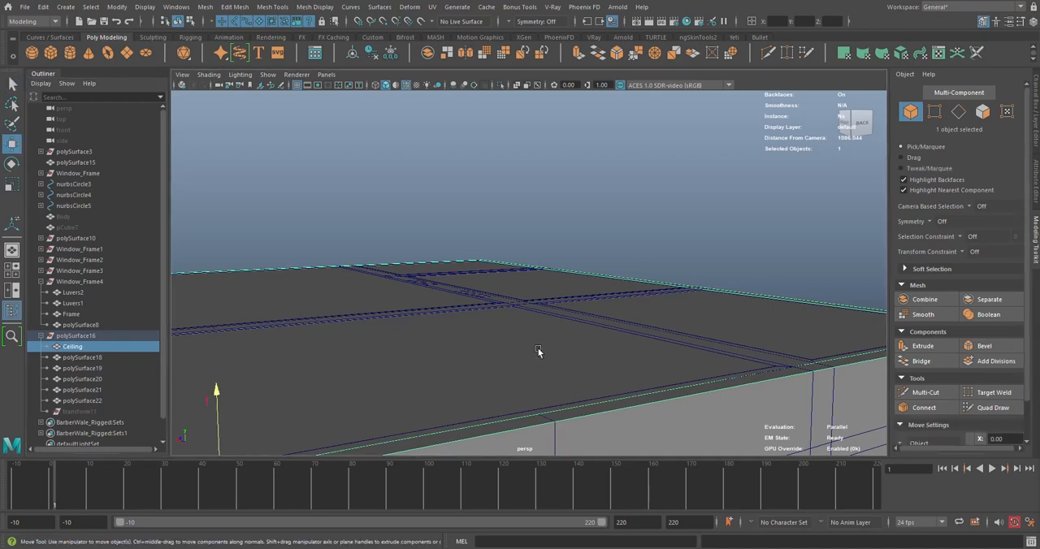
pyautogui.scroll(-5, 539, 352)
pyautogui.scroll(3, 447, 335)
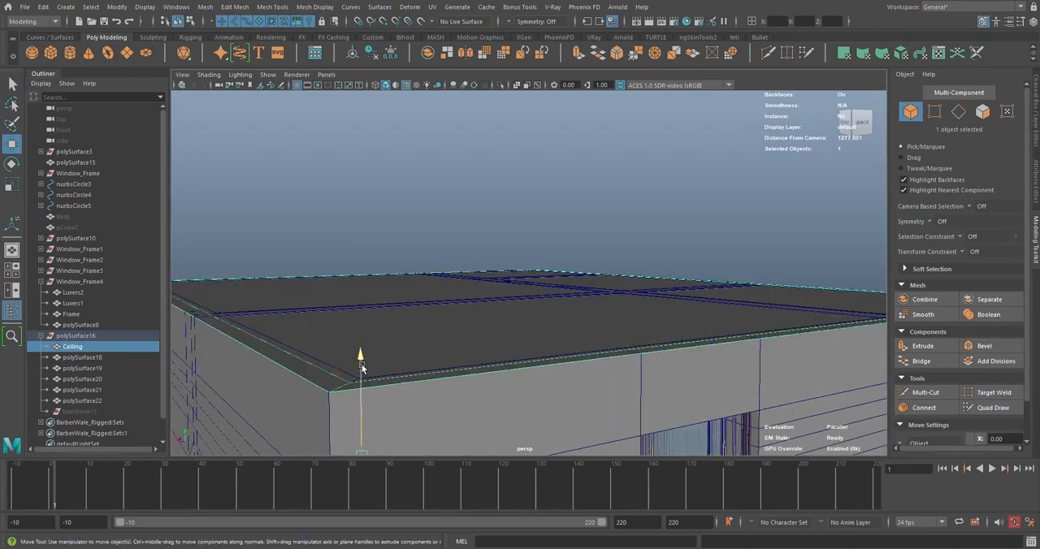
pyautogui.moveTo(361, 367); pyautogui.dragTo(361, 369)
pyautogui.scroll(6, 455, 328)
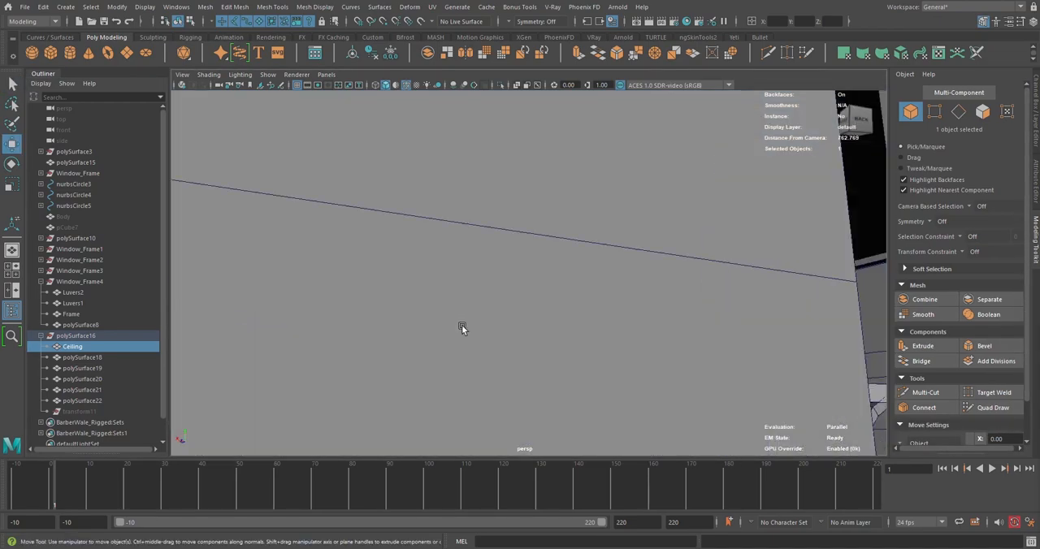
pyautogui.keyDown('alt'); pyautogui.moveTo(462, 325); pyautogui.dragTo(485, 297); pyautogui.keyUp('alt')
pyautogui.keyDown('alt'); pyautogui.moveTo(564, 303); pyautogui.dragTo(525, 303, button='middle'); pyautogui.keyUp('alt')
pyautogui.scroll(4, 525, 302)
pyautogui.keyDown('alt'); pyautogui.moveTo(512, 302); pyautogui.dragTo(522, 325); pyautogui.keyUp('alt')
pyautogui.scroll(3, 523, 325)
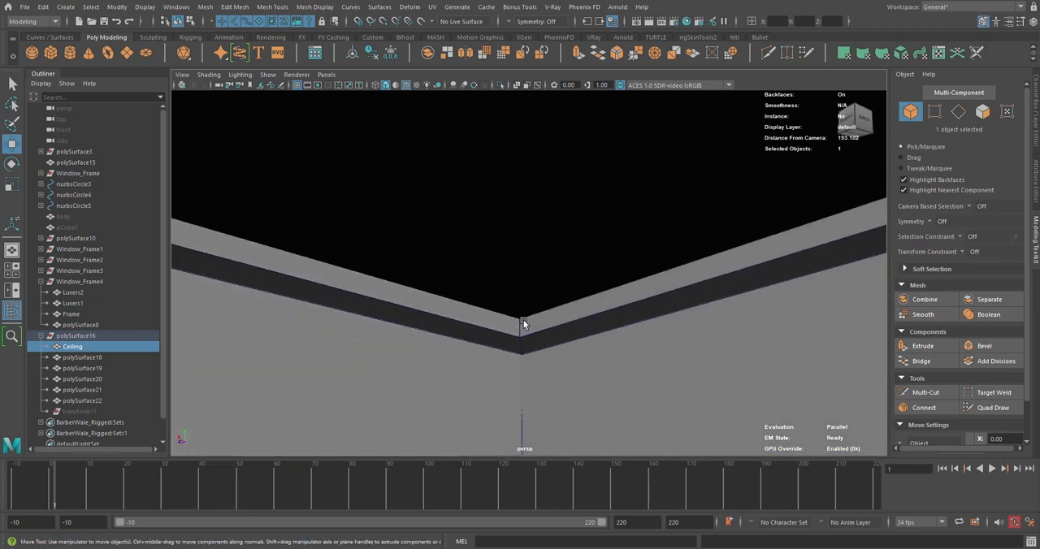
pyautogui.moveTo(533, 318); pyautogui.dragTo(537, 329, button='middle')
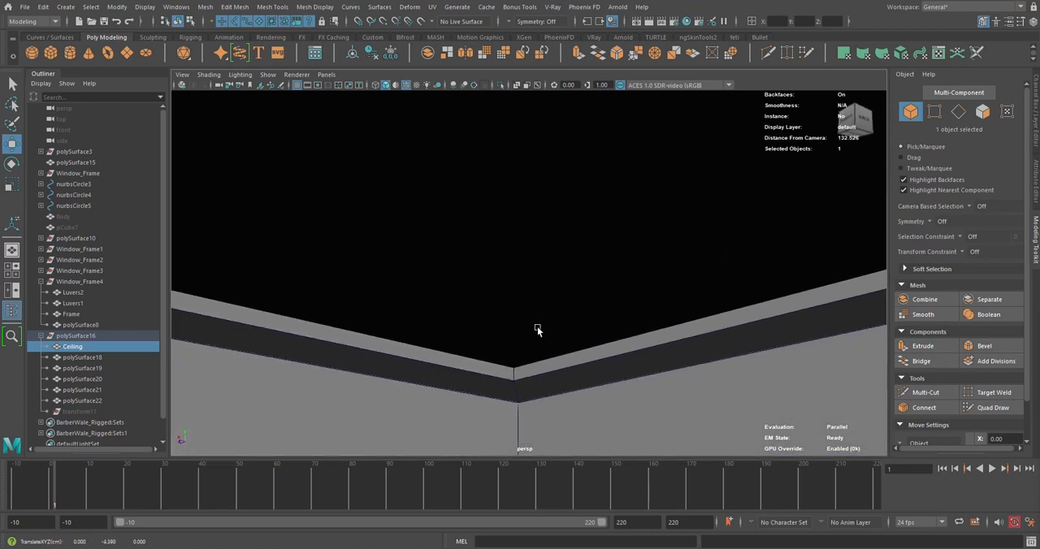
# Fine-tune the Ceiling's vertical position to about -2.91 cm and clear the selection
pyautogui.scroll(-4, 544, 333)
pyautogui.keyDown('alt'); pyautogui.moveTo(550, 337); pyautogui.dragTo(551, 322); pyautogui.keyUp('alt')
pyautogui.scroll(-6, 517, 258)
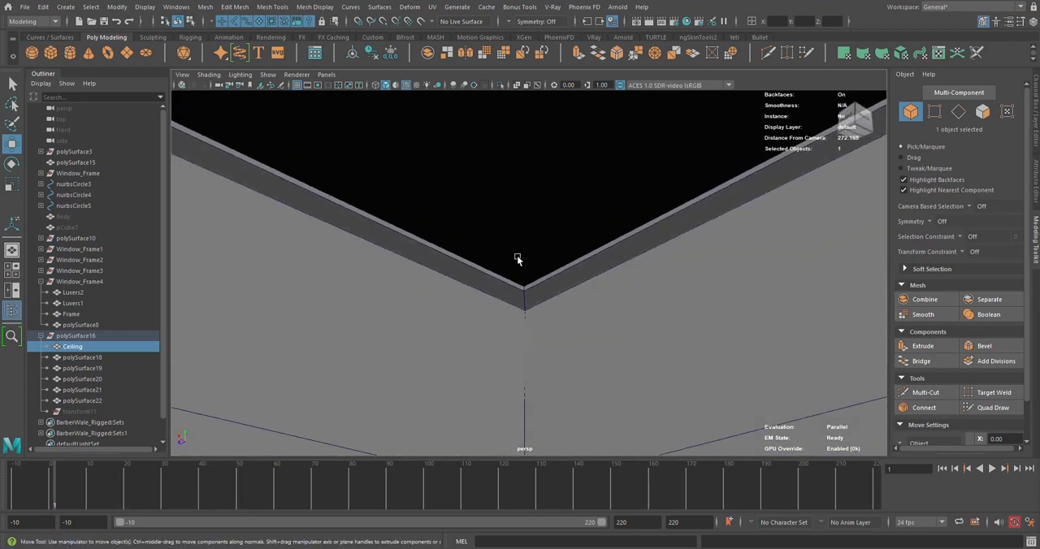
pyautogui.keyDown('alt'); pyautogui.moveTo(542, 253); pyautogui.dragTo(523, 299); pyautogui.keyUp('alt')
pyautogui.scroll(4, 485, 310)
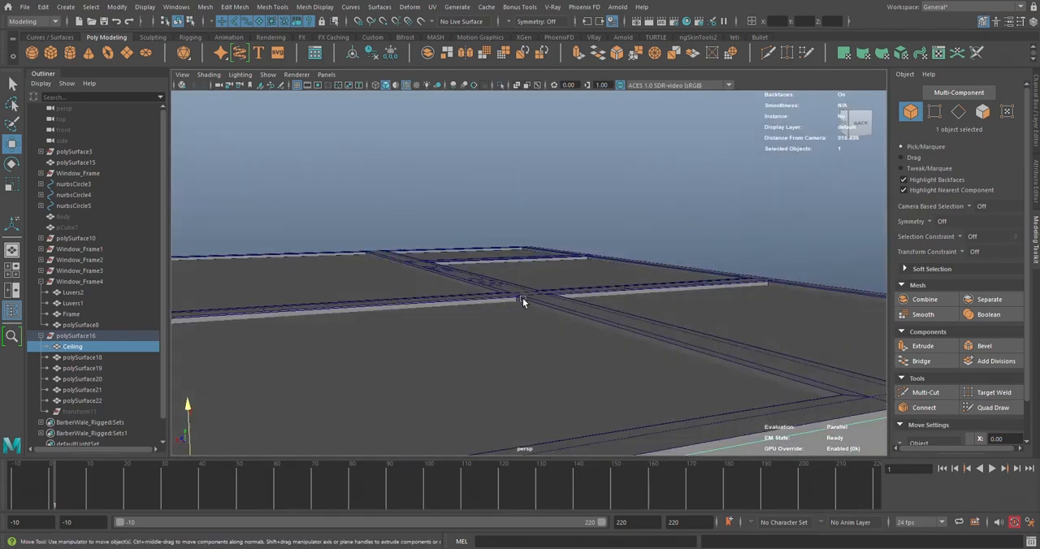
pyautogui.moveTo(523, 298); pyautogui.dragTo(524, 298, button='middle')
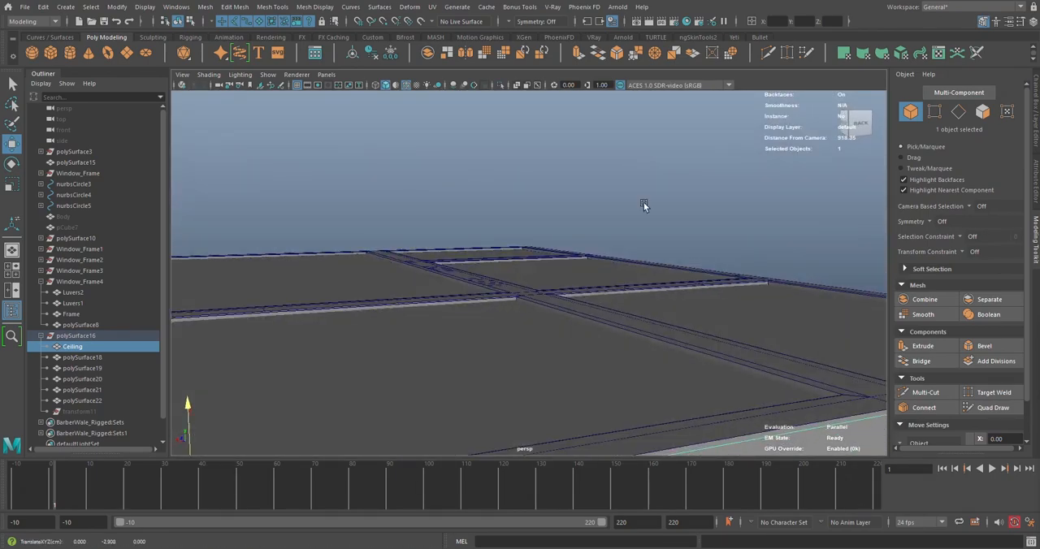
pyautogui.scroll(-4, 609, 271)
pyautogui.click(642, 225)
pyautogui.scroll(3, 640, 228)
pyautogui.keyDown('alt'); pyautogui.moveTo(632, 242); pyautogui.dragTo(605, 290); pyautogui.keyUp('alt')
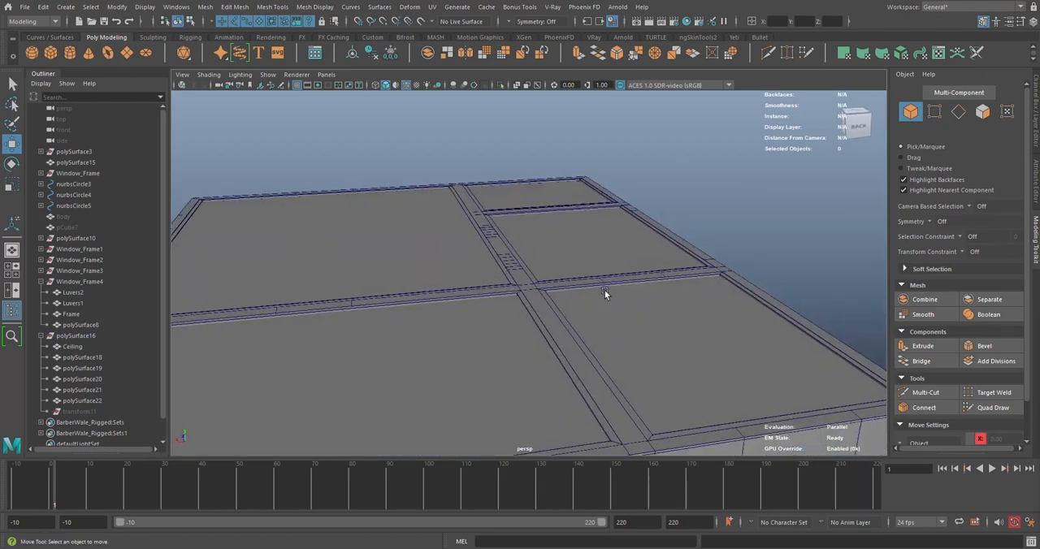
# Delete the construction history of Ceiling and polySurface18 through polySurface22, and clear the selection
pyautogui.moveTo(68, 348); pyautogui.dragTo(68, 401)
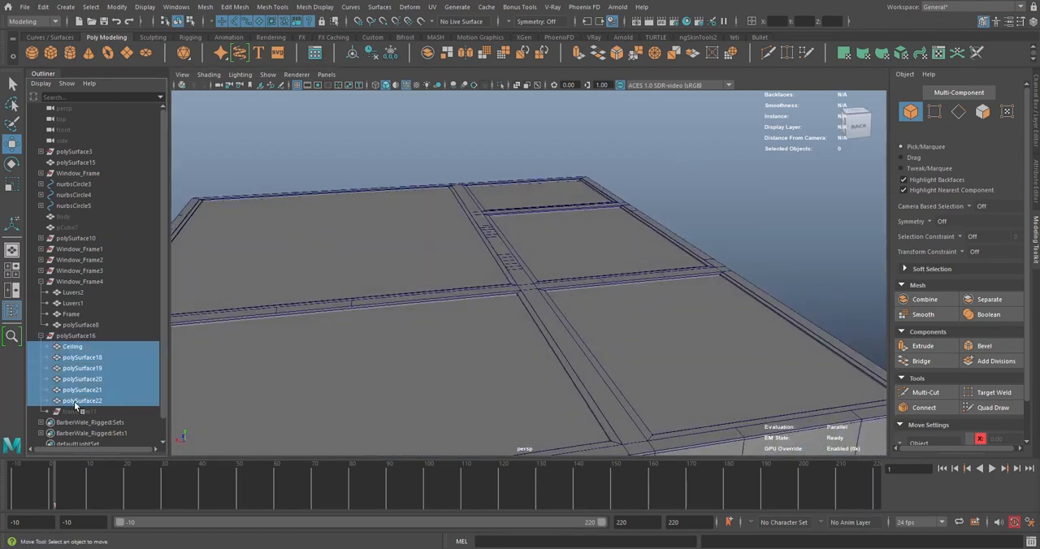
pyautogui.click(609, 154)
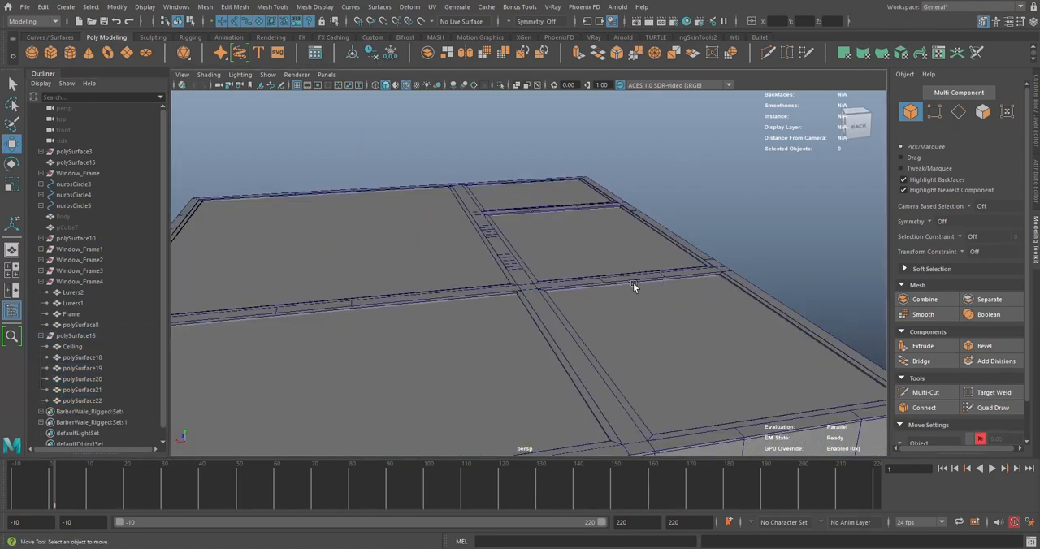
# Isolate the Ceiling mesh in the viewport and clear the selection
pyautogui.keyDown('alt'); pyautogui.moveTo(611, 318); pyautogui.dragTo(511, 79); pyautogui.keyUp('alt')
pyautogui.click(511, 328)
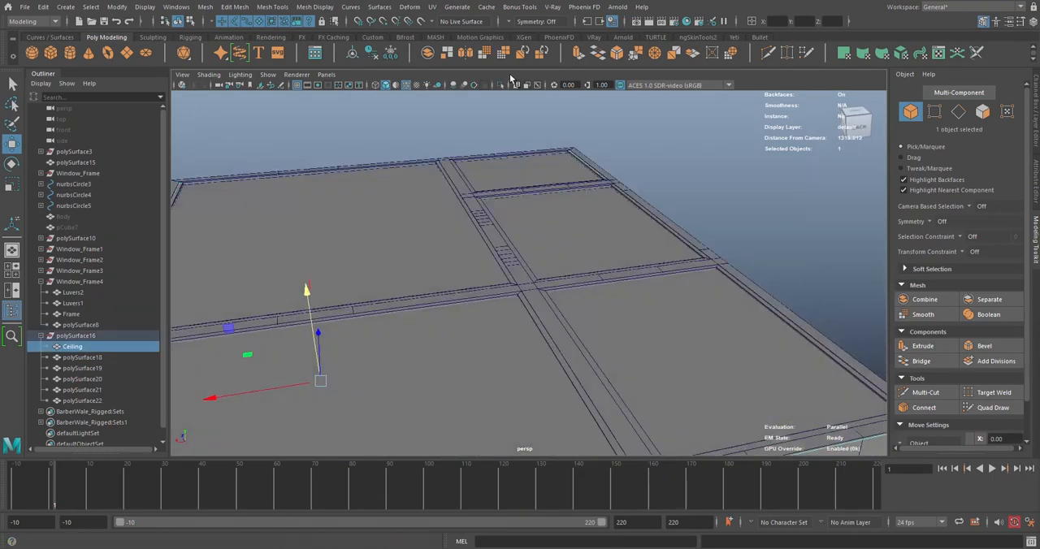
pyautogui.click(501, 84)
pyautogui.keyDown('alt'); pyautogui.moveTo(623, 215); pyautogui.dragTo(610, 221); pyautogui.keyUp('alt')
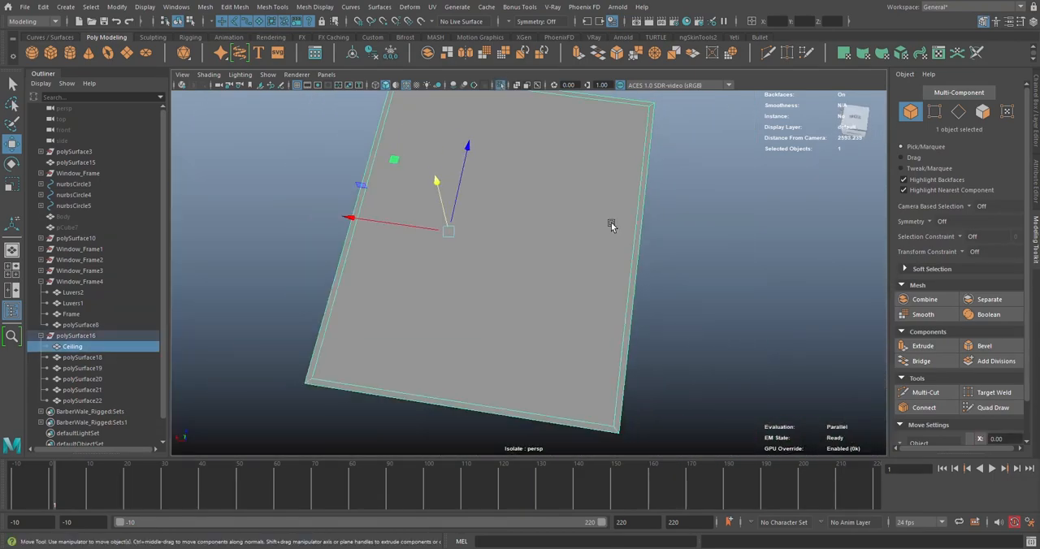
pyautogui.click(693, 212)
pyautogui.keyDown('alt'); pyautogui.moveTo(693, 213); pyautogui.dragTo(522, 221); pyautogui.keyUp('alt')
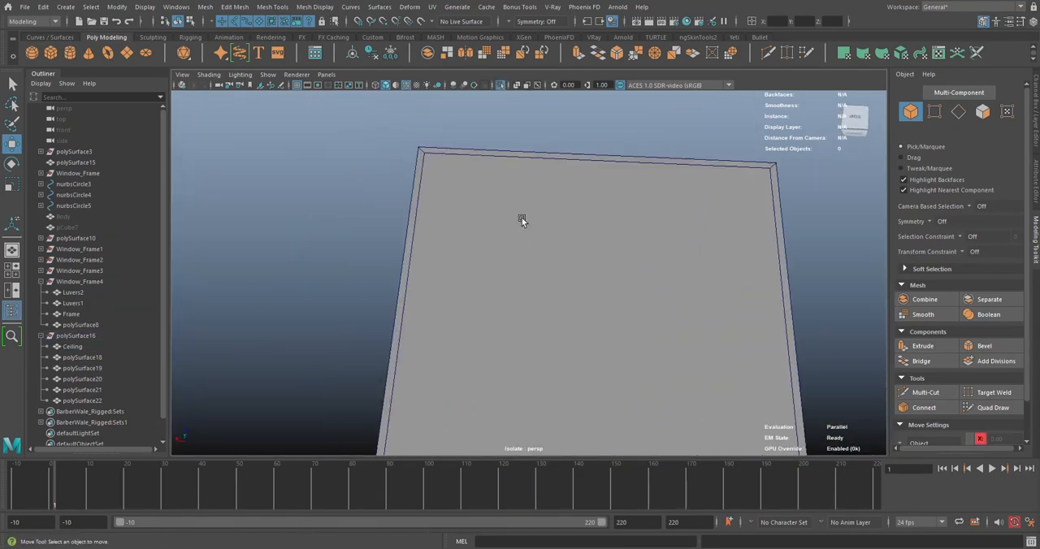
# Try to delete the inner border edges of the Ceiling
pyautogui.click(522, 220)
pyautogui.moveTo(465, 158); pyautogui.dragTo(466, 129, button='right')
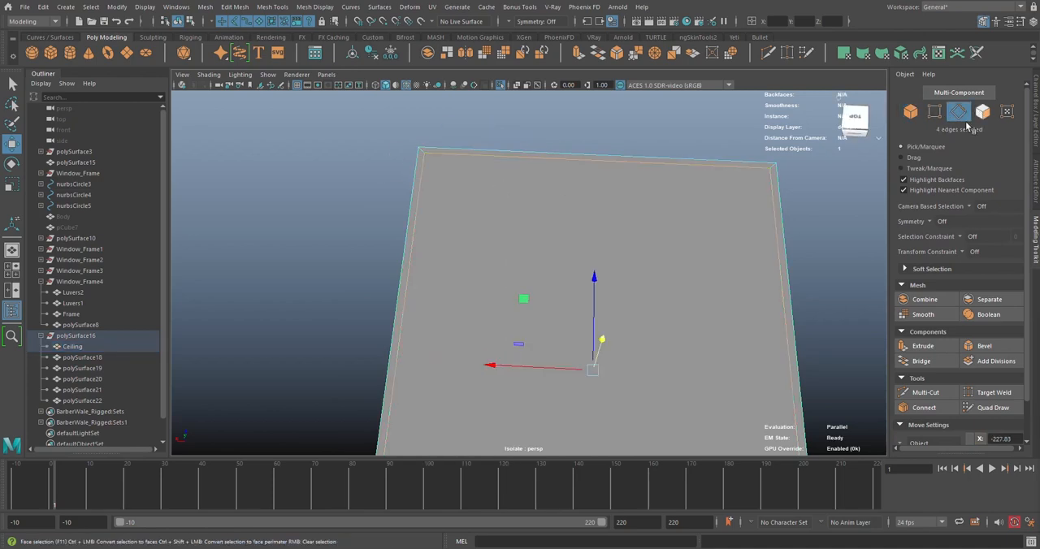
pyautogui.click(981, 114)
pyautogui.click(957, 115)
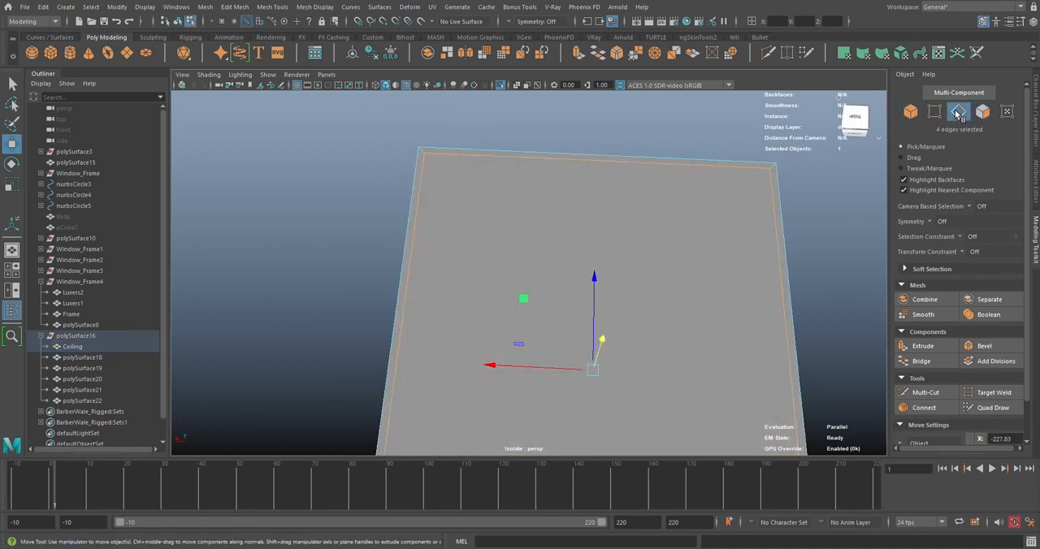
pyautogui.click(958, 115)
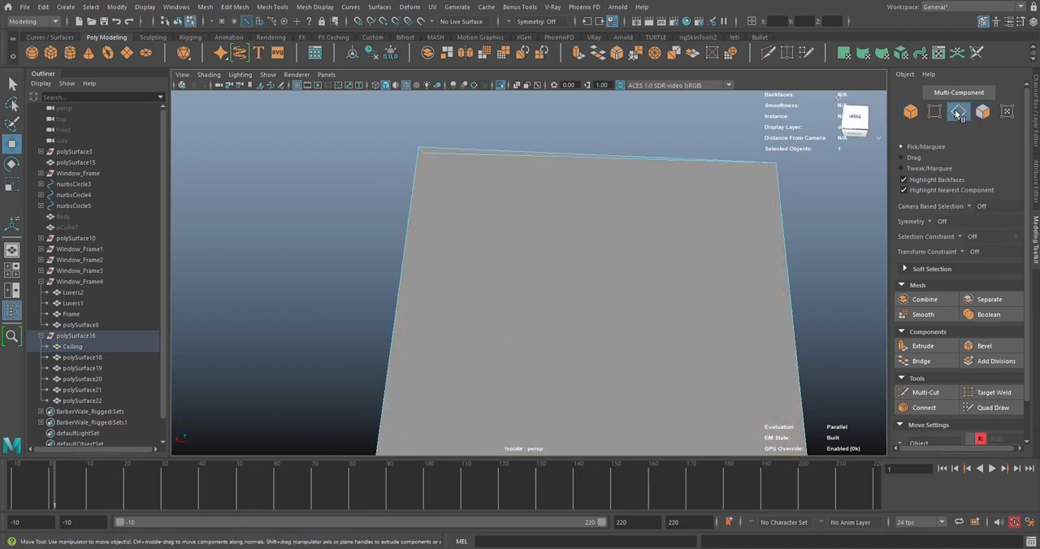
pyautogui.click(537, 157)
pyautogui.keyDown('shift'); pyautogui.click(422, 152); pyautogui.keyUp('shift')
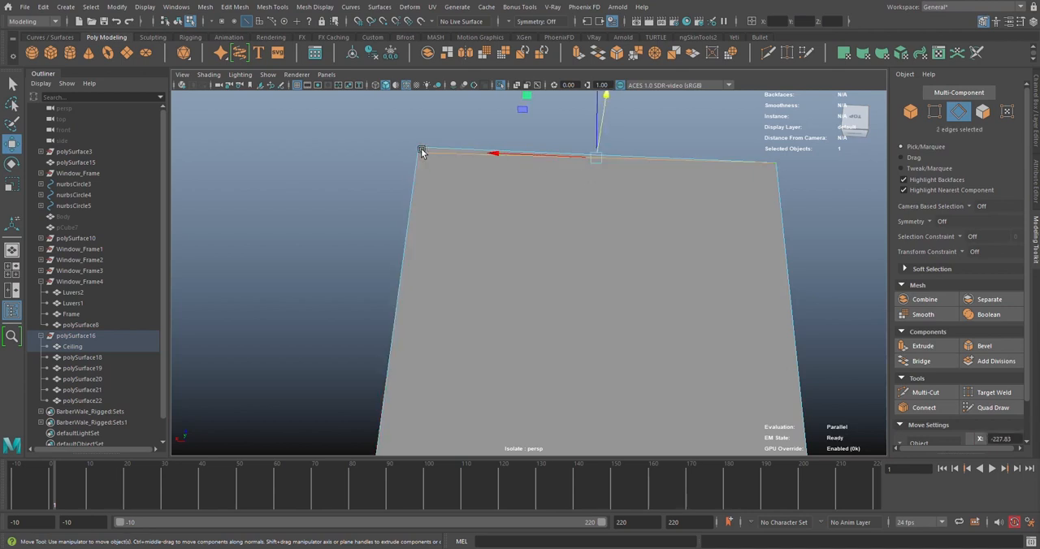
pyautogui.hotkey('ctrl', 'Delete')
# Undo the edge deletion on the Ceiling
pyautogui.hotkey('ctrl', 'z')
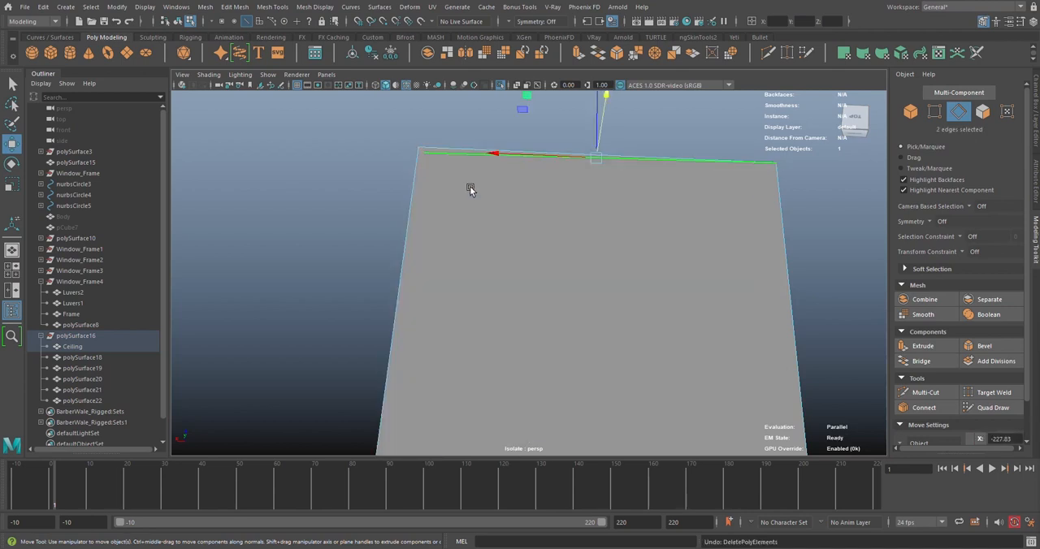
pyautogui.scroll(-4, 622, 269)
pyautogui.keyDown('alt'); pyautogui.moveTo(622, 269); pyautogui.dragTo(613, 200, button='middle'); pyautogui.keyUp('alt')
pyautogui.hotkey('ctrl', 'z')
pyautogui.hotkey('ctrl', 'z')
pyautogui.hotkey('ctrl', 'z')
pyautogui.hotkey('ctrl', 'z')
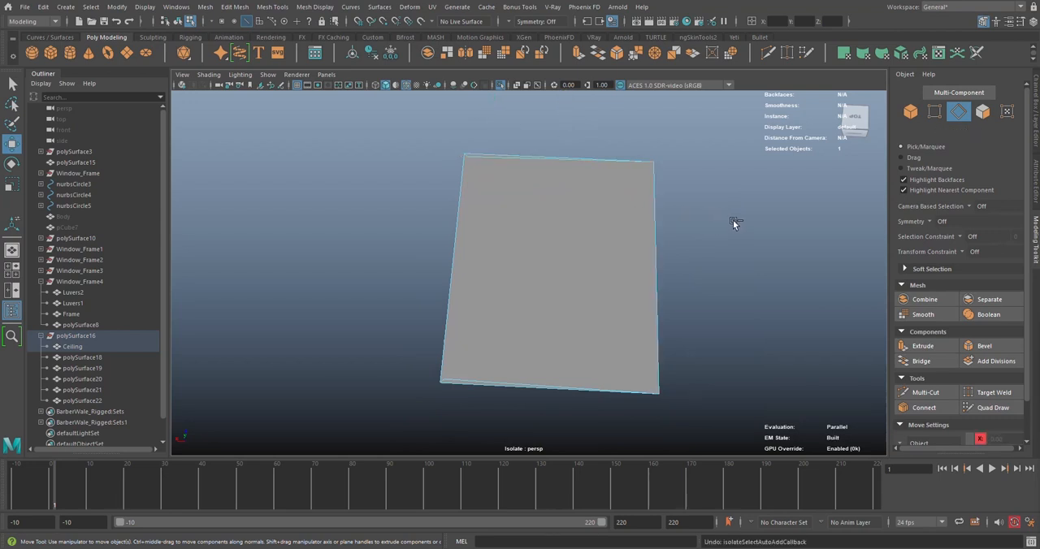
# Clear the edge selection, save the scene, and return to object selection
pyautogui.click(707, 227)
pyautogui.hotkey('ctrl', 's')
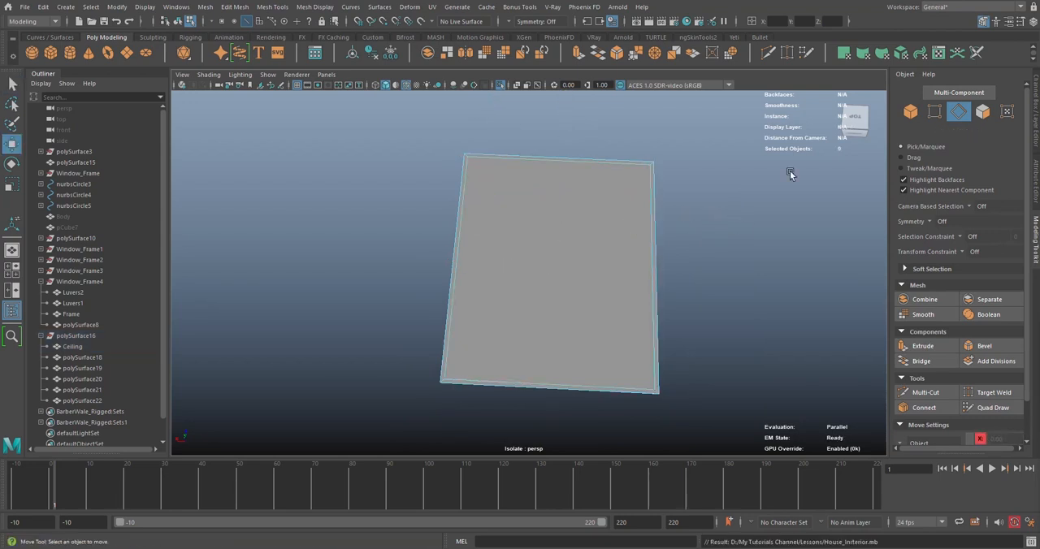
pyautogui.click(909, 111)
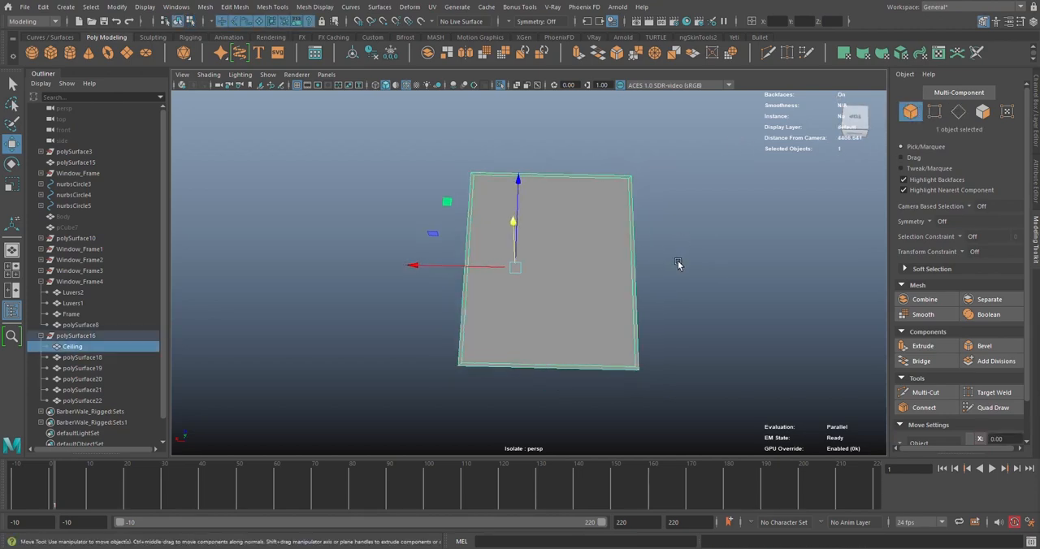
# Apply a planar UV projection to the Ceiling with the current settings
pyautogui.click(678, 261)
pyautogui.click(568, 195)
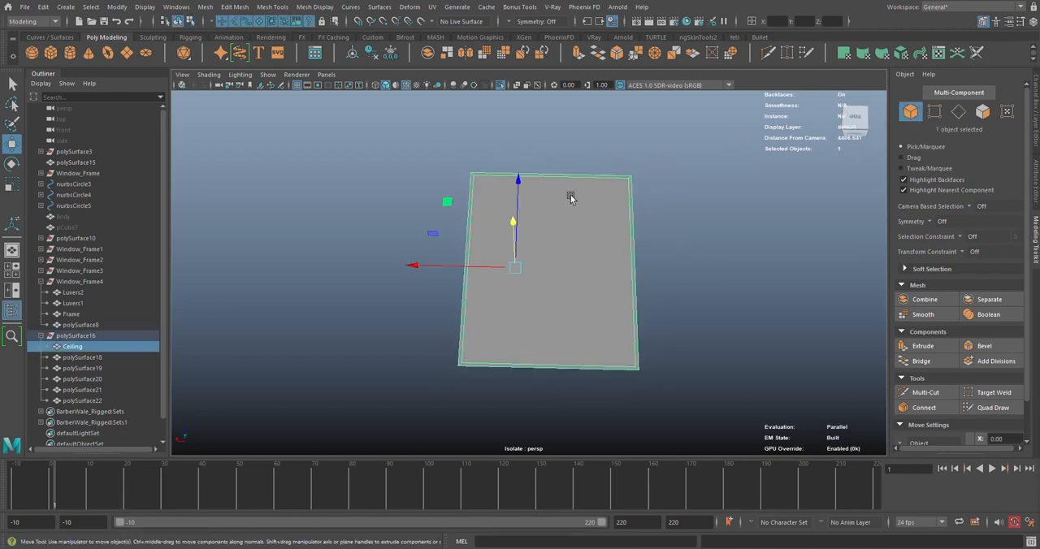
pyautogui.click(431, 6)
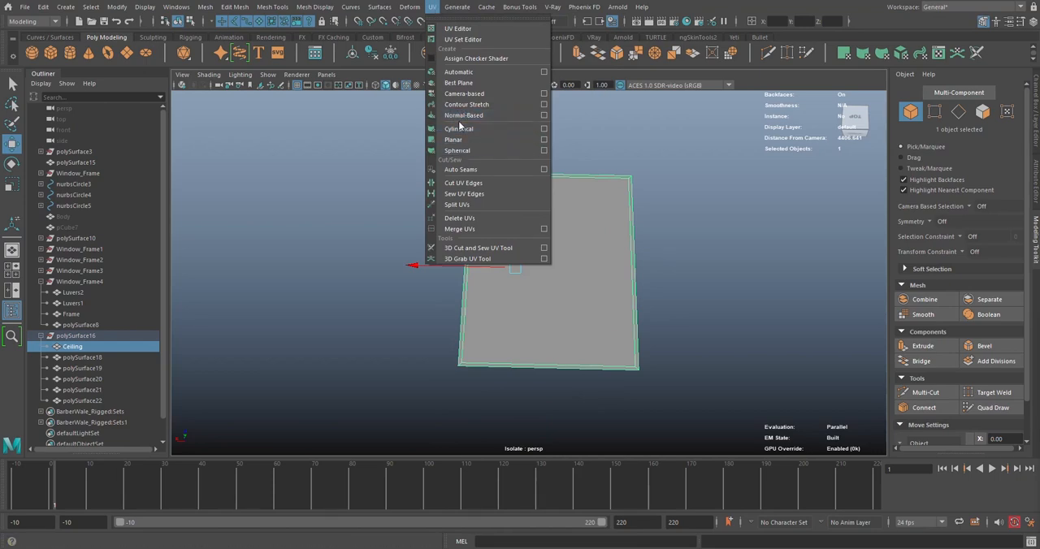
pyautogui.click(454, 139)
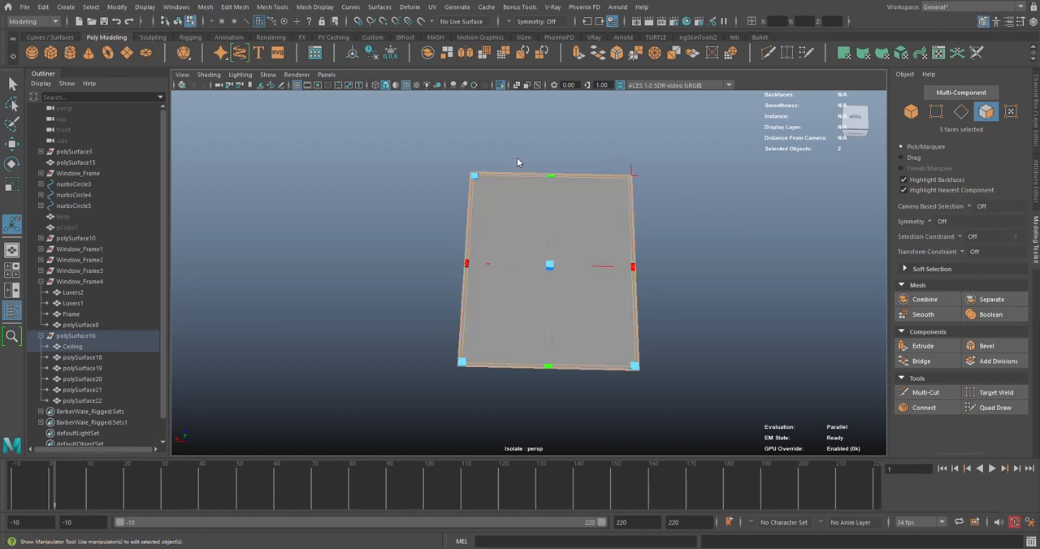
pyautogui.moveTo(518, 159); pyautogui.dragTo(581, 142, button='right')
pyautogui.click(526, 212)
# Project planar UVs on the Ceiling from the Y axis, fitted to Best plane, and leave the projection manipulator
pyautogui.click(432, 8)
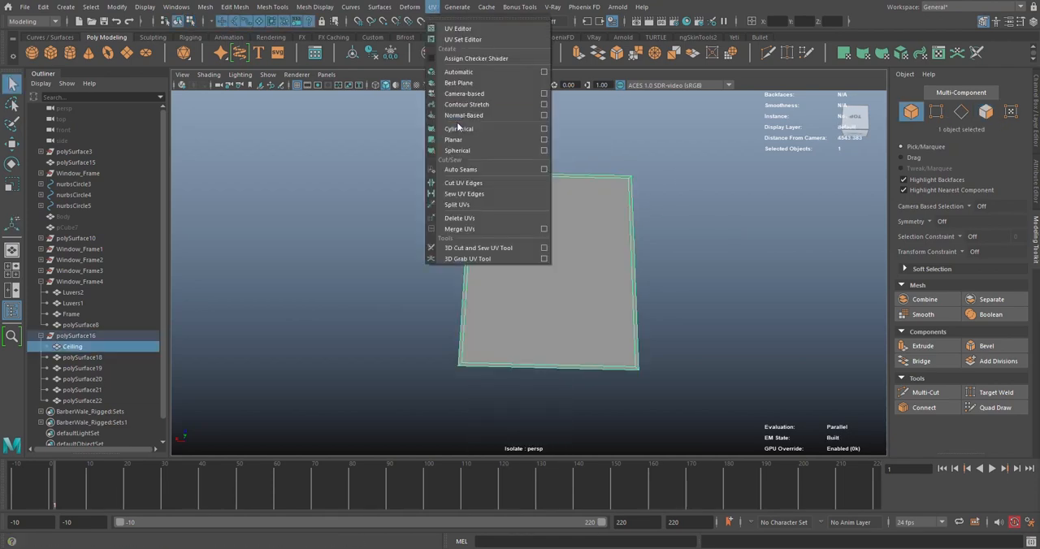
pyautogui.click(543, 142)
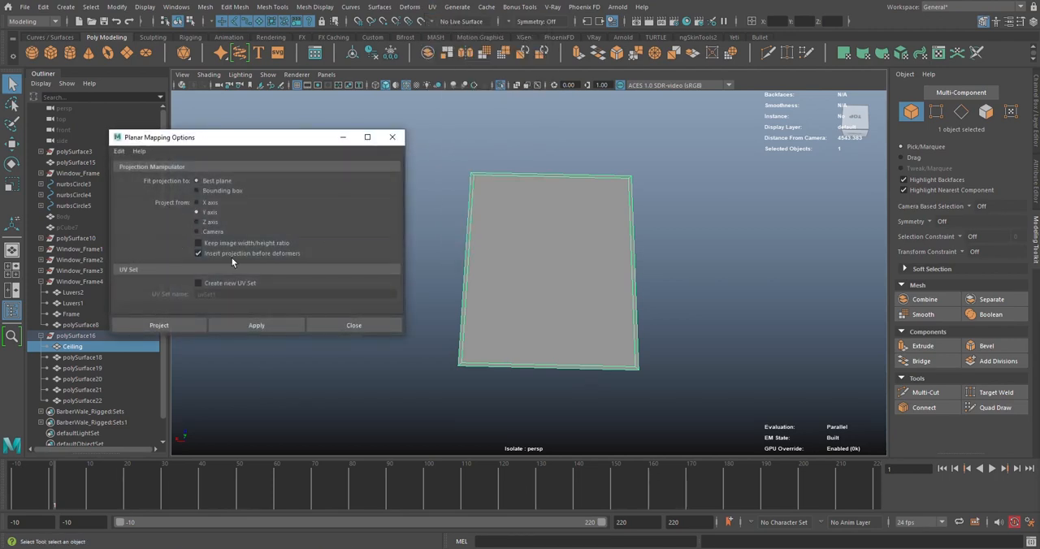
pyautogui.keyDown('alt'); pyautogui.moveTo(501, 326); pyautogui.dragTo(519, 348); pyautogui.keyUp('alt')
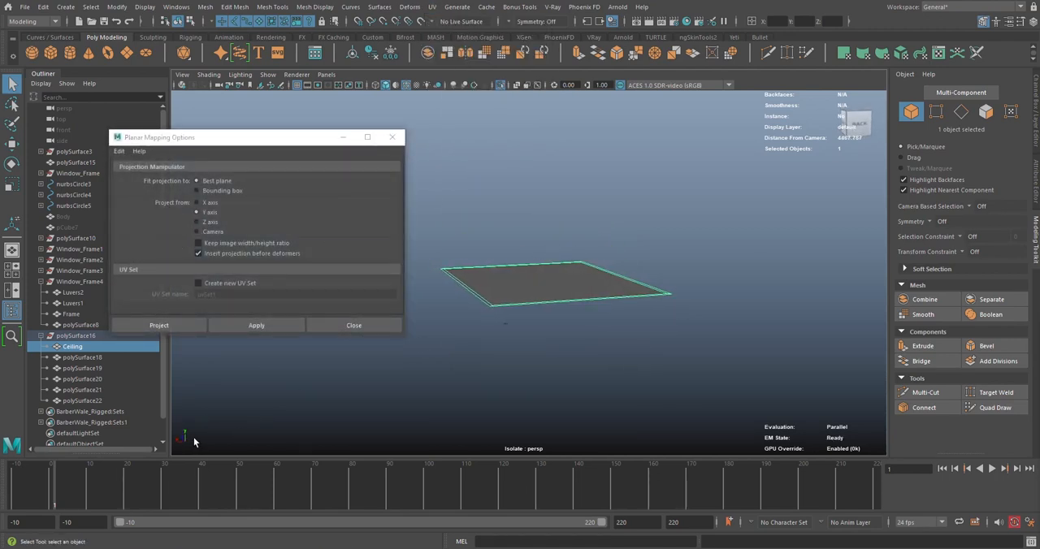
pyautogui.click(162, 325)
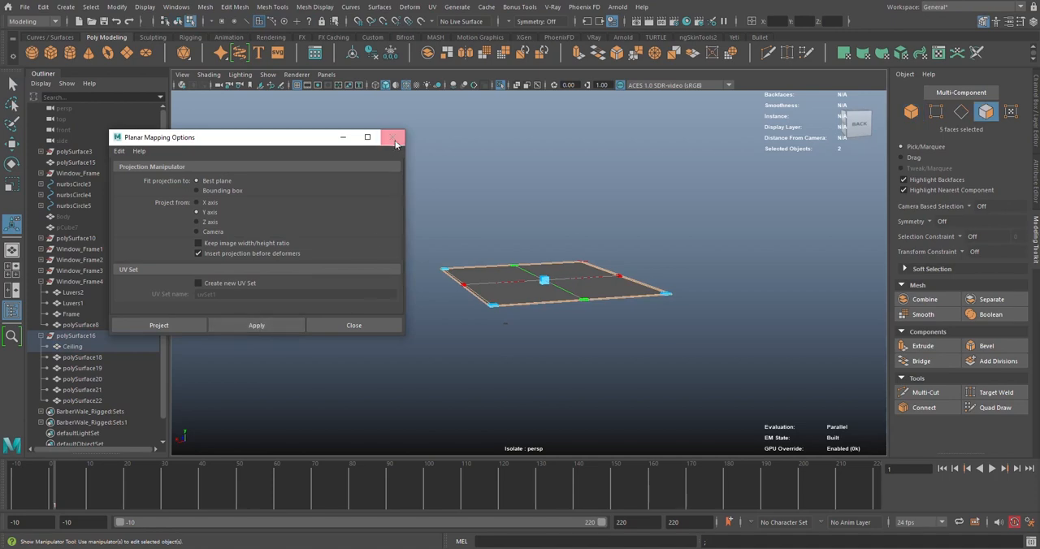
pyautogui.click(393, 137)
pyautogui.moveTo(504, 202); pyautogui.dragTo(550, 189, button='right')
pyautogui.press('q')
pyautogui.click(564, 221)
pyautogui.keyDown('alt'); pyautogui.moveTo(573, 278); pyautogui.dragTo(545, 284); pyautogui.keyUp('alt')
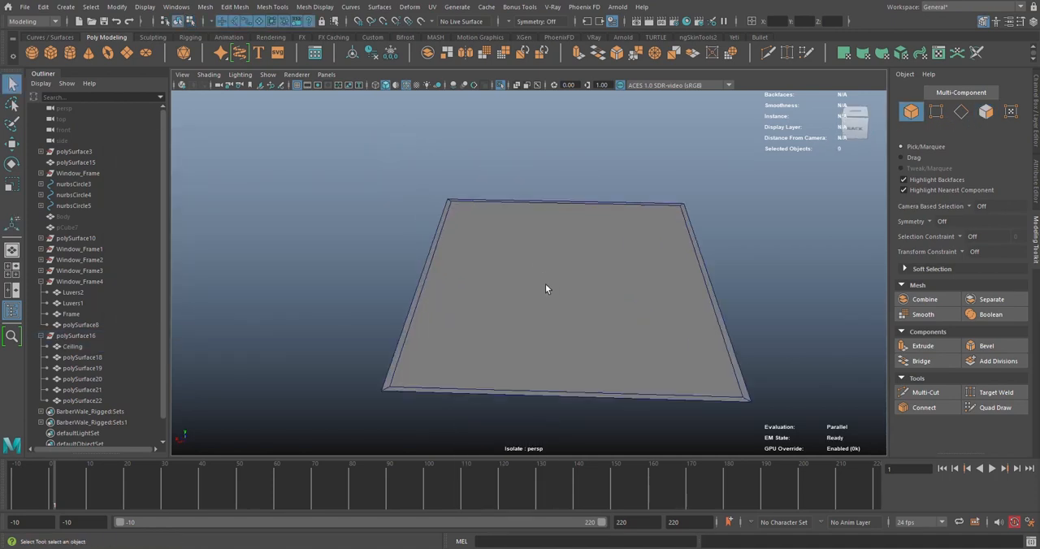
# Create a new VRayMtl shader and assign it to the Ceiling
pyautogui.click(550, 281)
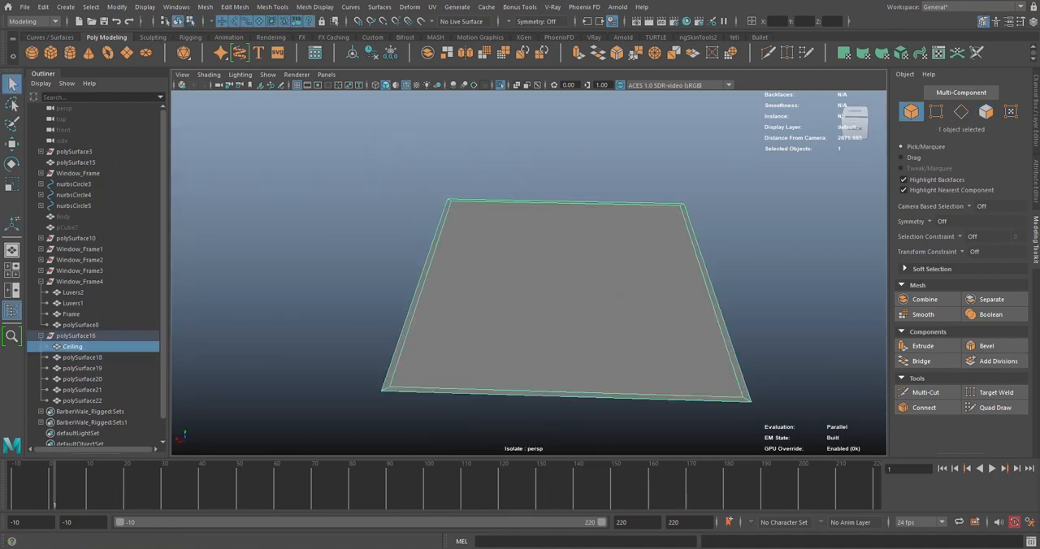
pyautogui.moveTo(358, 548)
pyautogui.keyDown('alt'); pyautogui.moveTo(789, 269); pyautogui.dragTo(710, 239, button='middle'); pyautogui.keyUp('alt')
pyautogui.keyDown('alt'); pyautogui.moveTo(710, 239); pyautogui.dragTo(733, 232); pyautogui.keyUp('alt')
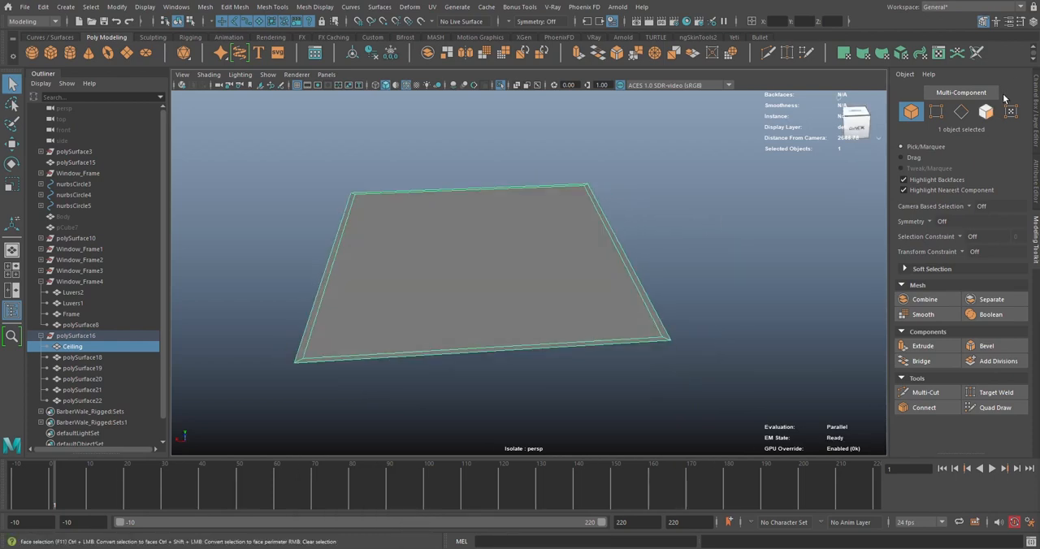
pyautogui.click(1035, 94)
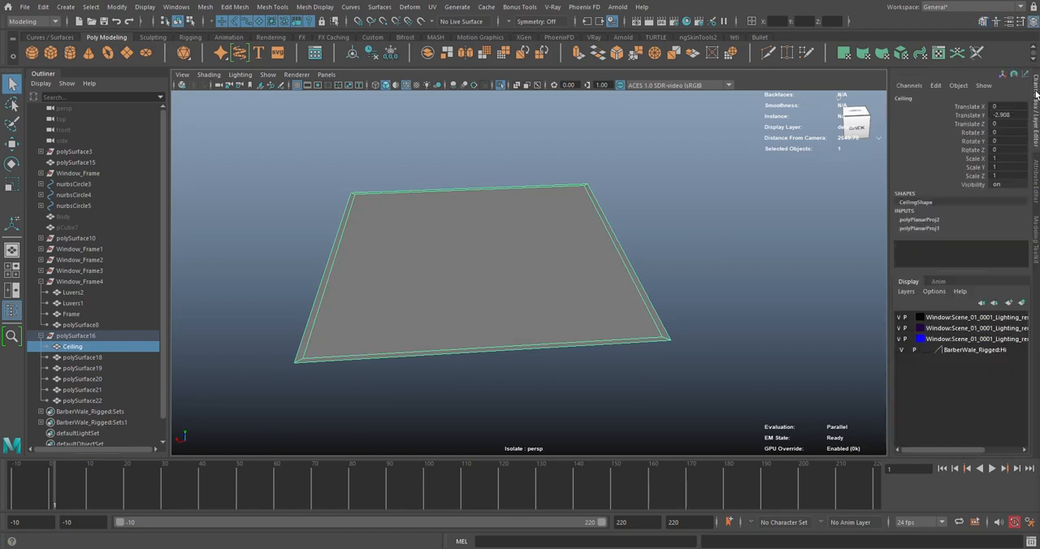
pyautogui.click(594, 36)
pyautogui.click(620, 52)
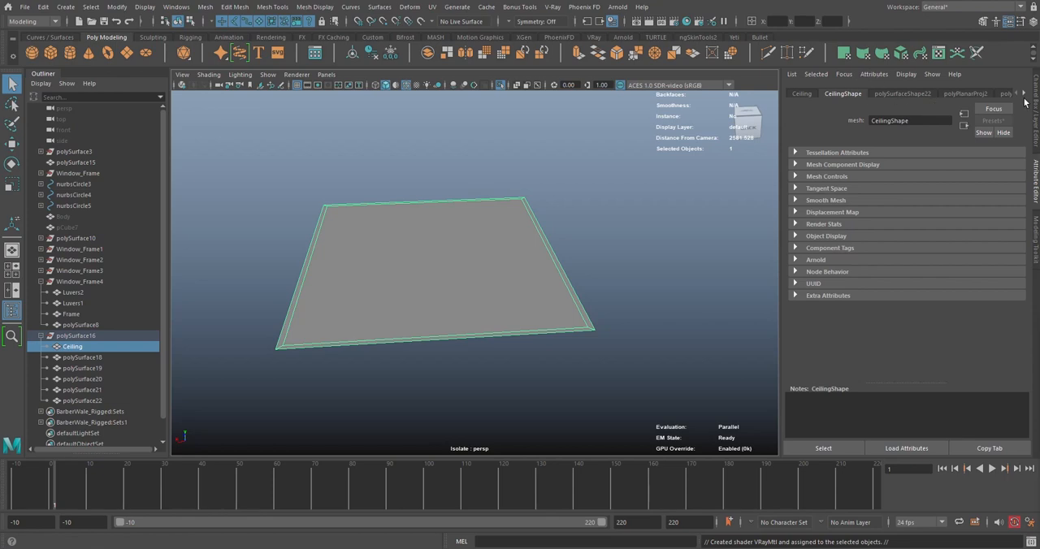
# Connect a File texture to the diffuse color of the Ceiling's VRayMtl2 material
pyautogui.click(887, 94)
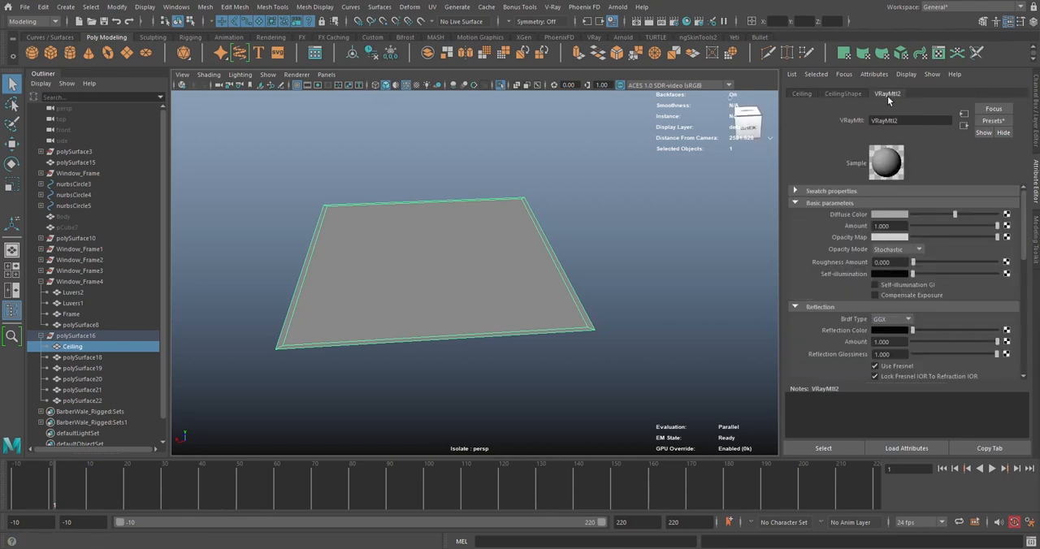
pyautogui.click(1006, 214)
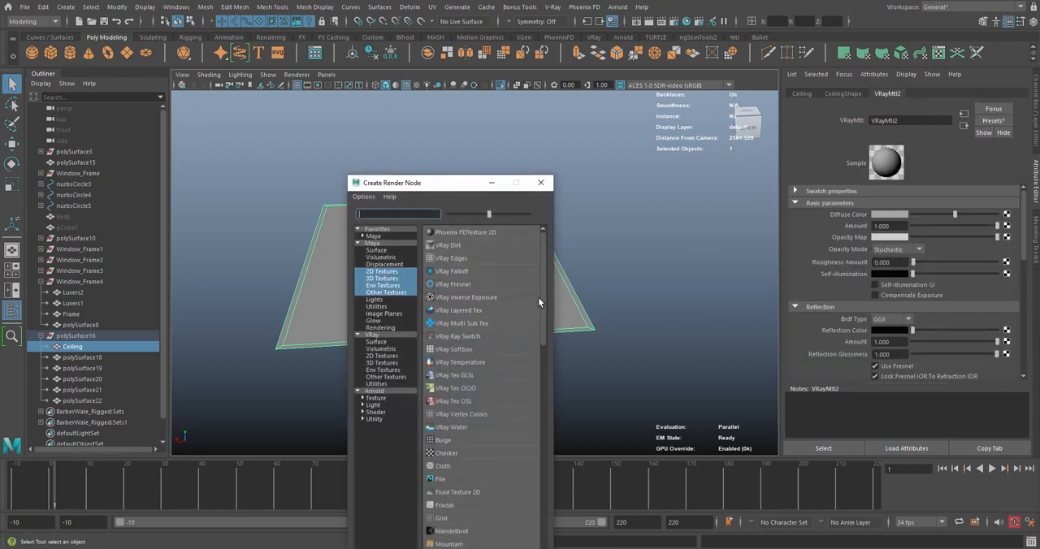
pyautogui.click(439, 480)
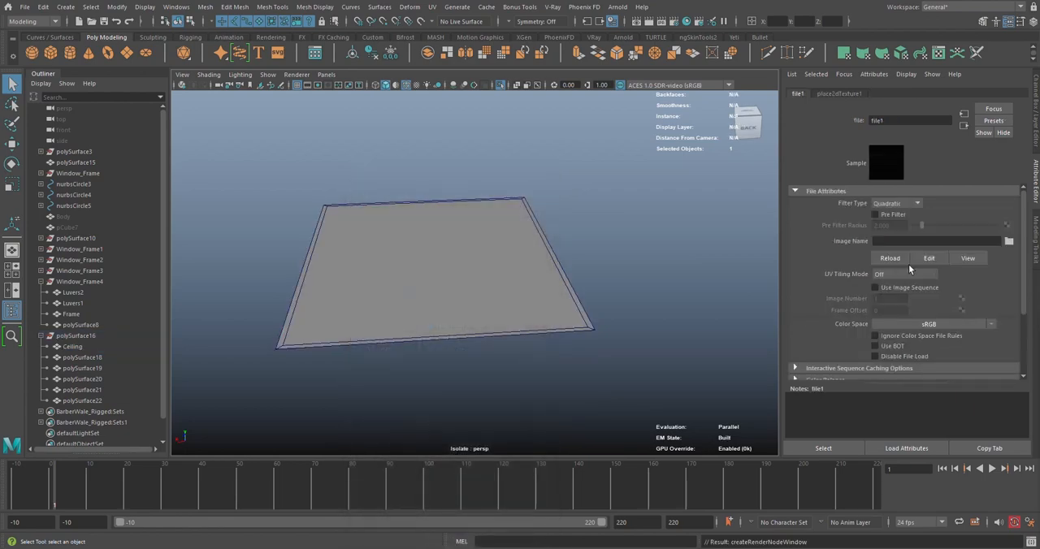
# Load 195_siding wood texture-seamless.jpg from D:\My Tutorials Channel\Lessons as the file texture's image
pyautogui.click(1007, 242)
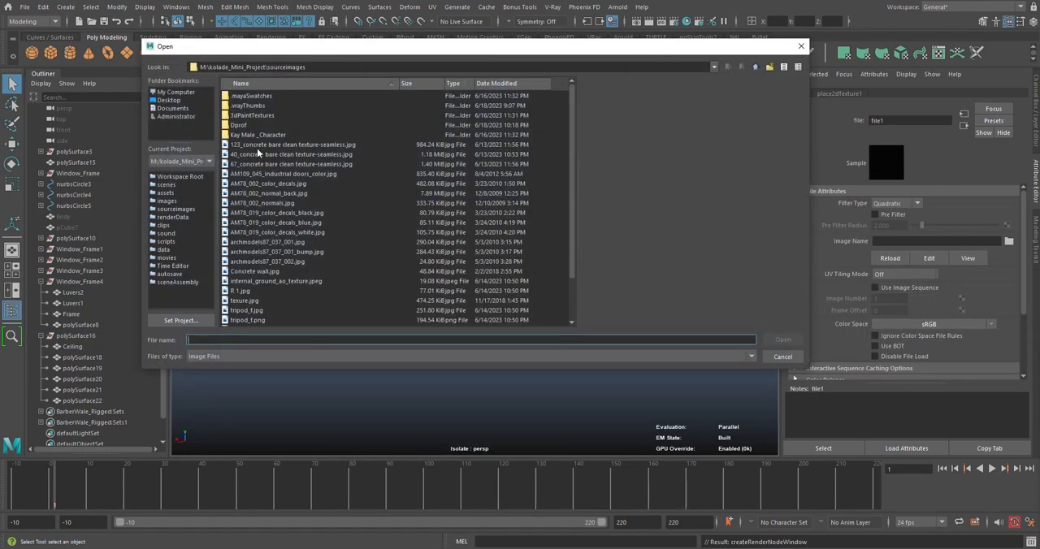
pyautogui.click(258, 146)
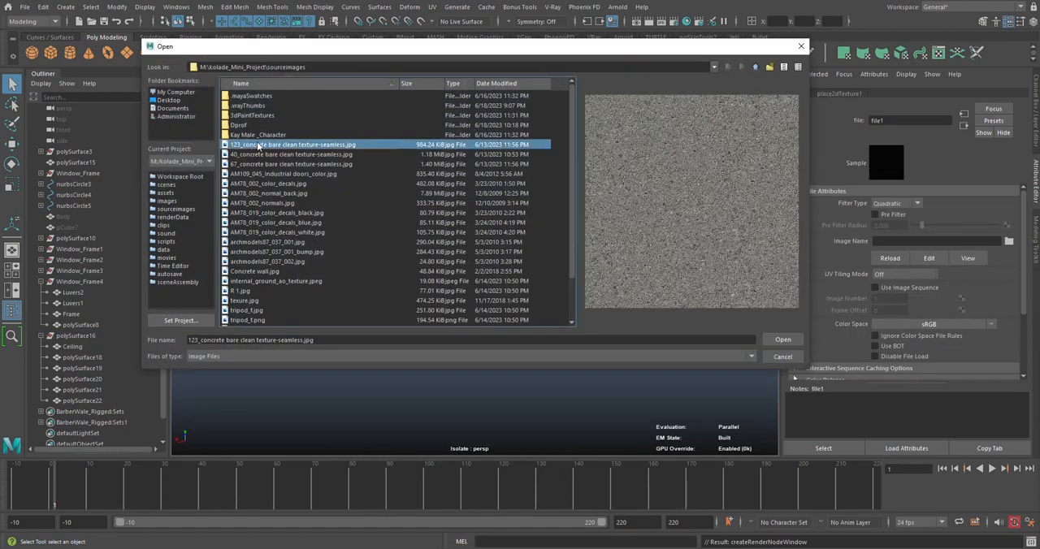
pyautogui.click(757, 69)
pyautogui.click(758, 69)
pyautogui.doubleClick(261, 107)
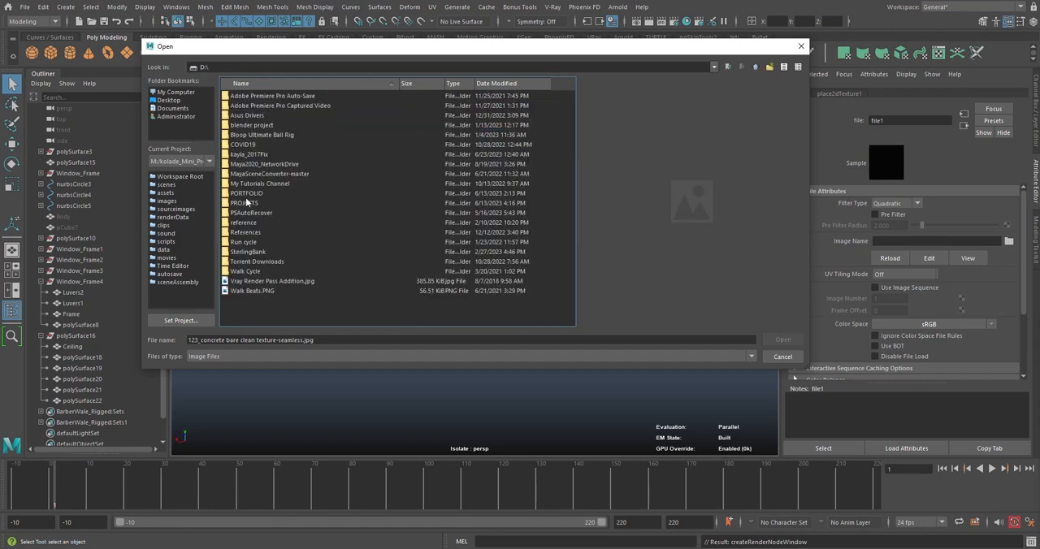
pyautogui.doubleClick(260, 184)
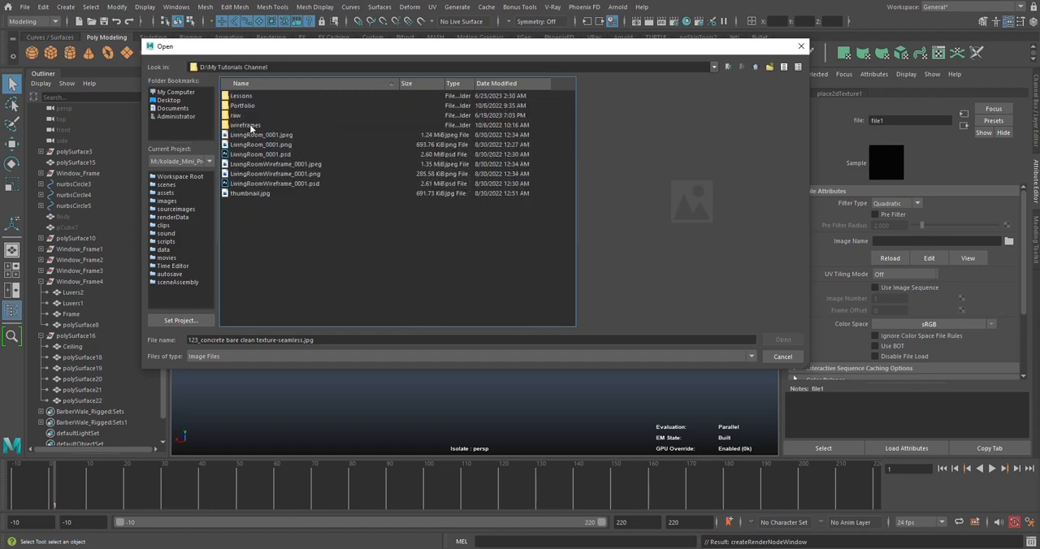
pyautogui.doubleClick(241, 96)
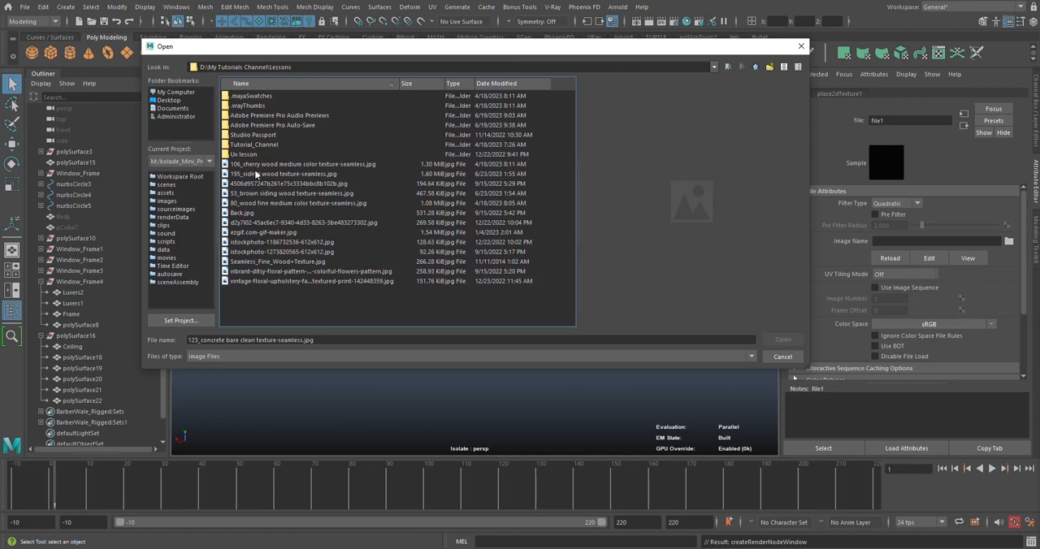
pyautogui.click(256, 174)
pyautogui.click(260, 165)
pyautogui.click(261, 174)
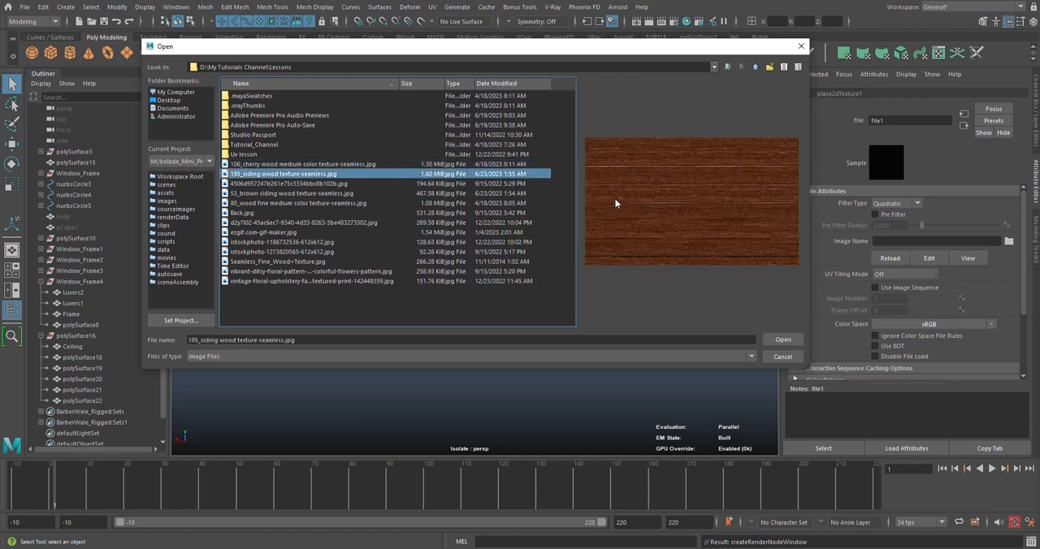
pyautogui.click(782, 339)
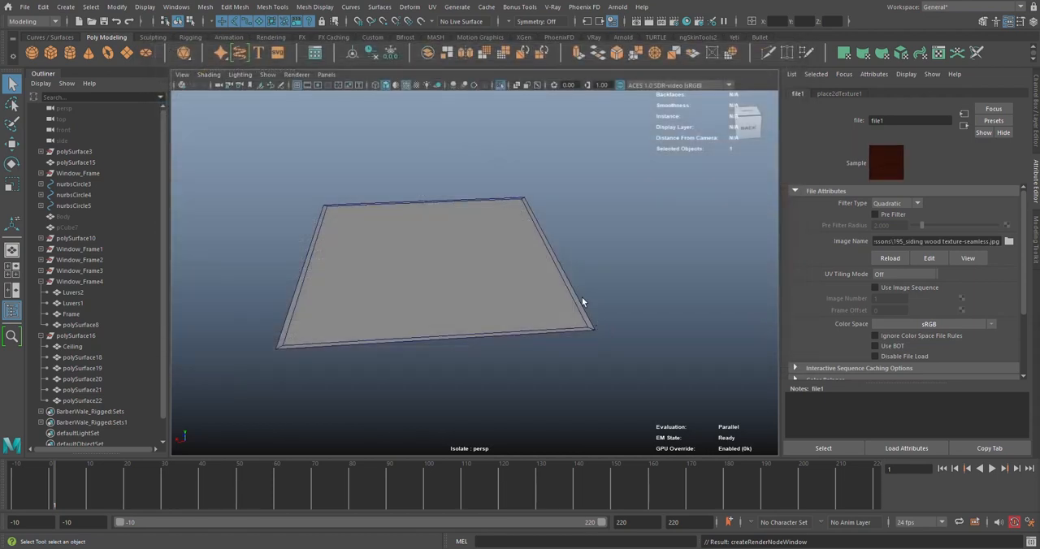
# Turn on textured display in the viewport and check the wood planks' scale and direction on the Ceiling
pyautogui.click(416, 85)
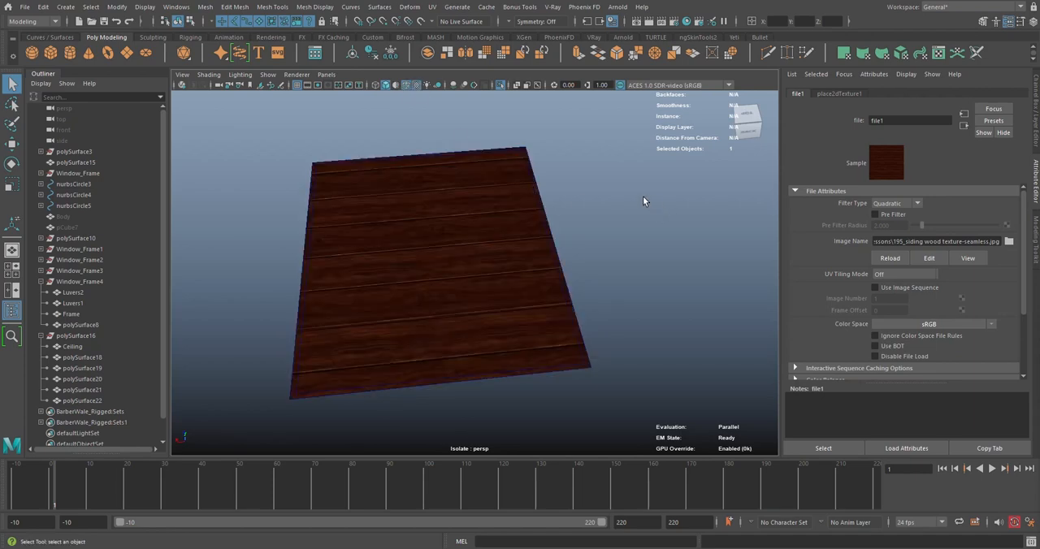
pyautogui.keyDown('alt'); pyautogui.moveTo(643, 196); pyautogui.dragTo(501, 213); pyautogui.keyUp('alt')
pyautogui.scroll(3, 557, 233)
pyautogui.scroll(3, 494, 195)
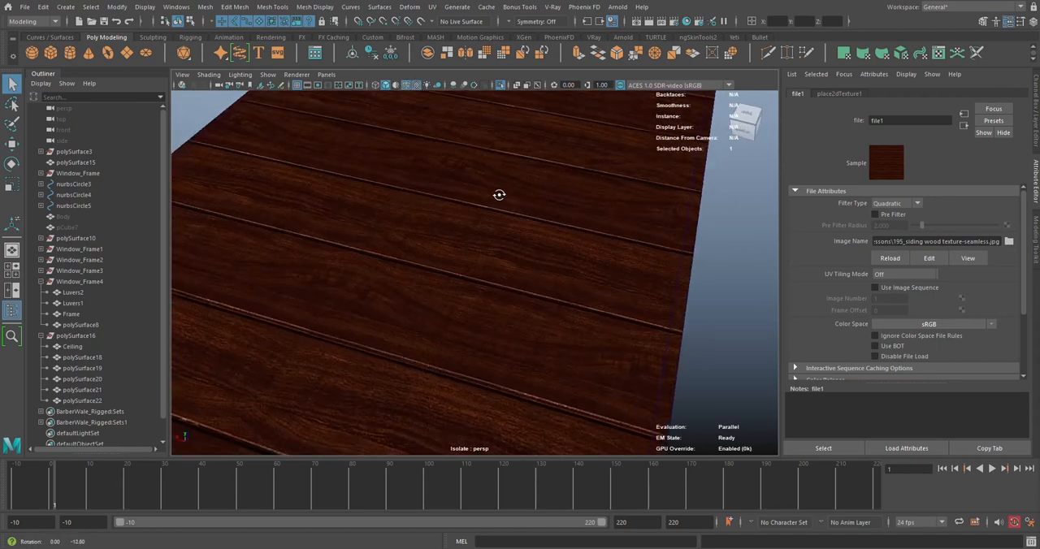
pyautogui.scroll(-5, 499, 200)
pyautogui.scroll(4, 501, 194)
pyautogui.scroll(-5, 503, 195)
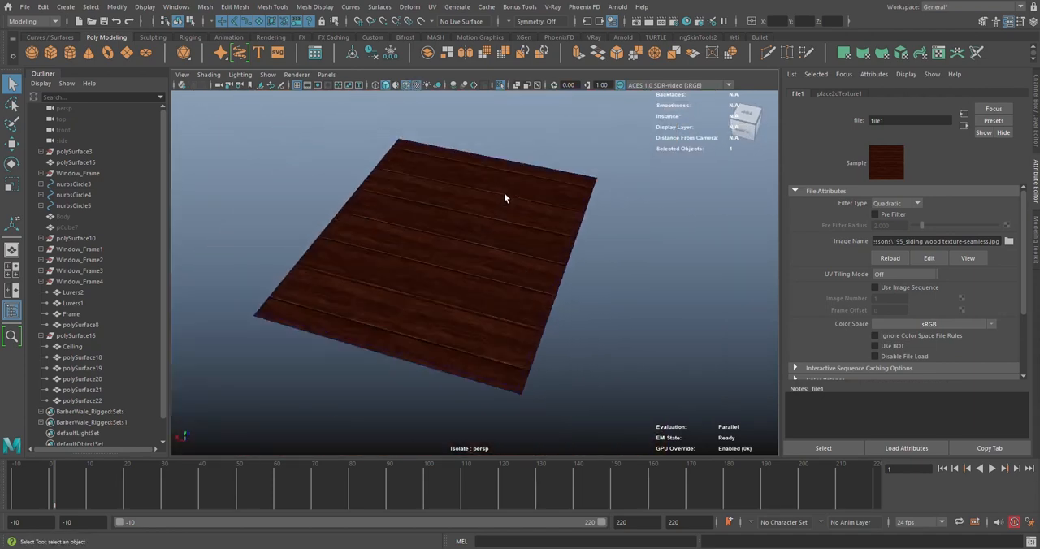
# Bring the rest of the building back into view and inspect the wood-textured Ceiling inside the trim
pyautogui.keyDown('alt'); pyautogui.moveTo(504, 195); pyautogui.dragTo(593, 244); pyautogui.keyUp('alt')
pyautogui.keyDown('alt'); pyautogui.moveTo(509, 207); pyautogui.dragTo(480, 246); pyautogui.keyUp('alt')
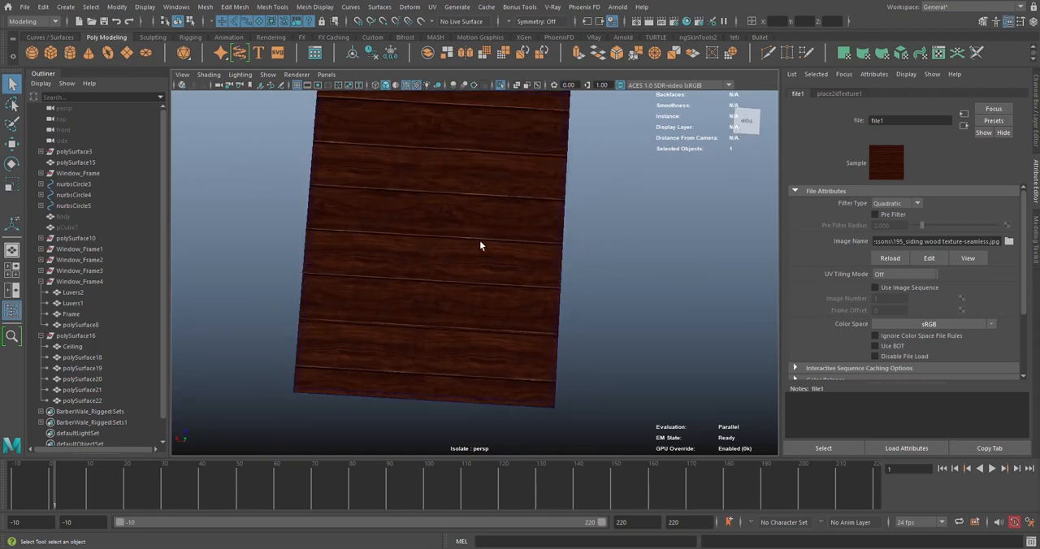
pyautogui.keyDown('alt'); pyautogui.moveTo(404, 276); pyautogui.dragTo(441, 192); pyautogui.keyUp('alt')
pyautogui.scroll(4, 426, 224)
pyautogui.scroll(3, 445, 204)
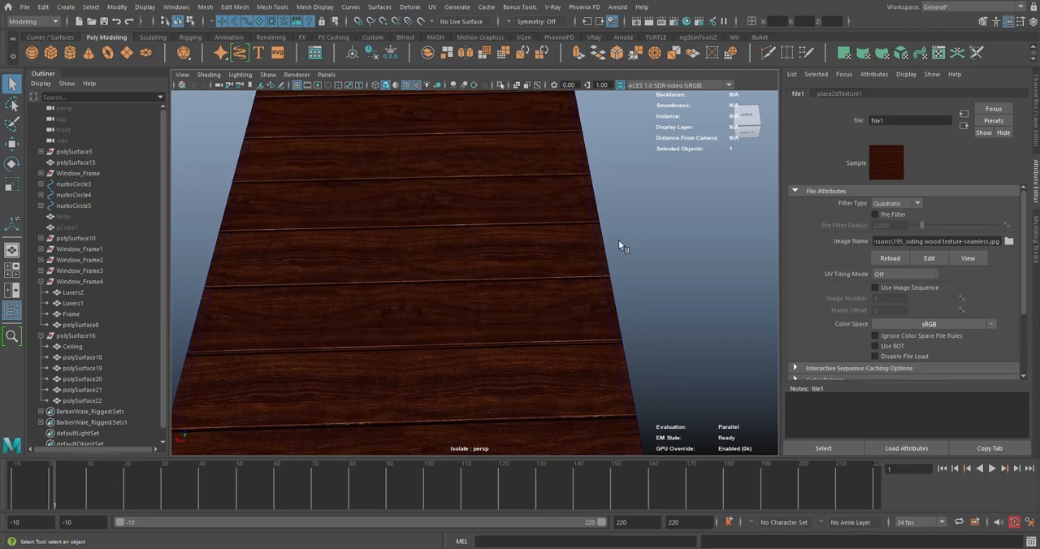
pyautogui.hotkey('ctrl', '1')
pyautogui.moveTo(619, 241)
pyautogui.keyDown('alt'); pyautogui.mouseDown()
pyautogui.moveTo(614, 194)
pyautogui.moveTo(603, 198)
pyautogui.moveTo(609, 232)
pyautogui.mouseUp(); pyautogui.keyUp('alt')
pyautogui.scroll(2, 615, 195)
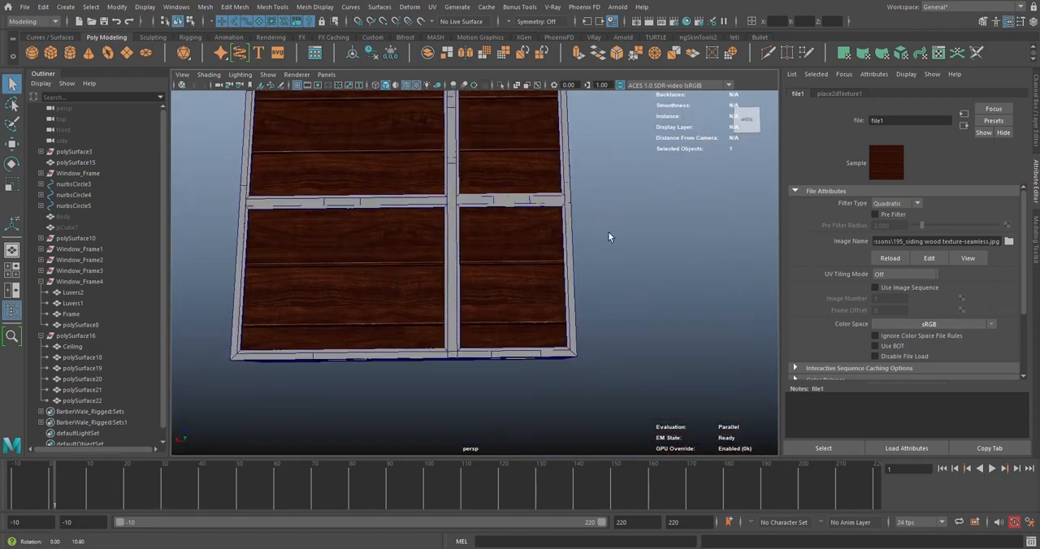
pyautogui.keyDown('alt'); pyautogui.moveTo(608, 237); pyautogui.dragTo(663, 273, button='middle'); pyautogui.keyUp('alt')
# Set the viewport's view transform to Unity neutral tone-map (sRGB)
pyautogui.click(650, 85)
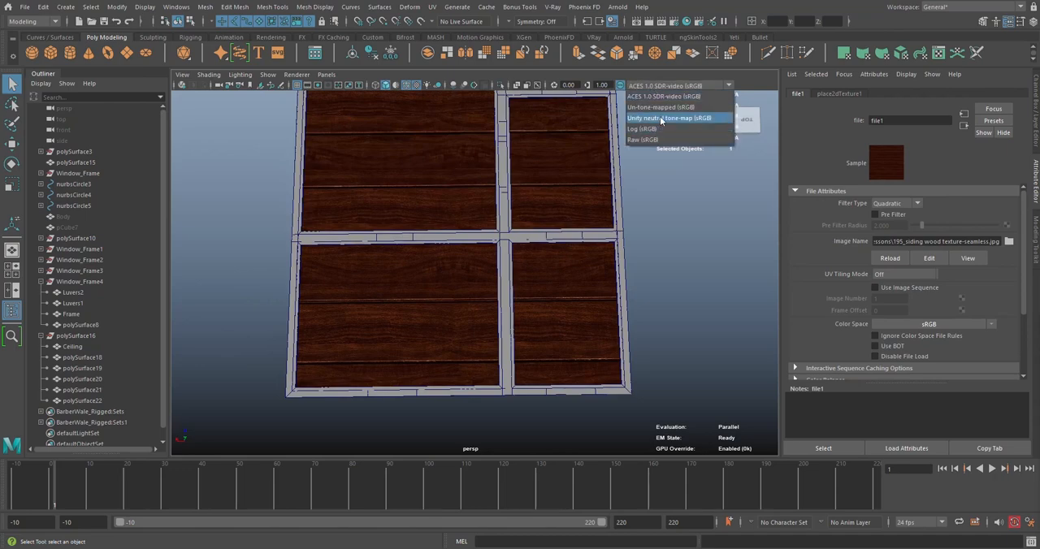
pyautogui.click(660, 121)
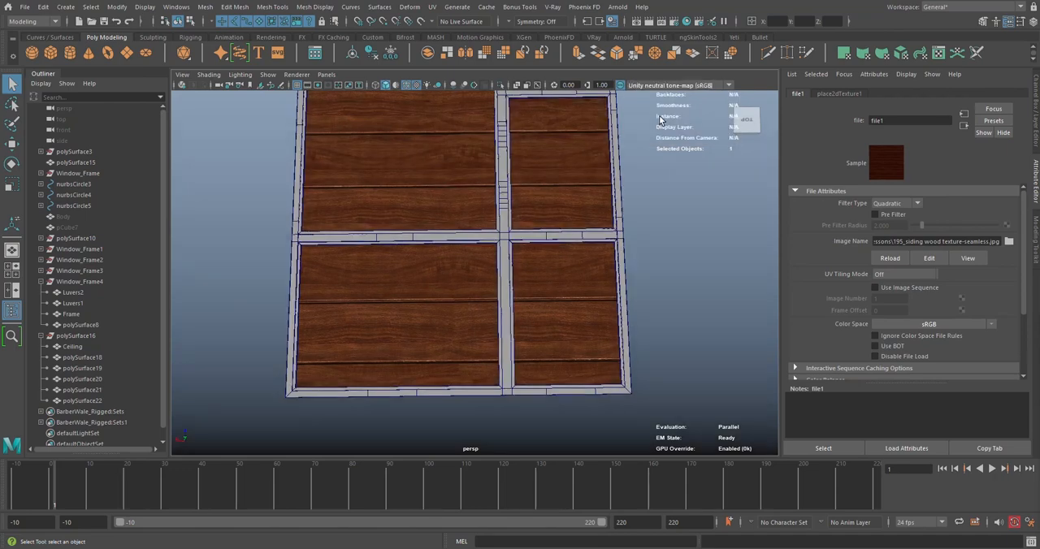
pyautogui.scroll(3, 661, 271)
pyautogui.scroll(-3, 659, 271)
pyautogui.keyDown('alt'); pyautogui.moveTo(659, 271); pyautogui.dragTo(622, 240); pyautogui.keyUp('alt')
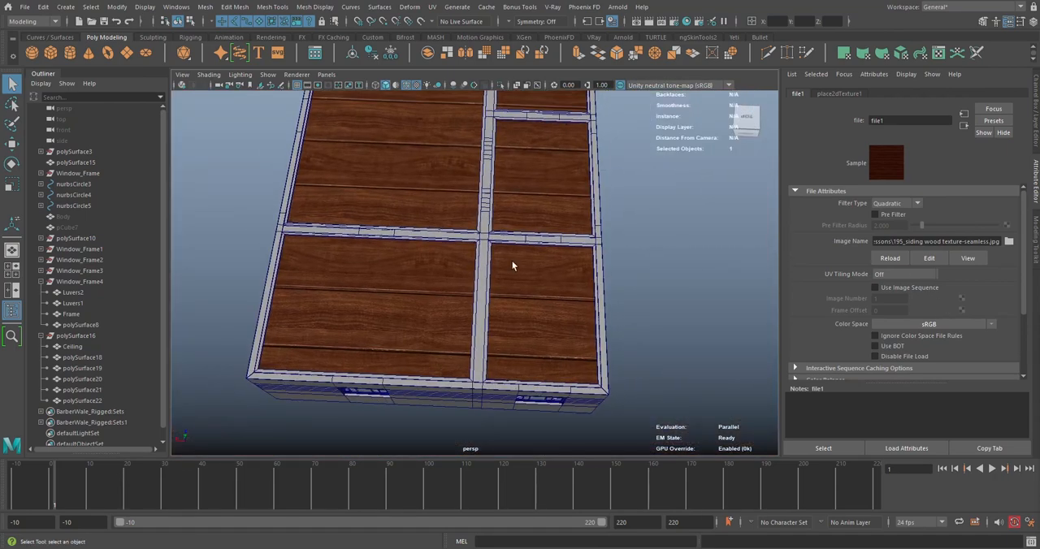
# Set the Repeat UV of the wood texture's placement to 10 in both directions
pyautogui.click(838, 94)
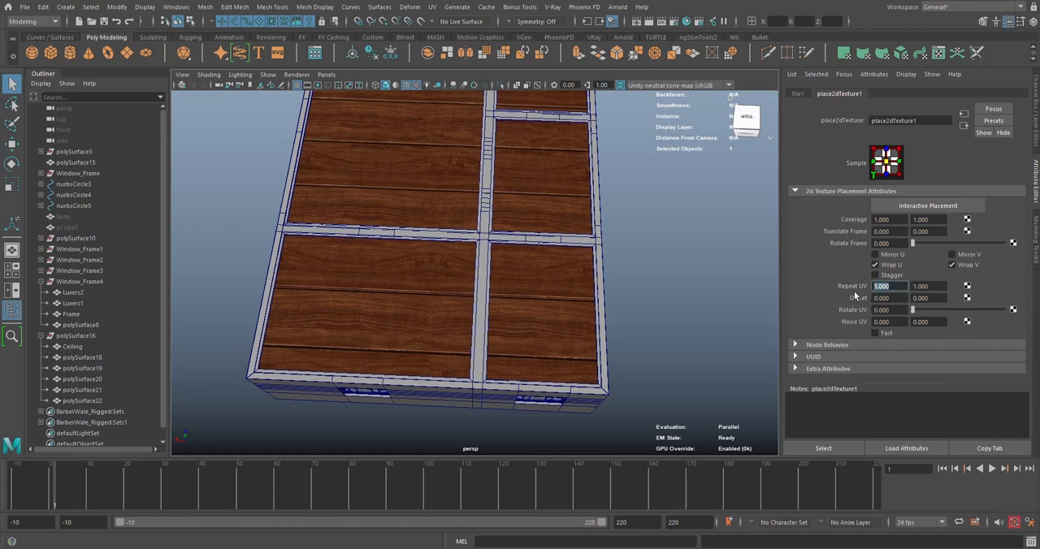
pyautogui.press('Tab')
pyautogui.write('10')
pyautogui.press('Return')
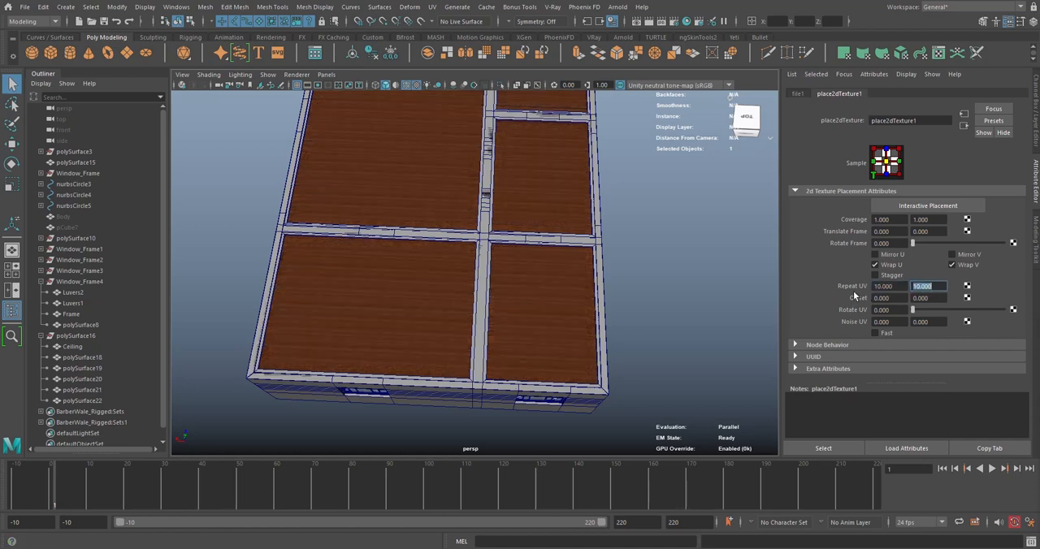
# Examine the plank size and repetition on the Ceiling panels, both close up and from farther away
pyautogui.scroll(5, 548, 325)
pyautogui.scroll(3, 549, 320)
pyautogui.keyDown('alt'); pyautogui.moveTo(549, 318); pyautogui.dragTo(488, 236); pyautogui.keyUp('alt')
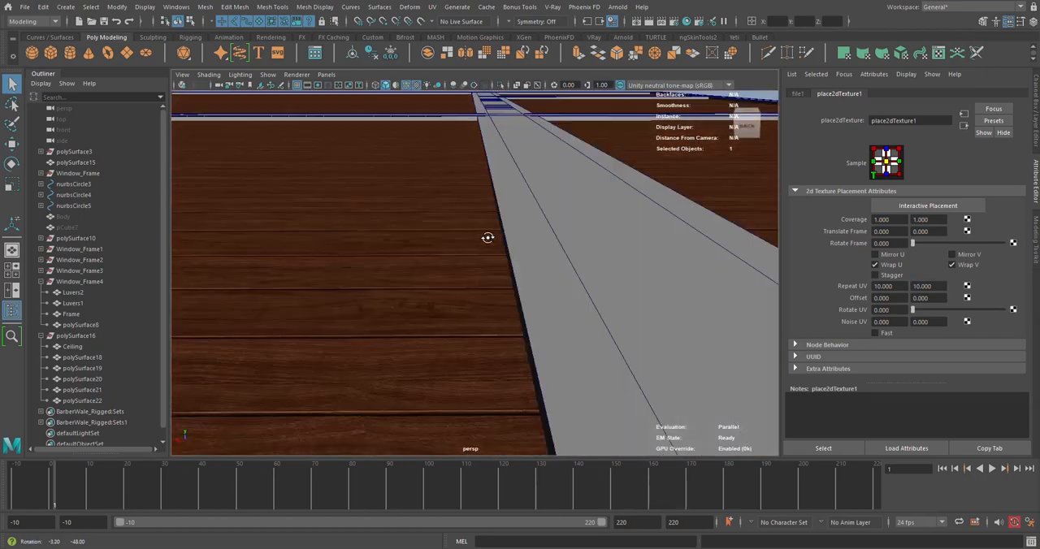
pyautogui.keyDown('alt'); pyautogui.moveTo(487, 237); pyautogui.dragTo(469, 200, button='middle'); pyautogui.keyUp('alt')
pyautogui.keyDown('alt'); pyautogui.moveTo(469, 202); pyautogui.dragTo(456, 318); pyautogui.keyUp('alt')
pyautogui.scroll(4, 455, 317)
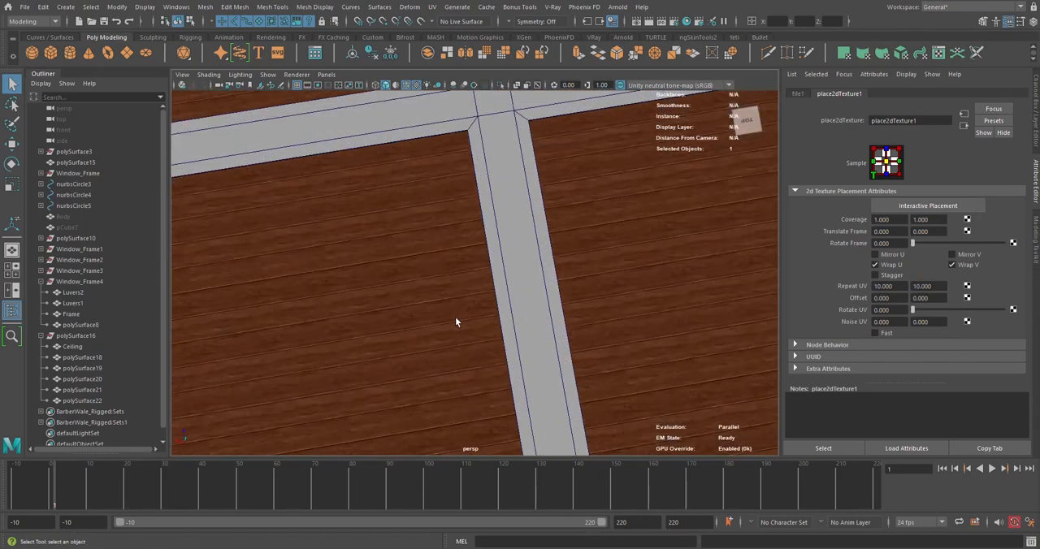
pyautogui.keyDown('alt'); pyautogui.moveTo(456, 317); pyautogui.dragTo(503, 298, button='middle'); pyautogui.keyUp('alt')
pyautogui.scroll(4, 523, 302)
pyautogui.scroll(-4, 523, 302)
pyautogui.keyDown('alt'); pyautogui.moveTo(523, 302); pyautogui.dragTo(506, 352); pyautogui.keyUp('alt')
pyautogui.scroll(-5, 421, 338)
pyautogui.keyDown('alt'); pyautogui.moveTo(485, 262); pyautogui.dragTo(408, 347, button='middle'); pyautogui.keyUp('alt')
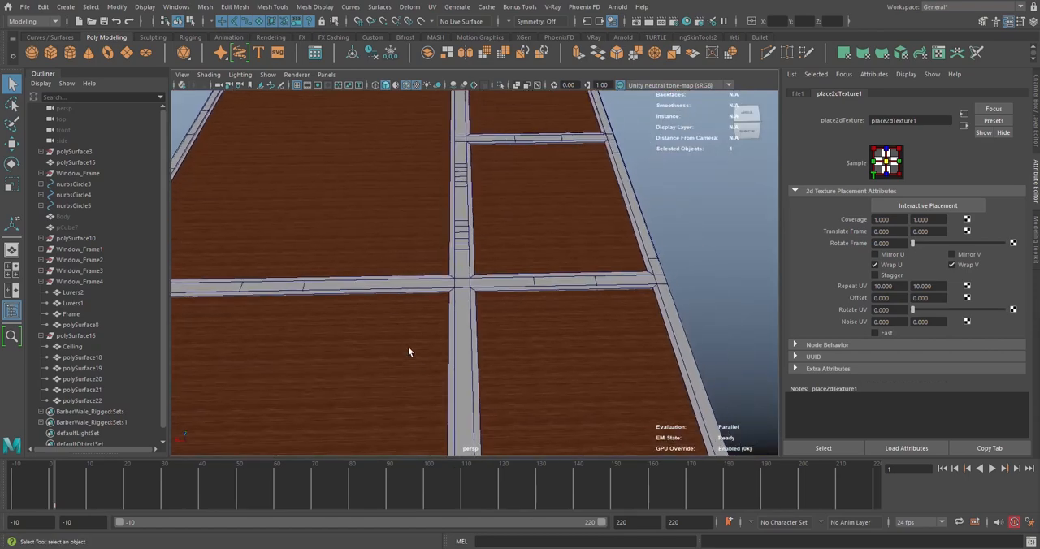
pyautogui.keyDown('alt'); pyautogui.moveTo(532, 339); pyautogui.dragTo(487, 315); pyautogui.keyUp('alt')
pyautogui.scroll(4, 488, 316)
pyautogui.keyDown('alt'); pyautogui.moveTo(406, 315); pyautogui.dragTo(463, 352); pyautogui.keyUp('alt')
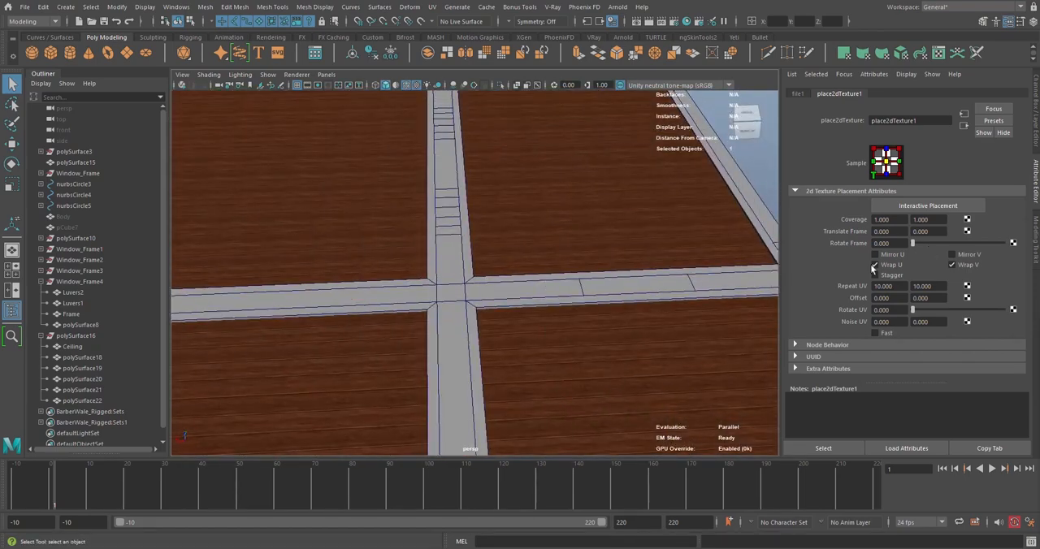
# Replace the file texture's image with 53_brown siding wood texture-seamless.jpg from D:\My Tutorials Channel\Lessons
pyautogui.click(797, 93)
pyautogui.click(1007, 241)
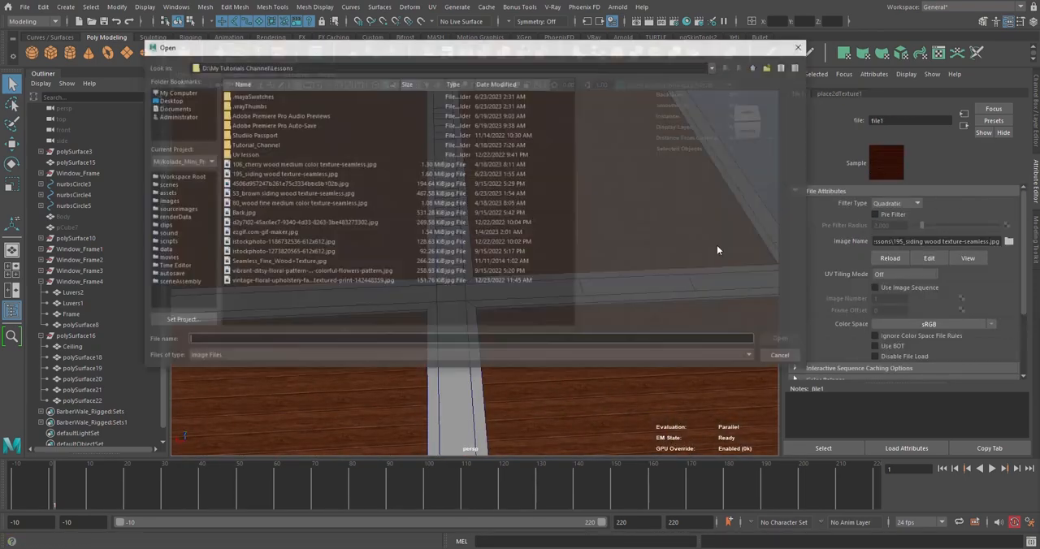
pyautogui.click(259, 164)
pyautogui.click(258, 174)
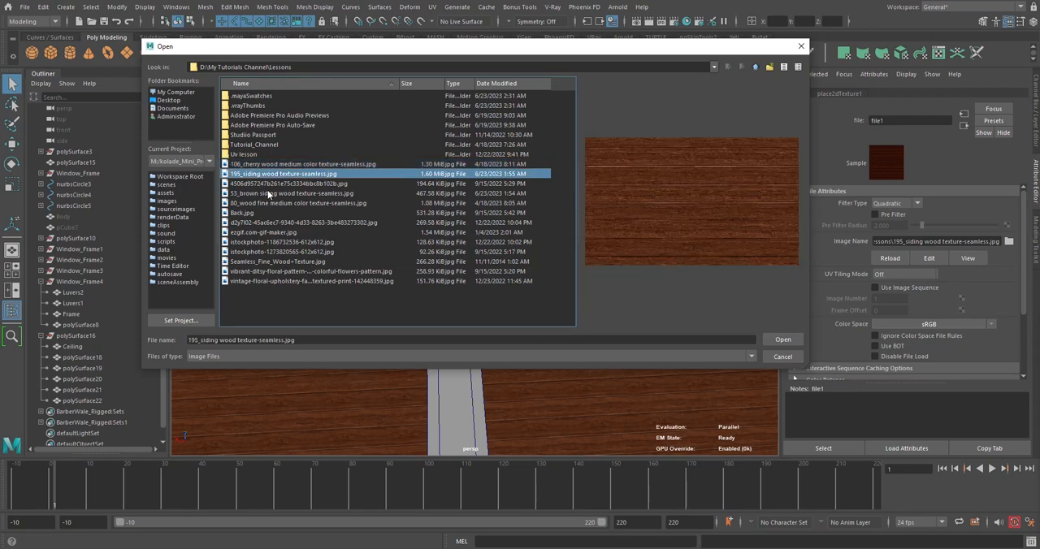
pyautogui.click(268, 185)
pyautogui.click(270, 194)
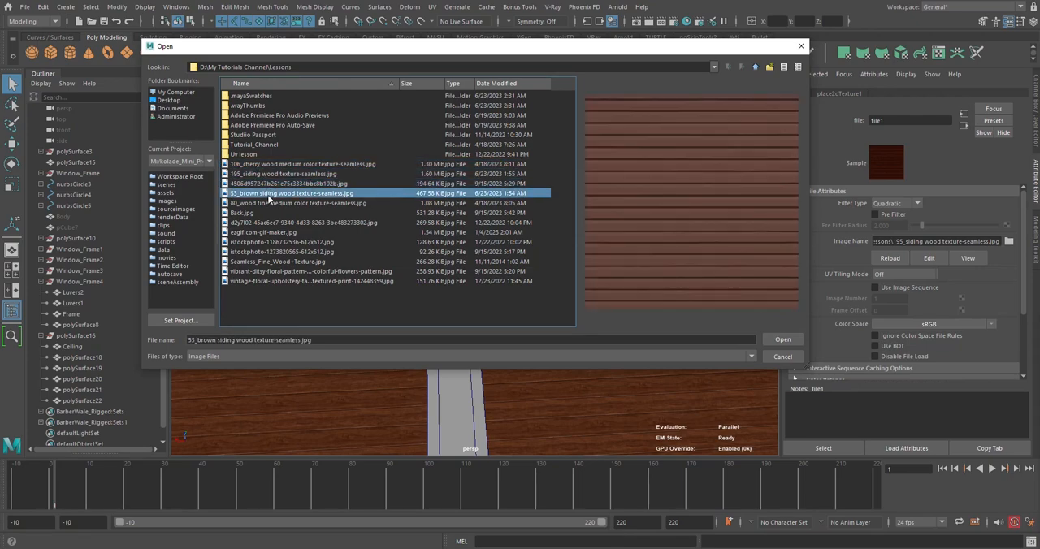
pyautogui.click(782, 339)
# Examine the brown siding texture's plank scale and direction across the Ceiling from several angles
pyautogui.scroll(-3, 529, 260)
pyautogui.scroll(4, 395, 274)
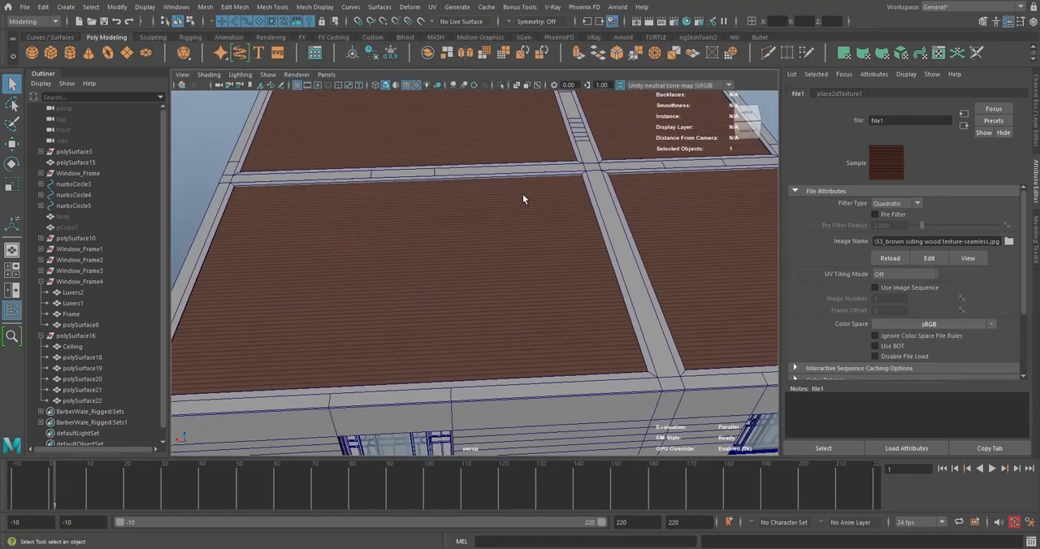
pyautogui.scroll(3, 528, 213)
pyautogui.scroll(-5, 528, 213)
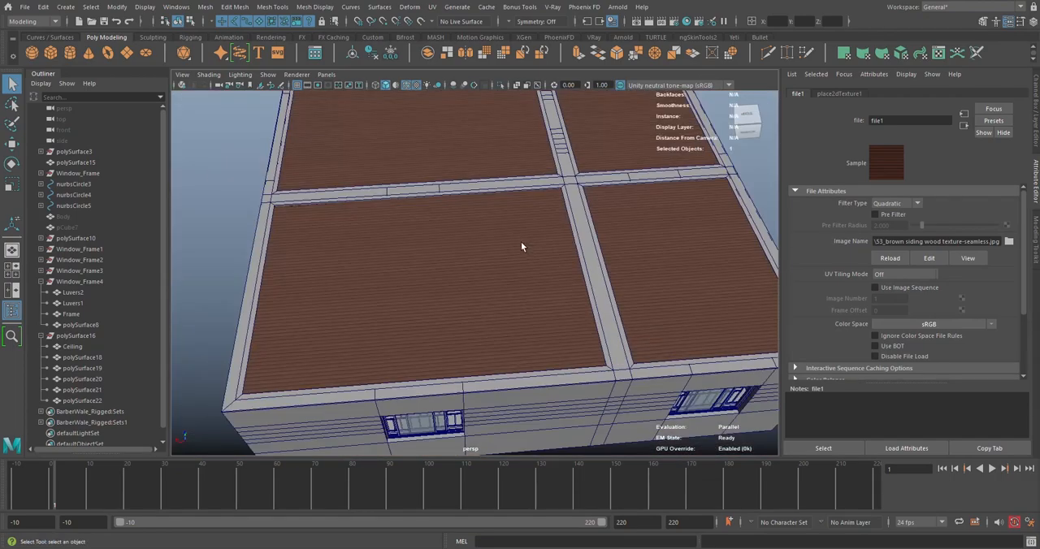
pyautogui.keyDown('alt'); pyautogui.moveTo(521, 246); pyautogui.dragTo(431, 202); pyautogui.keyUp('alt')
pyautogui.scroll(5, 530, 261)
pyautogui.scroll(-5, 535, 222)
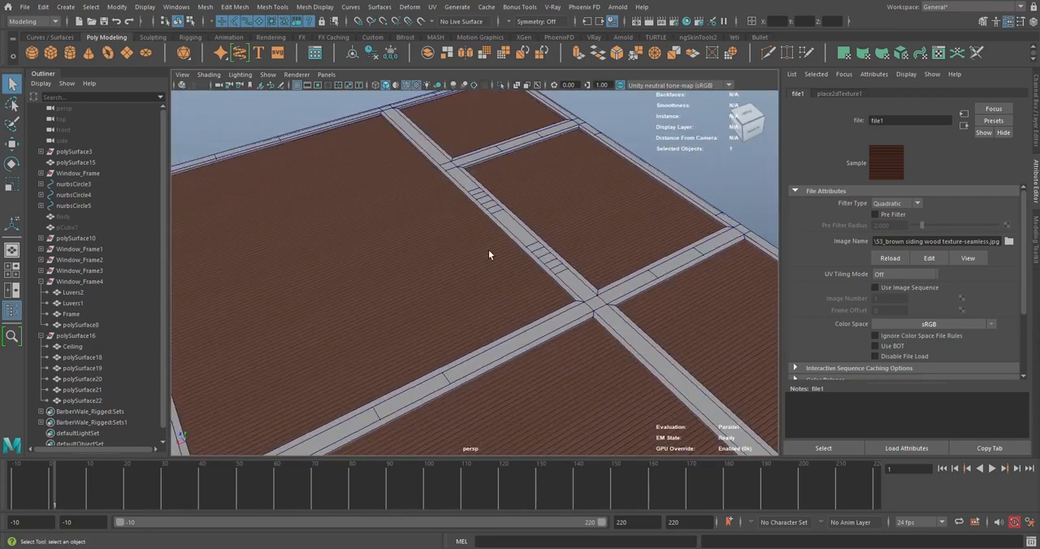
pyautogui.keyDown('alt'); pyautogui.moveTo(488, 255); pyautogui.dragTo(448, 236); pyautogui.keyUp('alt')
# Select the Ceiling, check its underside from inside the building and reverse its normals
pyautogui.click(427, 218)
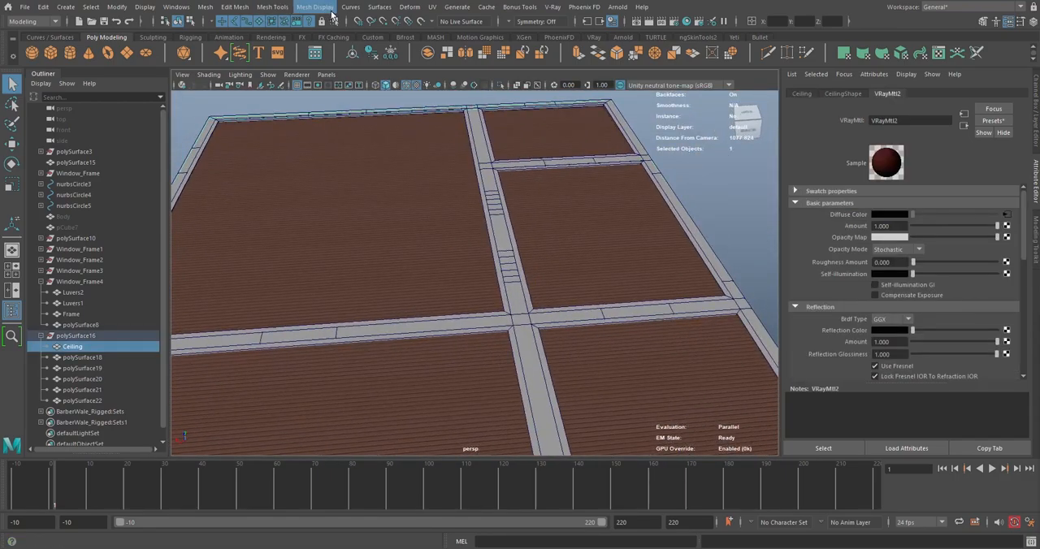
pyautogui.scroll(10, 480, 228)
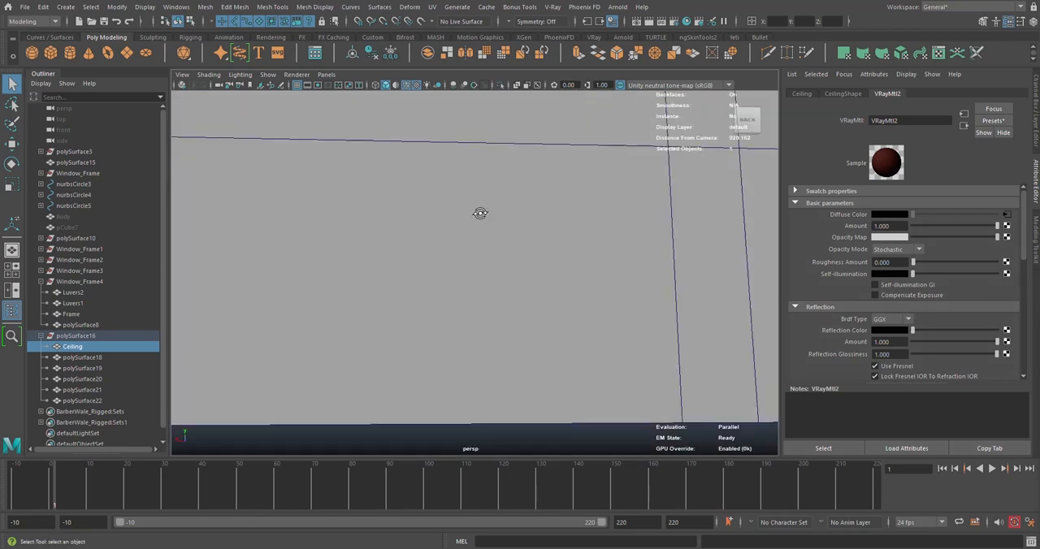
pyautogui.keyDown('alt'); pyautogui.moveTo(481, 213); pyautogui.dragTo(484, 183); pyautogui.keyUp('alt')
pyautogui.scroll(-4, 484, 183)
pyautogui.scroll(10, 478, 229)
pyautogui.keyDown('alt'); pyautogui.moveTo(478, 229); pyautogui.dragTo(496, 215); pyautogui.keyUp('alt')
pyautogui.keyDown('alt'); pyautogui.moveTo(497, 216); pyautogui.dragTo(550, 272, button='middle'); pyautogui.keyUp('alt')
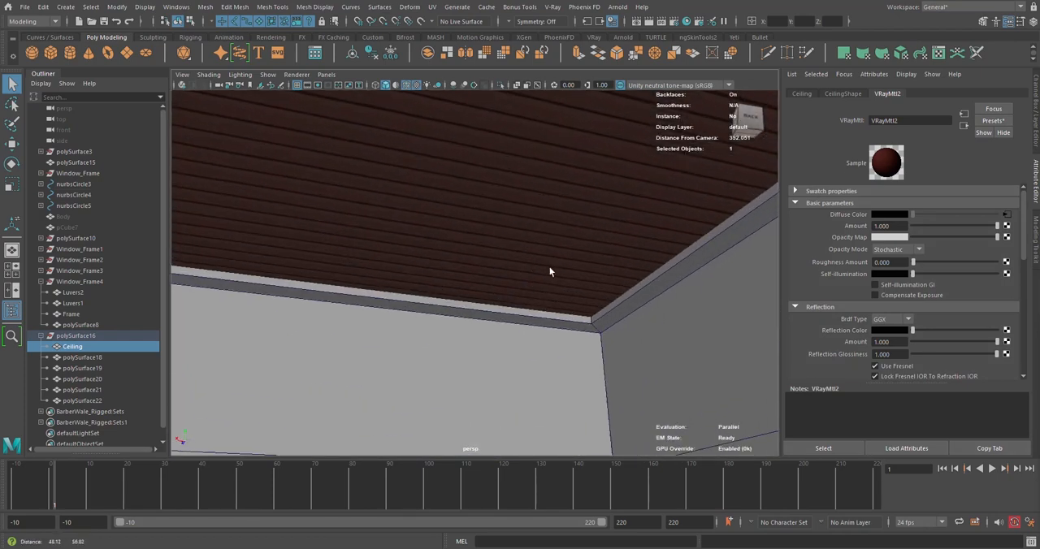
pyautogui.scroll(-3, 550, 272)
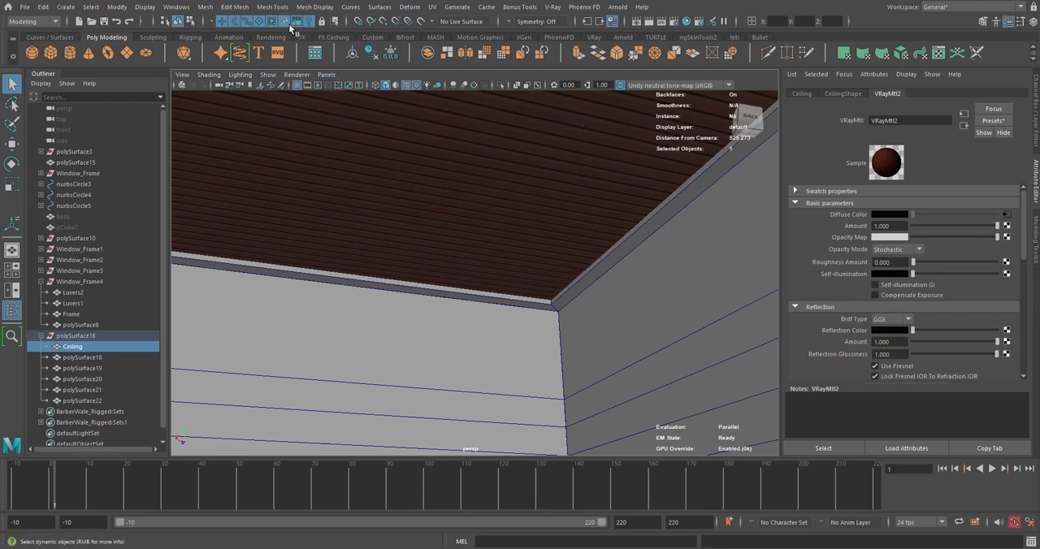
pyautogui.click(315, 7)
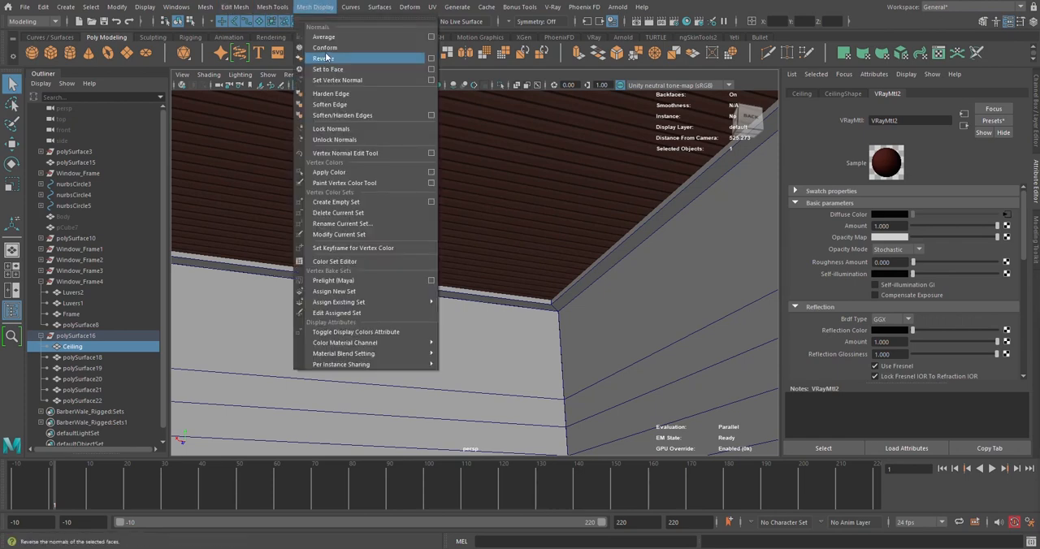
pyautogui.click(325, 61)
pyautogui.moveTo(467, 145); pyautogui.dragTo(540, 126, button='right')
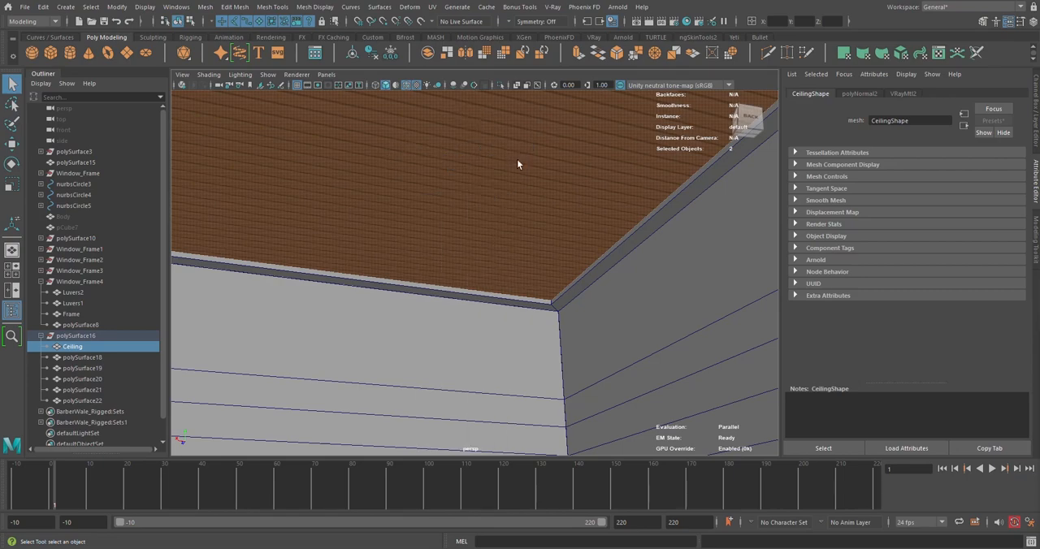
# Reselect the Ceiling, inspect it from above and delete its construction history
pyautogui.click(477, 318)
pyautogui.click(476, 218)
pyautogui.press('f')
pyautogui.keyDown('alt'); pyautogui.moveTo(476, 218); pyautogui.dragTo(462, 256); pyautogui.keyUp('alt')
pyautogui.keyDown('alt'); pyautogui.moveTo(462, 256); pyautogui.dragTo(555, 126, button='middle'); pyautogui.keyUp('alt')
pyautogui.scroll(4, 536, 154)
pyautogui.keyDown('alt'); pyautogui.moveTo(531, 160); pyautogui.dragTo(510, 170); pyautogui.keyUp('alt')
pyautogui.scroll(-3, 510, 170)
pyautogui.scroll(3, 434, 168)
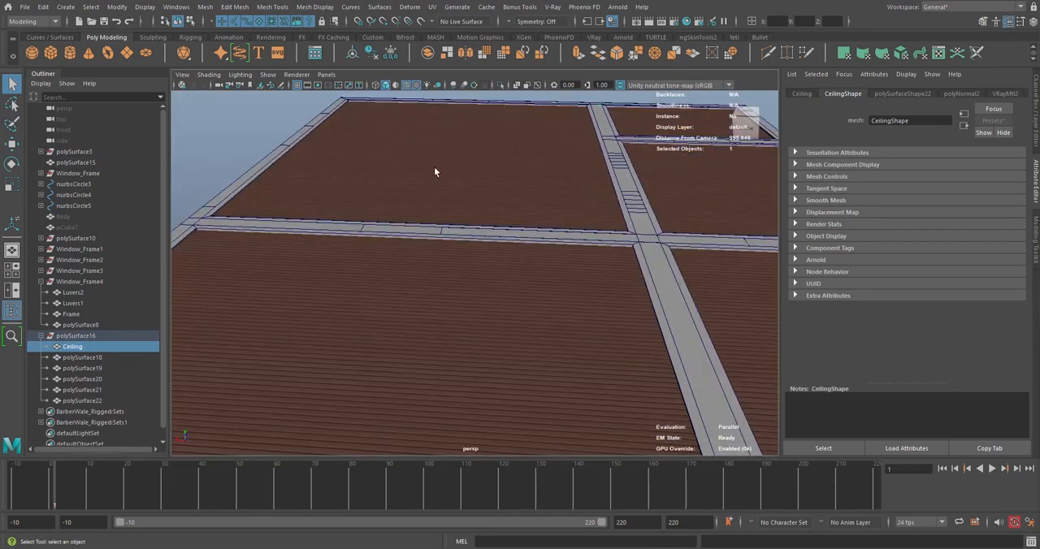
pyautogui.keyDown('alt'); pyautogui.moveTo(434, 168); pyautogui.dragTo(503, 147); pyautogui.keyUp('alt')
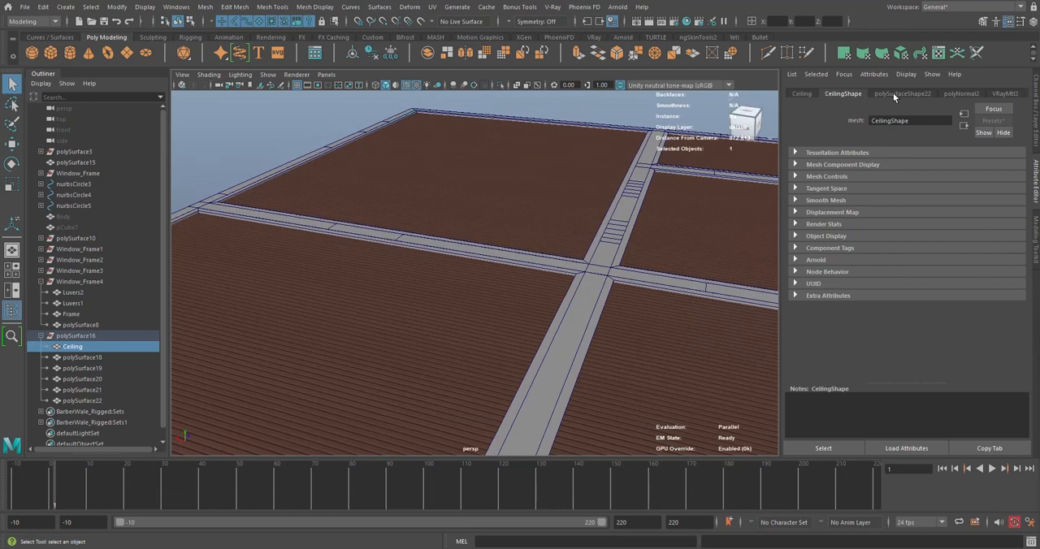
pyautogui.click(370, 53)
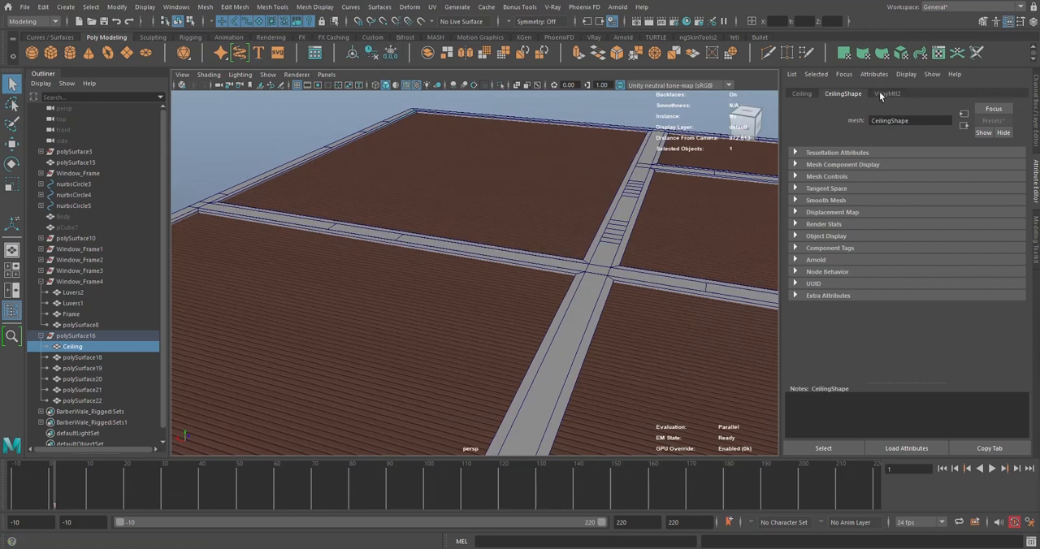
# Turn on Display Normal in the Ceiling shape's mesh component display settings
pyautogui.click(854, 166)
pyautogui.scroll(-3, 892, 344)
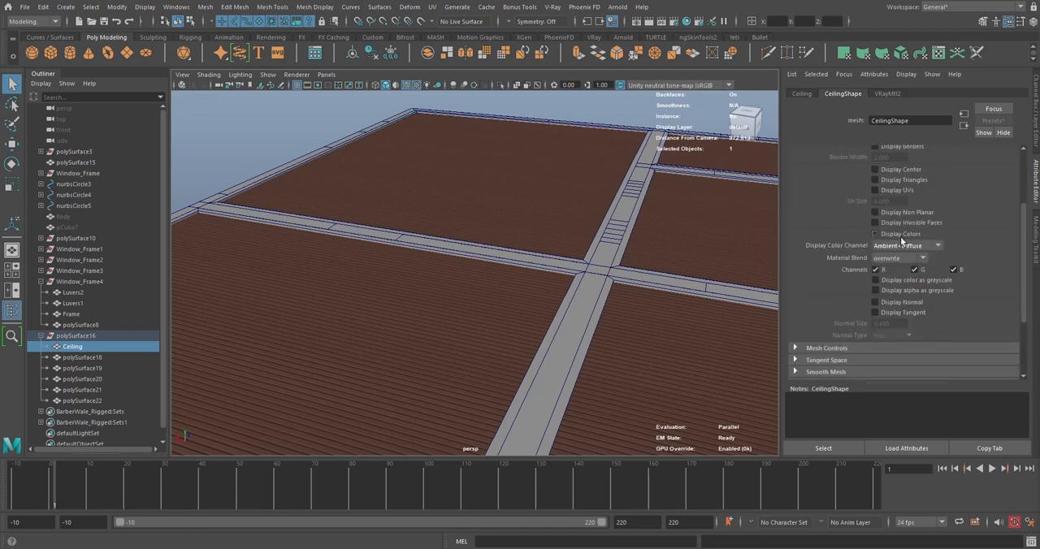
pyautogui.click(875, 301)
pyautogui.scroll(-5, 480, 284)
pyautogui.keyDown('alt'); pyautogui.moveTo(481, 284); pyautogui.dragTo(559, 290); pyautogui.keyUp('alt')
pyautogui.scroll(3, 559, 290)
pyautogui.keyDown('alt'); pyautogui.moveTo(491, 253); pyautogui.dragTo(492, 316); pyautogui.keyUp('alt')
pyautogui.scroll(8, 510, 248)
pyautogui.scroll(-7, 493, 316)
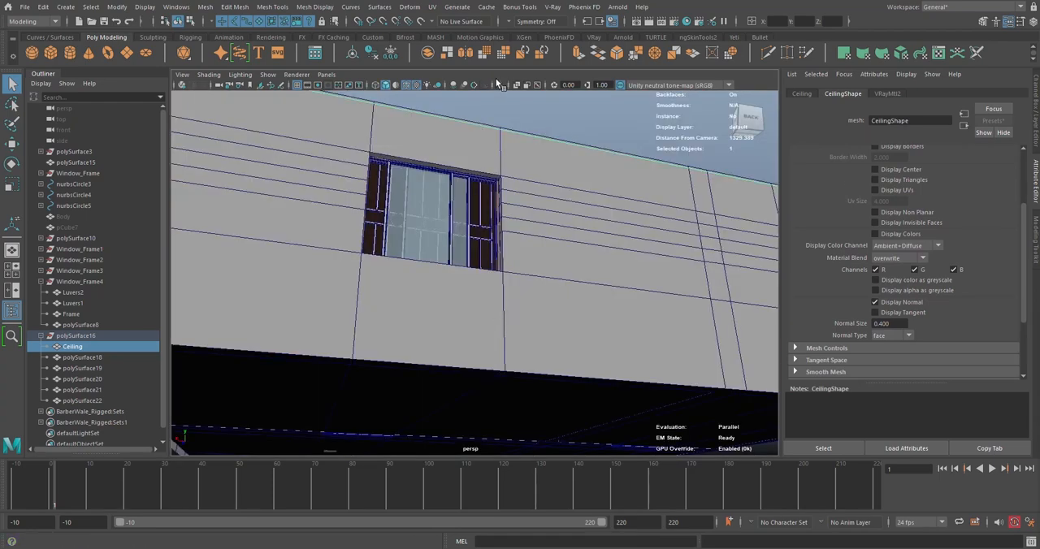
# Isolate the Ceiling and set its displayed Normal Size to 2
pyautogui.hotkey('ctrl', '1')
pyautogui.keyDown('alt'); pyautogui.moveTo(499, 163); pyautogui.dragTo(773, 381); pyautogui.keyUp('alt')
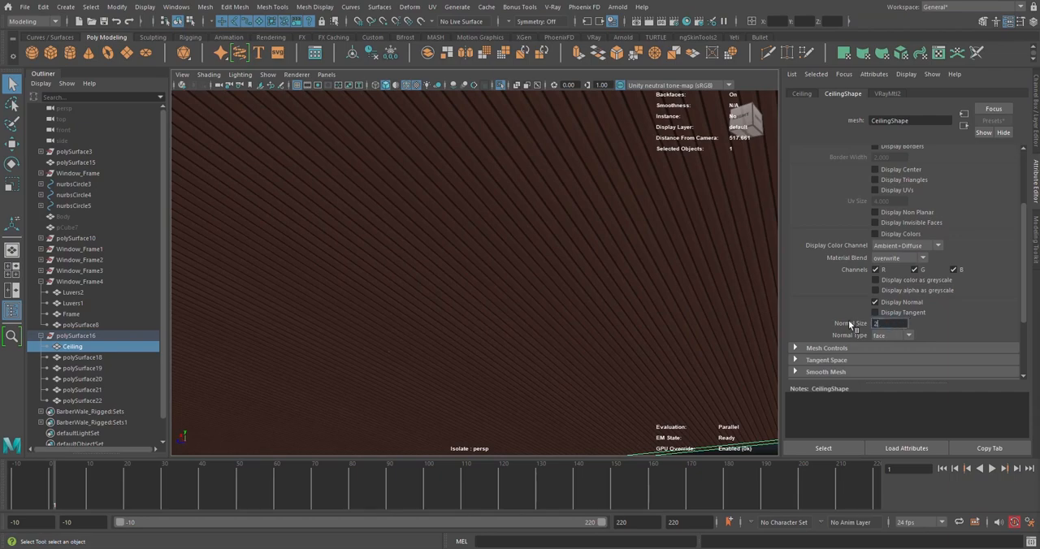
pyautogui.keyDown('alt'); pyautogui.moveTo(309, 390); pyautogui.dragTo(469, 237, button='middle'); pyautogui.keyUp('alt')
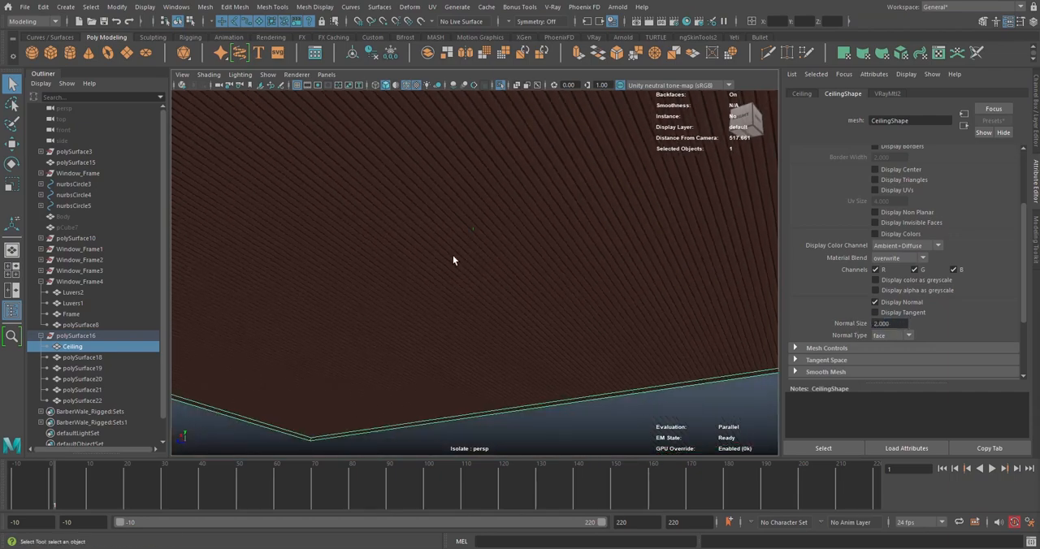
pyautogui.moveTo(457, 256)
pyautogui.keyDown('alt'); pyautogui.mouseDown()
pyautogui.moveTo(467, 226)
pyautogui.moveTo(463, 267)
pyautogui.mouseUp(); pyautogui.keyUp('alt')
pyautogui.keyDown('alt'); pyautogui.moveTo(564, 293); pyautogui.dragTo(511, 251); pyautogui.keyUp('alt')
pyautogui.keyDown('alt'); pyautogui.moveTo(376, 255); pyautogui.dragTo(535, 192); pyautogui.keyUp('alt')
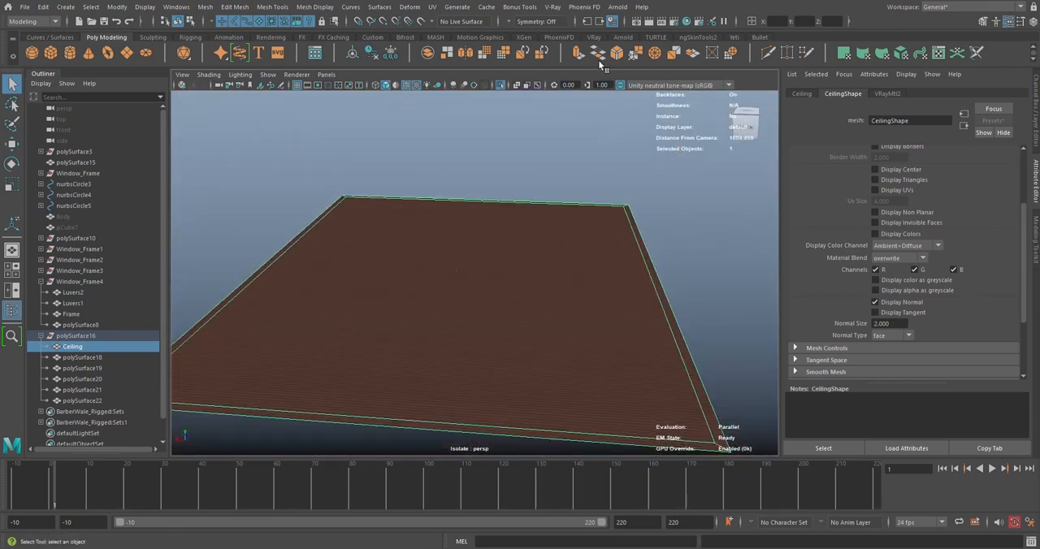
# Extrude the isolated Ceiling mesh
pyautogui.click(579, 53)
pyautogui.keyDown('alt'); pyautogui.moveTo(413, 414); pyautogui.dragTo(506, 240, button='middle'); pyautogui.keyUp('alt')
pyautogui.moveTo(494, 298); pyautogui.dragTo(496, 290)
pyautogui.moveTo(283, 155); pyautogui.dragTo(358, 137, button='right')
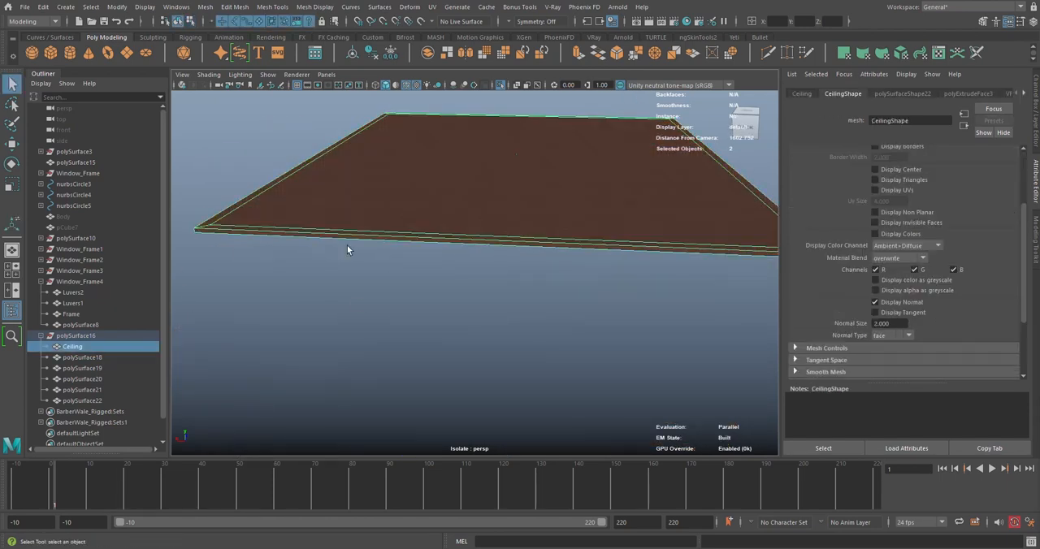
# Reselect the extruded Ceiling and reverse its normals
pyautogui.click(451, 317)
pyautogui.scroll(5, 462, 277)
pyautogui.click(487, 284)
pyautogui.keyDown('alt'); pyautogui.moveTo(487, 285); pyautogui.dragTo(605, 290); pyautogui.keyUp('alt')
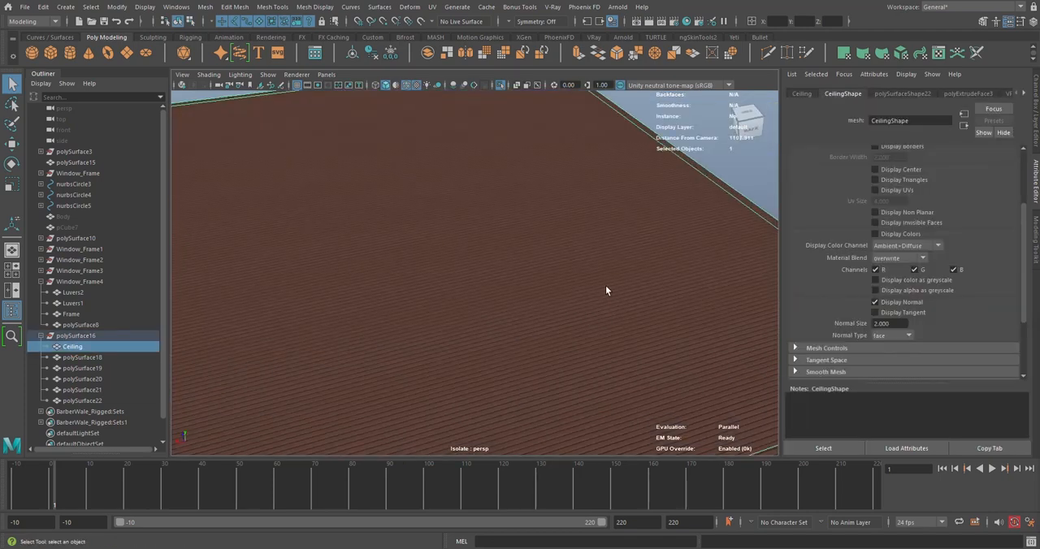
pyautogui.click(314, 6)
pyautogui.click(342, 58)
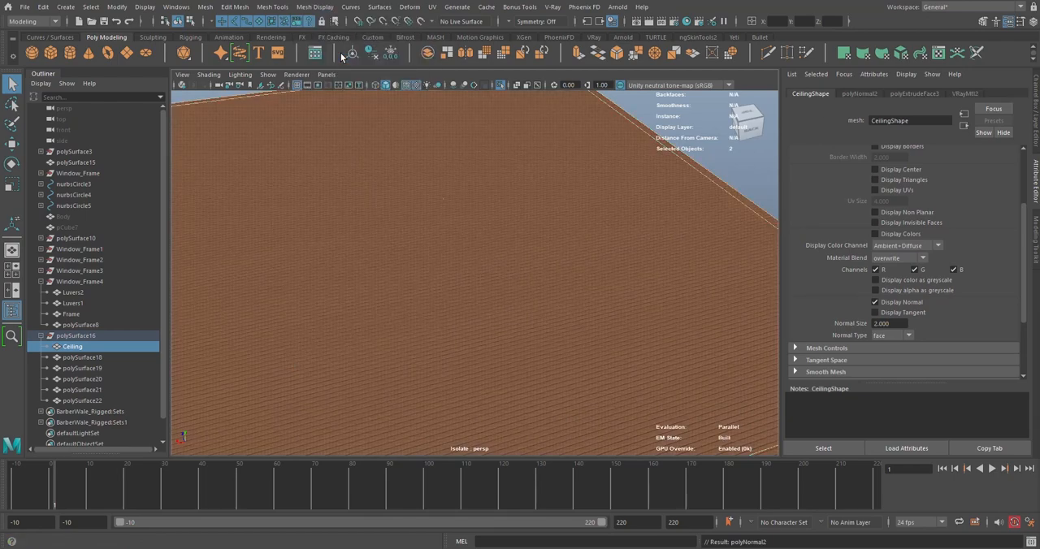
# Set the isolated Ceiling's displayed Normal Size to 10 and check which way its face normals point
pyautogui.scroll(-5, 505, 212)
pyautogui.click(597, 215)
pyautogui.scroll(5, 528, 232)
pyautogui.keyDown('alt'); pyautogui.moveTo(496, 234); pyautogui.dragTo(395, 248); pyautogui.keyUp('alt')
pyautogui.click(382, 254)
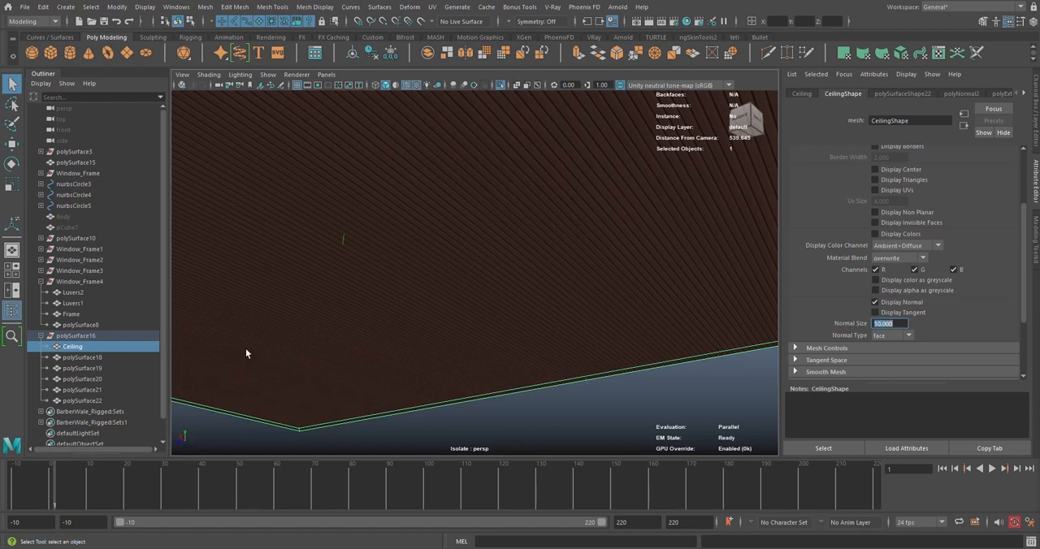
pyautogui.keyDown('alt'); pyautogui.moveTo(245, 352); pyautogui.dragTo(442, 241); pyautogui.keyUp('alt')
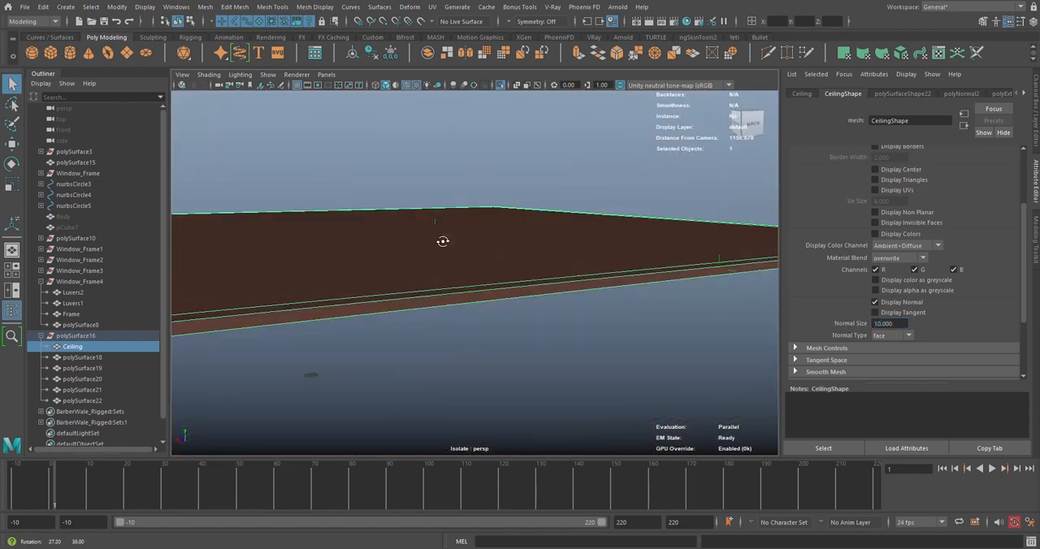
# Turn off Display Normal for the Ceiling and leave isolated view to show the whole building
pyautogui.click(879, 303)
pyautogui.click(543, 168)
pyautogui.keyDown('alt'); pyautogui.moveTo(539, 183); pyautogui.dragTo(528, 248); pyautogui.keyUp('alt')
pyautogui.click(528, 250)
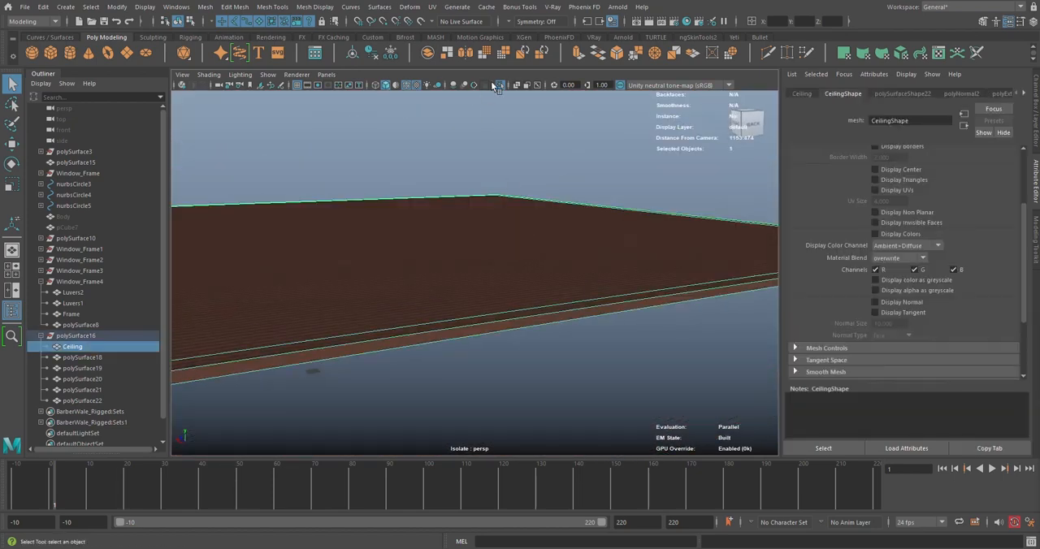
pyautogui.click(499, 85)
pyautogui.click(591, 157)
pyautogui.keyDown('alt'); pyautogui.moveTo(585, 274); pyautogui.dragTo(561, 274); pyautogui.keyUp('alt')
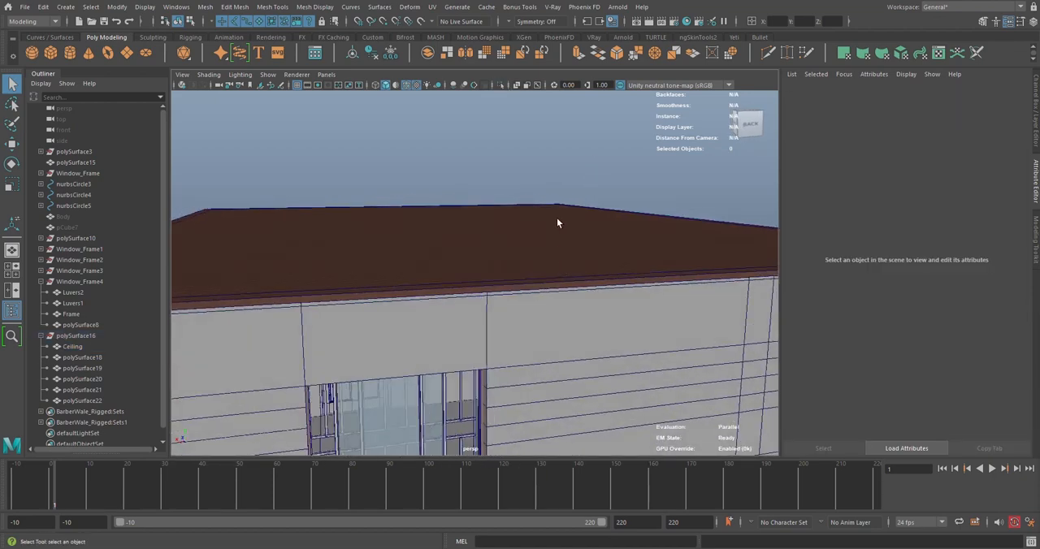
# Examine the Ceiling's thickness and how its outer edge meets the tops of the walls
pyautogui.keyDown('alt'); pyautogui.moveTo(558, 218); pyautogui.dragTo(532, 214); pyautogui.keyUp('alt')
pyautogui.keyDown('alt'); pyautogui.moveTo(453, 165); pyautogui.dragTo(520, 202, button='middle'); pyautogui.keyUp('alt')
pyautogui.scroll(1, 520, 202)
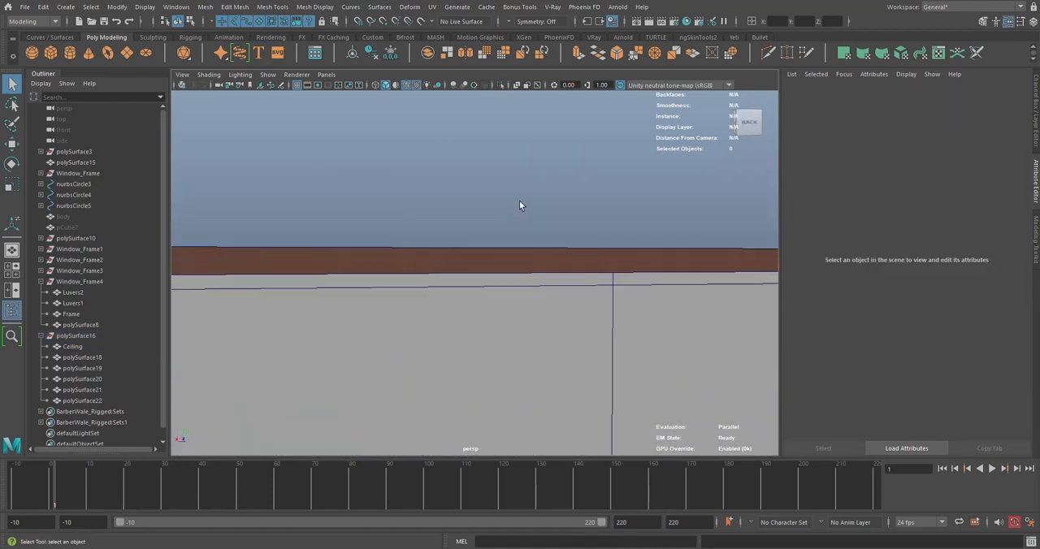
pyautogui.scroll(1, 522, 201)
pyautogui.scroll(-1, 523, 193)
pyautogui.keyDown('alt'); pyautogui.moveTo(524, 192); pyautogui.dragTo(541, 215); pyautogui.keyUp('alt')
pyautogui.scroll(-2, 542, 215)
pyautogui.keyDown('alt'); pyautogui.moveTo(542, 216); pyautogui.dragTo(600, 215, button='middle'); pyautogui.keyUp('alt')
pyautogui.keyDown('alt'); pyautogui.moveTo(600, 215); pyautogui.dragTo(556, 215); pyautogui.keyUp('alt')
pyautogui.scroll(3, 581, 178)
pyautogui.scroll(-4, 557, 213)
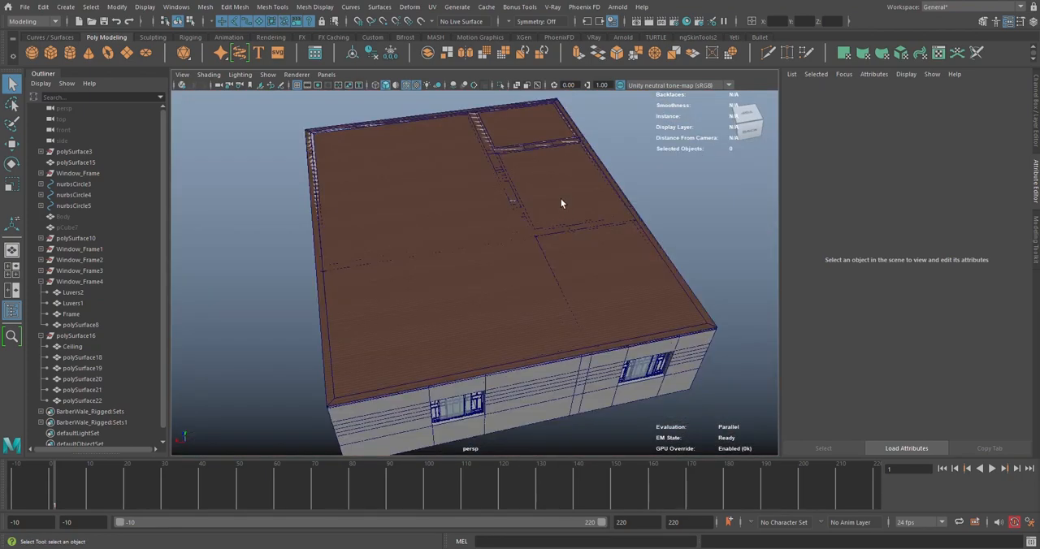
# Move the Ceiling's vertices along one long side in X to fit the building's wall
pyautogui.click(460, 208)
pyautogui.keyDown('alt'); pyautogui.moveTo(460, 208); pyautogui.dragTo(518, 226); pyautogui.keyUp('alt')
pyautogui.scroll(-4, 500, 213)
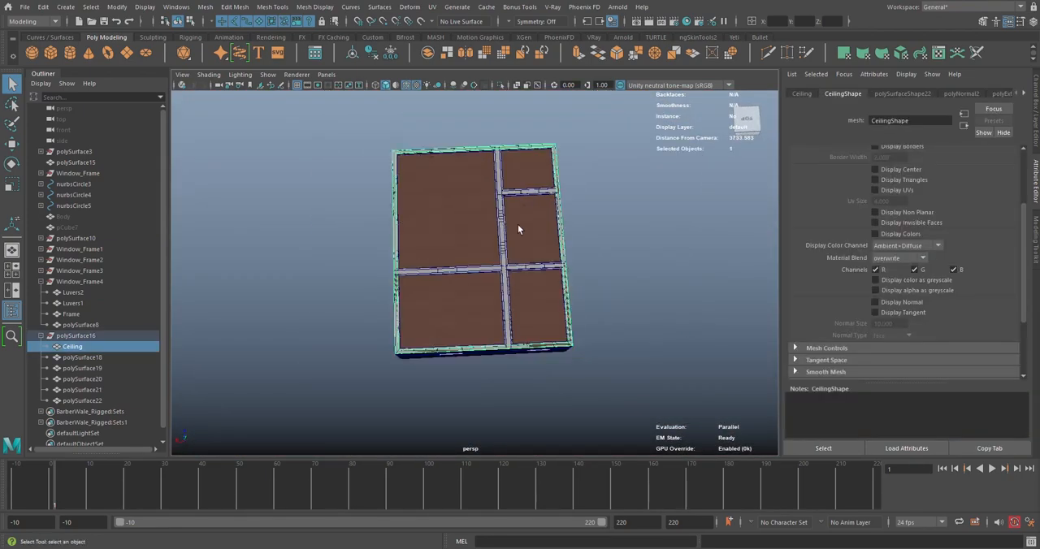
pyautogui.click(383, 218)
pyautogui.click(431, 220)
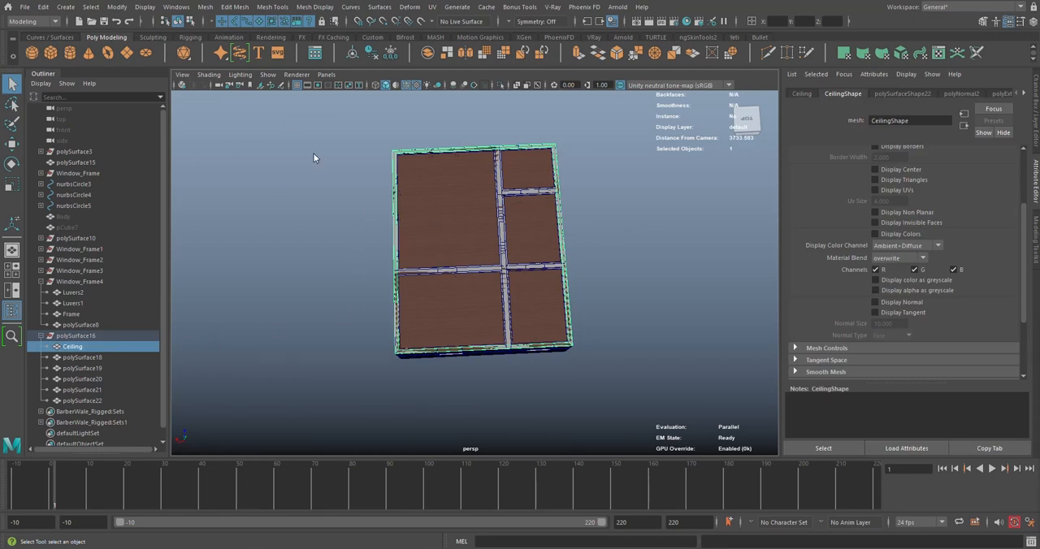
pyautogui.moveTo(313, 153); pyautogui.dragTo(276, 155, button='right')
pyautogui.moveTo(313, 123); pyautogui.dragTo(457, 341)
pyautogui.press('w')
pyautogui.scroll(5, 410, 364)
pyautogui.press('f')
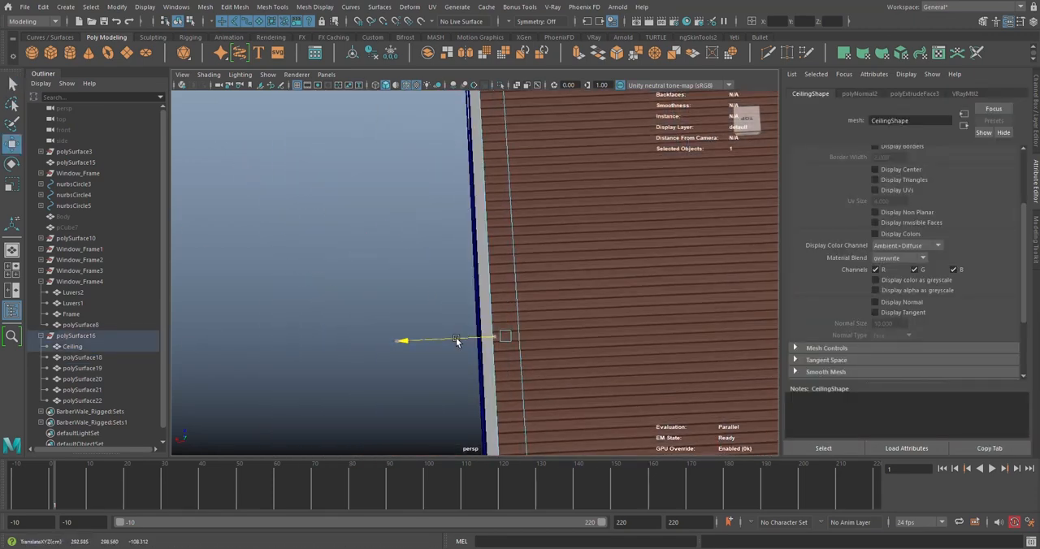
pyautogui.scroll(-8, 496, 334)
# Move the Ceiling's vertices along the opposite long side in X to fit that wall
pyautogui.moveTo(586, 158); pyautogui.dragTo(485, 404)
pyautogui.press('f')
pyautogui.moveTo(492, 288); pyautogui.dragTo(561, 290)
pyautogui.scroll(-10, 525, 265)
pyautogui.keyDown('alt'); pyautogui.moveTo(513, 249); pyautogui.dragTo(560, 317, button='middle'); pyautogui.keyUp('alt')
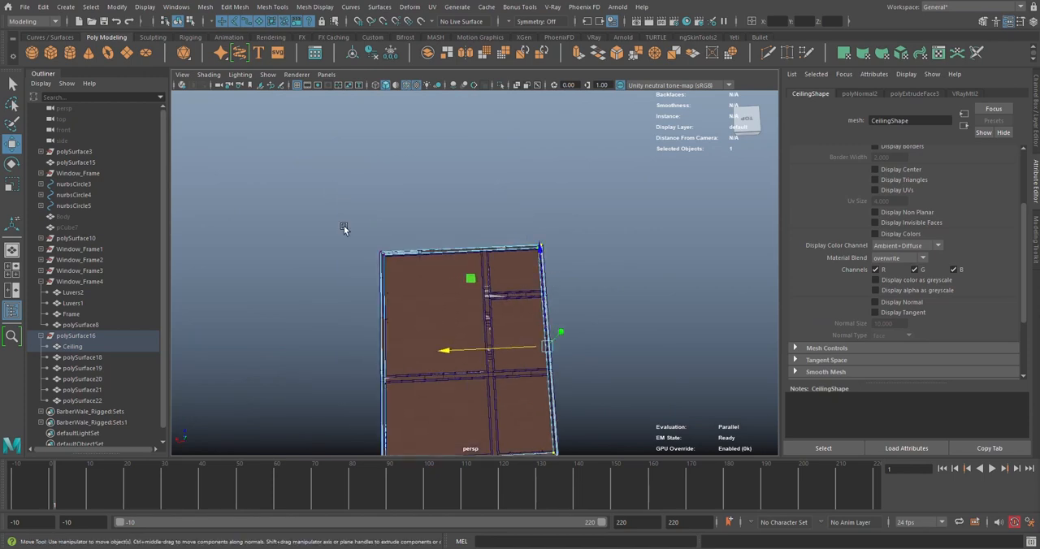
# Move the Ceiling's vertices along the far short side to fit the wall there
pyautogui.moveTo(319, 224); pyautogui.dragTo(569, 278)
pyautogui.press('f')
pyautogui.moveTo(432, 153); pyautogui.dragTo(436, 168)
pyautogui.scroll(-5, 526, 276)
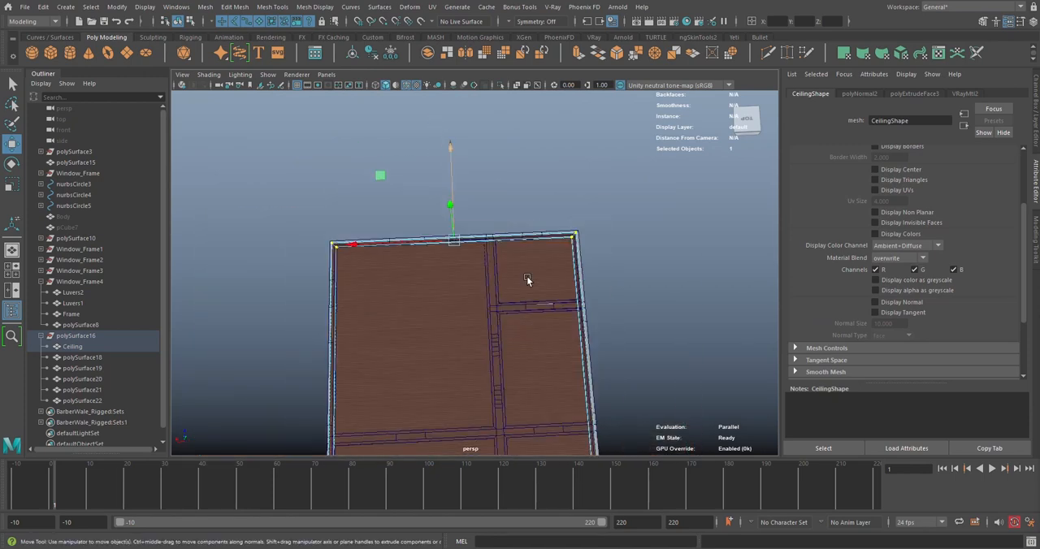
# Fit the Ceiling's vertices on the remaining short side to the wall, and return to object mode with nothing selected
pyautogui.keyDown('alt'); pyautogui.moveTo(526, 276); pyautogui.dragTo(489, 99, button='middle'); pyautogui.keyUp('alt')
pyautogui.moveTo(614, 412); pyautogui.dragTo(193, 341)
pyautogui.press('f')
pyautogui.scroll(5, 460, 279)
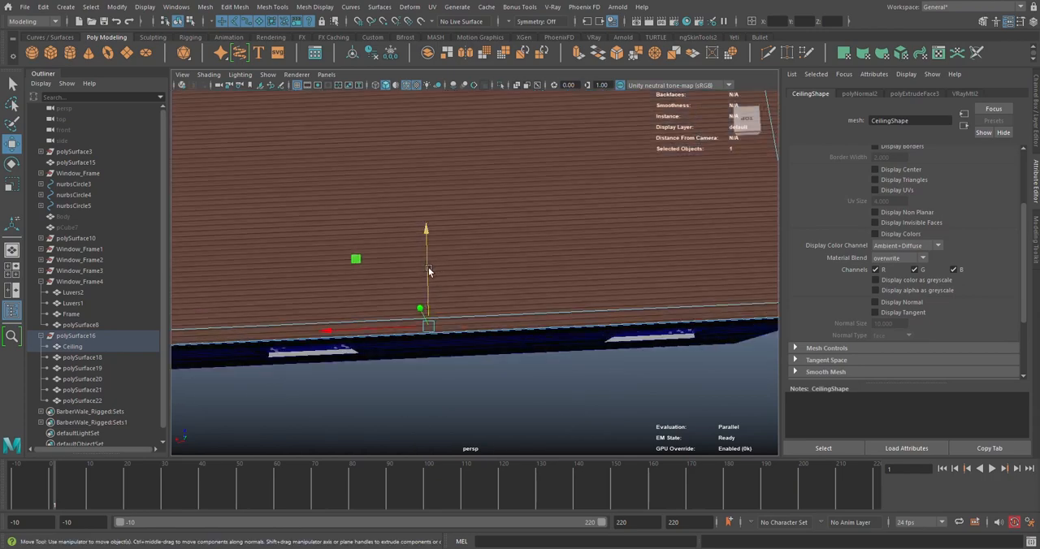
pyautogui.scroll(-5, 443, 264)
pyautogui.moveTo(569, 189); pyautogui.dragTo(606, 175, button='right')
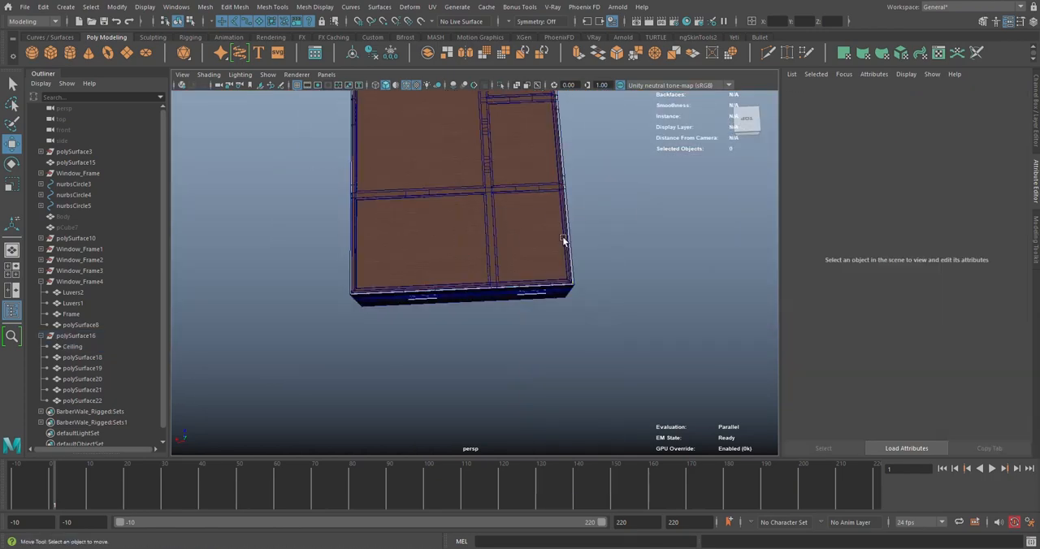
# Examine the Ceiling from inside the rooms, checking its underside and where it meets the walls
pyautogui.scroll(10, 563, 241)
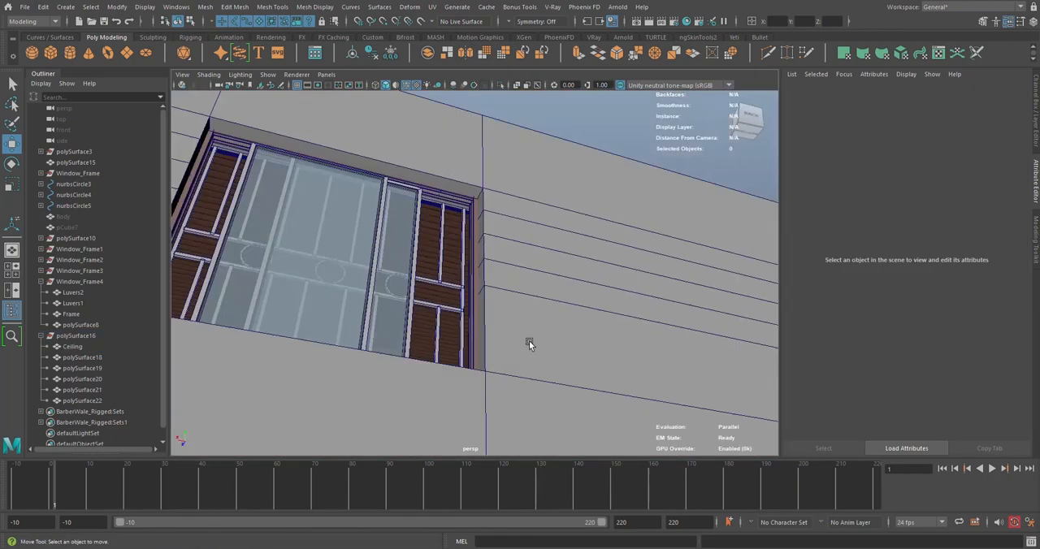
pyautogui.keyDown('alt'); pyautogui.moveTo(416, 349); pyautogui.dragTo(422, 270, button='middle'); pyautogui.keyUp('alt')
pyautogui.keyDown('alt'); pyautogui.moveTo(423, 270); pyautogui.dragTo(459, 303); pyautogui.keyUp('alt')
pyautogui.scroll(6, 478, 239)
pyautogui.keyDown('alt'); pyautogui.moveTo(464, 258); pyautogui.dragTo(379, 267); pyautogui.keyUp('alt')
pyautogui.scroll(5, 458, 307)
pyautogui.keyDown('alt'); pyautogui.moveTo(479, 318); pyautogui.dragTo(713, 317, button='middle'); pyautogui.keyUp('alt')
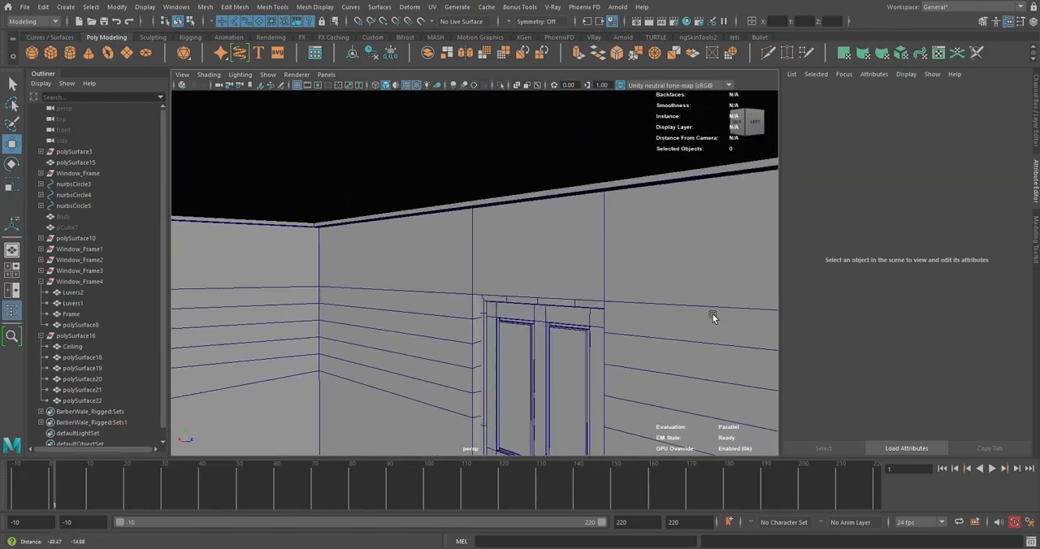
pyautogui.keyDown('alt'); pyautogui.moveTo(713, 318); pyautogui.dragTo(485, 266); pyautogui.keyUp('alt')
pyautogui.keyDown('alt'); pyautogui.moveTo(481, 263); pyautogui.dragTo(74, 226); pyautogui.keyUp('alt')
pyautogui.scroll(-10, 578, 230)
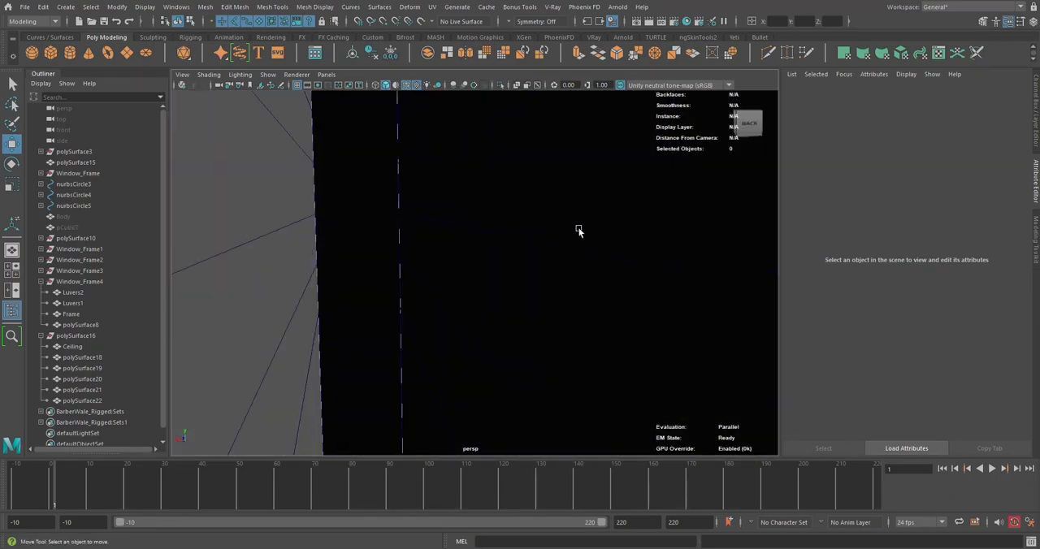
pyautogui.keyDown('alt'); pyautogui.moveTo(580, 200); pyautogui.dragTo(464, 248); pyautogui.keyUp('alt')
pyautogui.keyDown('alt'); pyautogui.moveTo(464, 248); pyautogui.dragTo(568, 317, button='middle'); pyautogui.keyUp('alt')
pyautogui.keyDown('alt'); pyautogui.moveTo(569, 317); pyautogui.dragTo(398, 247); pyautogui.keyUp('alt')
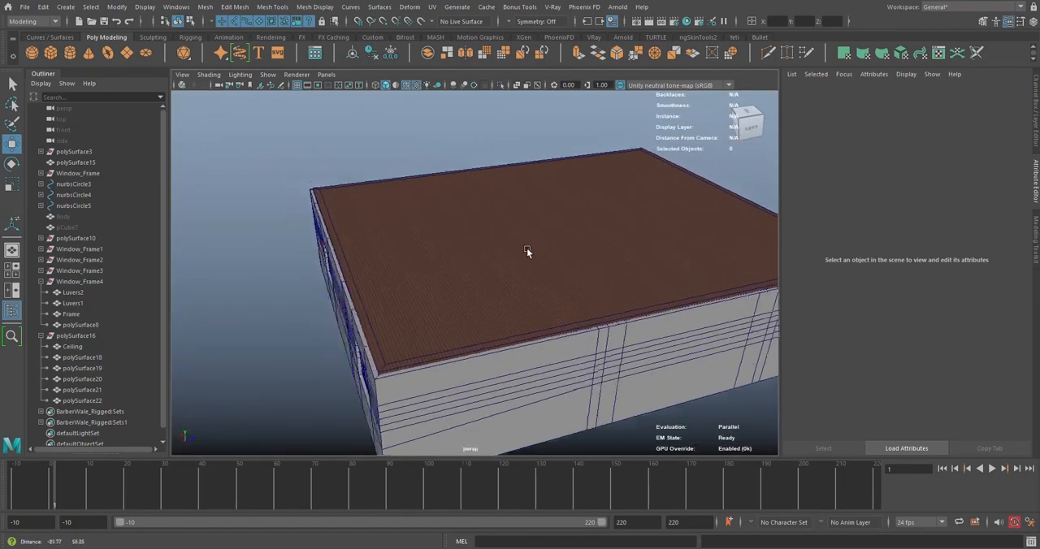
# Hide the Ceiling to expose the tops of the walls and the room interiors
pyautogui.click(73, 346)
pyautogui.press('h')
pyautogui.scroll(5, 533, 228)
pyautogui.scroll(-3, 483, 236)
pyautogui.scroll(4, 477, 295)
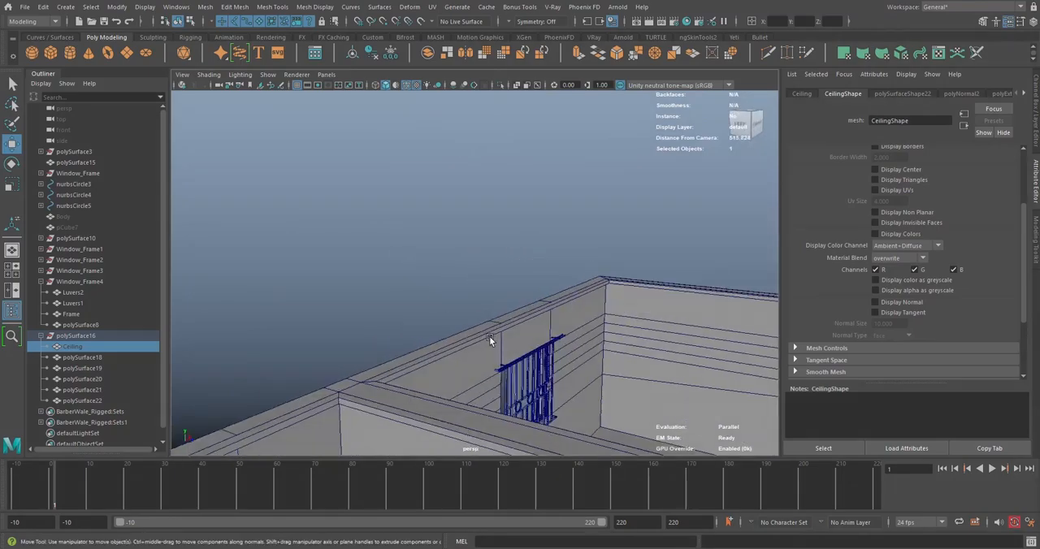
# Inspect the trim around the tops of the rooms by selecting polySurface22 and the wall mesh polySurface15
pyautogui.click(487, 334)
pyautogui.scroll(-5, 528, 289)
pyautogui.keyDown('alt'); pyautogui.moveTo(574, 307); pyautogui.dragTo(473, 310); pyautogui.keyUp('alt')
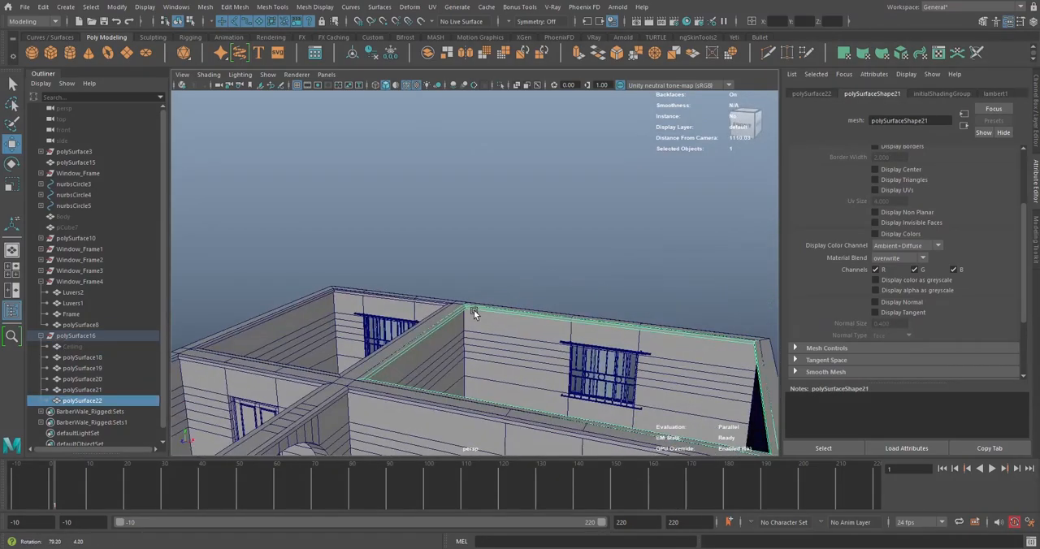
pyautogui.scroll(8, 484, 307)
pyautogui.keyDown('alt'); pyautogui.moveTo(505, 235); pyautogui.dragTo(403, 303); pyautogui.keyUp('alt')
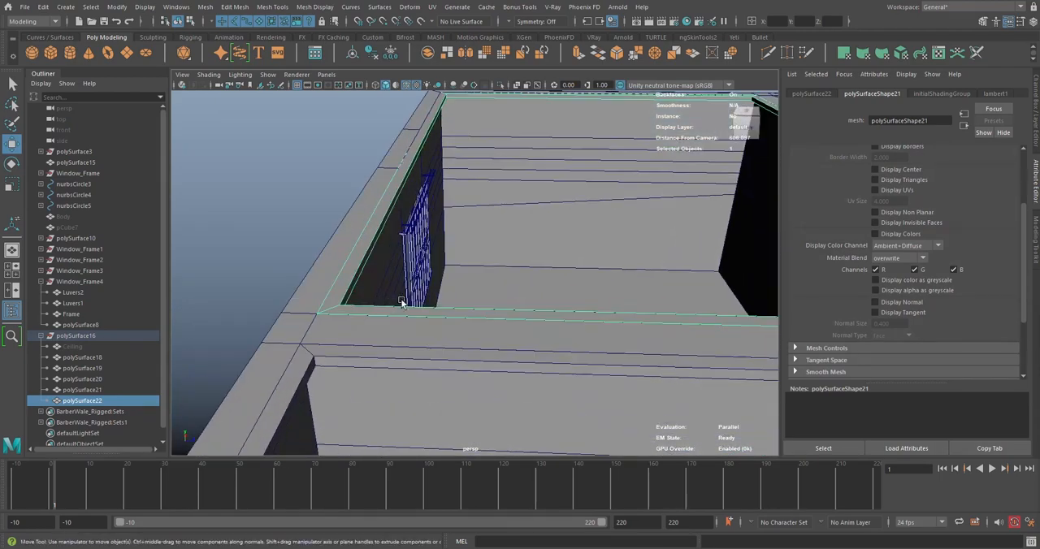
pyautogui.click(335, 324)
pyautogui.keyDown('alt'); pyautogui.moveTo(335, 324); pyautogui.dragTo(274, 259); pyautogui.keyUp('alt')
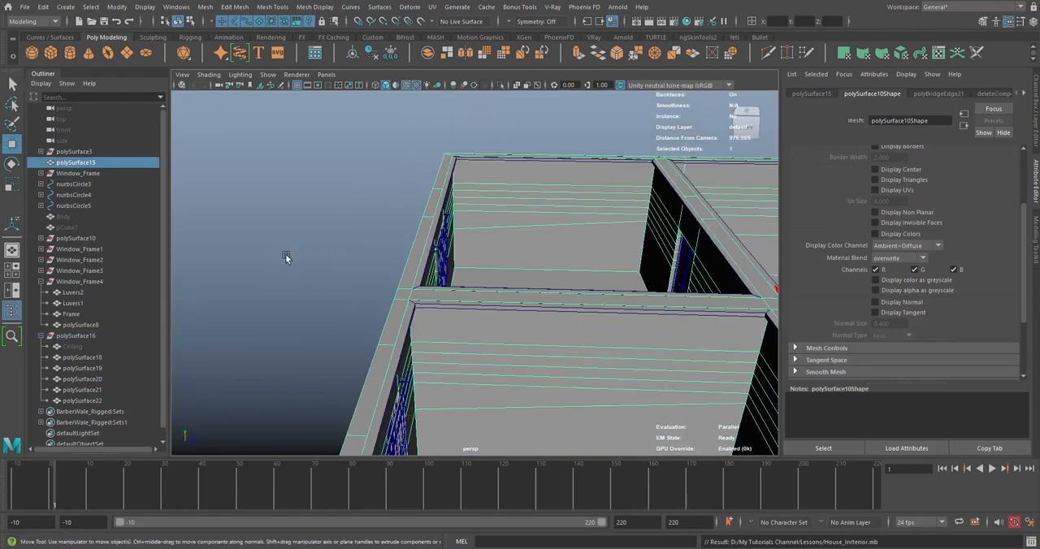
# Combine the five room trim meshes polySurface18 to polySurface22 into one mesh and clear its history
pyautogui.click(464, 308)
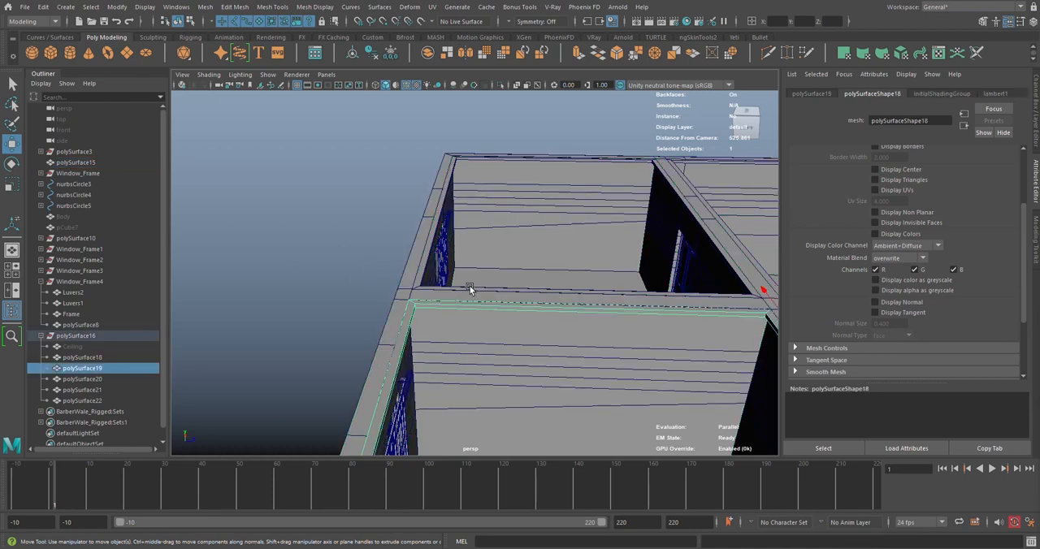
pyautogui.keyDown('shift'); pyautogui.click(469, 289); pyautogui.keyUp('shift')
pyautogui.press('f')
pyautogui.keyDown('shift'); pyautogui.click(478, 301); pyautogui.keyUp('shift')
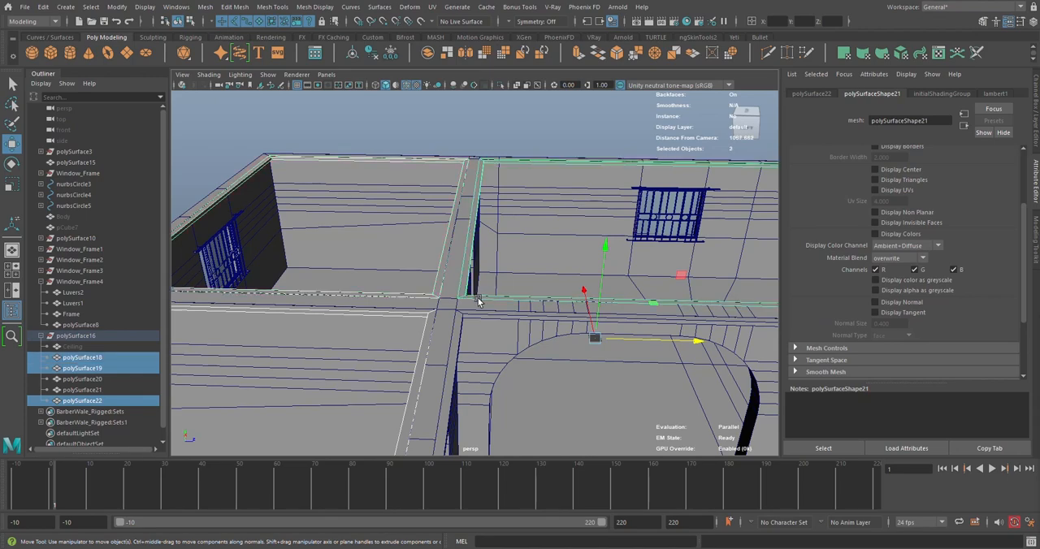
pyautogui.keyDown('shift'); pyautogui.click(479, 316); pyautogui.keyUp('shift')
pyautogui.scroll(-5, 528, 314)
pyautogui.keyDown('alt'); pyautogui.moveTo(557, 310); pyautogui.dragTo(467, 315); pyautogui.keyUp('alt')
pyautogui.scroll(4, 554, 329)
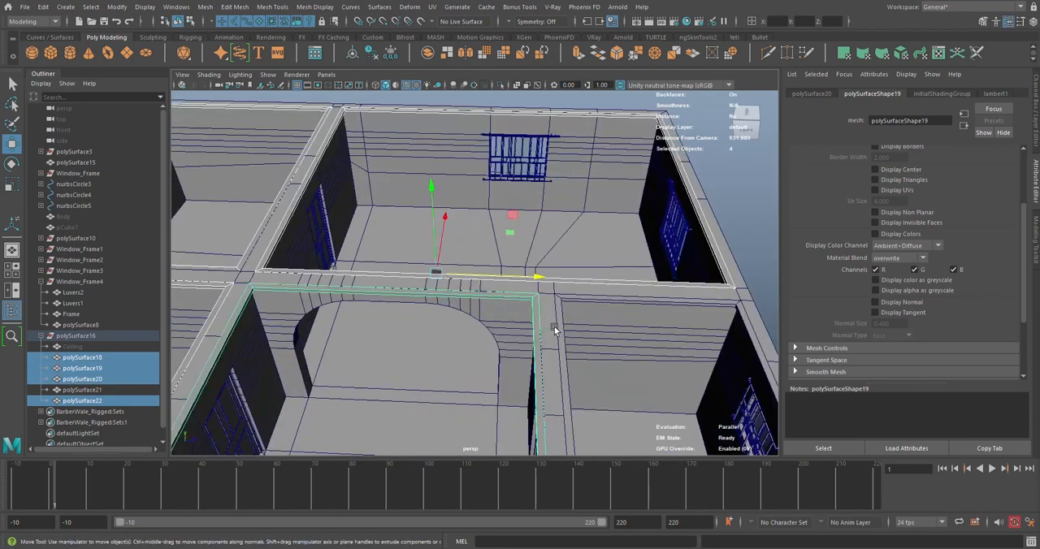
pyautogui.keyDown('shift'); pyautogui.click(563, 326); pyautogui.keyUp('shift')
pyautogui.keyDown('shift'); pyautogui.moveTo(727, 196); pyautogui.dragTo(715, 438, button='right'); pyautogui.keyUp('shift')
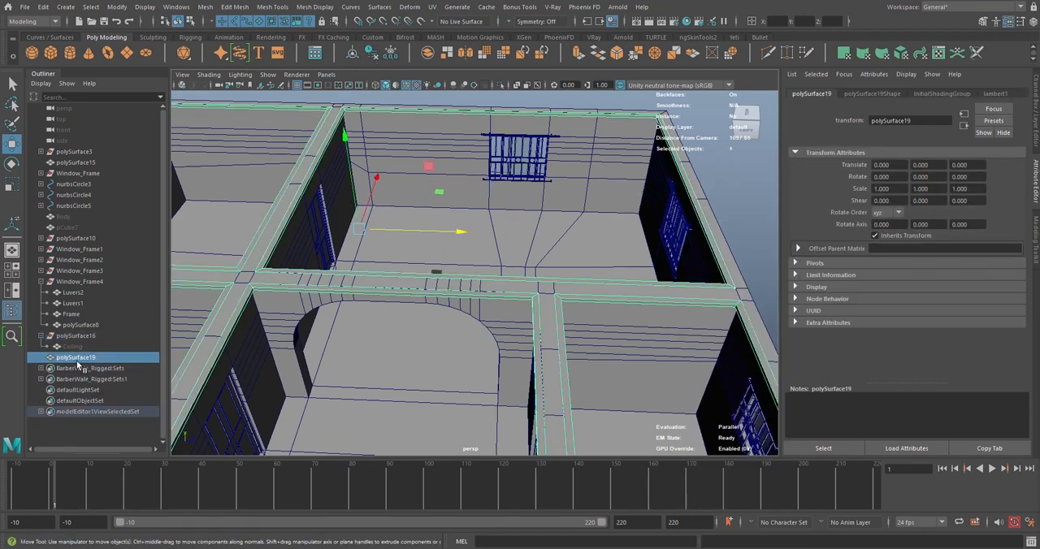
# Parent the combined trim mesh under the polySurface16 group and deselect it
pyautogui.moveTo(74, 359); pyautogui.dragTo(78, 350, button='middle')
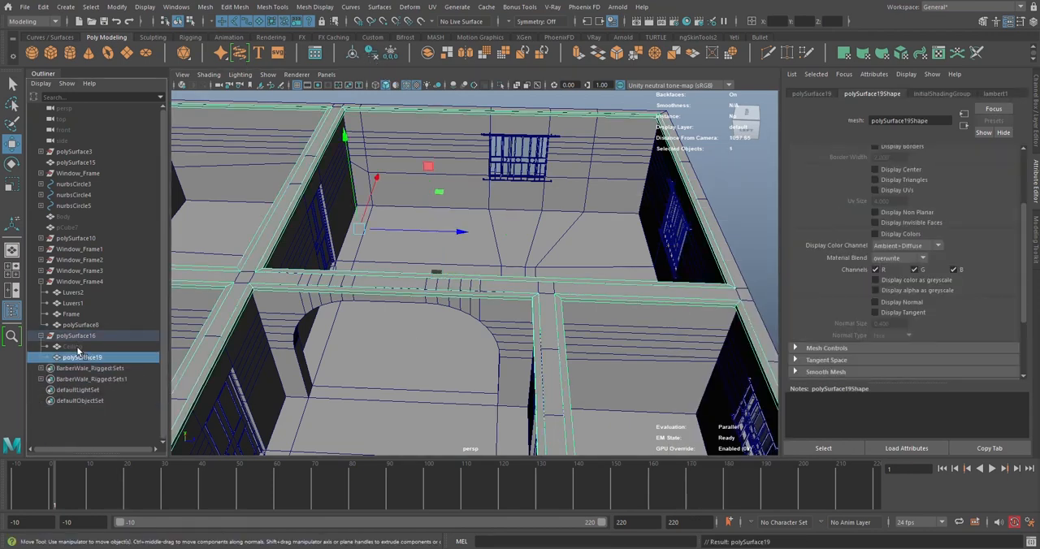
pyautogui.scroll(-5, 601, 251)
pyautogui.click(614, 265)
pyautogui.keyDown('alt'); pyautogui.moveTo(588, 253); pyautogui.dragTo(357, 236); pyautogui.keyUp('alt')
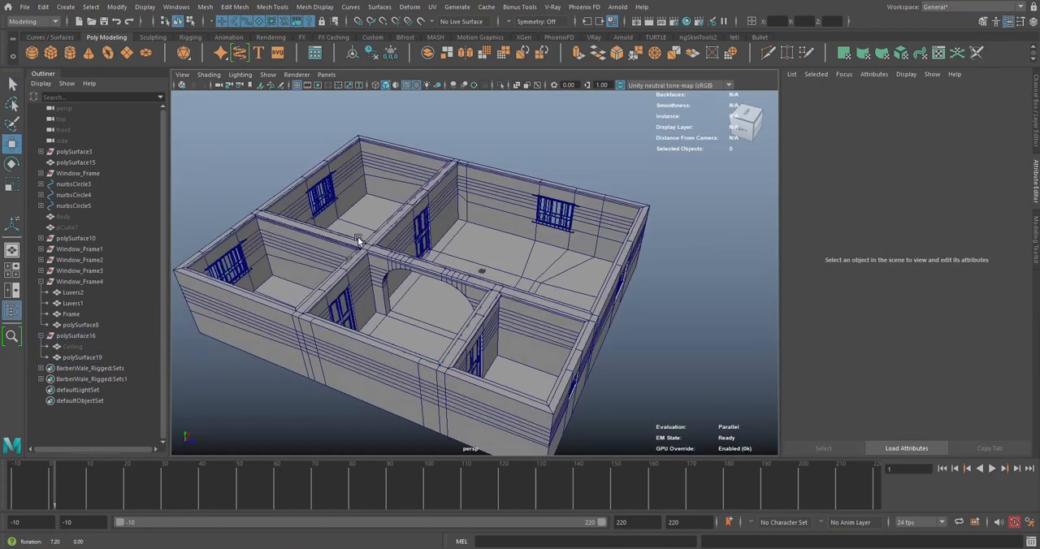
pyautogui.scroll(5, 543, 265)
pyautogui.scroll(-5, 543, 265)
pyautogui.keyDown('alt'); pyautogui.moveTo(543, 274); pyautogui.dragTo(501, 248); pyautogui.keyUp('alt')
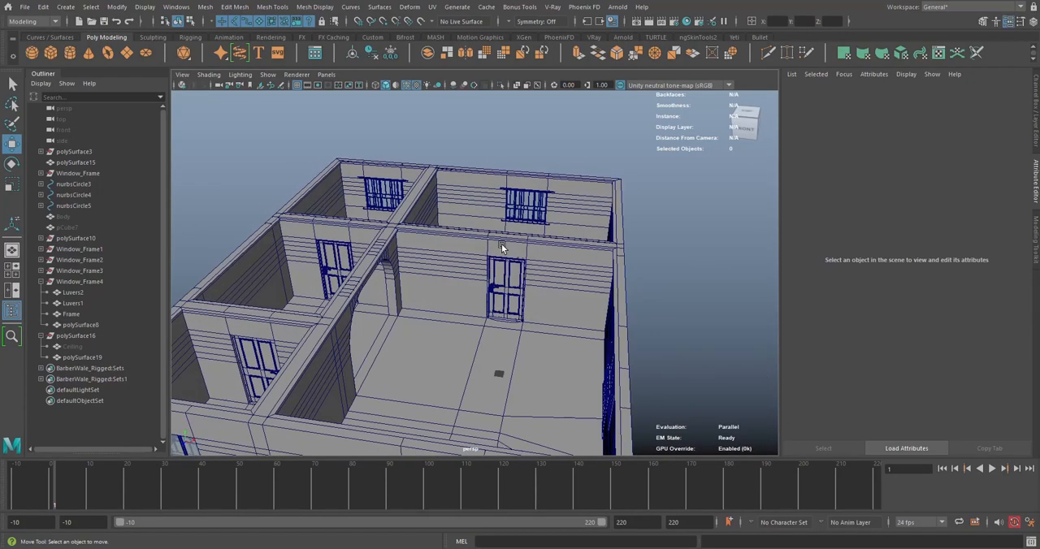